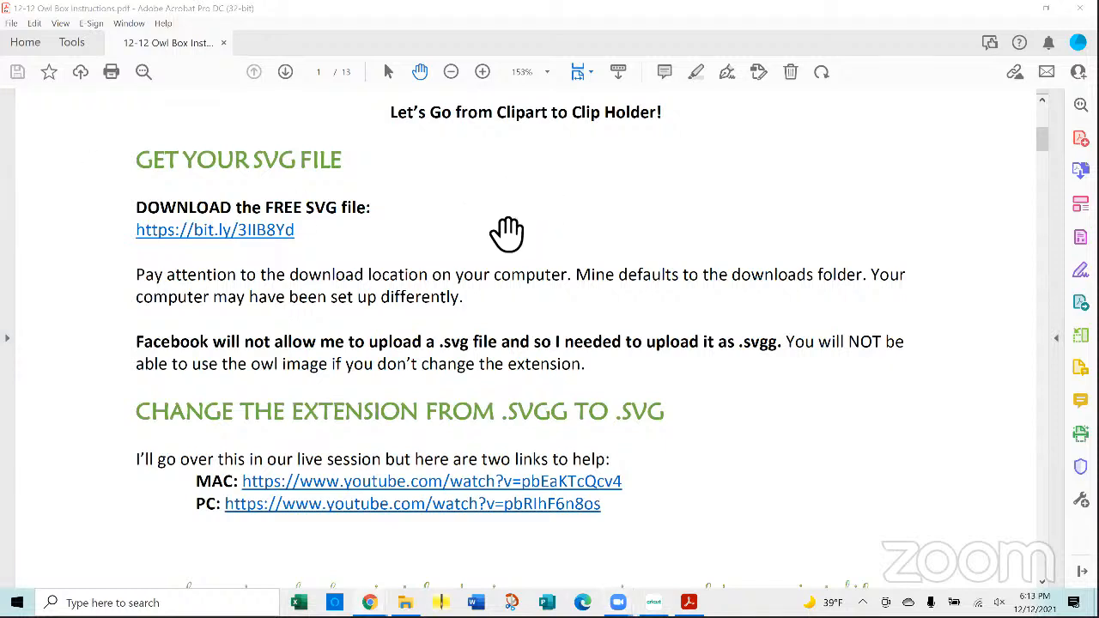
- Review the project introduction and the SVG download notes on page 1 of the owl box instructions
scroll(506, 234, up, 1)
scroll(507, 234, up, 2)
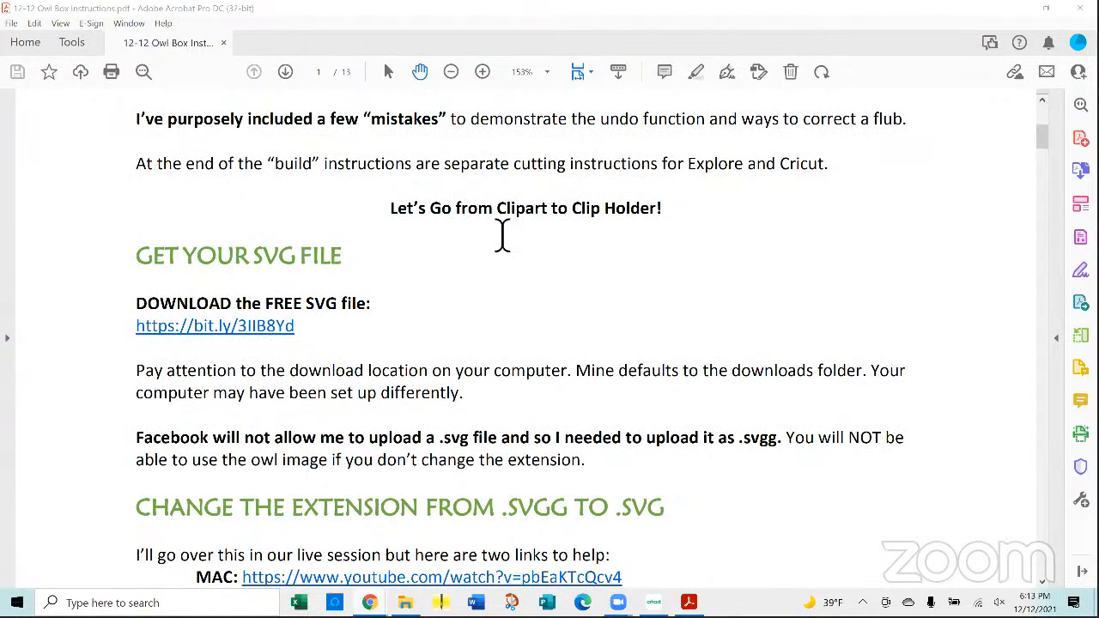
scroll(503, 234, up, 3)
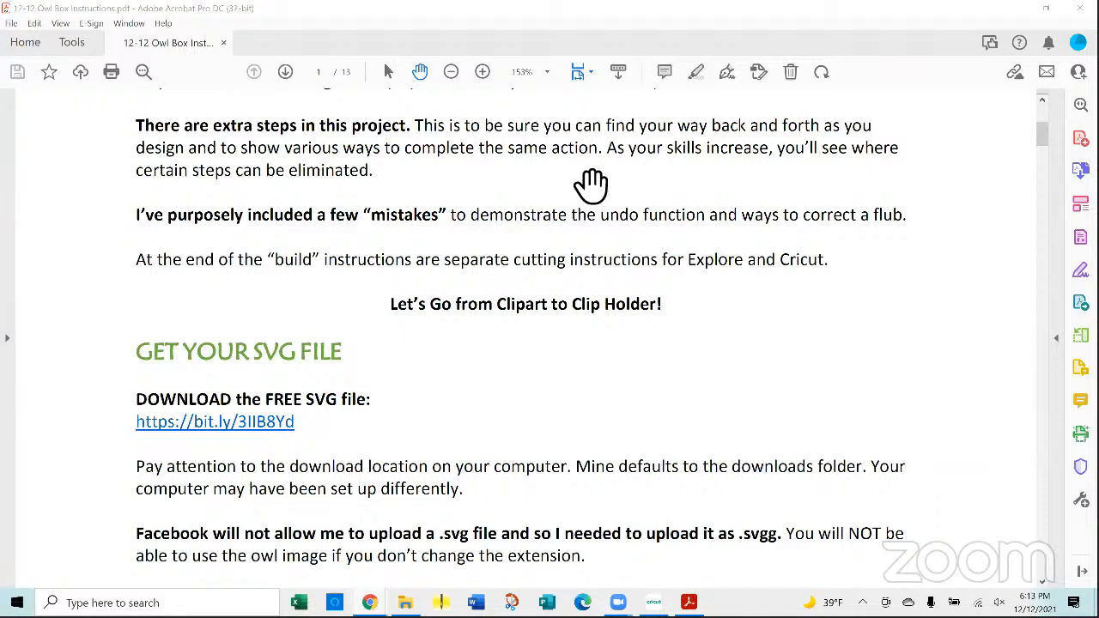
scroll(604, 202, up, 2)
scroll(601, 201, up, 2)
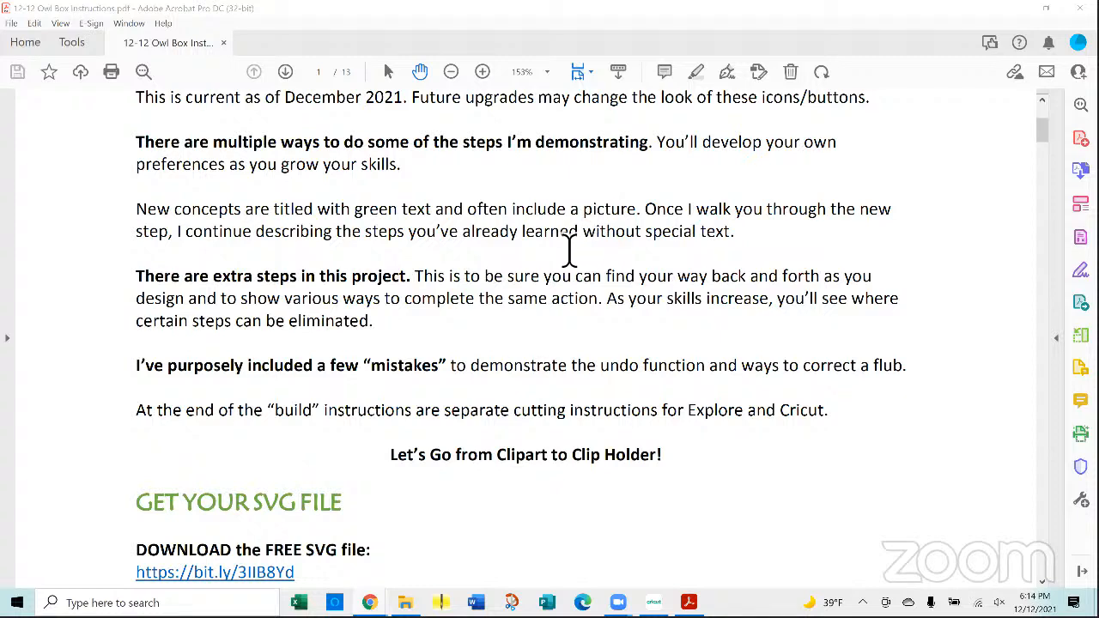
scroll(485, 279, down, 2)
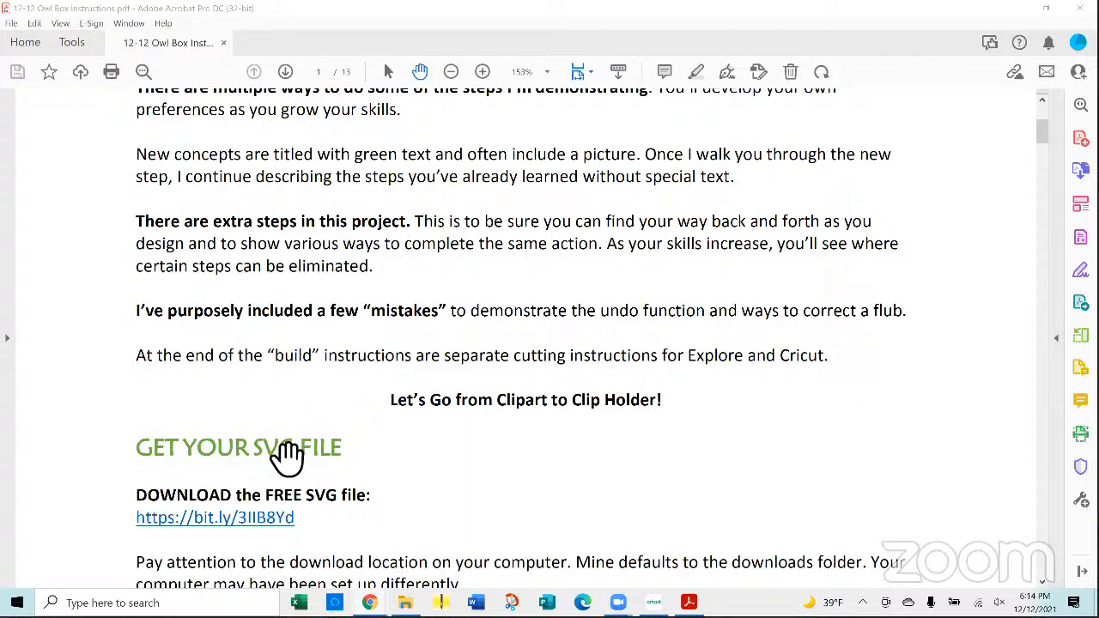
scroll(289, 455, down, 1)
scroll(288, 455, down, 1)
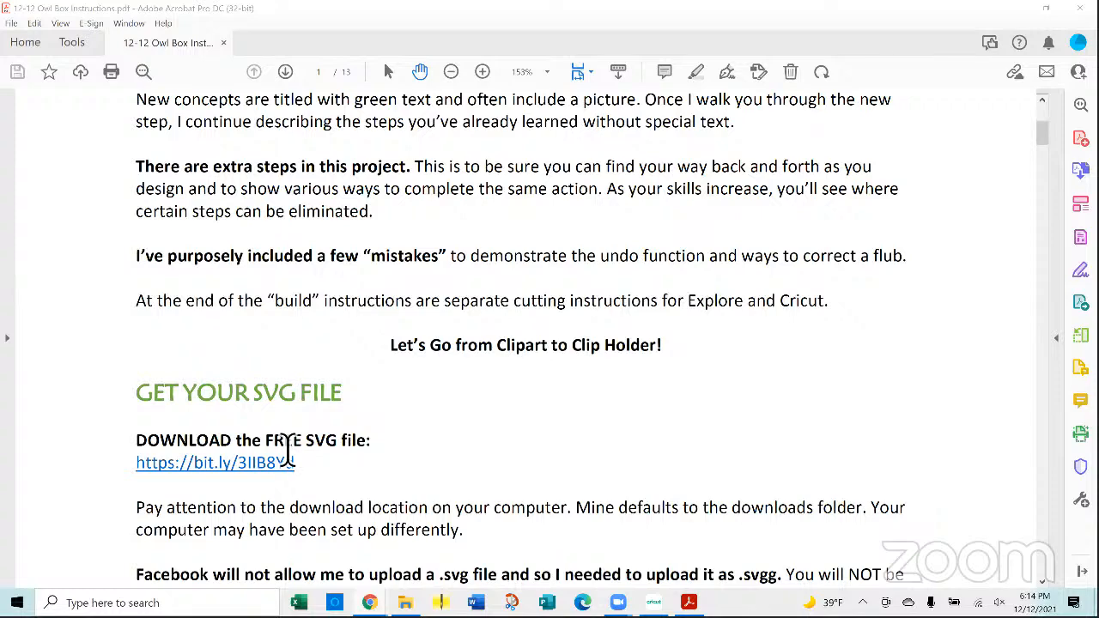
scroll(356, 503, down, 3)
scroll(363, 502, down, 5)
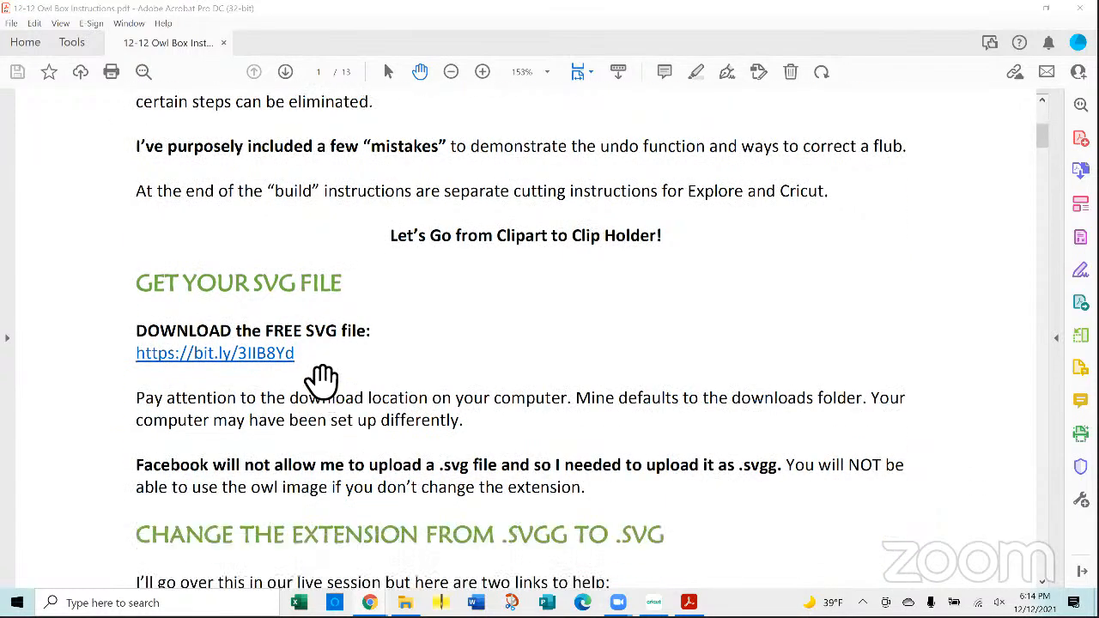
- Follow the free SVG file link and download 12-12 Charming Cheek Owl.svgg from the Facebook group post
click(256, 369)
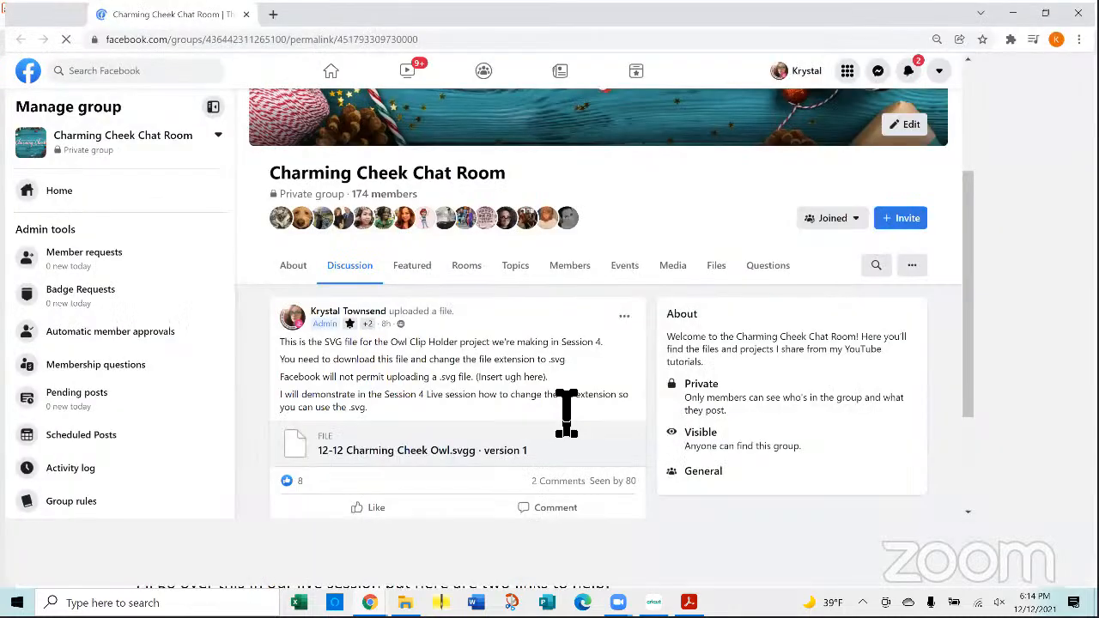
scroll(515, 391, down, 1)
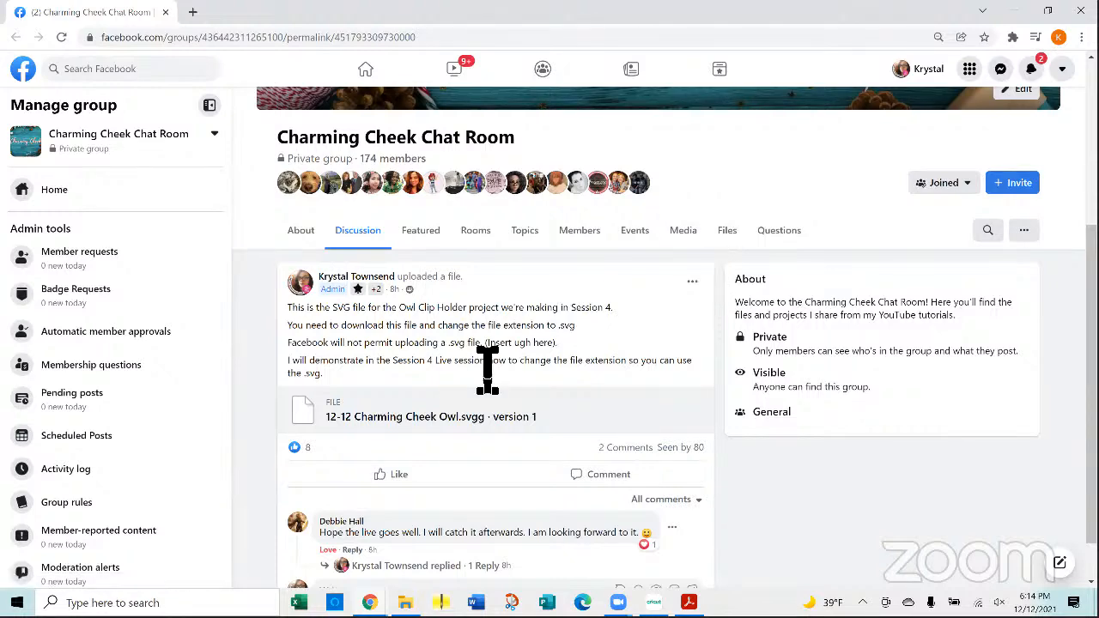
scroll(481, 369, down, 1)
click(445, 362)
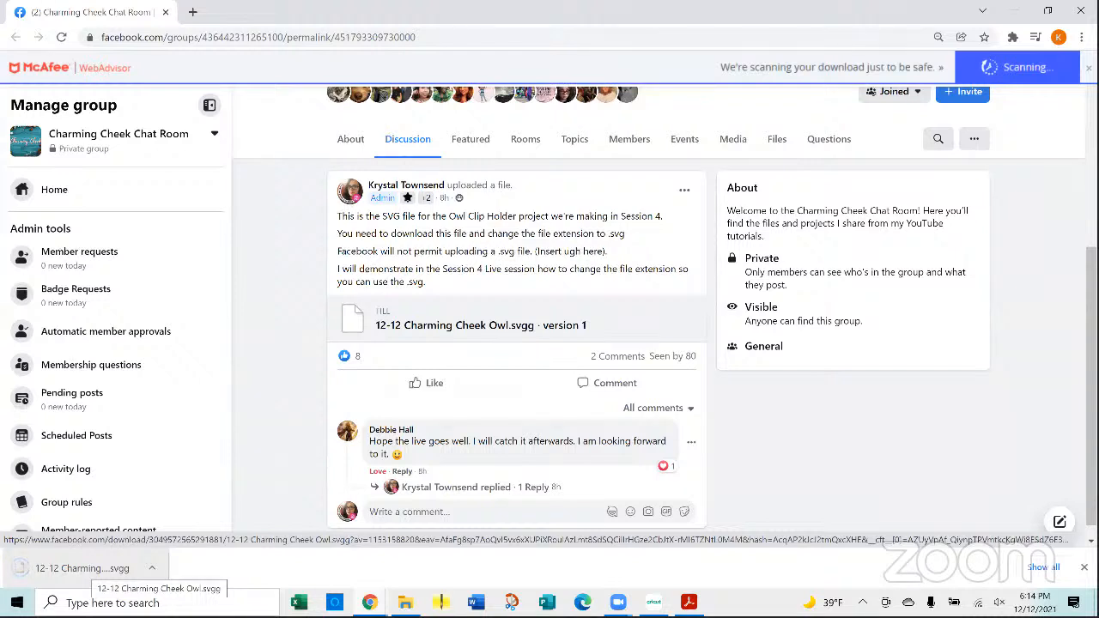
click(86, 569)
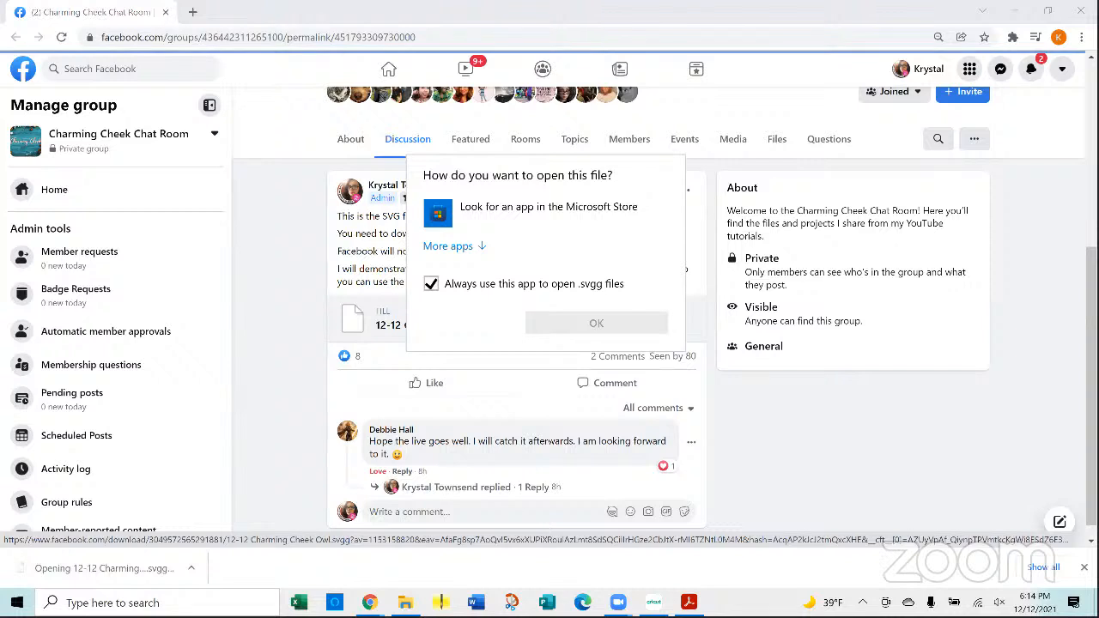
key(Escape)
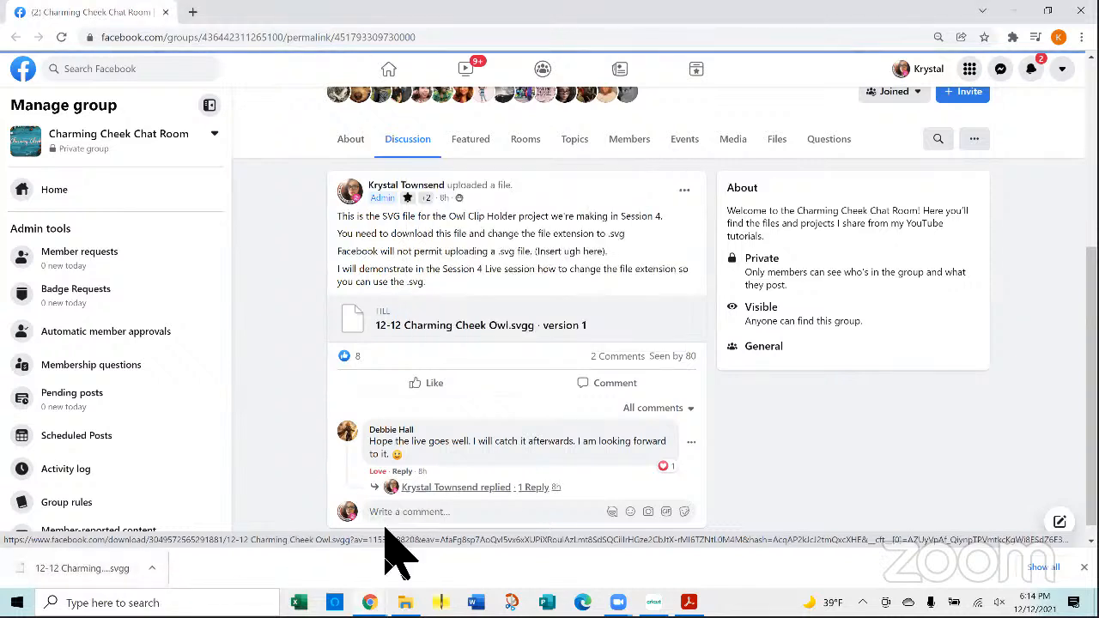
- In File Explorer's Downloads folder, rename the downloaded owl file to 12-12 Charming Cheek Owl.svg, accepting the extension change
mouse_move(406, 601)
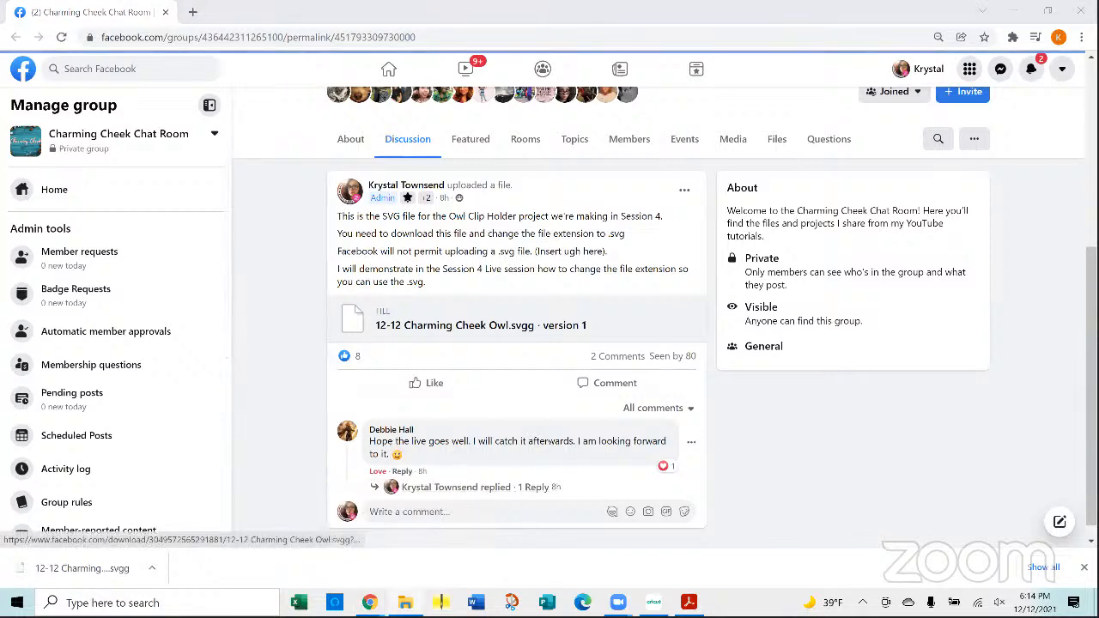
key(alt+Tab)
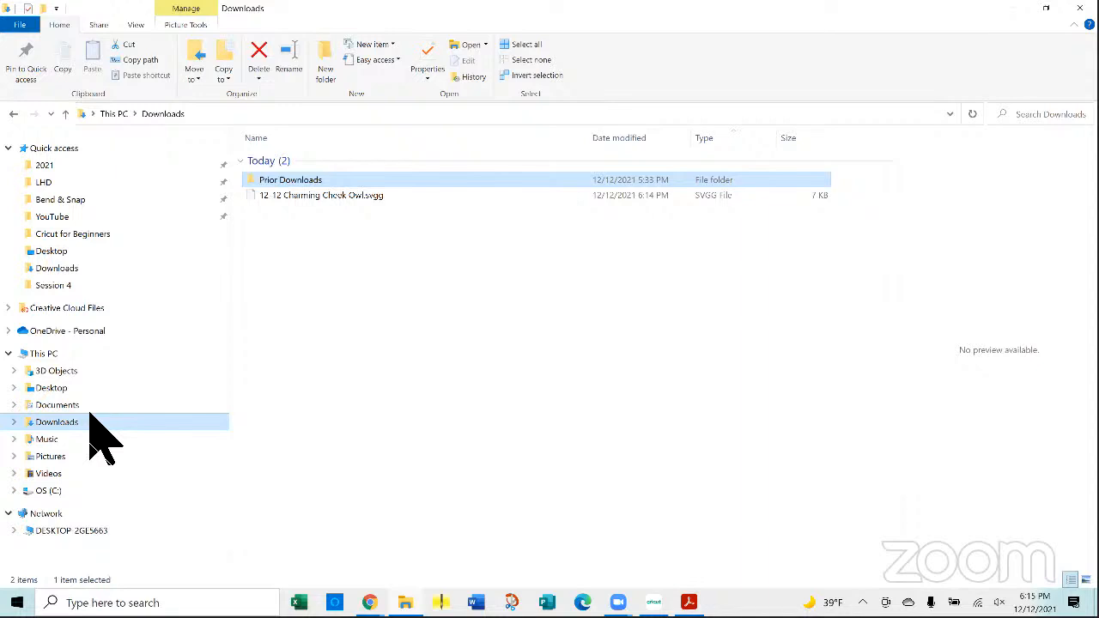
click(355, 196)
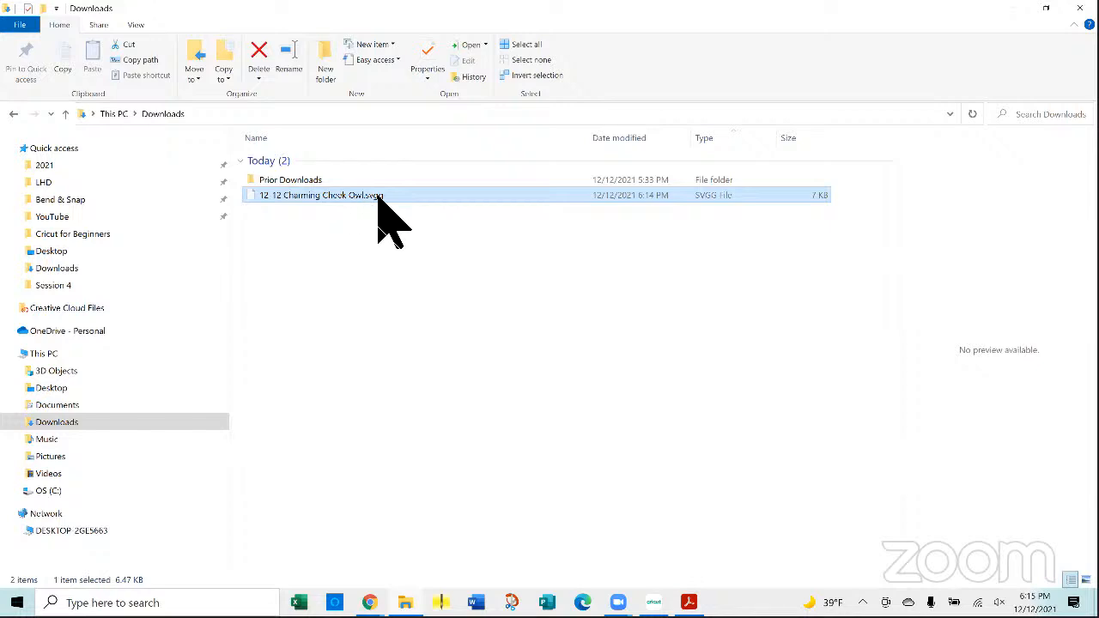
click(378, 195)
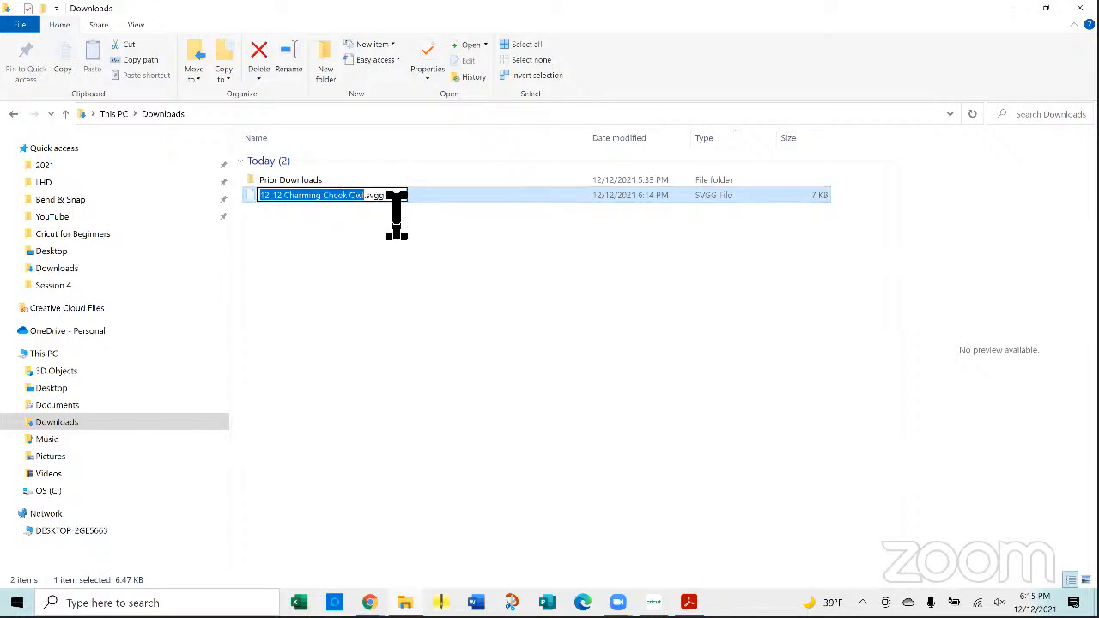
key(End)
key(shift+Left)
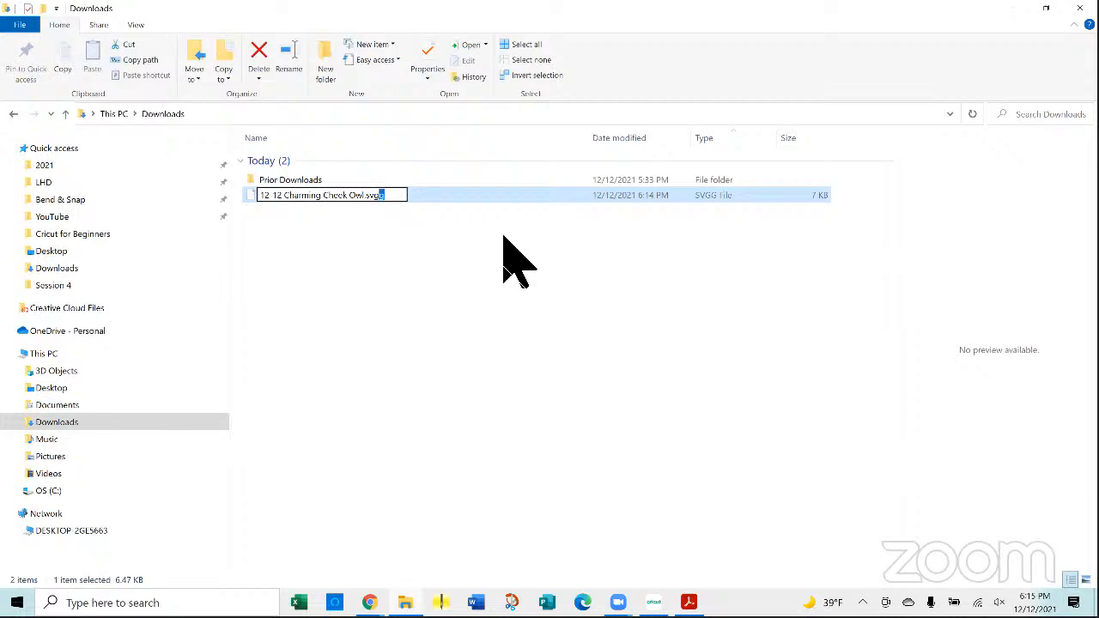
key(BackSpace)
key(Return)
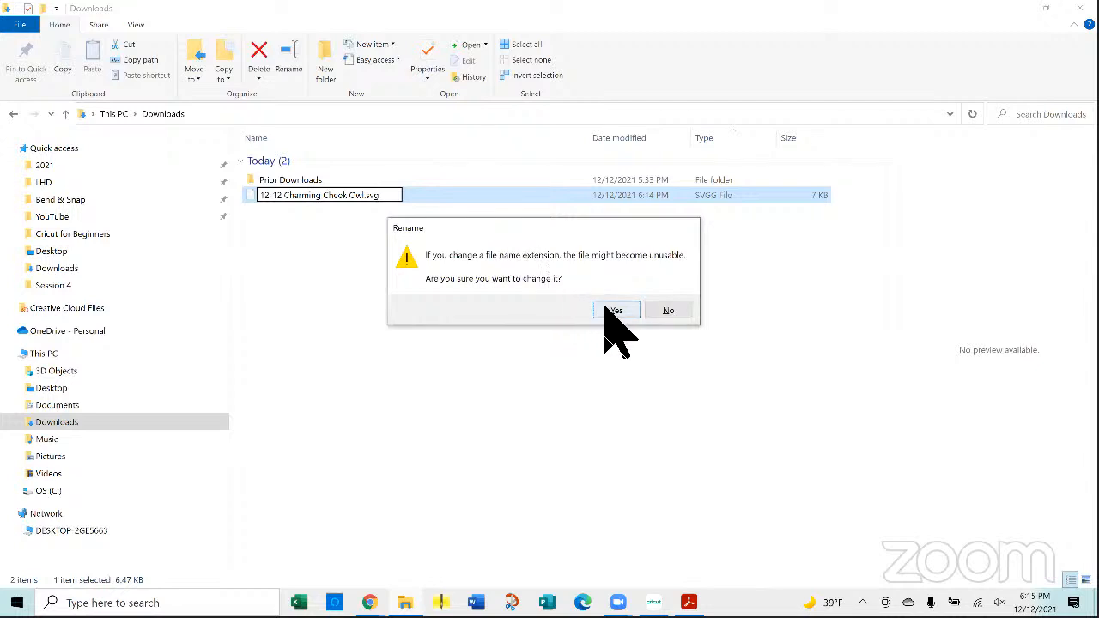
click(610, 311)
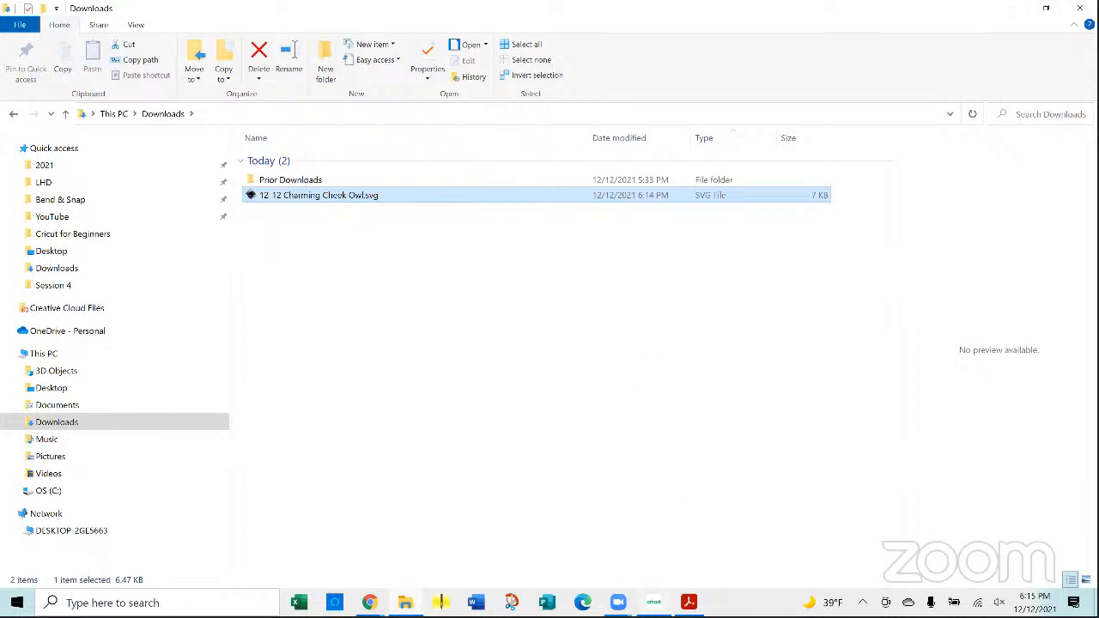
- Switch to Cricut Design Space and start a new project from the My Projects section
mouse_move(656, 602)
click(667, 546)
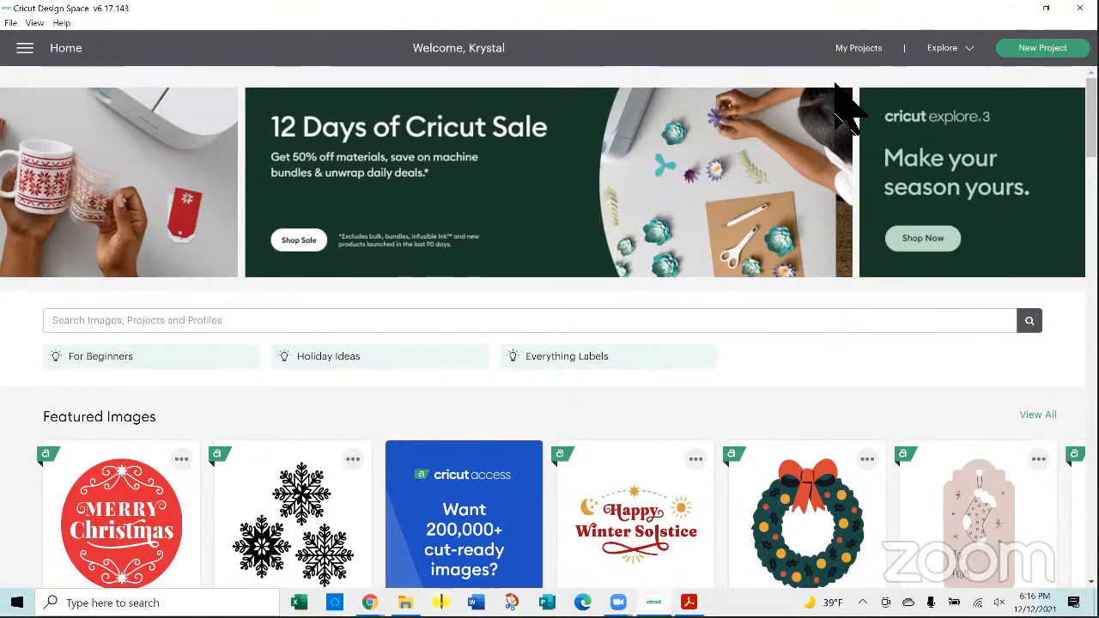
scroll(846, 99, down, 2)
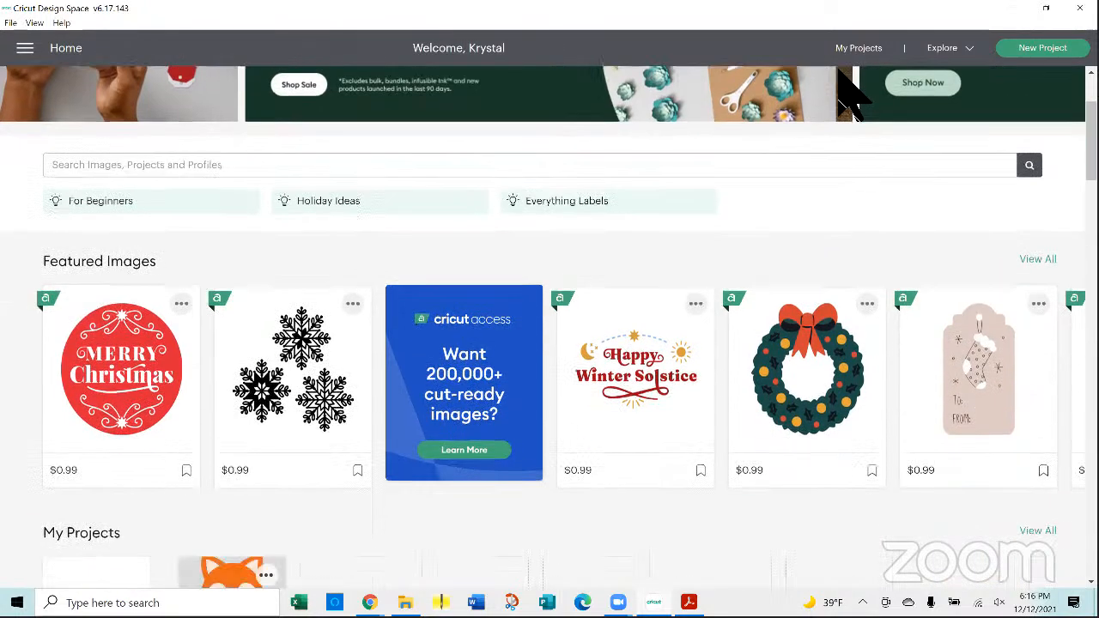
scroll(846, 99, down, 3)
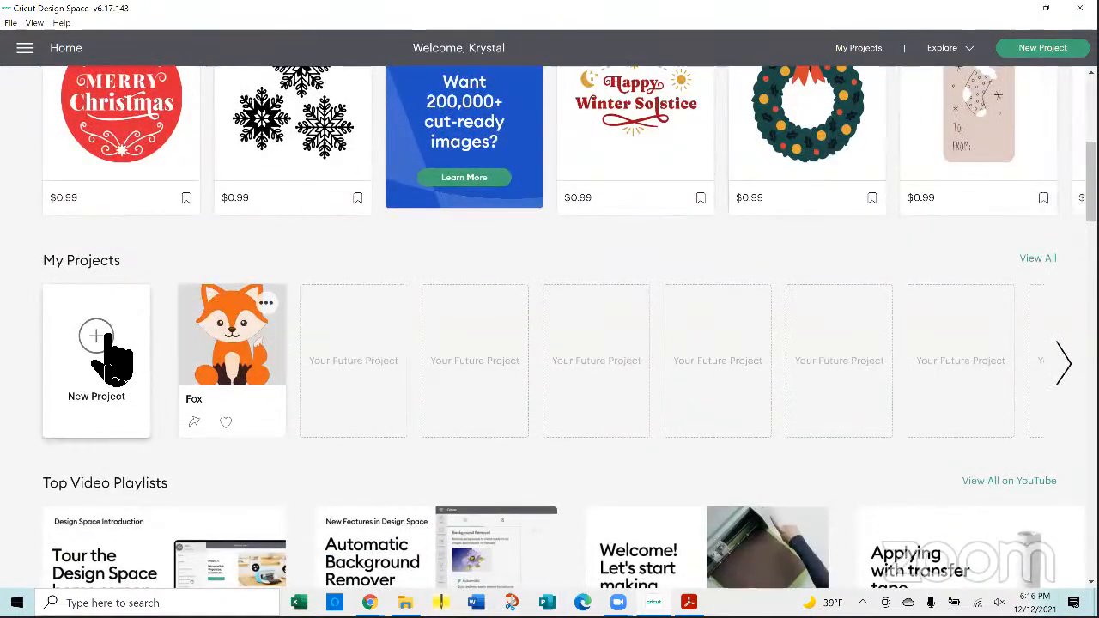
click(106, 339)
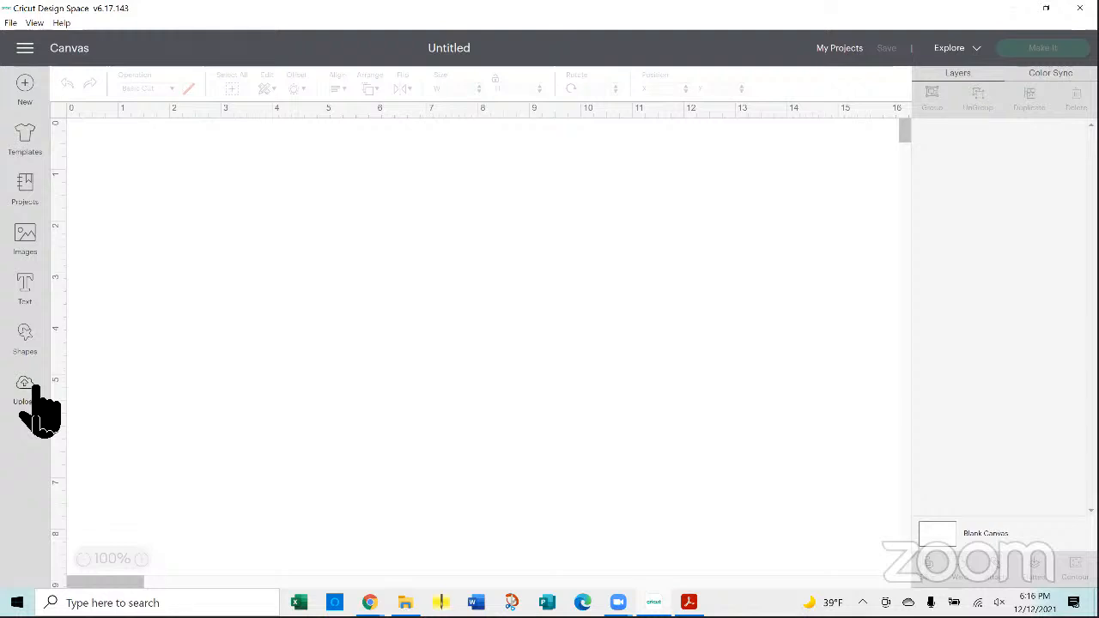
- Start an image upload and choose 12-12 Charming Cheek Owl.svg from the Downloads folder
click(38, 416)
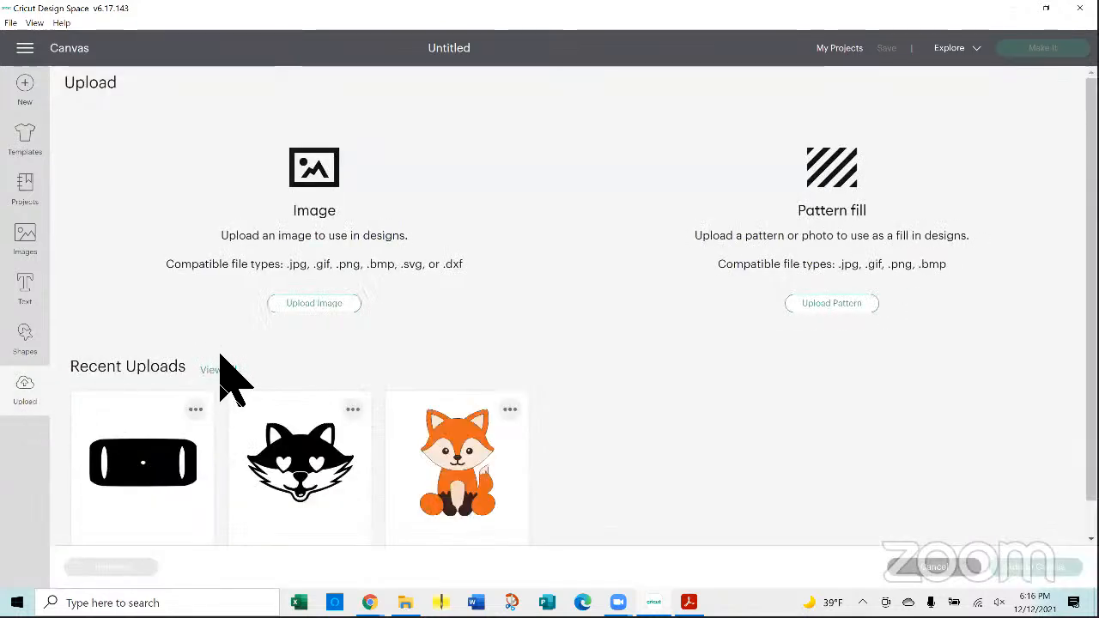
click(318, 306)
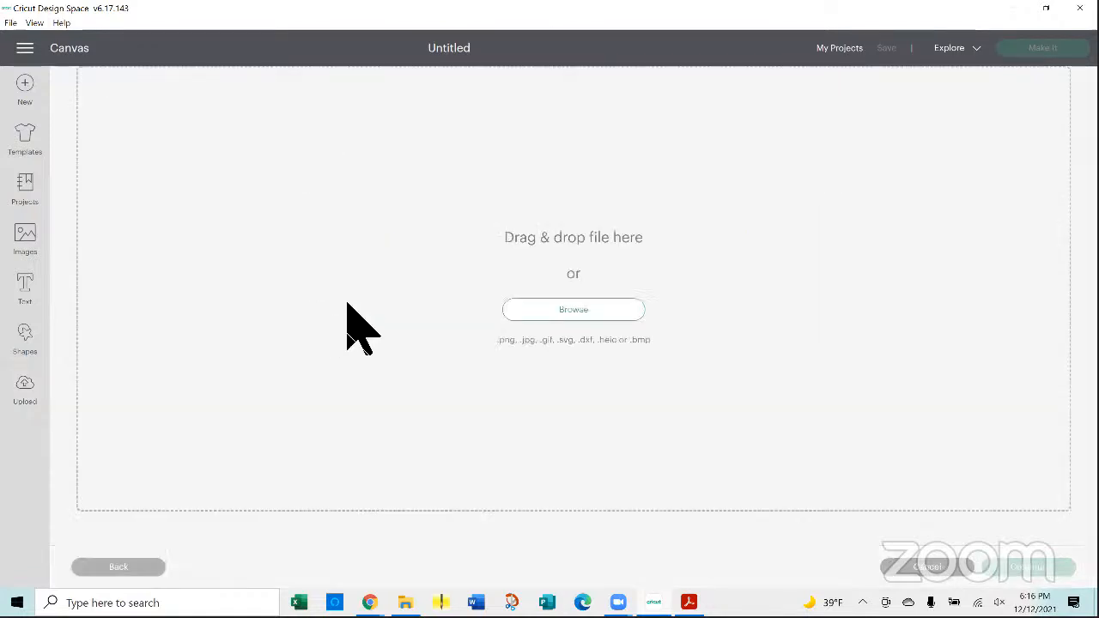
click(565, 312)
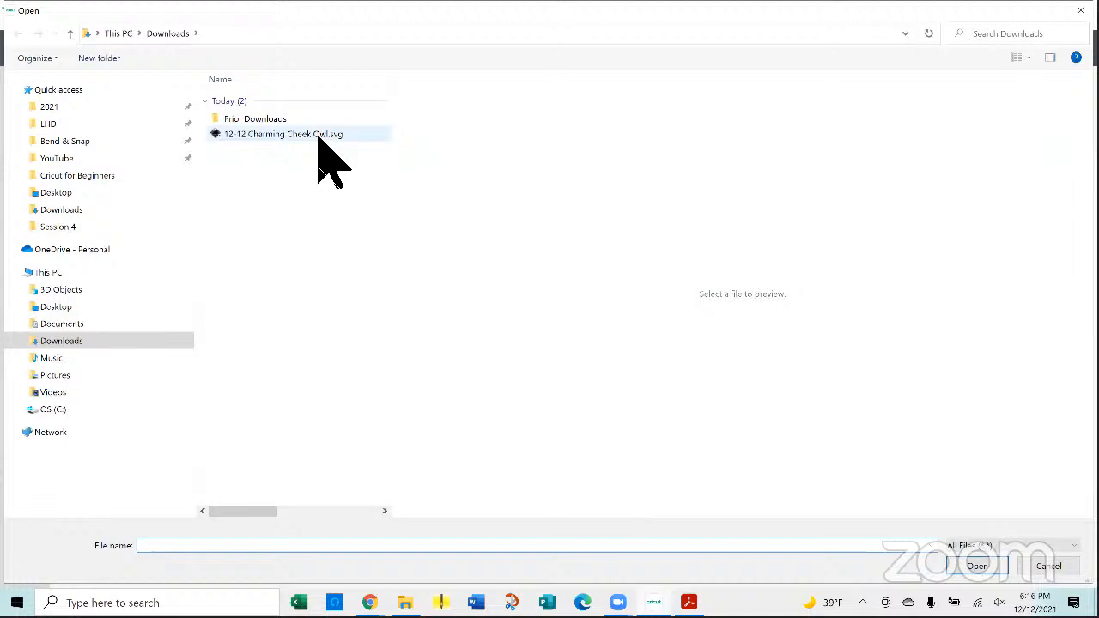
double_click(319, 136)
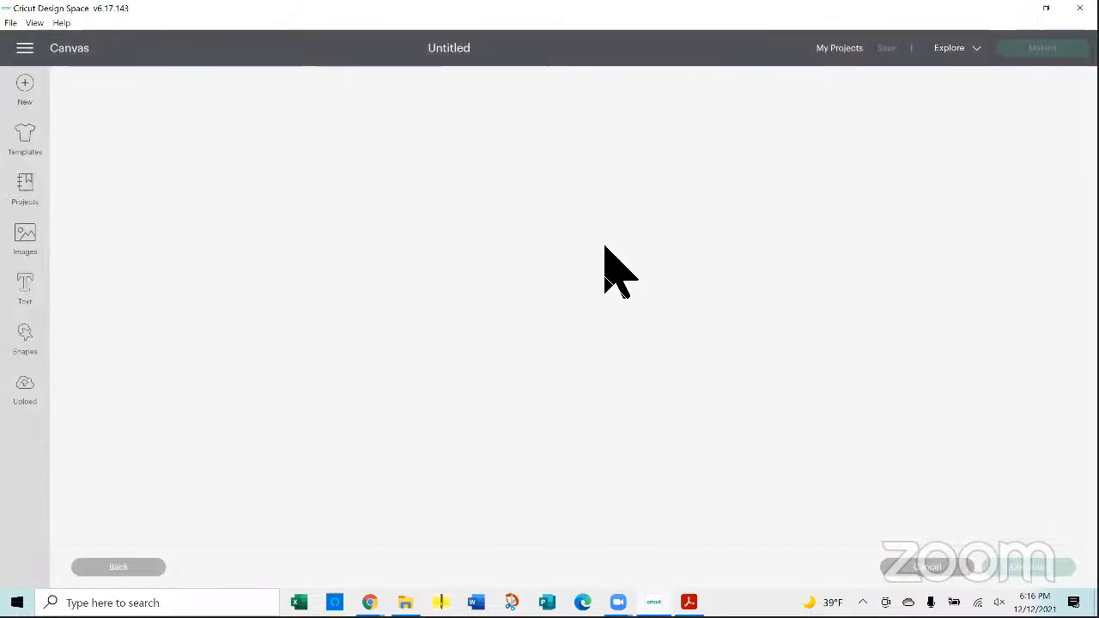
- Name the owl image Cute Owl and upload it
triple_click(918, 120)
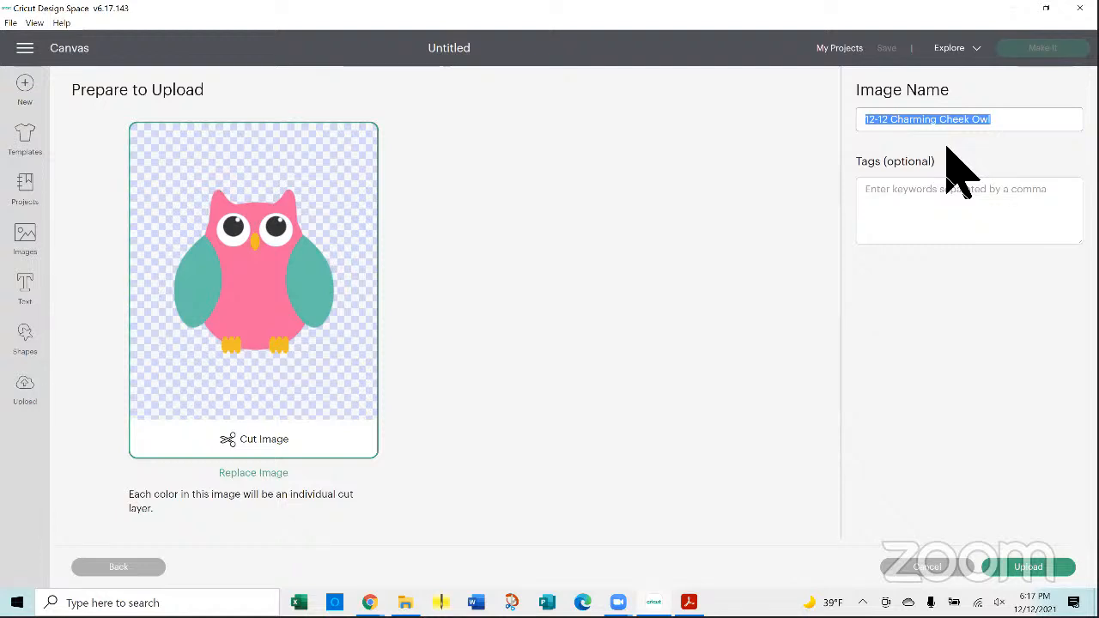
text(C)
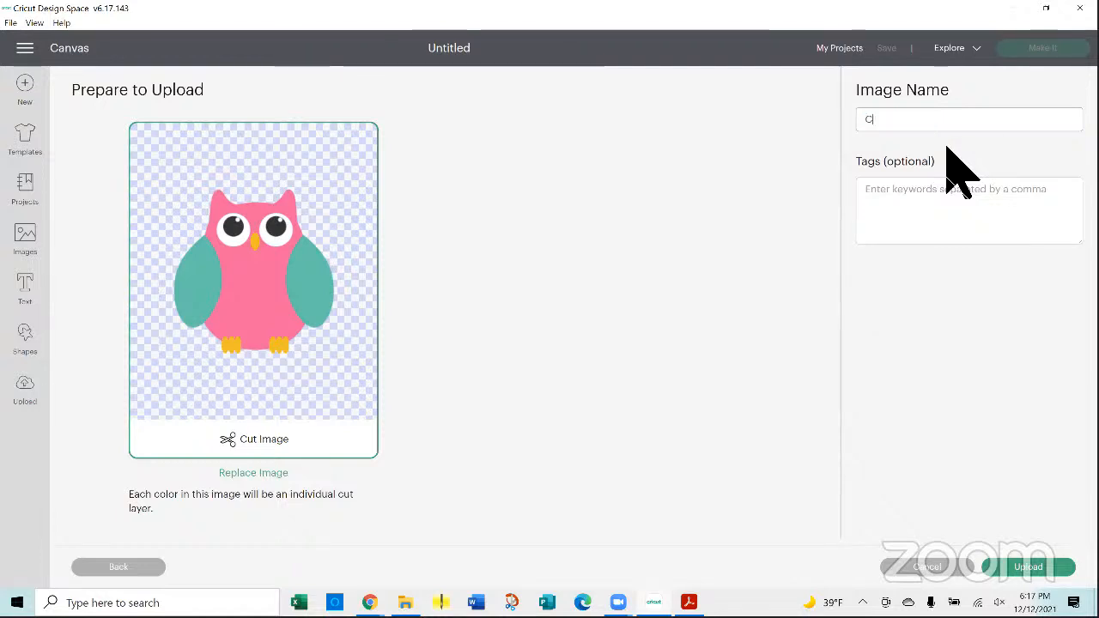
text(ute Owl)
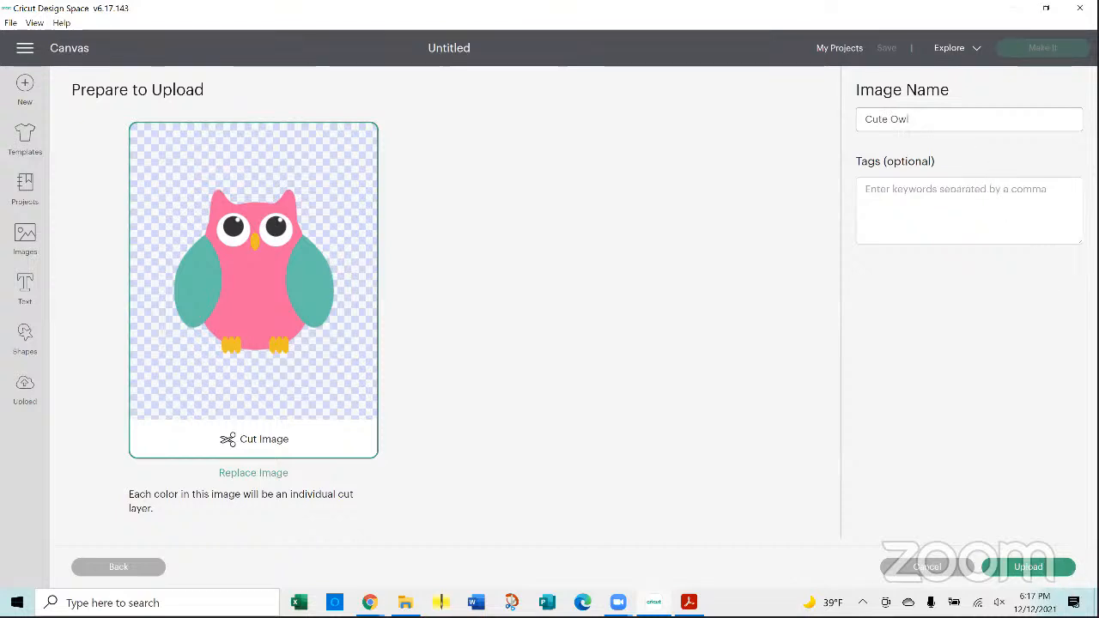
click(1028, 567)
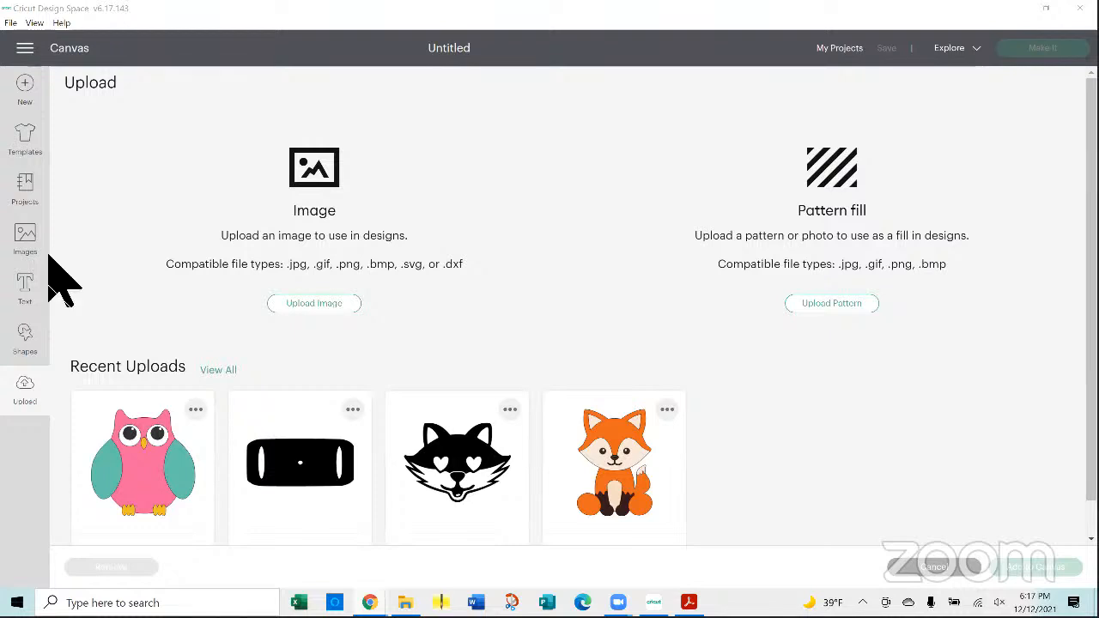
- Go back to the blank canvas and reopen the image upload page
click(36, 52)
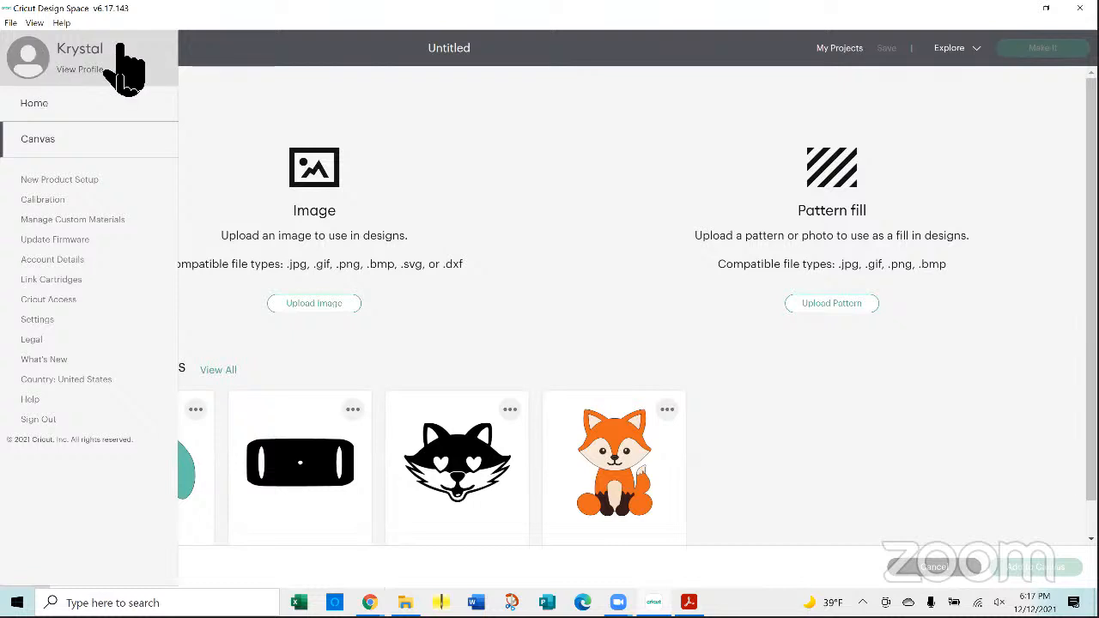
click(199, 64)
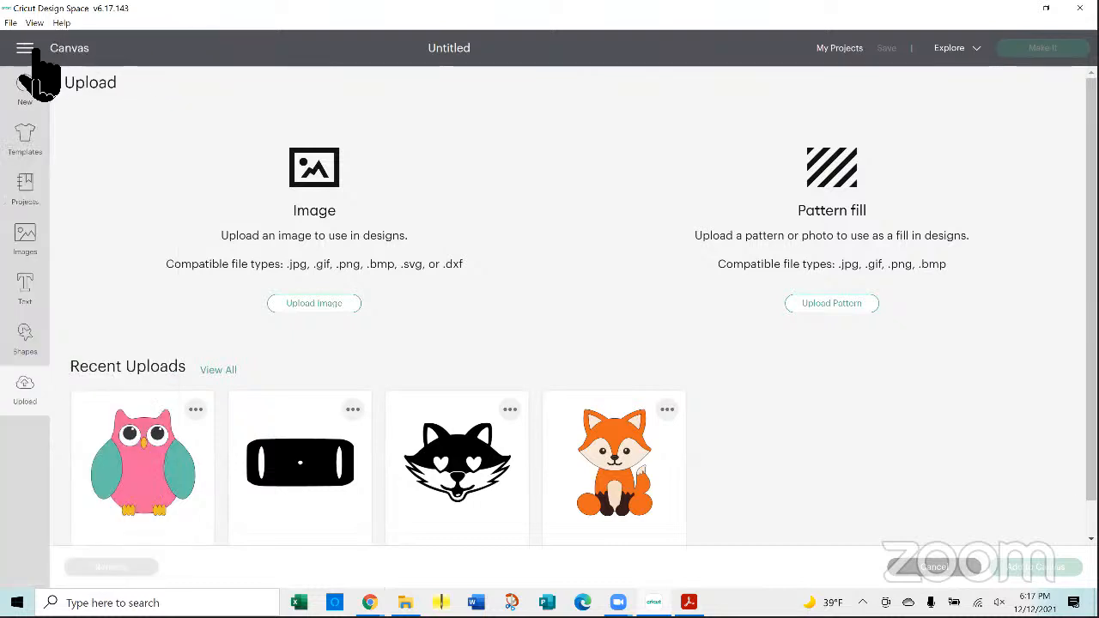
click(25, 49)
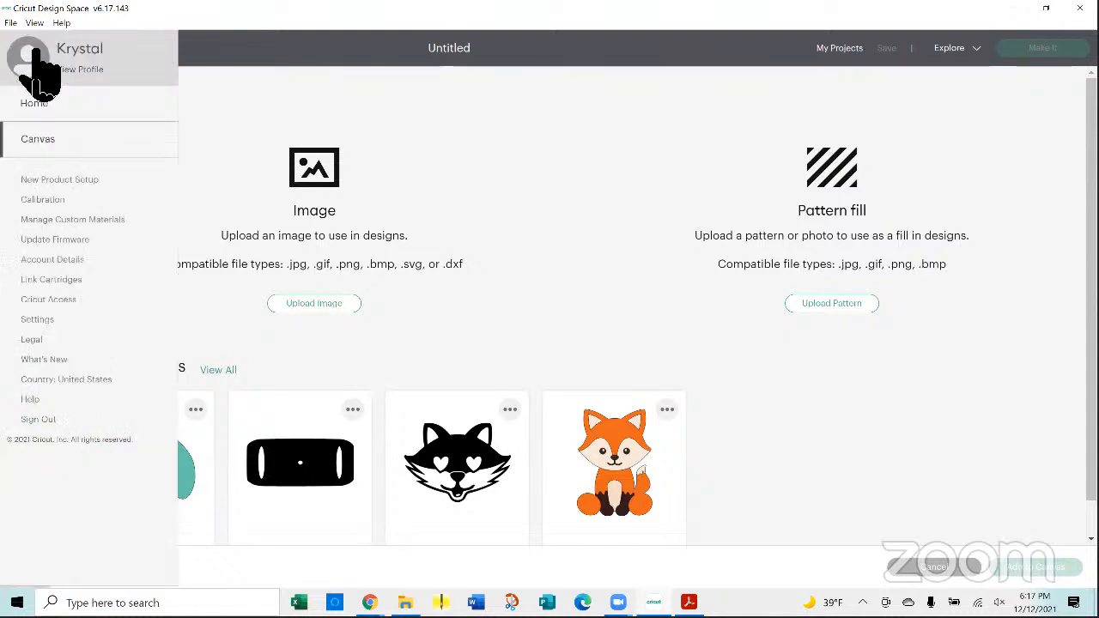
click(44, 140)
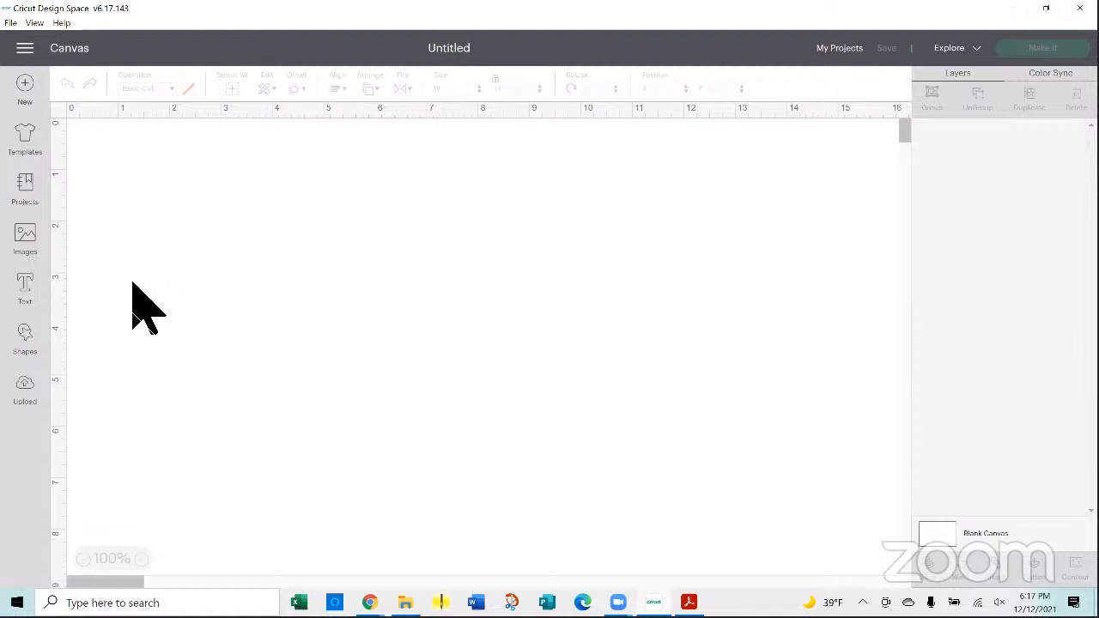
click(26, 391)
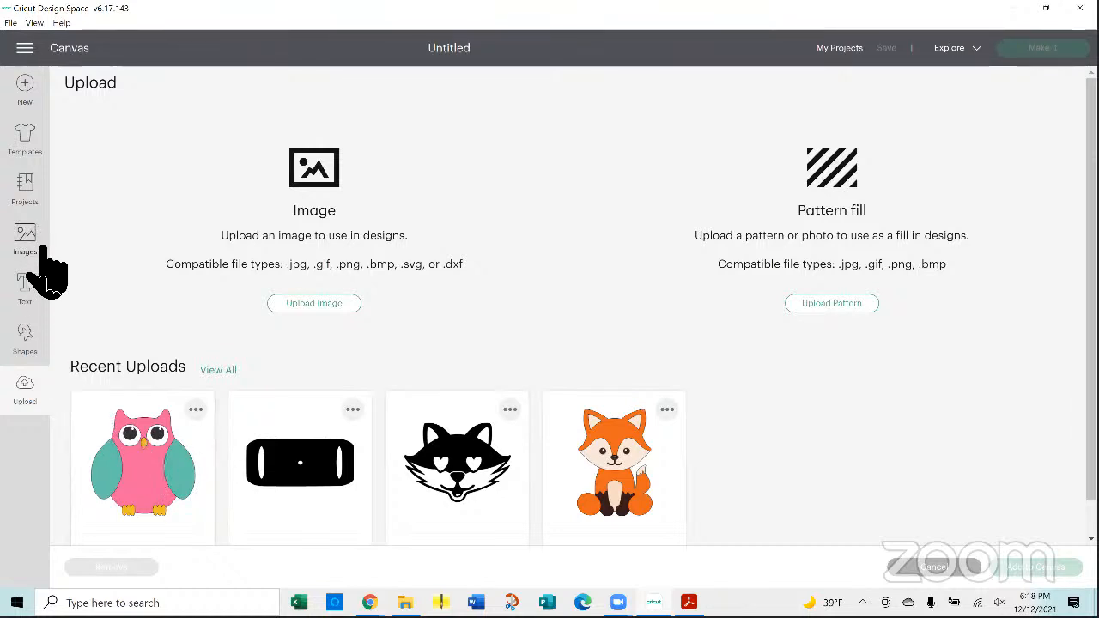
- Add the uploaded pink owl image to the canvas and save the project as Owl Box
click(115, 433)
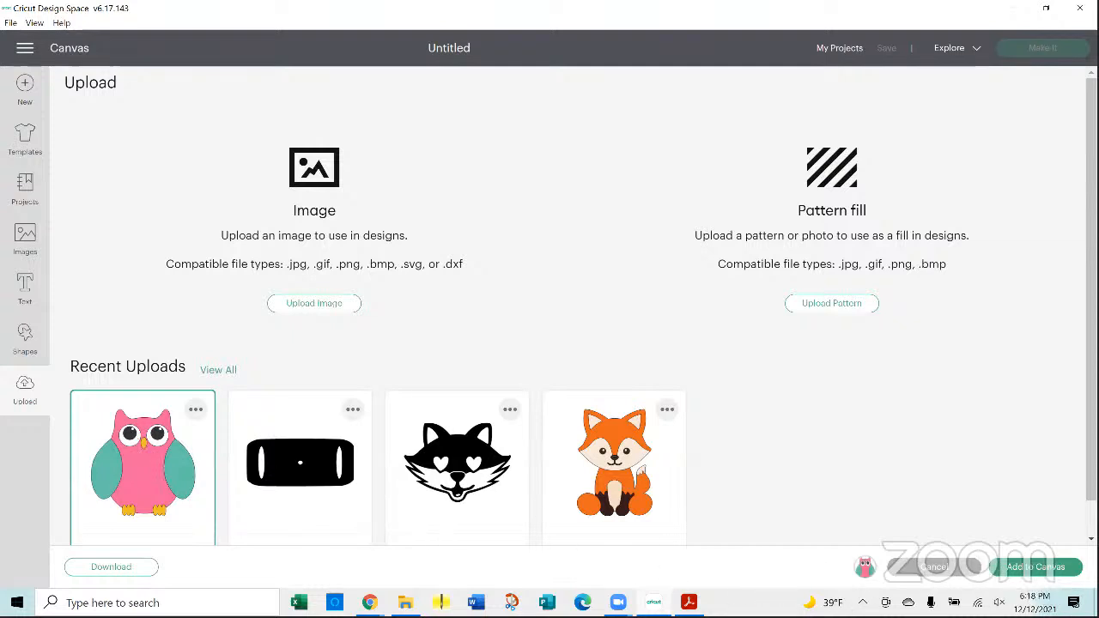
click(1054, 563)
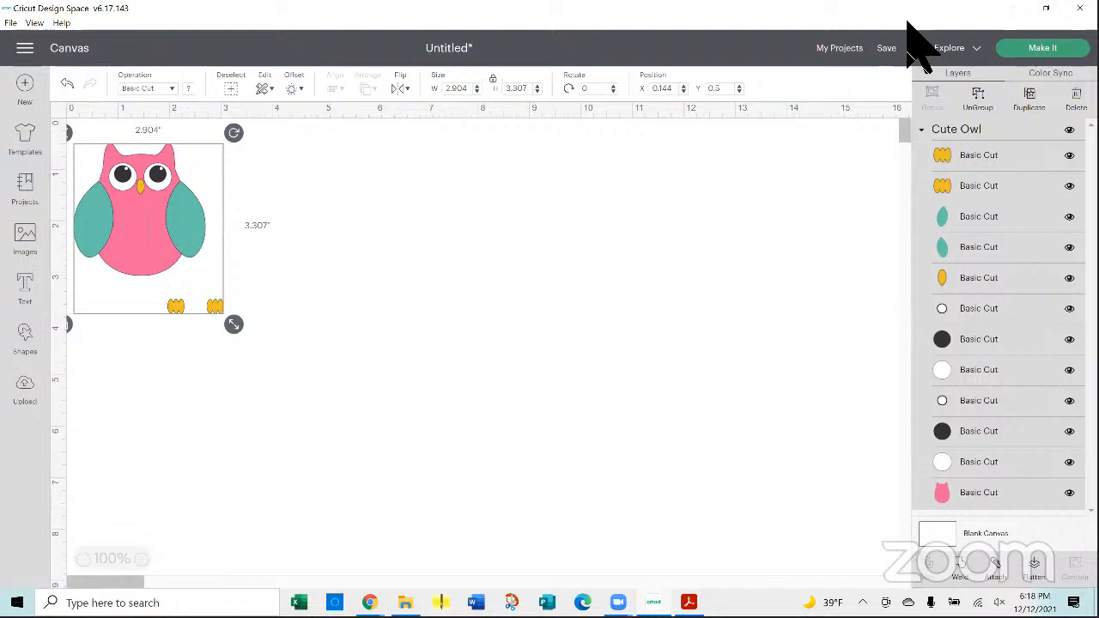
click(890, 51)
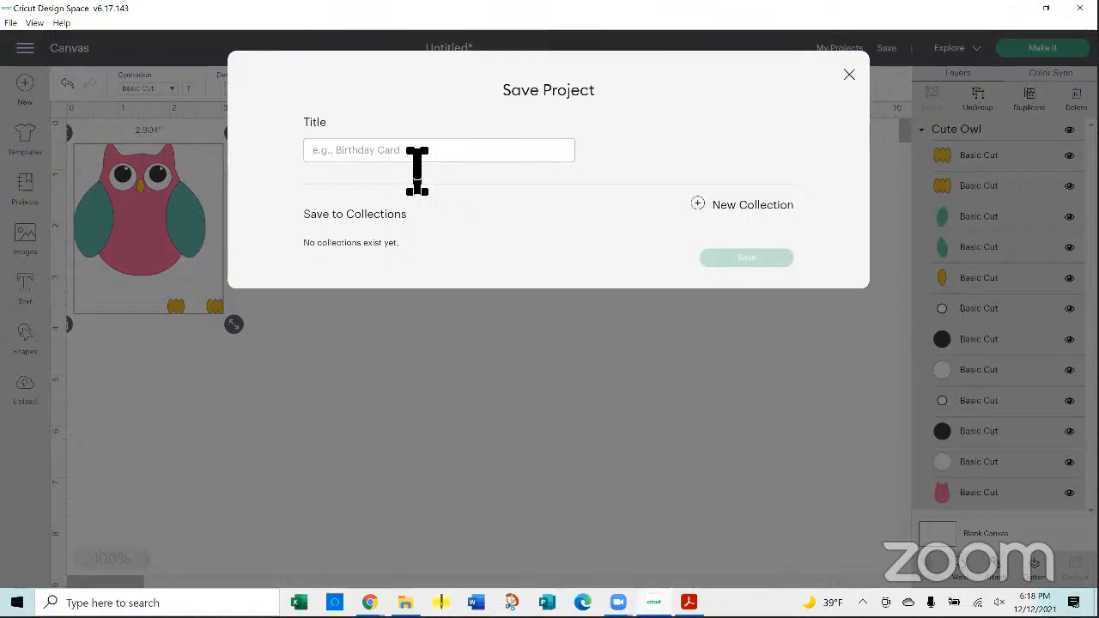
text(Owl Box)
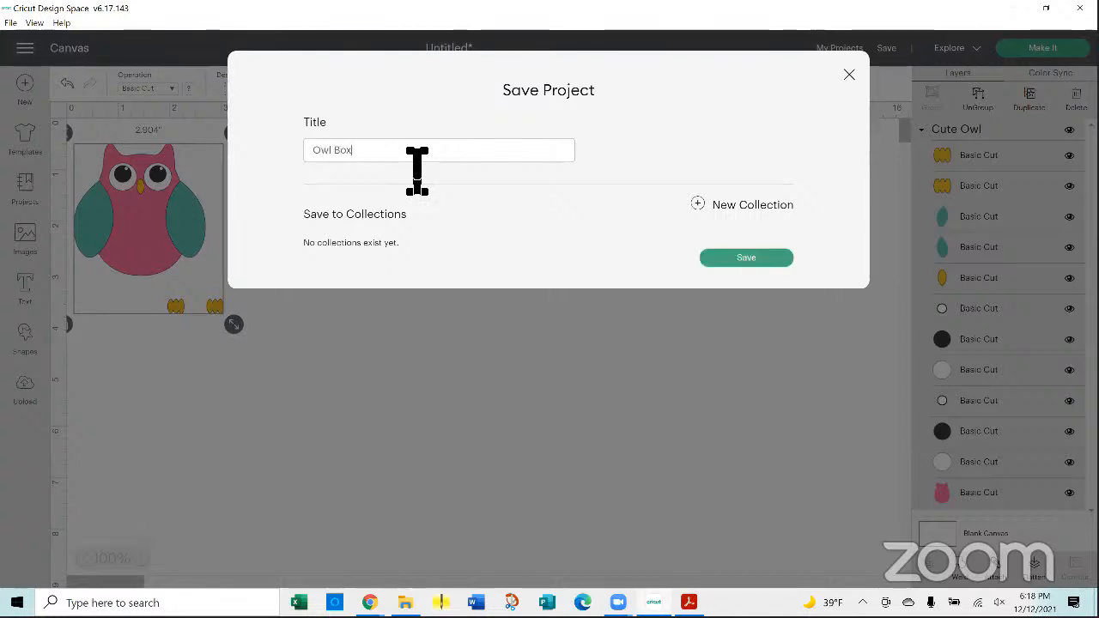
click(721, 260)
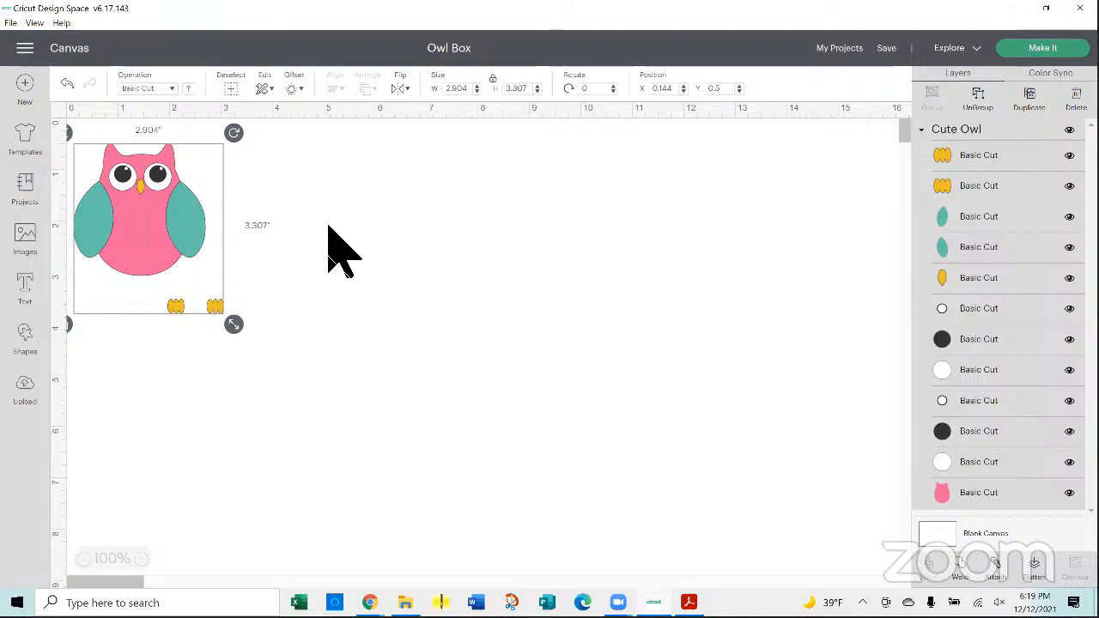
- Move the owl away from the canvas corner to about X 2.3, Y 0.6 and ungroup its parts
drag(197, 226, 292, 210)
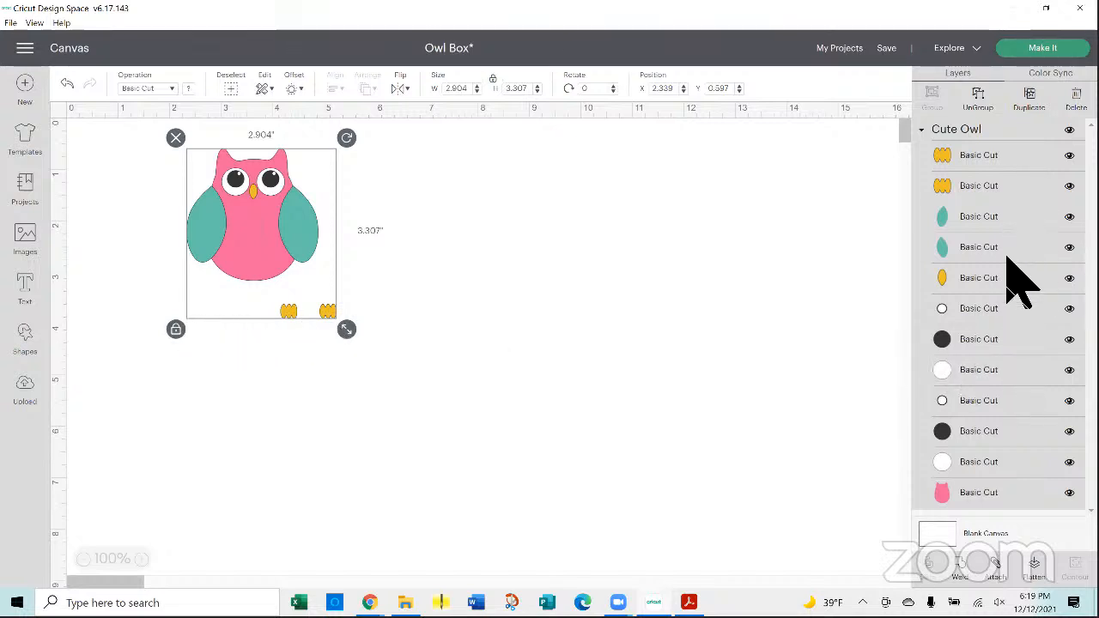
click(631, 263)
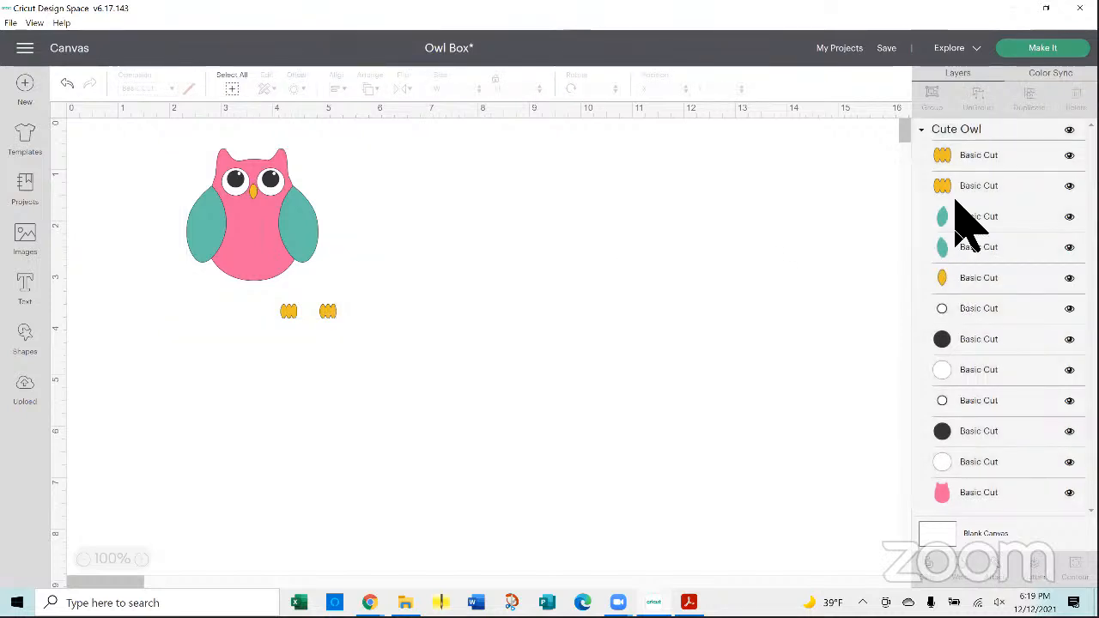
click(312, 215)
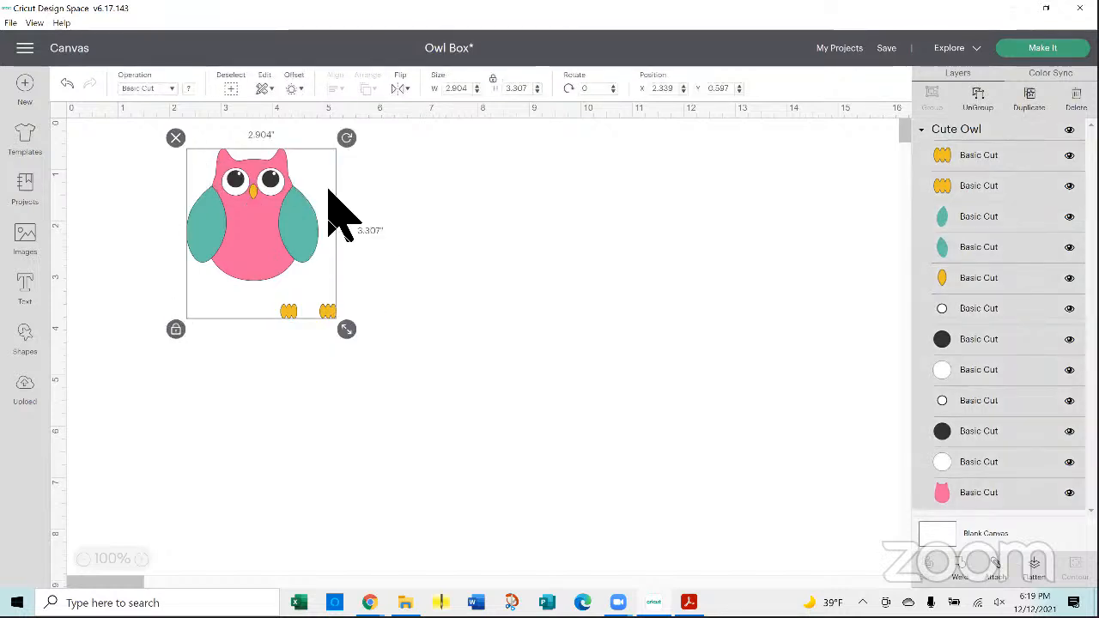
click(989, 101)
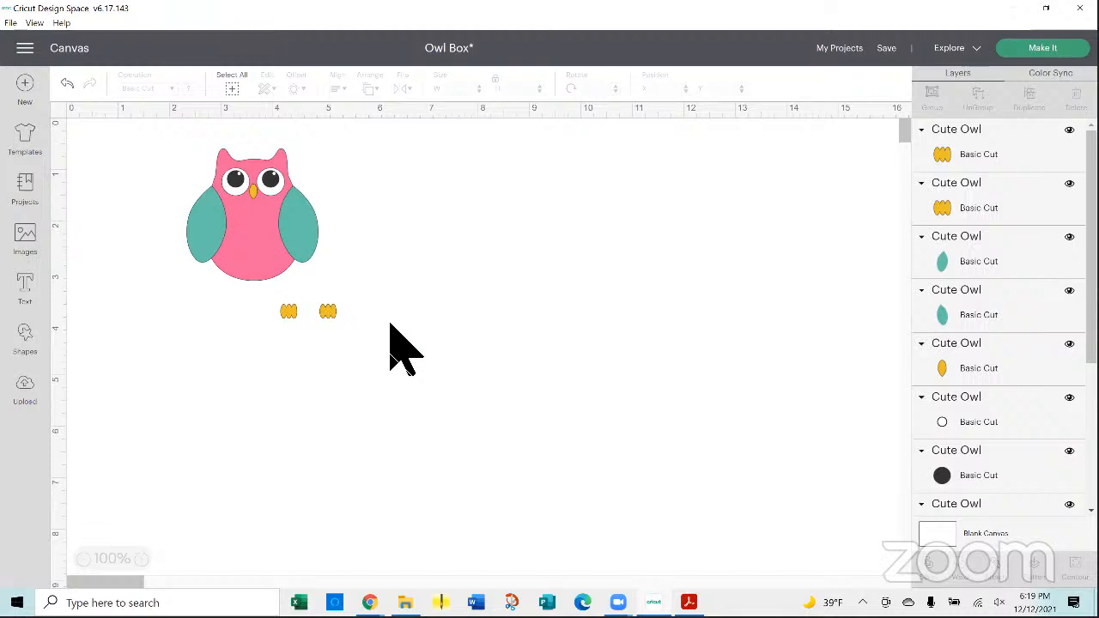
- Attach the owl's two yellow feet to each other
click(290, 312)
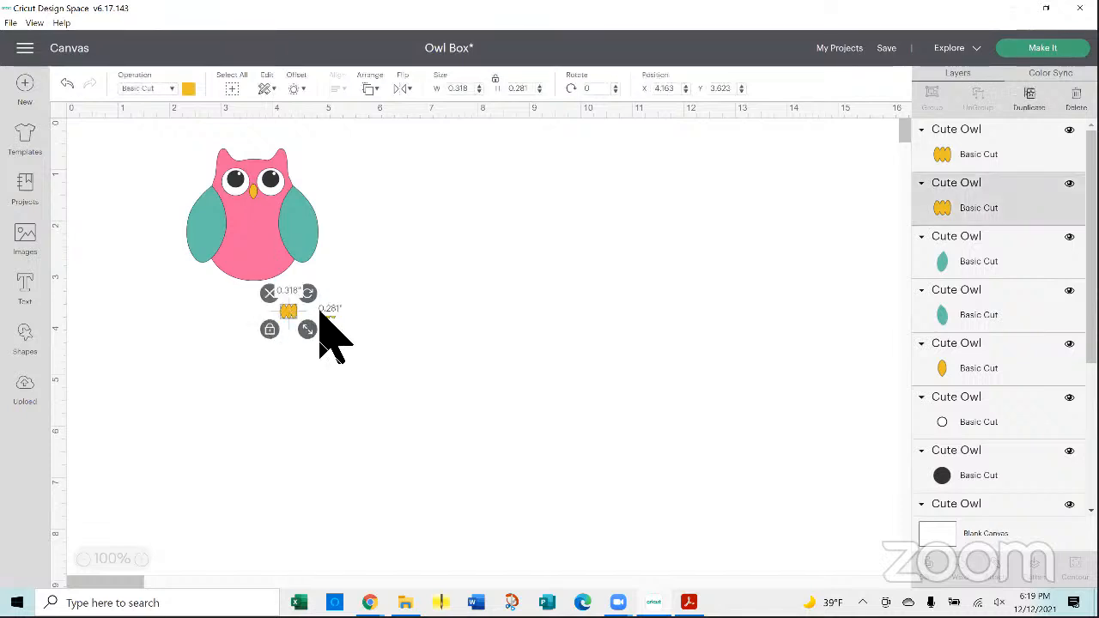
shift+click(327, 314)
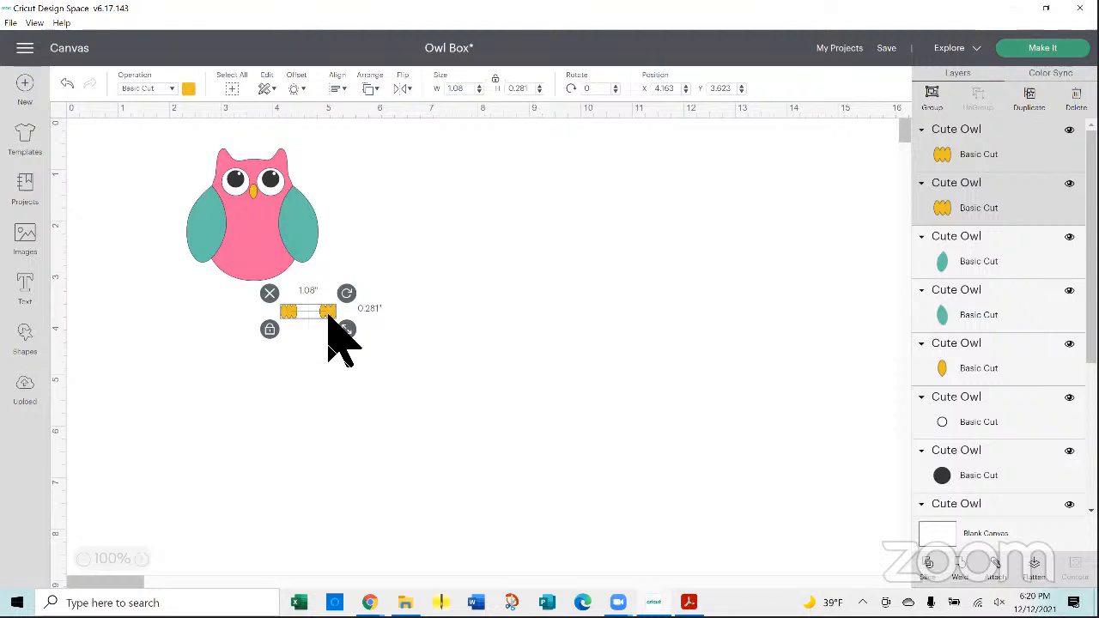
right_click(326, 324)
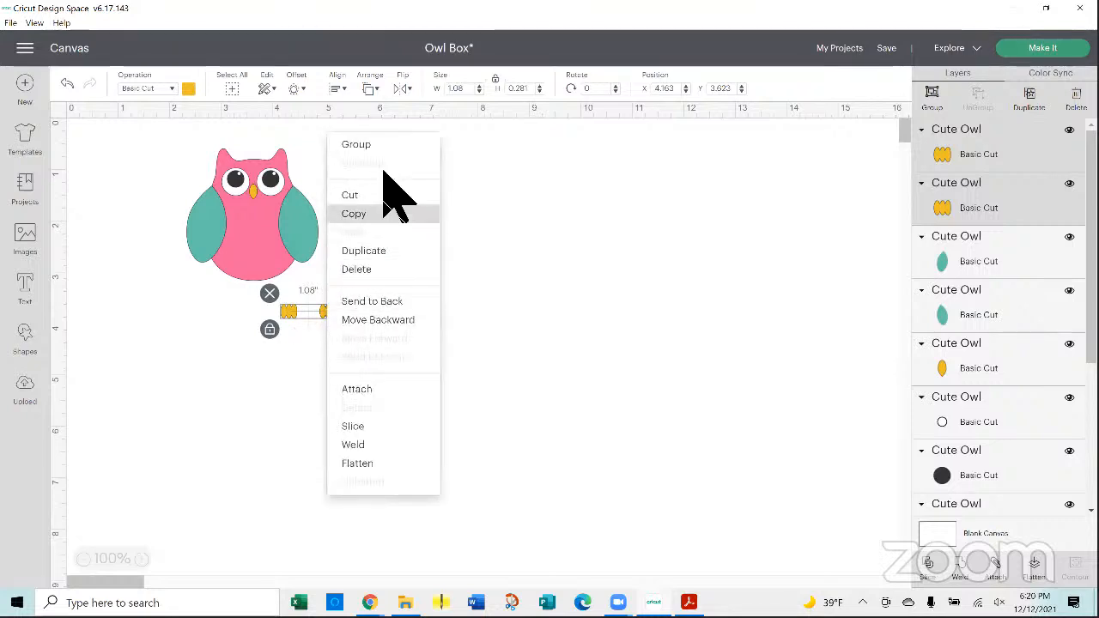
click(357, 389)
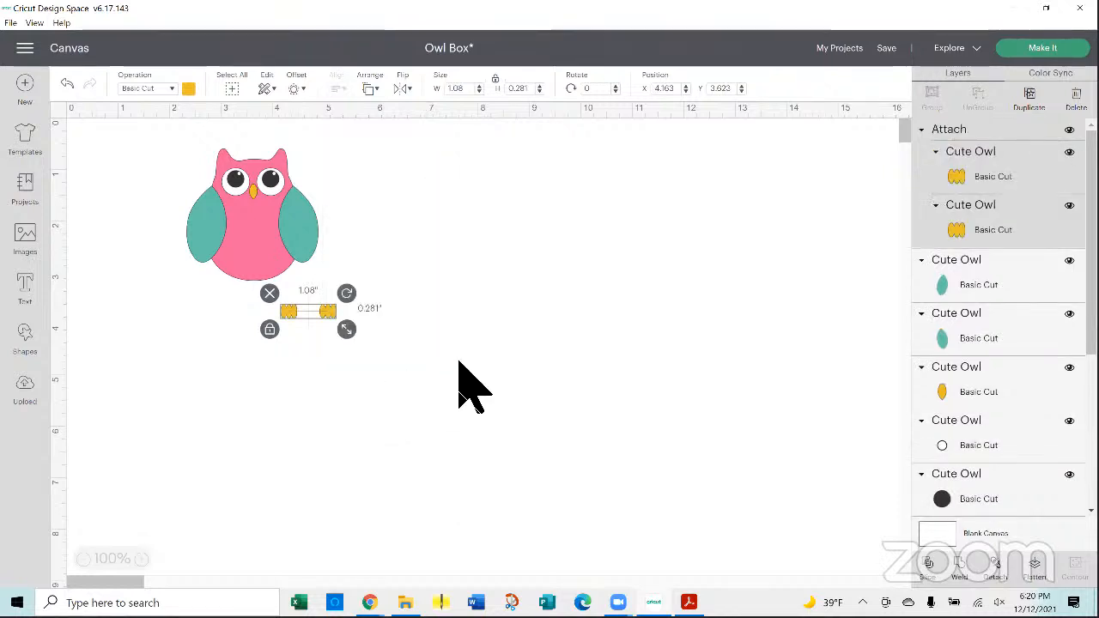
- Attach the owl's two teal wings to each other
click(359, 232)
click(304, 222)
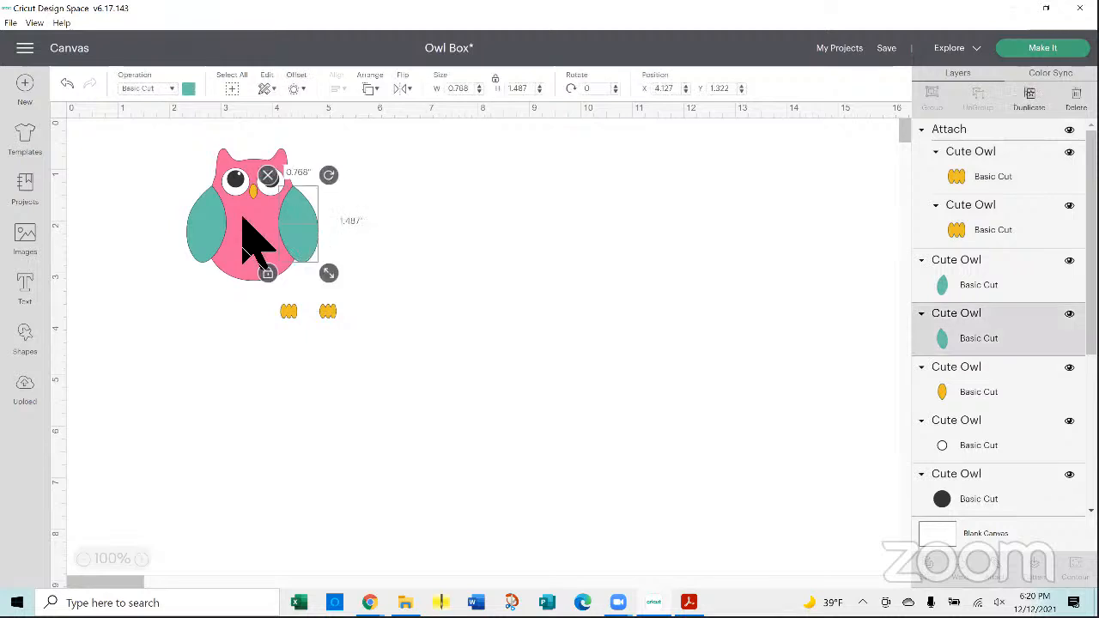
shift+click(215, 220)
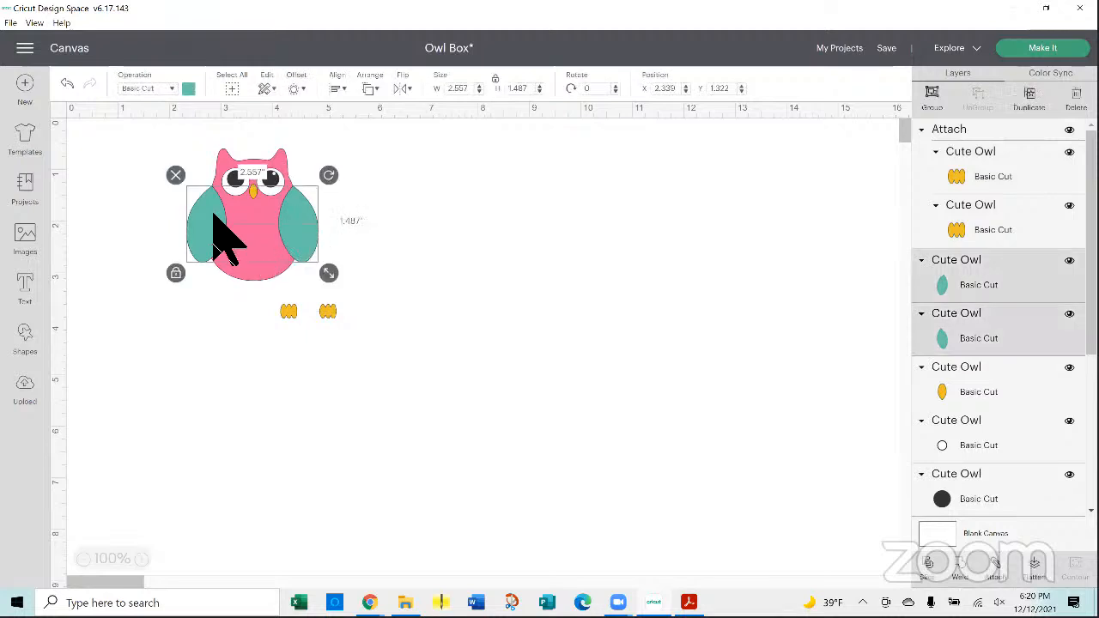
right_click(300, 247)
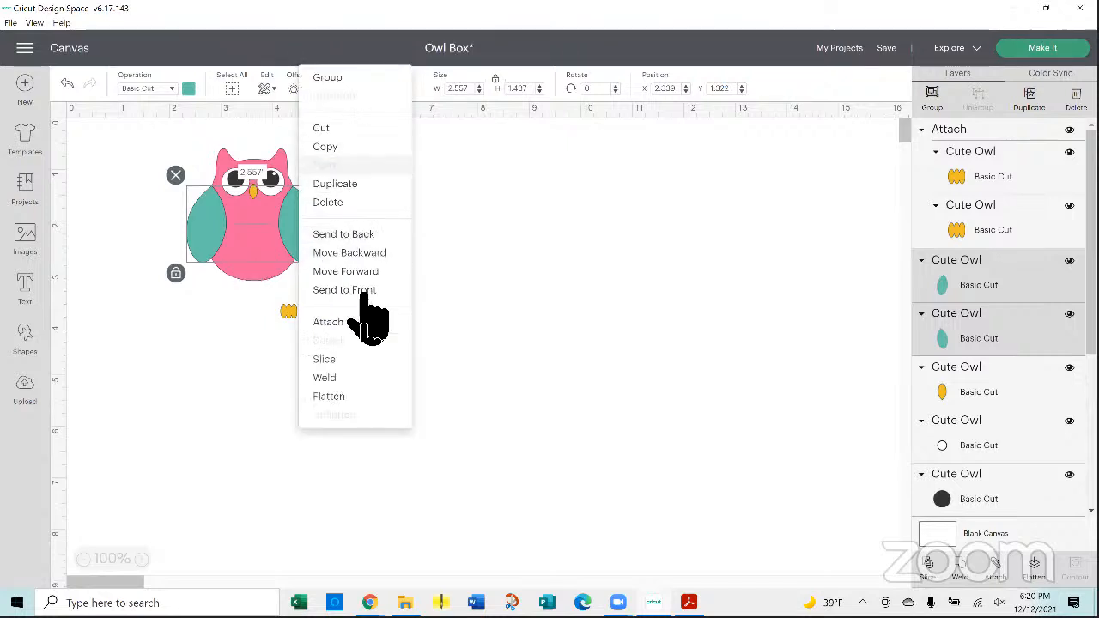
click(352, 321)
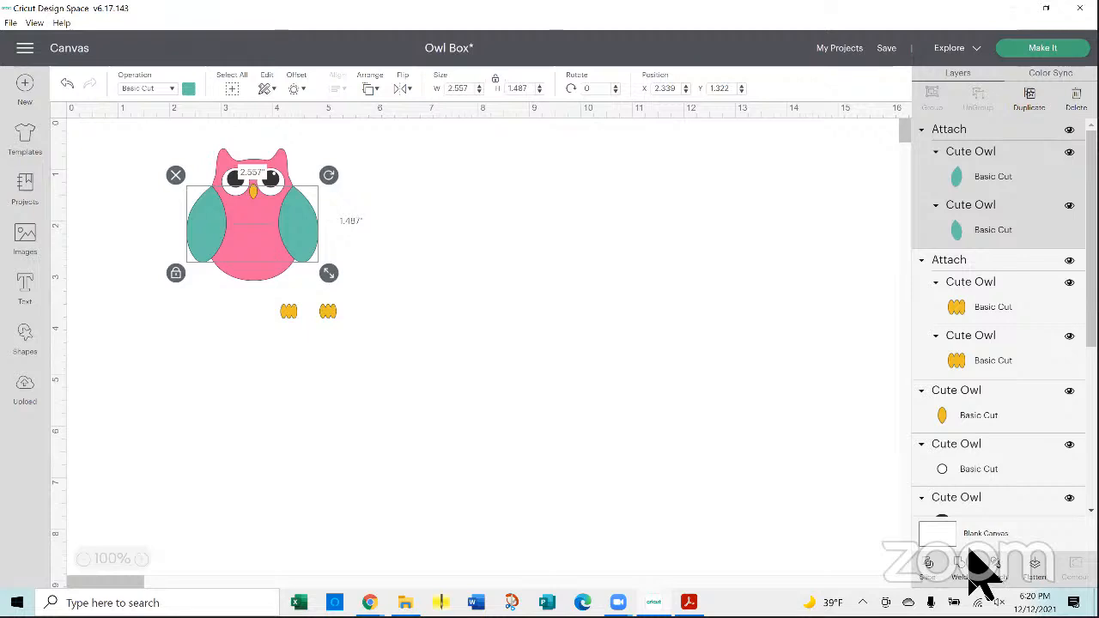
- Group the owl's body, face and attached wings, leaving the feet out of the group
click(624, 349)
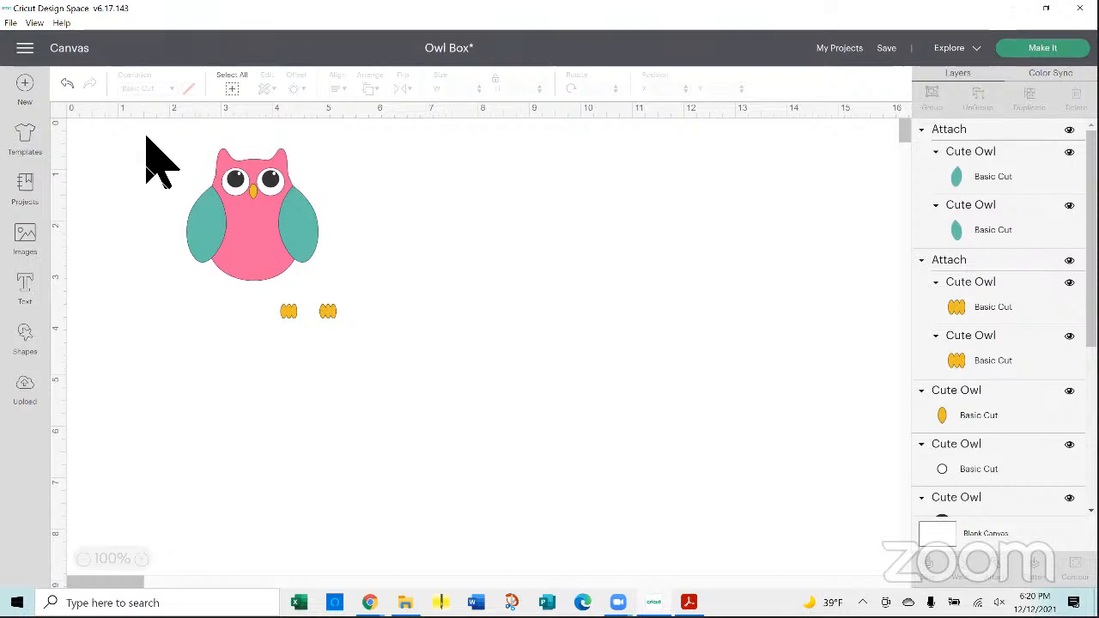
drag(146, 136, 369, 285)
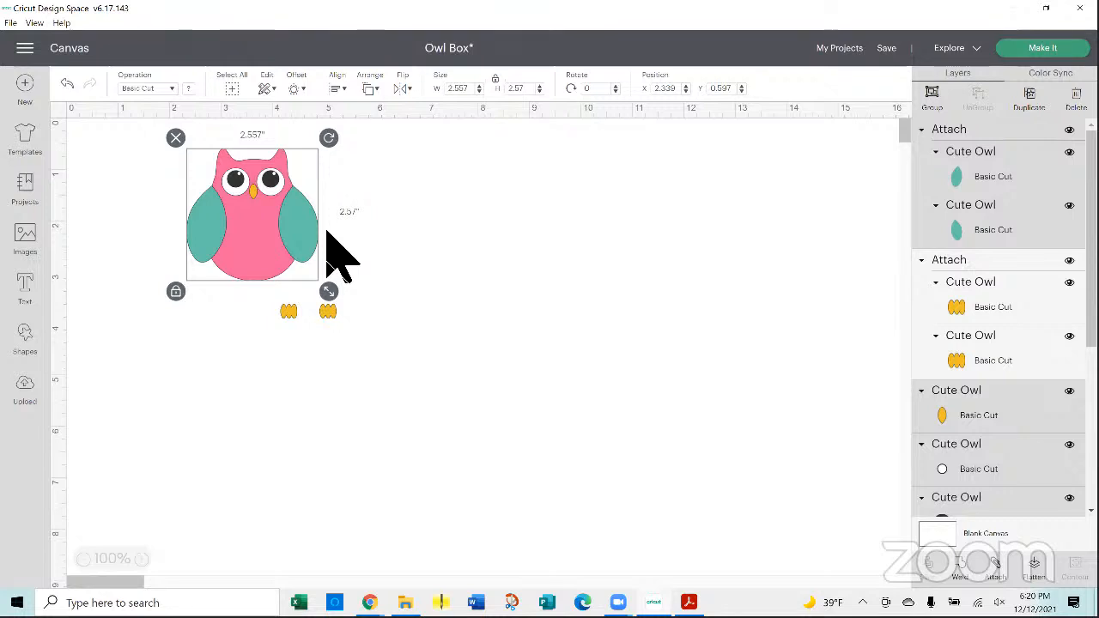
click(934, 96)
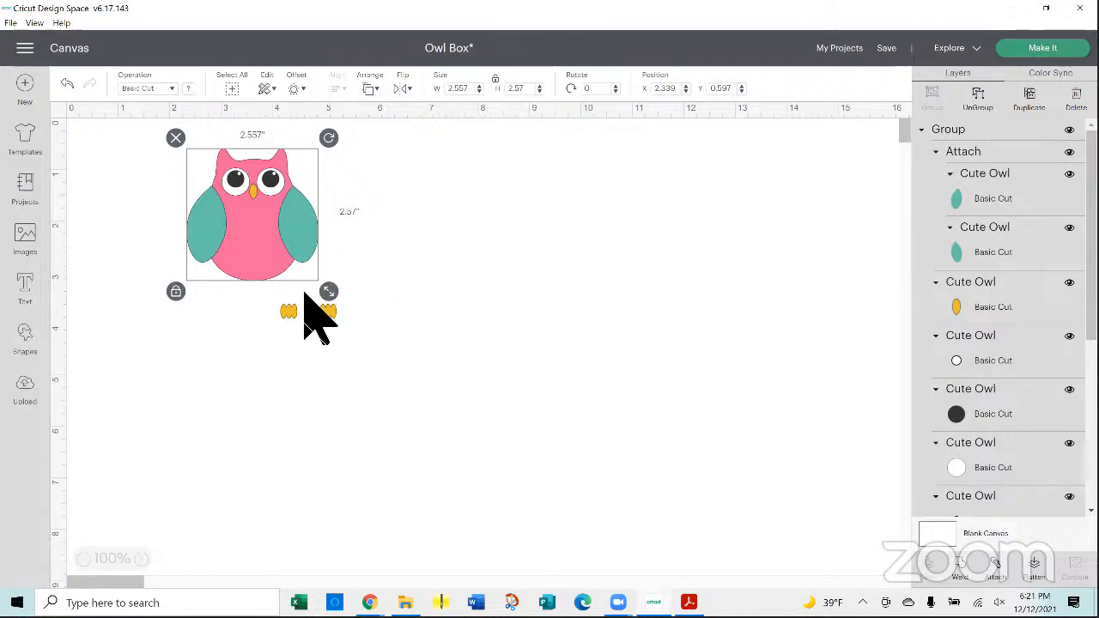
- Center the feet horizontally with the owl body group and align both at the bottom
shift+click(290, 315)
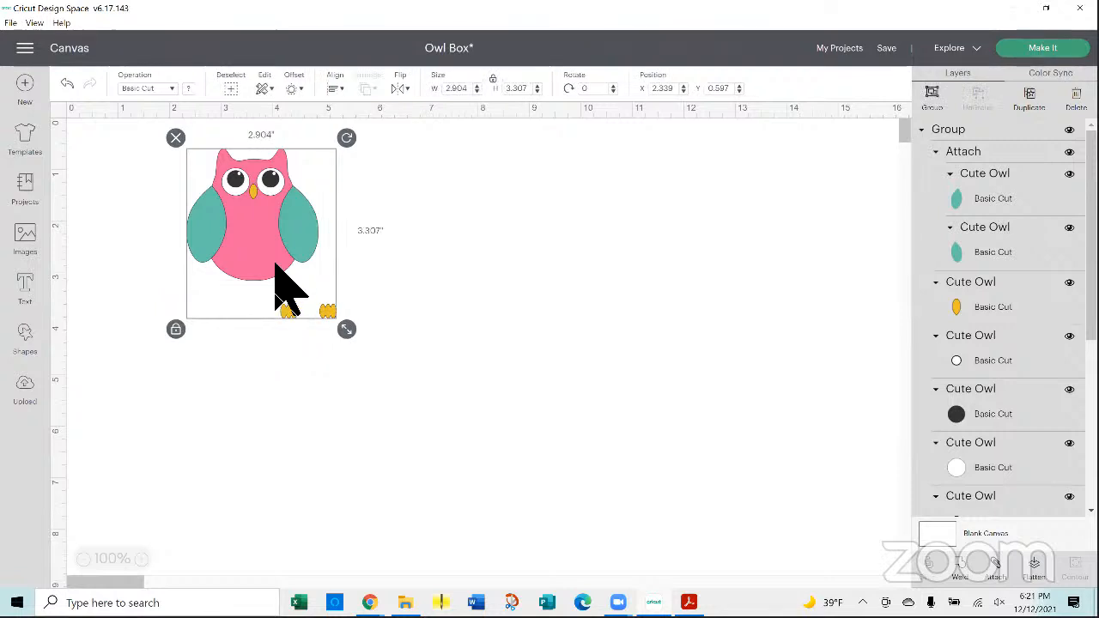
click(335, 89)
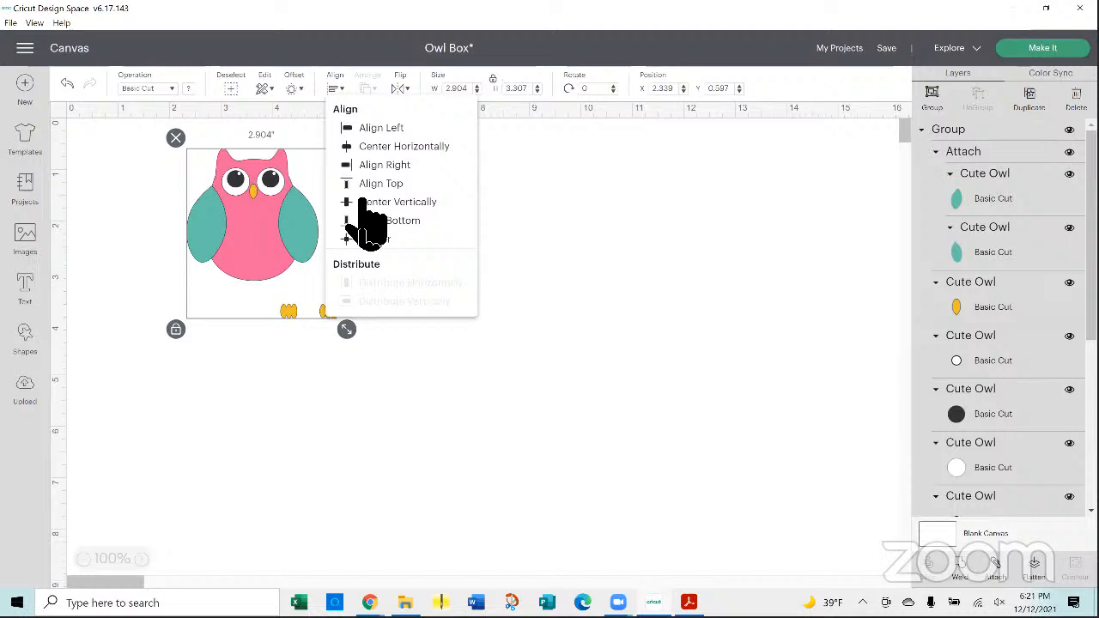
click(421, 147)
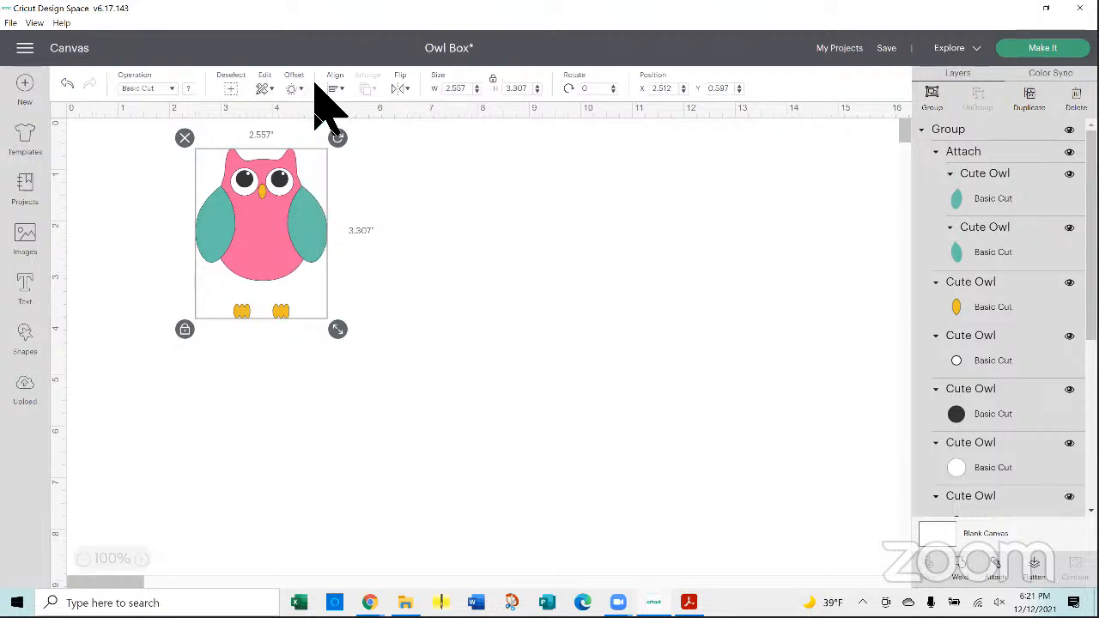
click(337, 89)
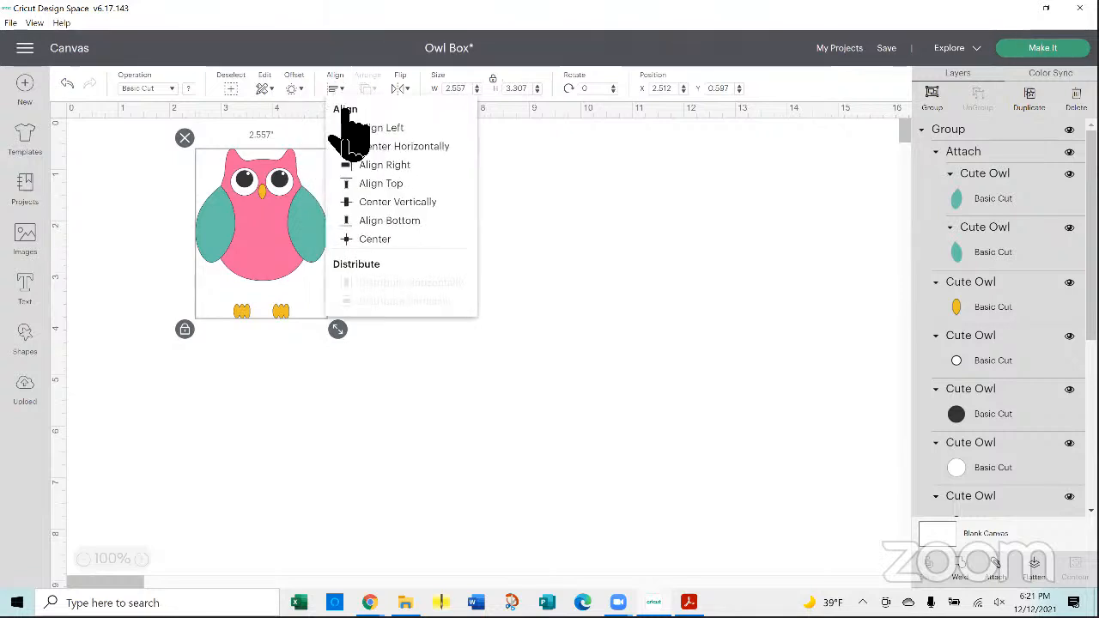
click(367, 225)
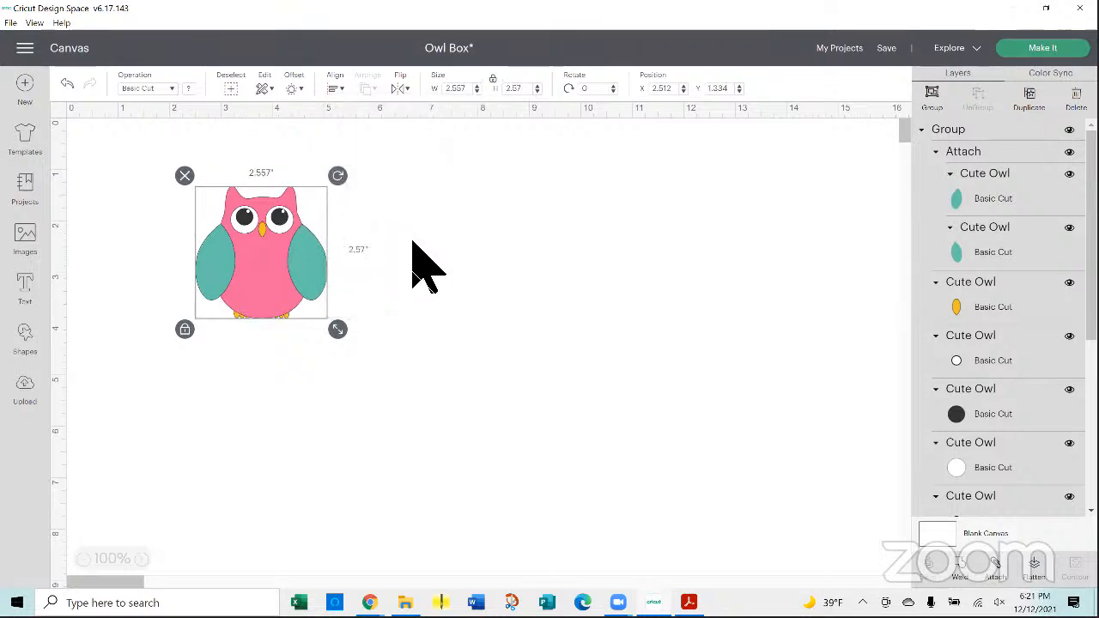
- Send the owl body group to the back, behind the feet
click(445, 239)
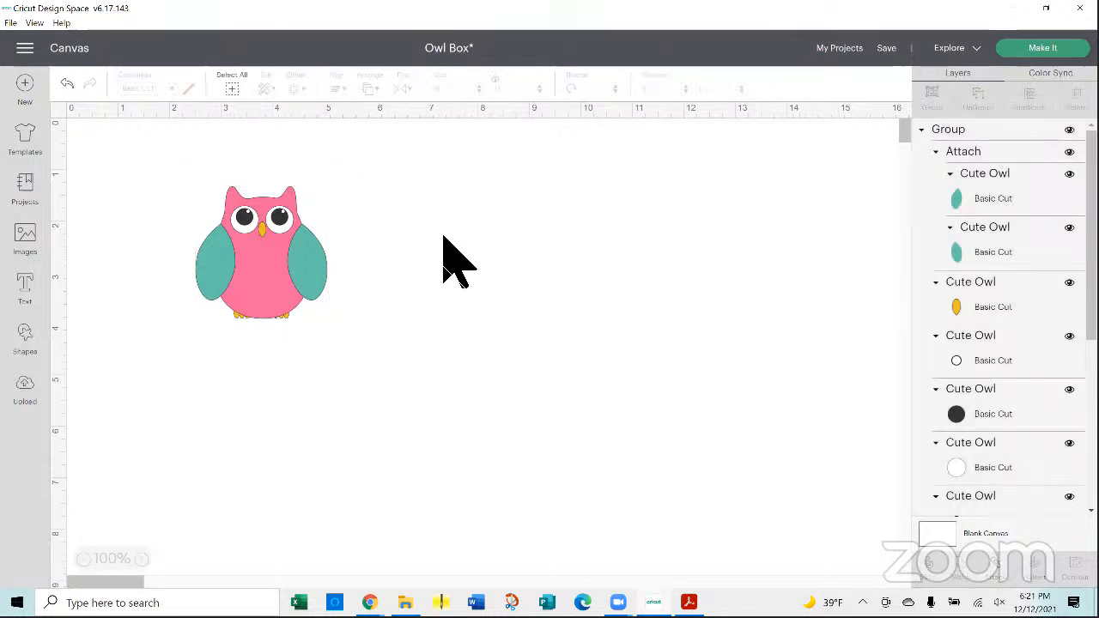
click(263, 270)
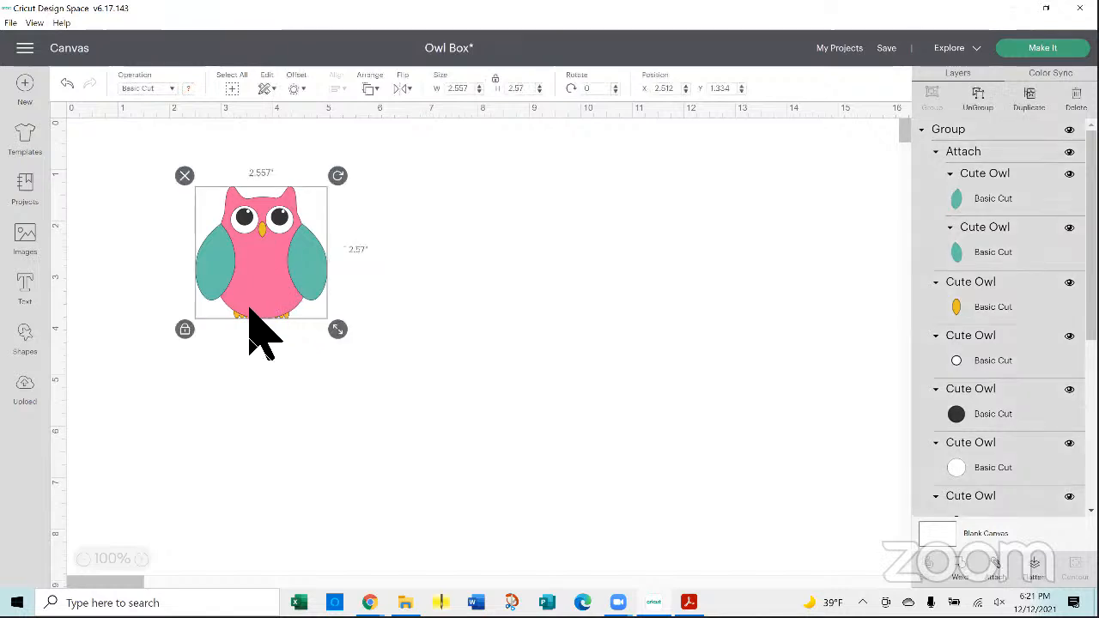
click(369, 89)
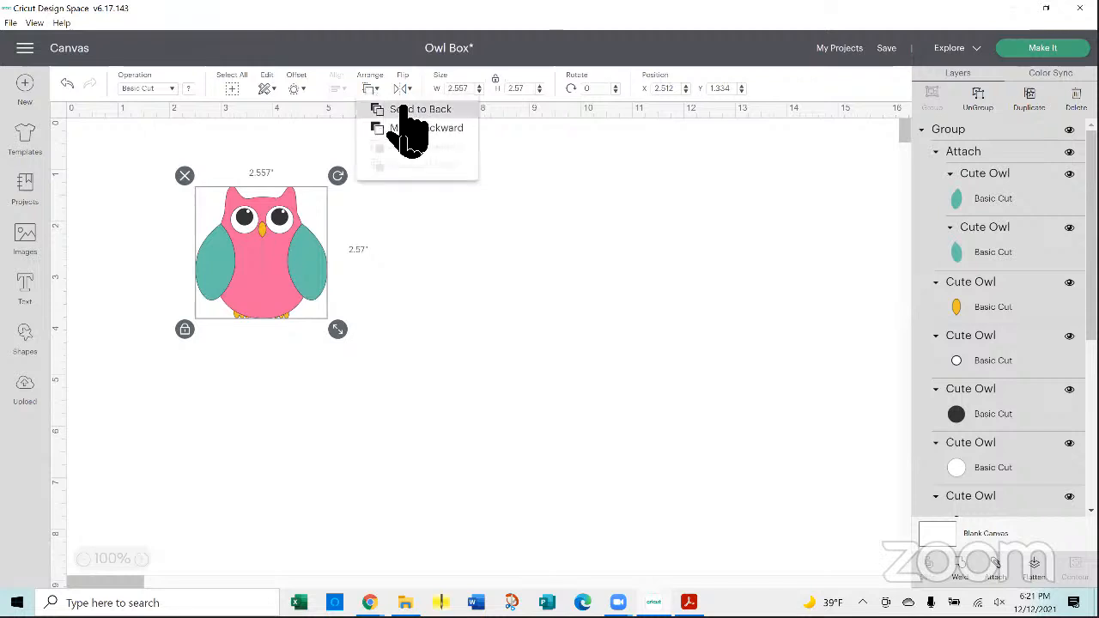
click(402, 109)
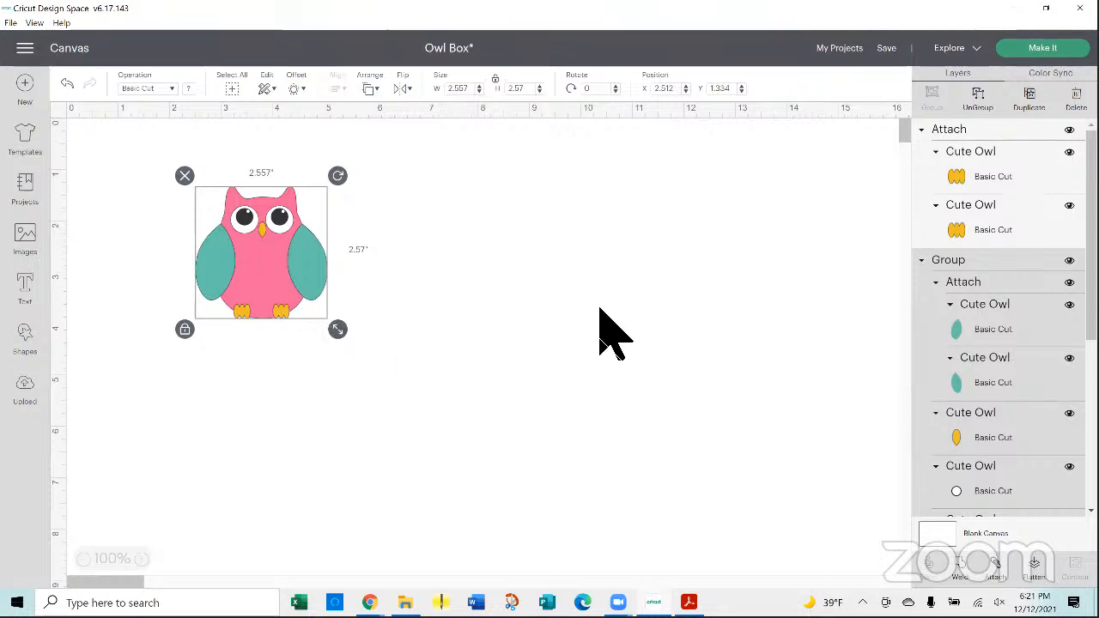
- Group the attached feet with the owl body group as one object
click(601, 334)
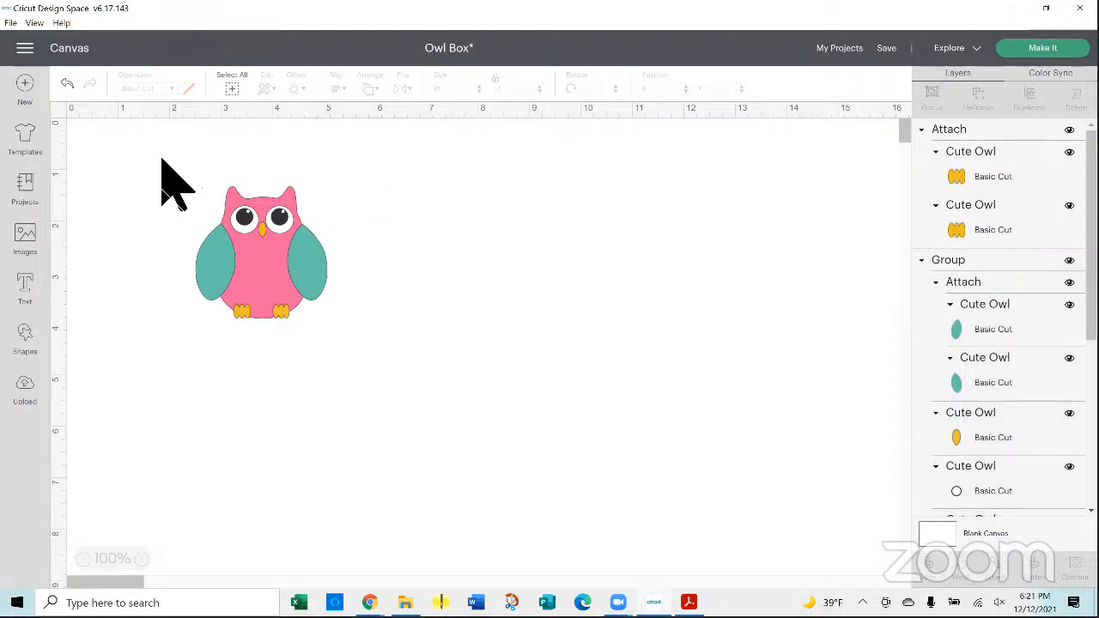
drag(251, 255, 349, 342)
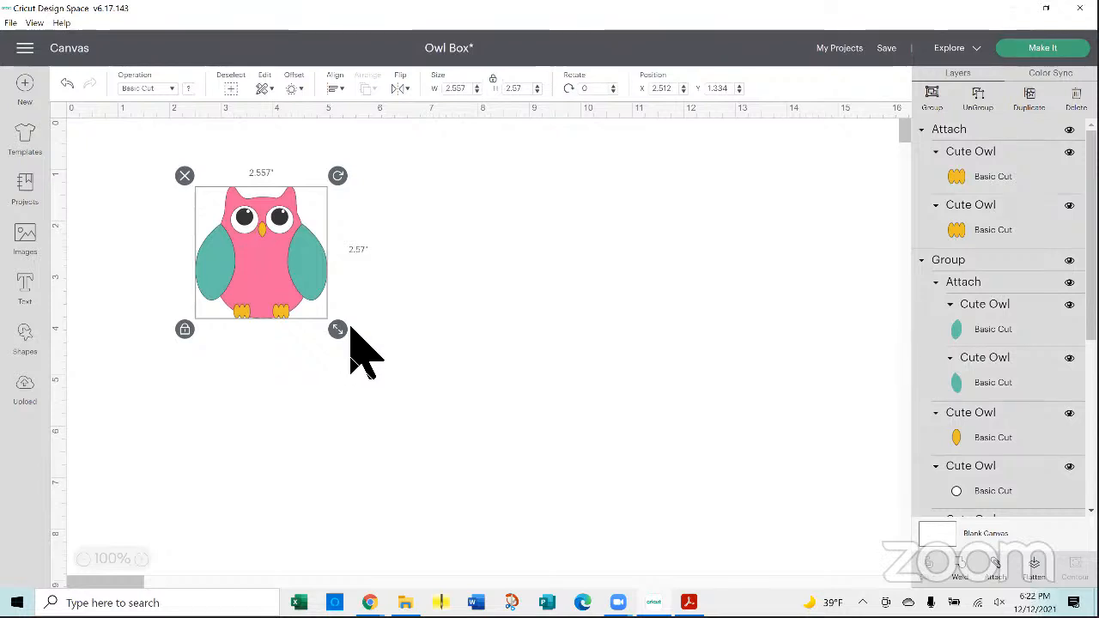
right_click(301, 272)
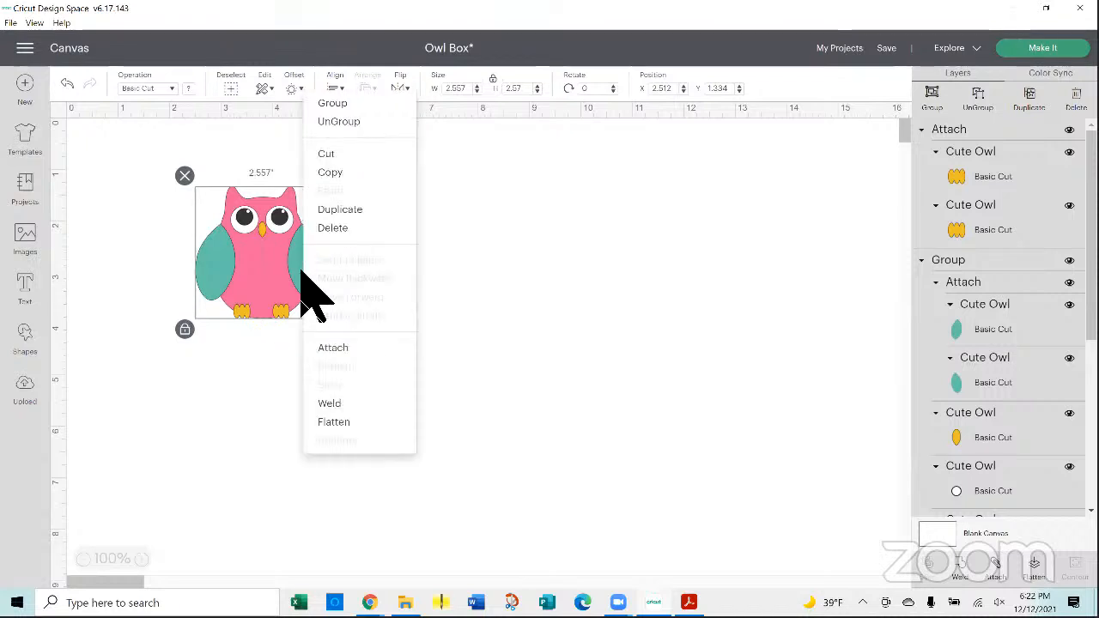
click(382, 103)
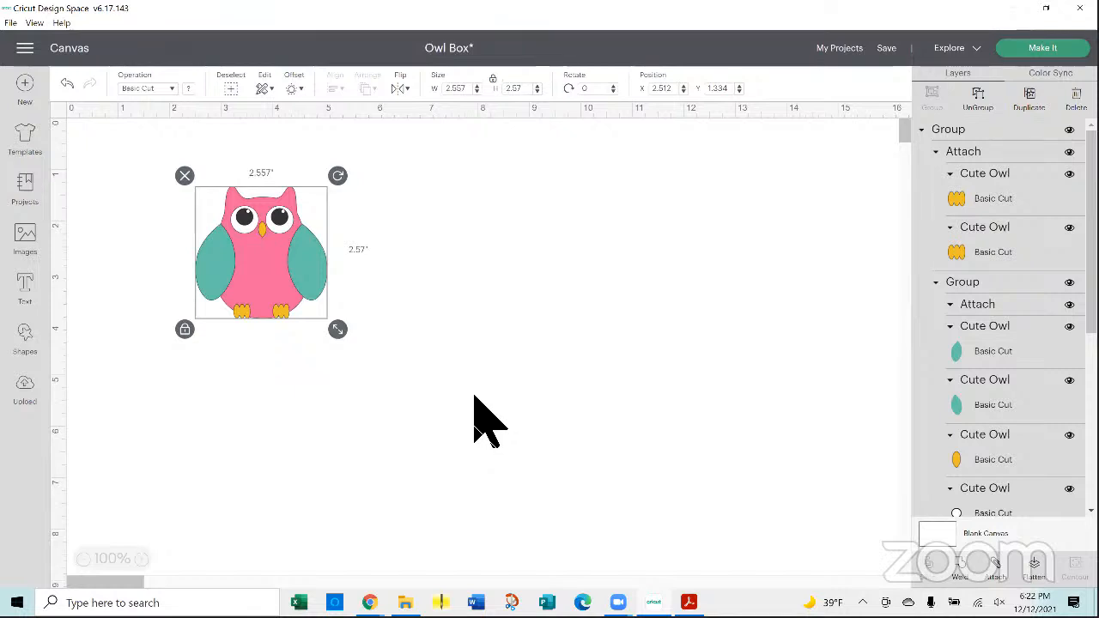
- Move the complete owl to about X 5.9, Y 2.5 and enlarge it proportionally to about 5.5 inches wide
drag(263, 256, 441, 320)
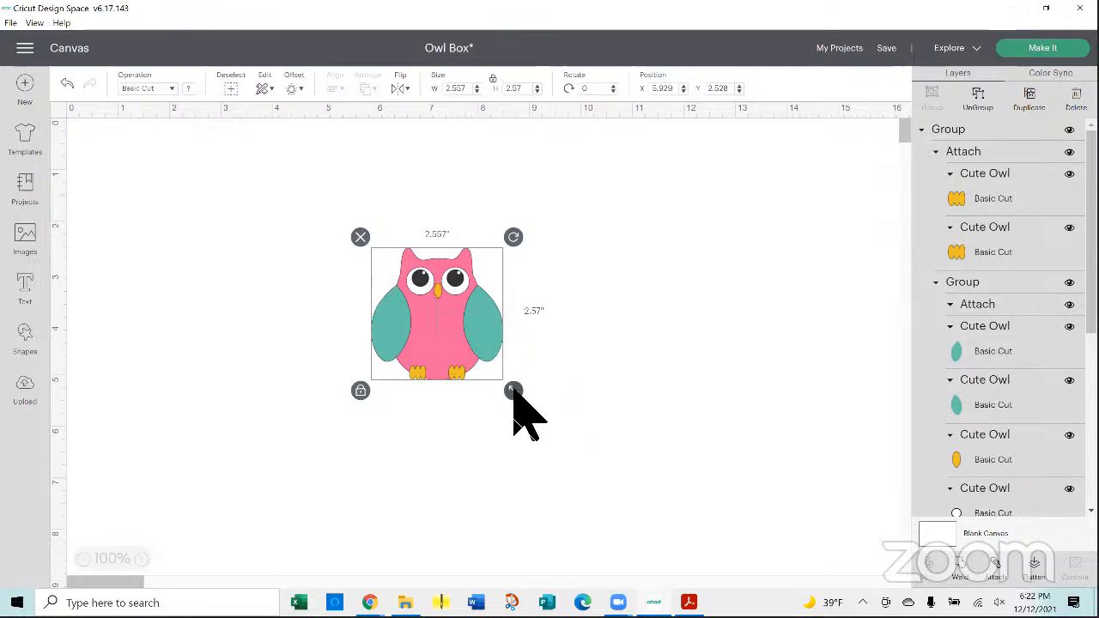
drag(513, 391, 646, 543)
click(648, 545)
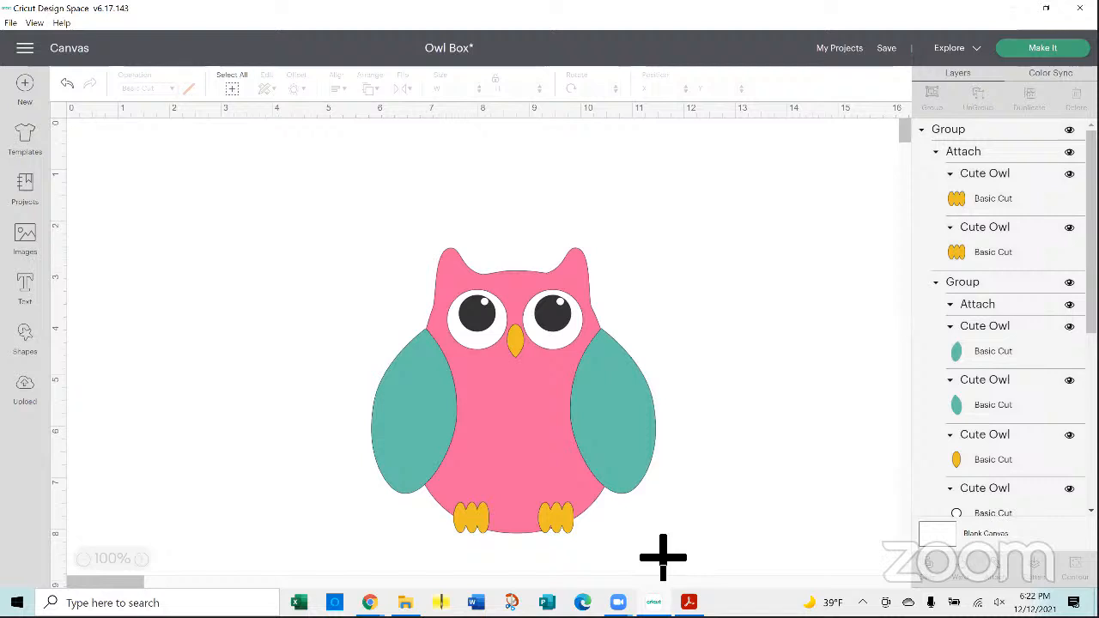
- Unlock the complete owl's proportions and set its width and height to 5.0 inches each
click(629, 491)
mouse_move(667, 544)
mouse_down()
mouse_move(656, 535)
mouse_move(667, 546)
mouse_up()
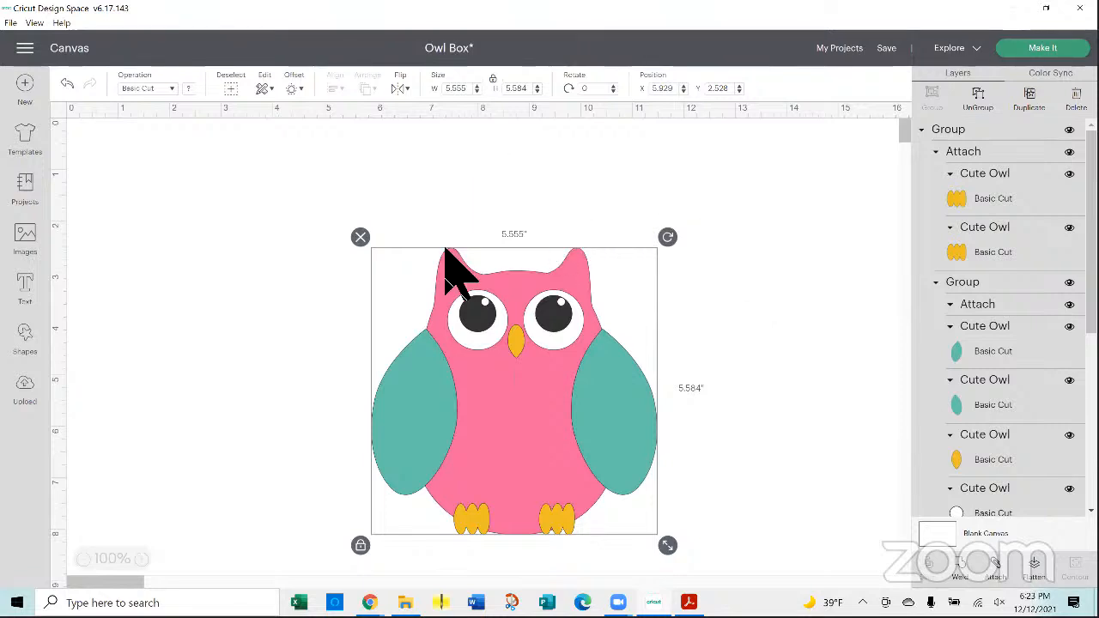
click(361, 546)
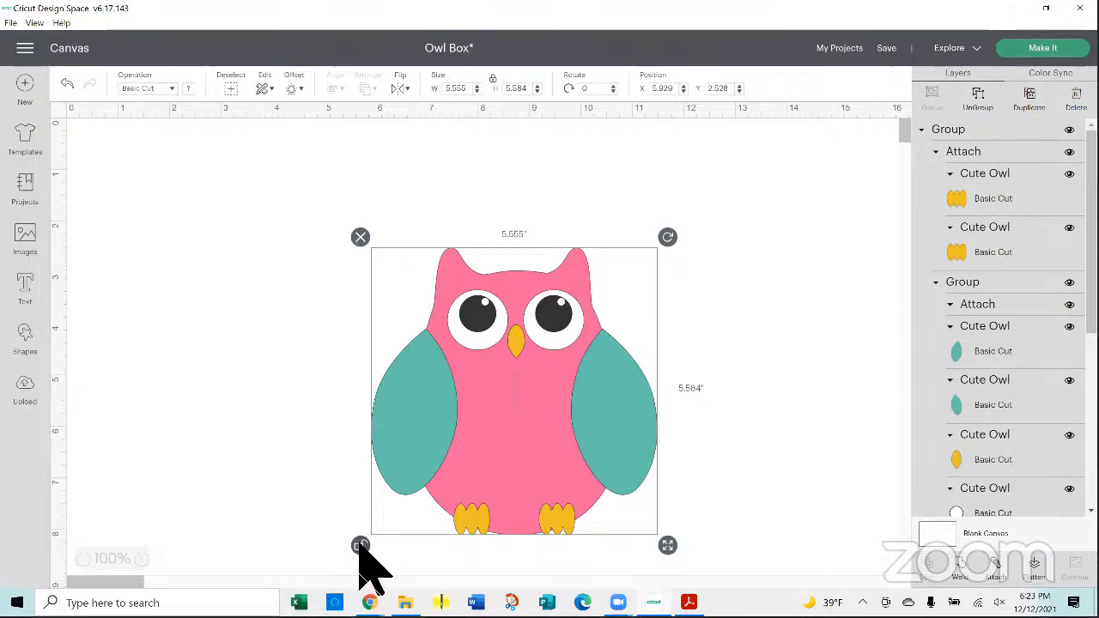
click(470, 88)
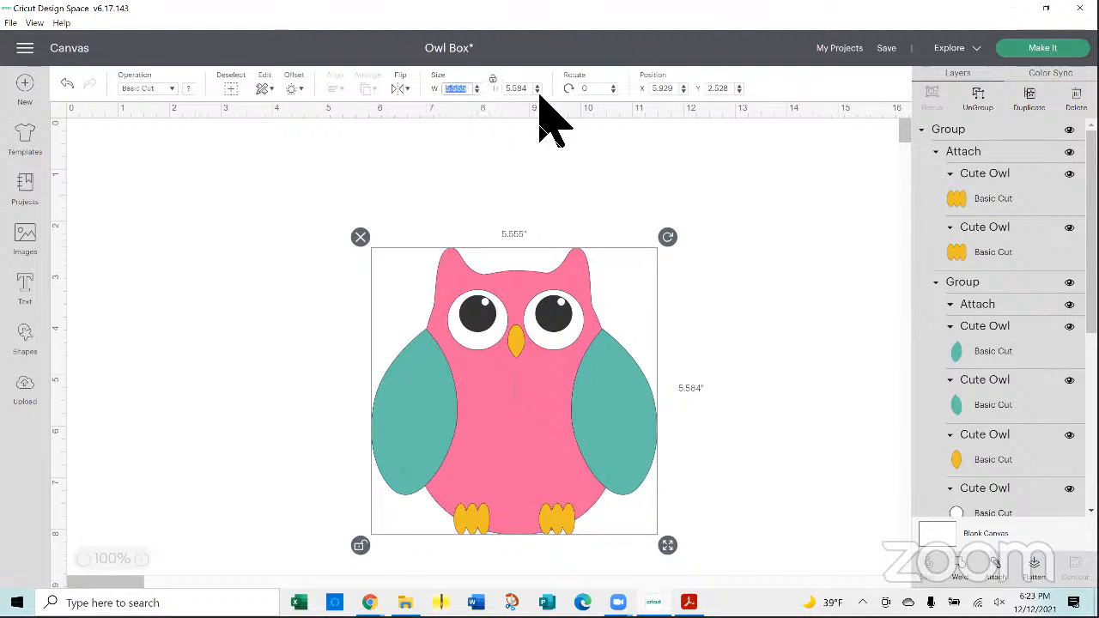
text(5.0)
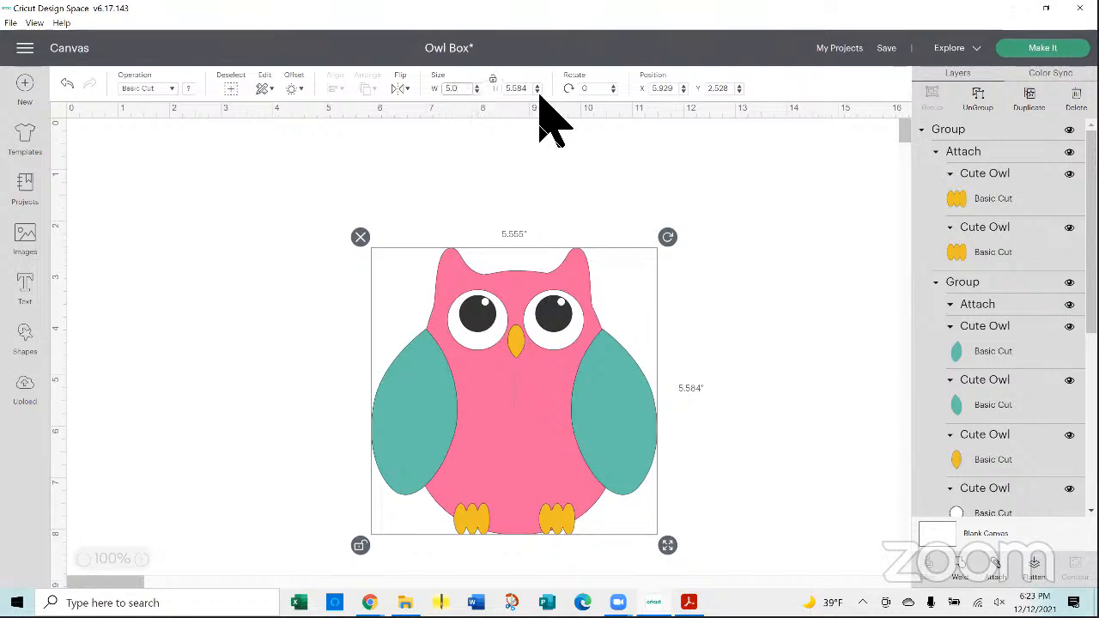
key(Tab)
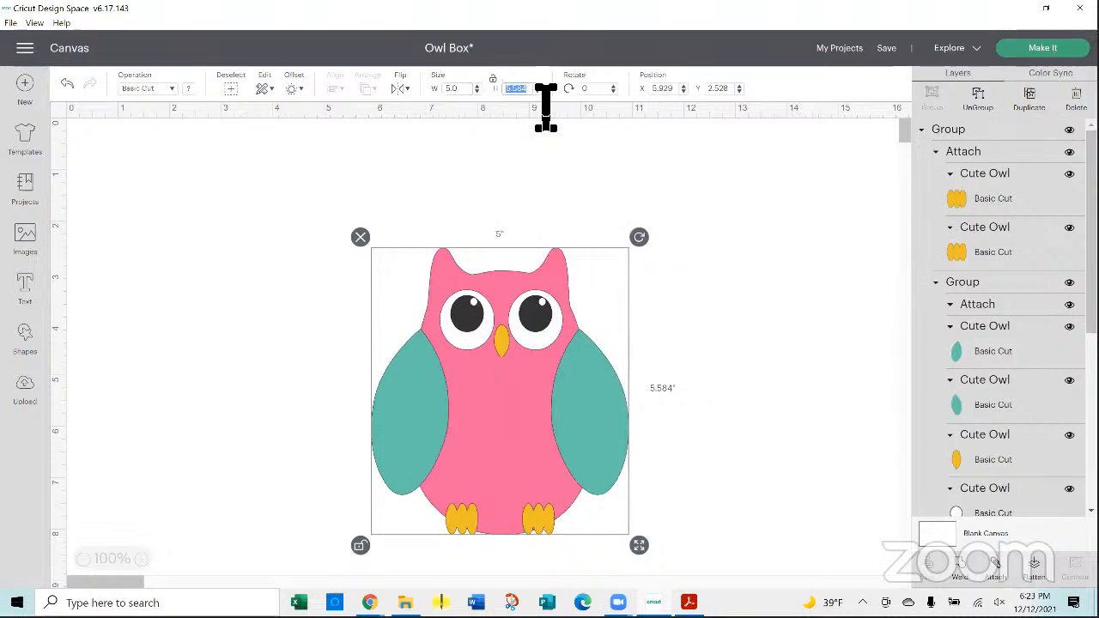
text(5.0)
key(Return)
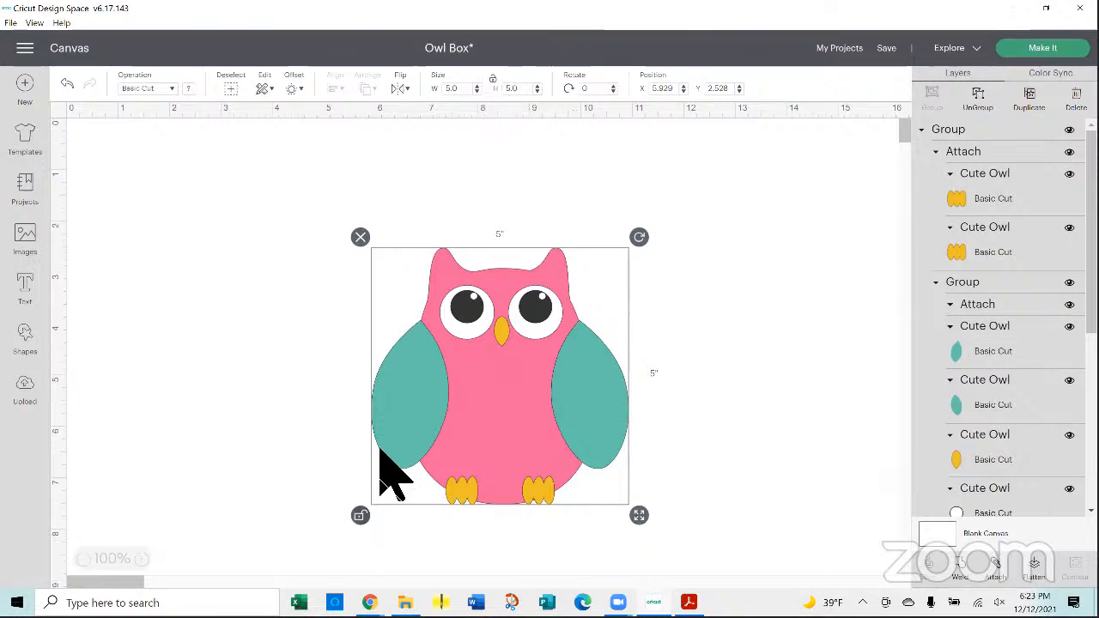
- Lock the owl's proportions again and save the project
click(500, 82)
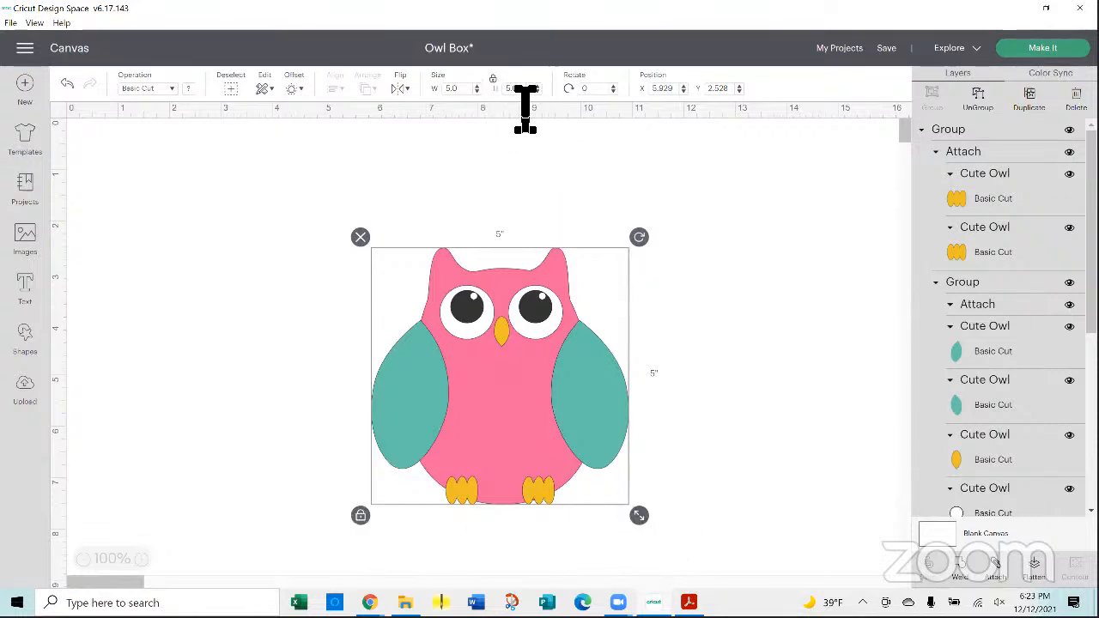
click(502, 79)
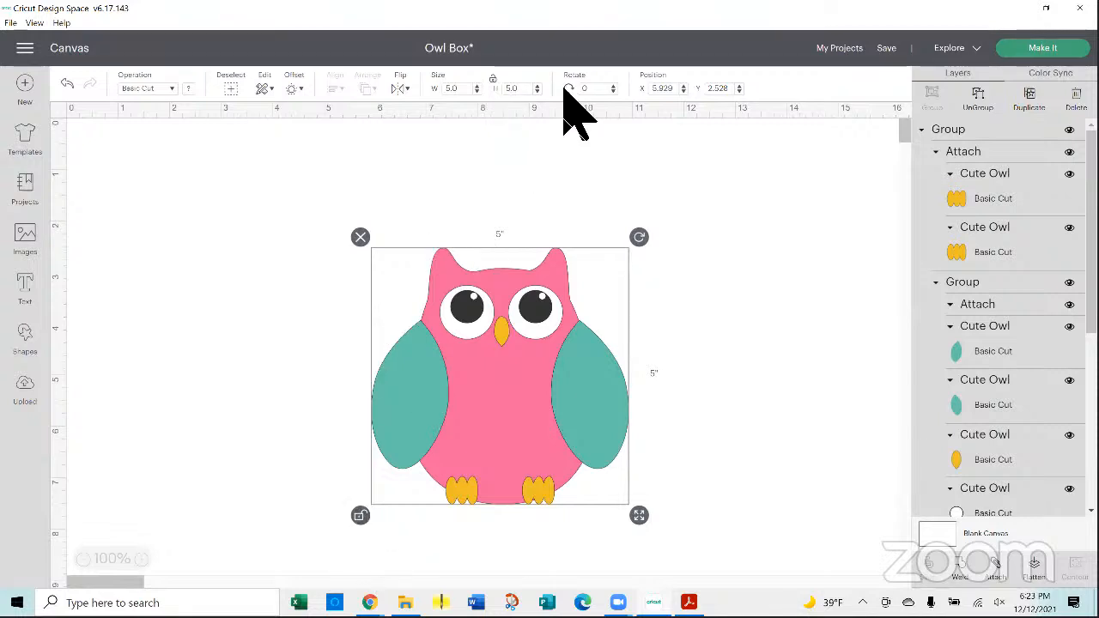
click(494, 81)
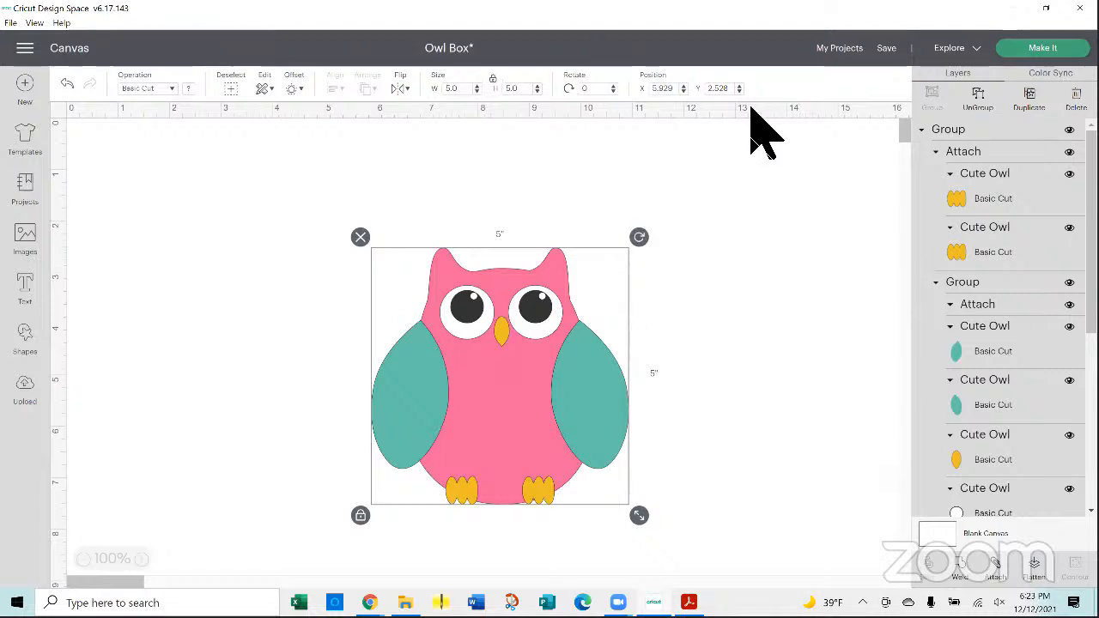
click(886, 49)
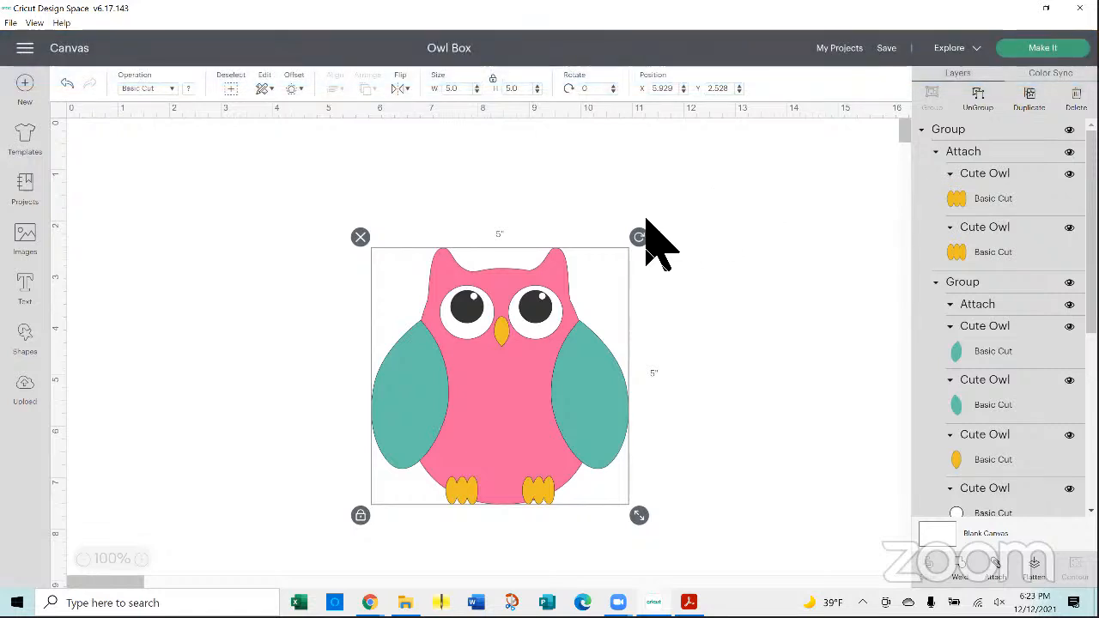
- Duplicate the owl, placing one at about X 4.4, Y 2.5 and the other well to its right at about X 15.9, Y 2.7
click(1037, 105)
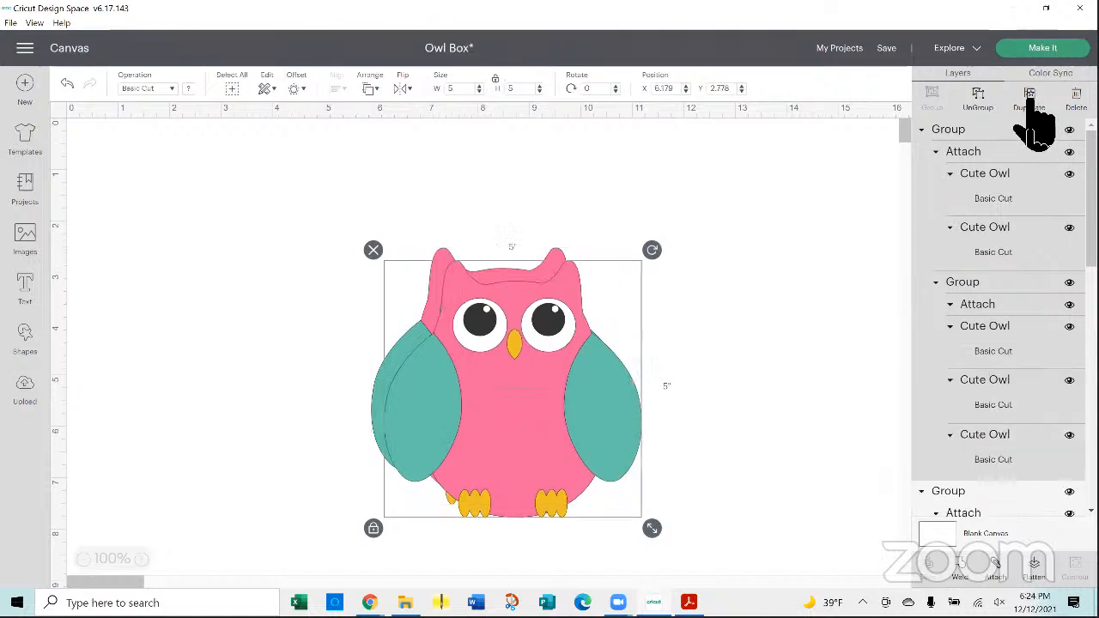
drag(569, 400, 780, 369)
drag(590, 391, 503, 399)
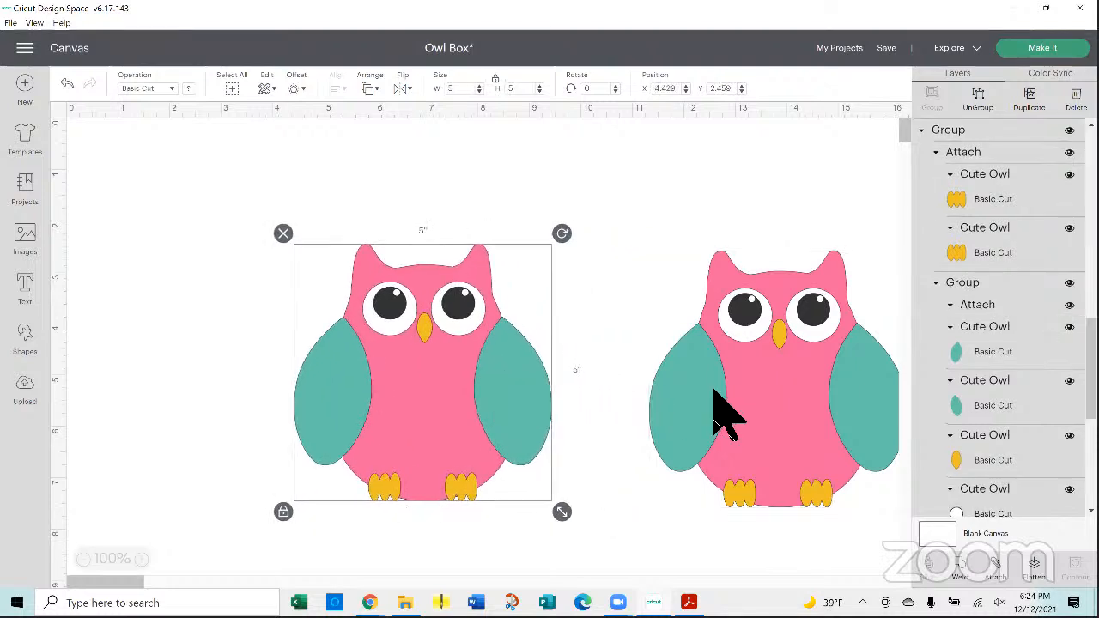
drag(719, 405, 667, 400)
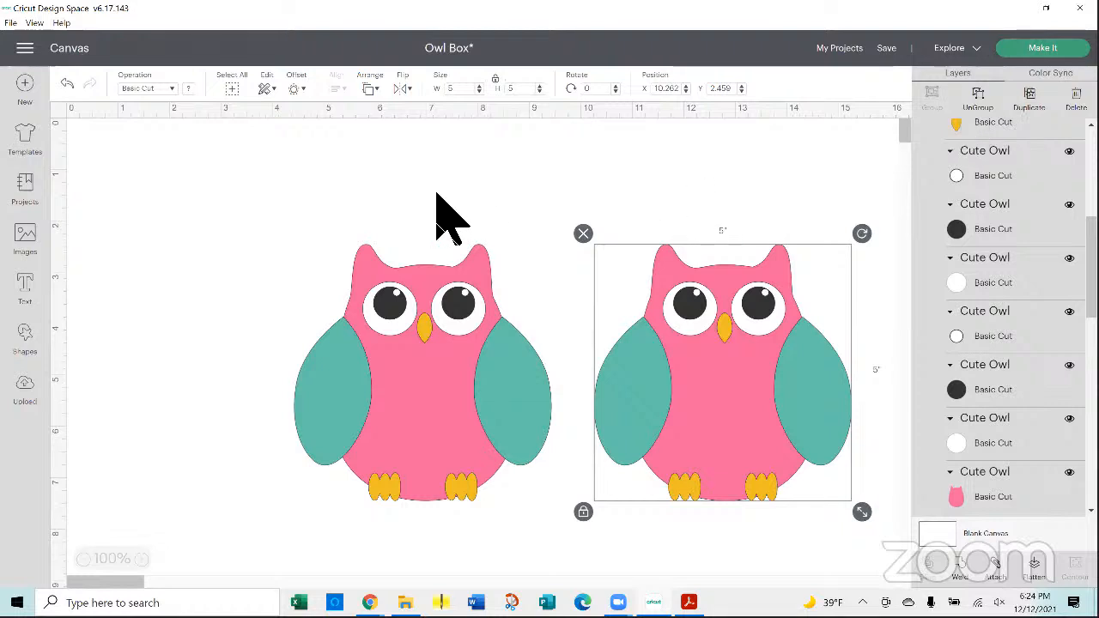
drag(713, 362, 976, 355)
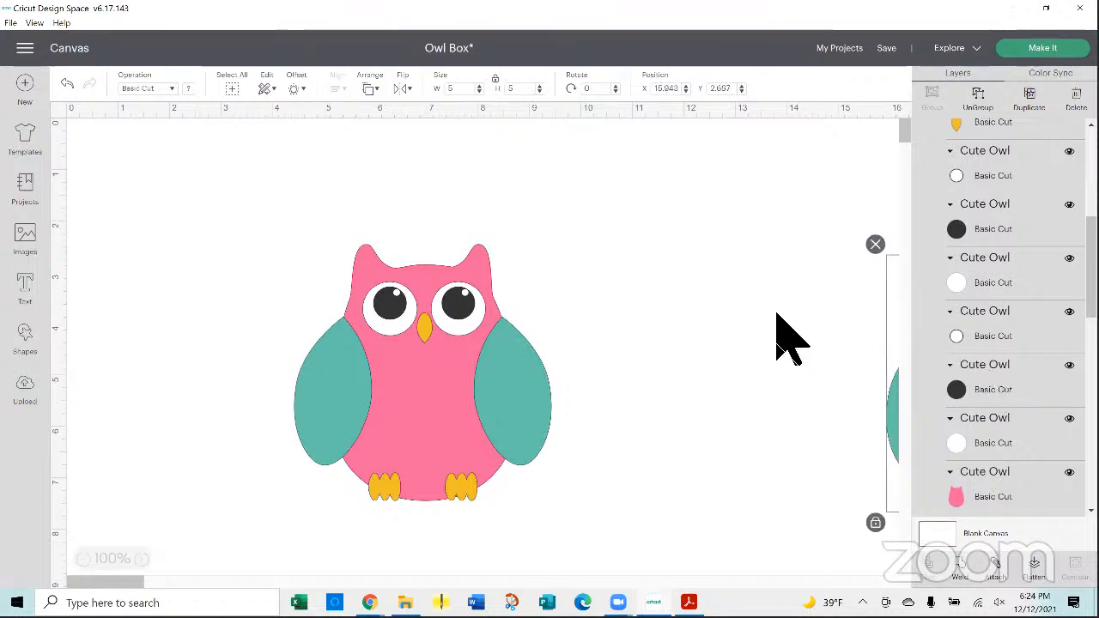
- Ungroup the left owl twice, separating the attached feet and then the body, eyes, beak and attached wings
click(390, 347)
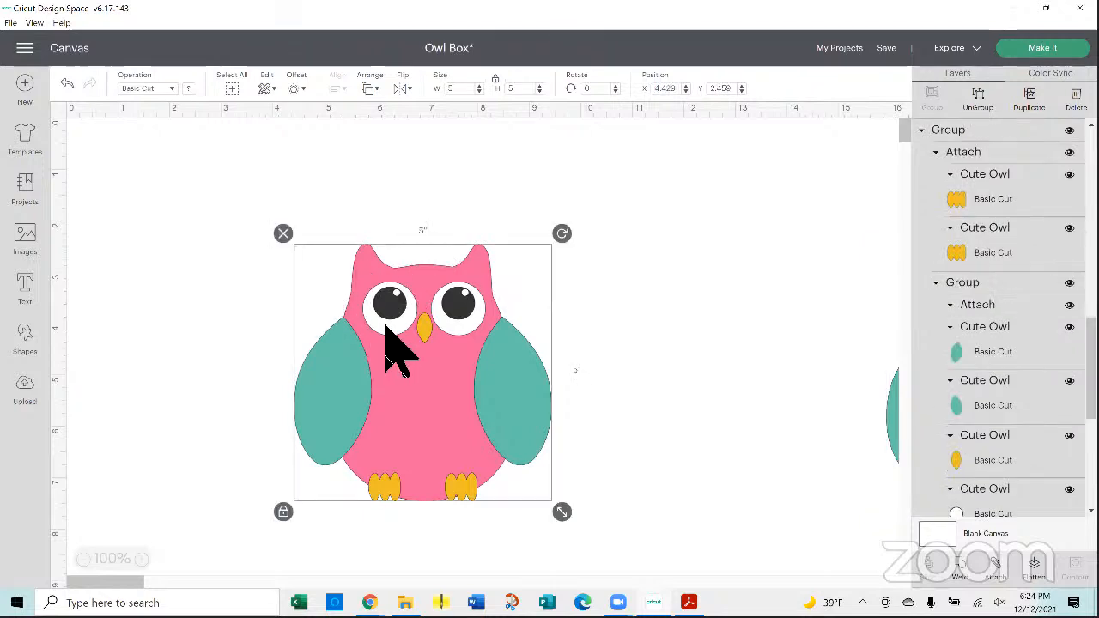
right_click(394, 343)
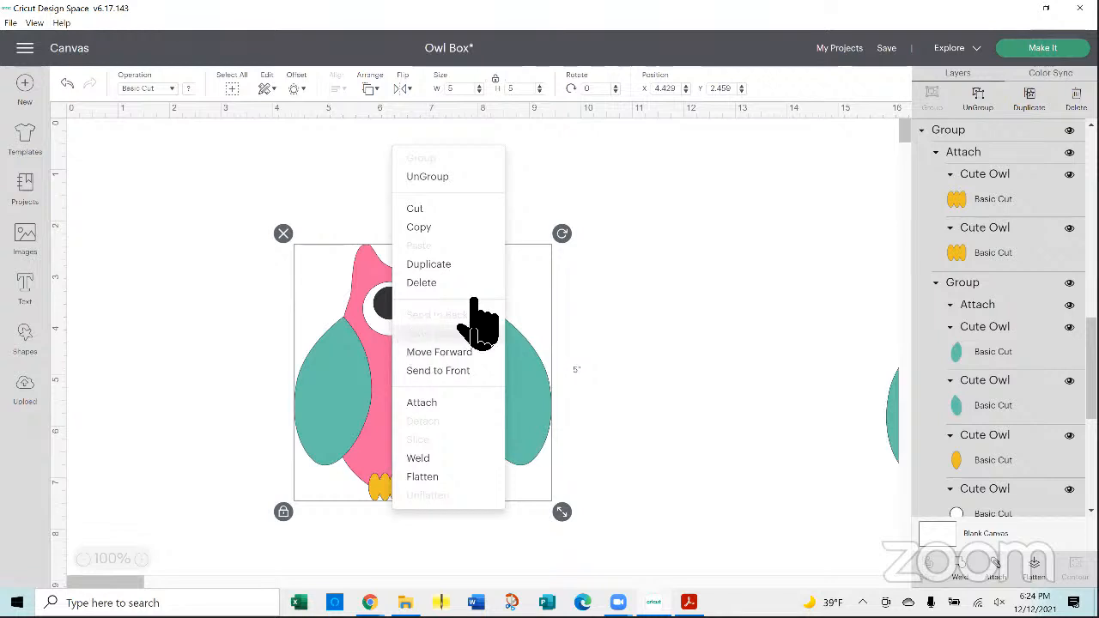
click(468, 179)
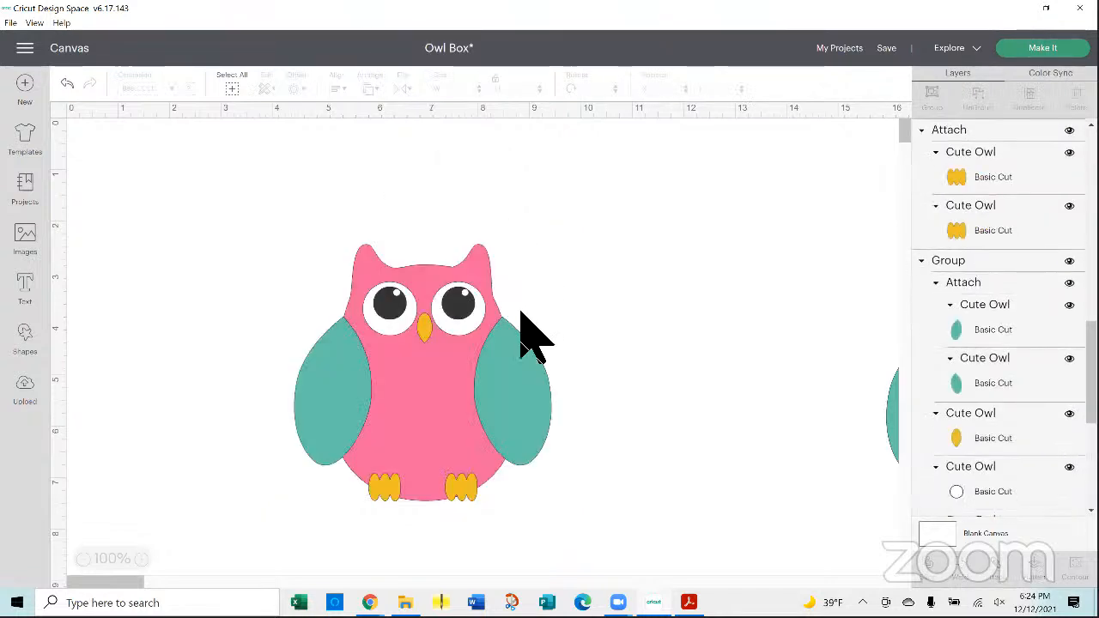
click(461, 429)
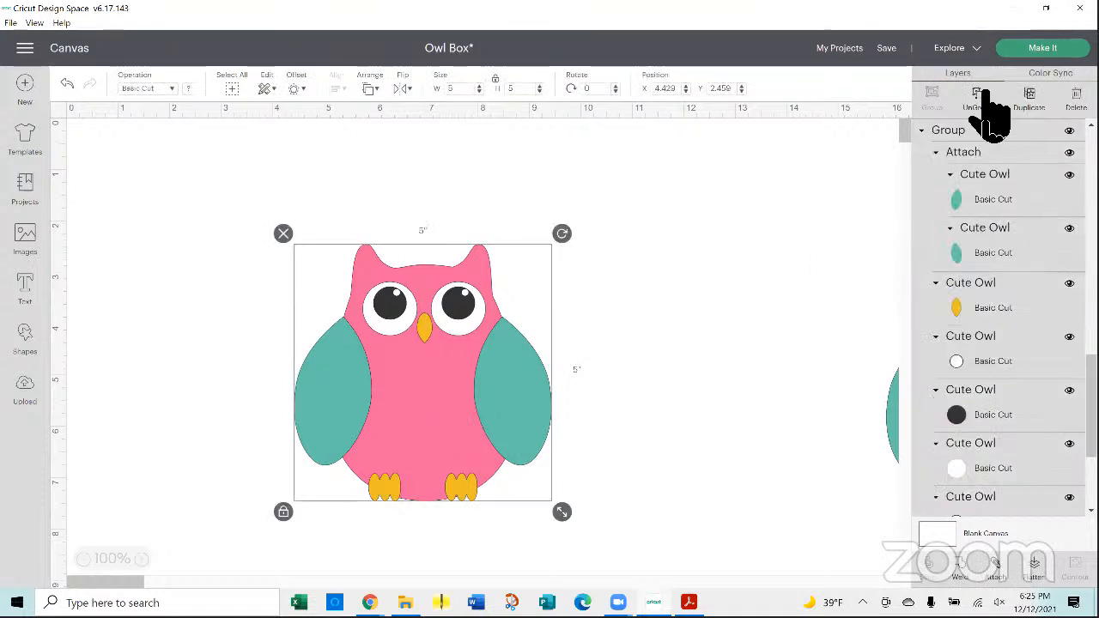
right_click(461, 342)
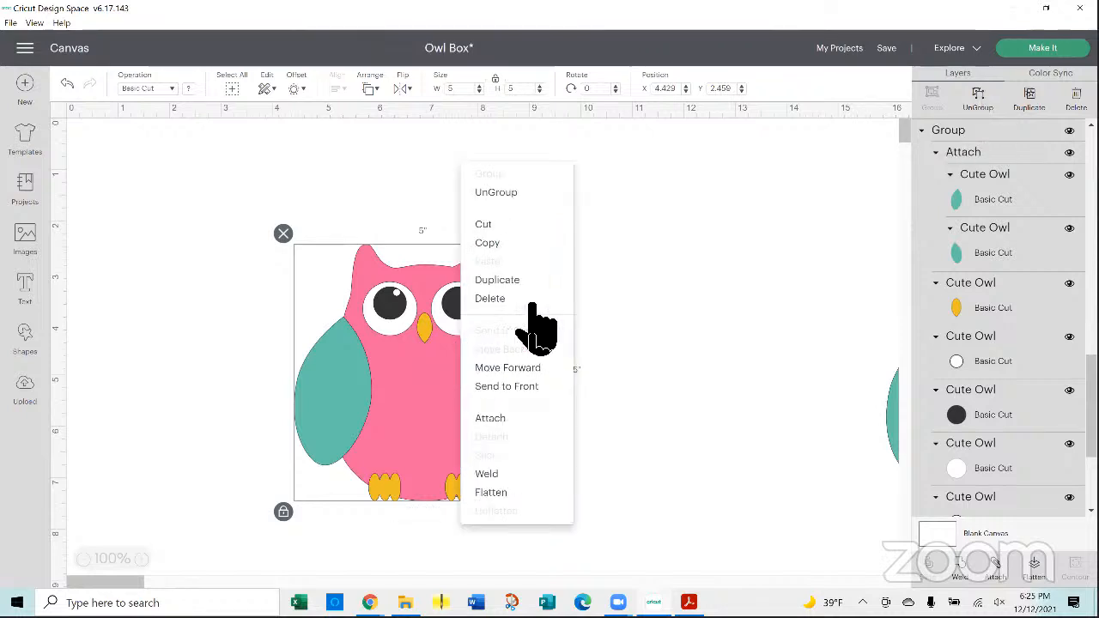
click(520, 192)
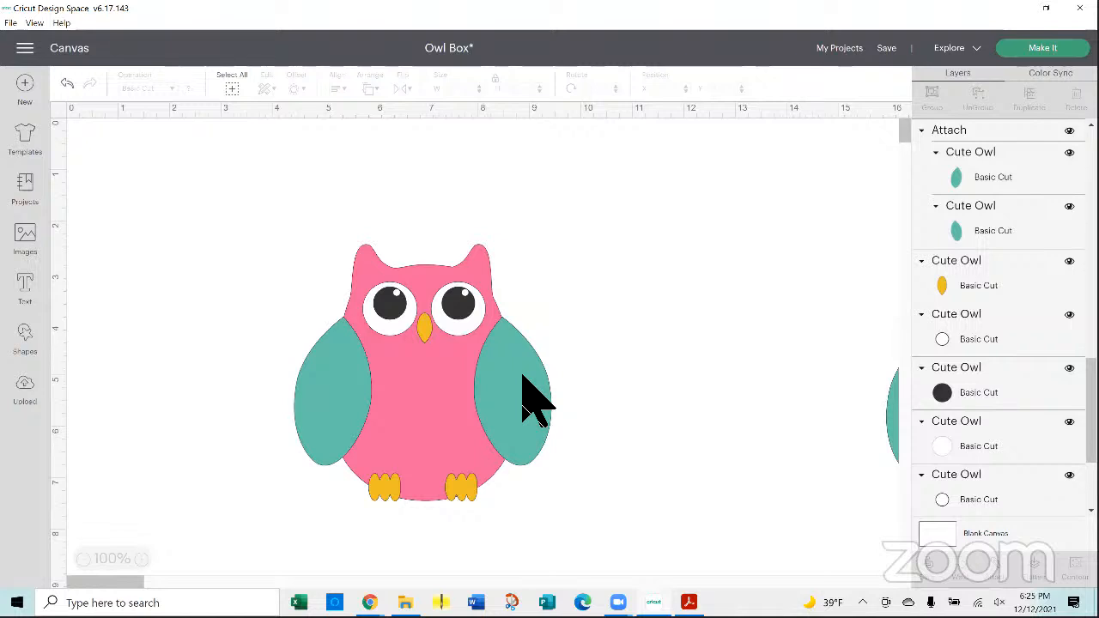
click(467, 319)
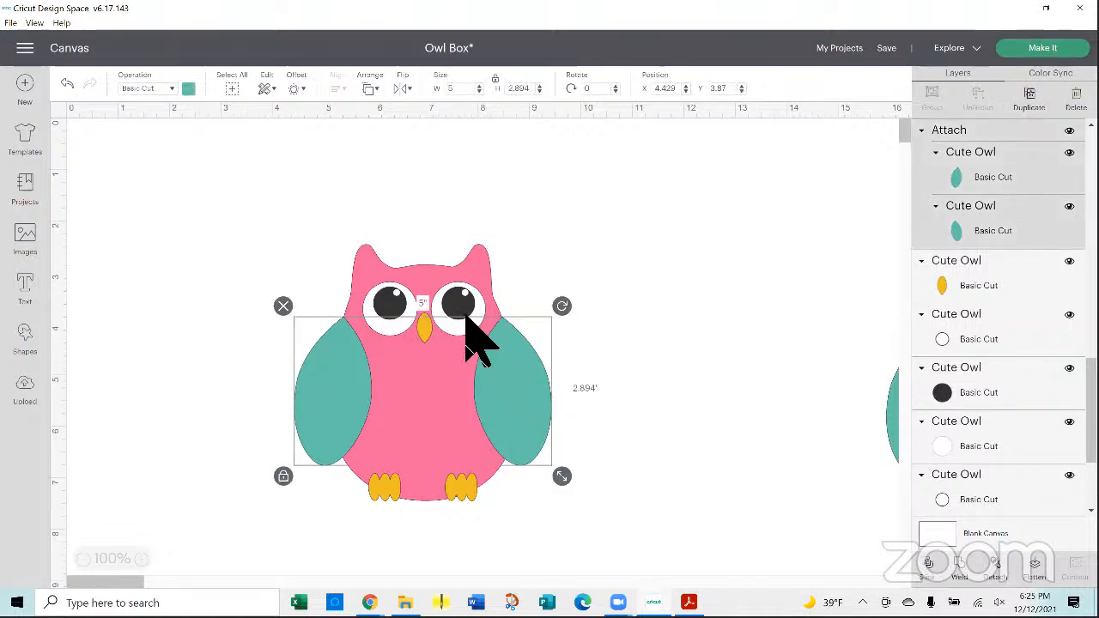
click(402, 309)
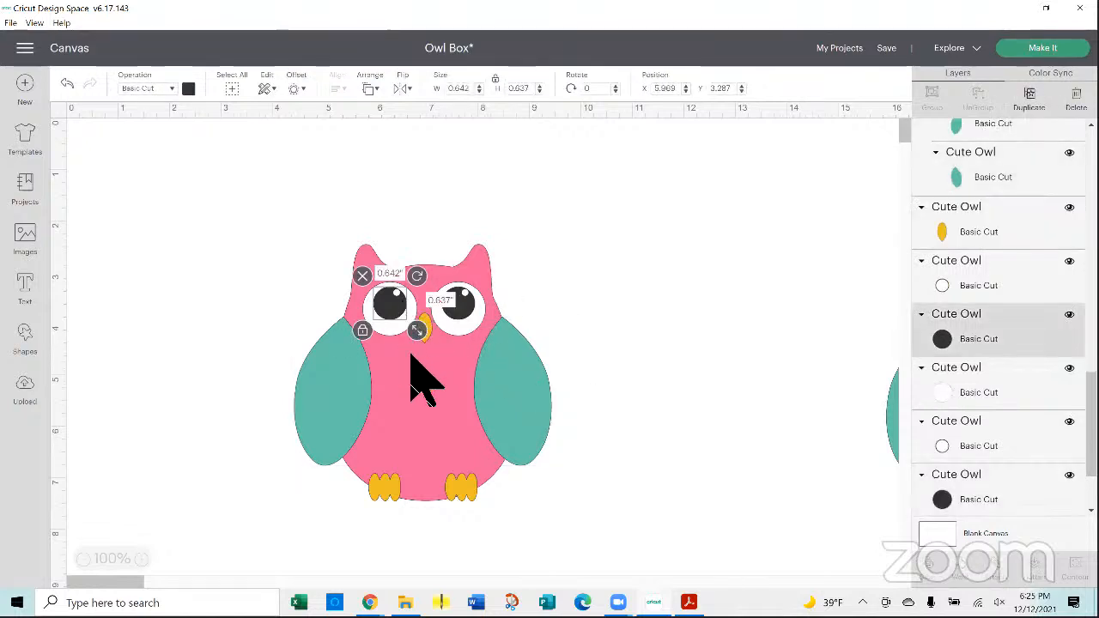
- Copy and paste the left owl's attached teal wings, moving the copy above and right of the owl to about X 9.0, Y 0.7
click(519, 384)
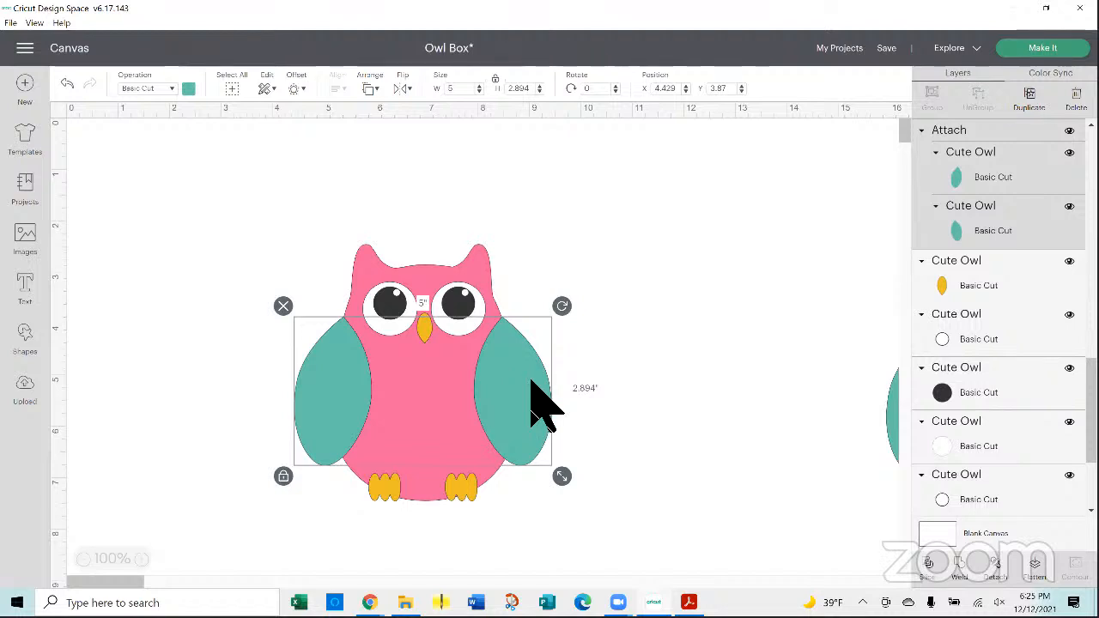
right_click(533, 380)
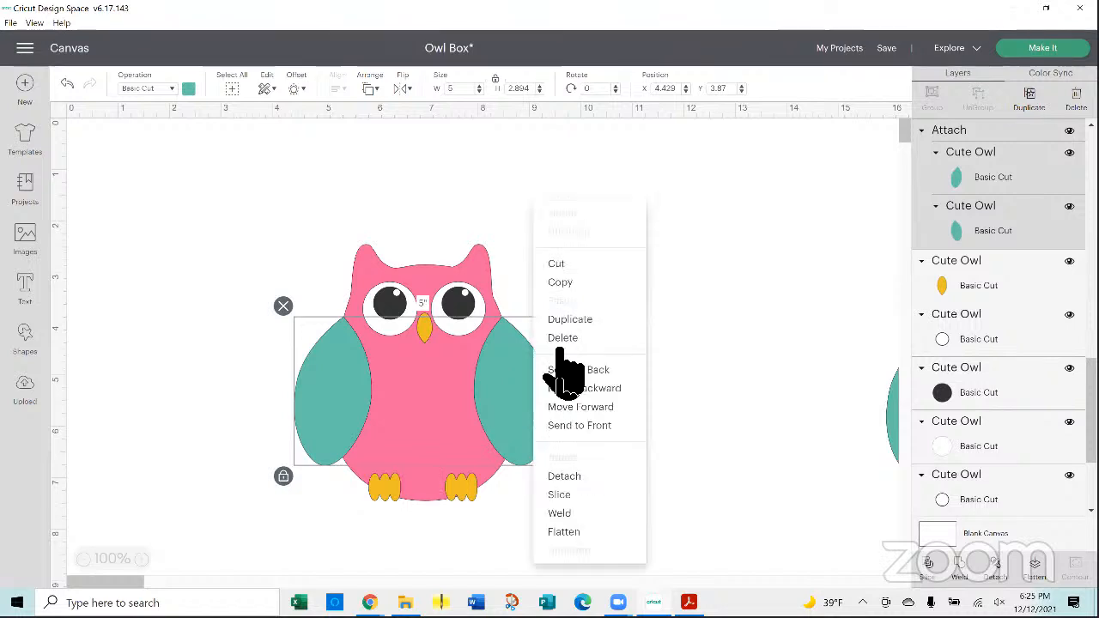
click(582, 286)
right_click(619, 300)
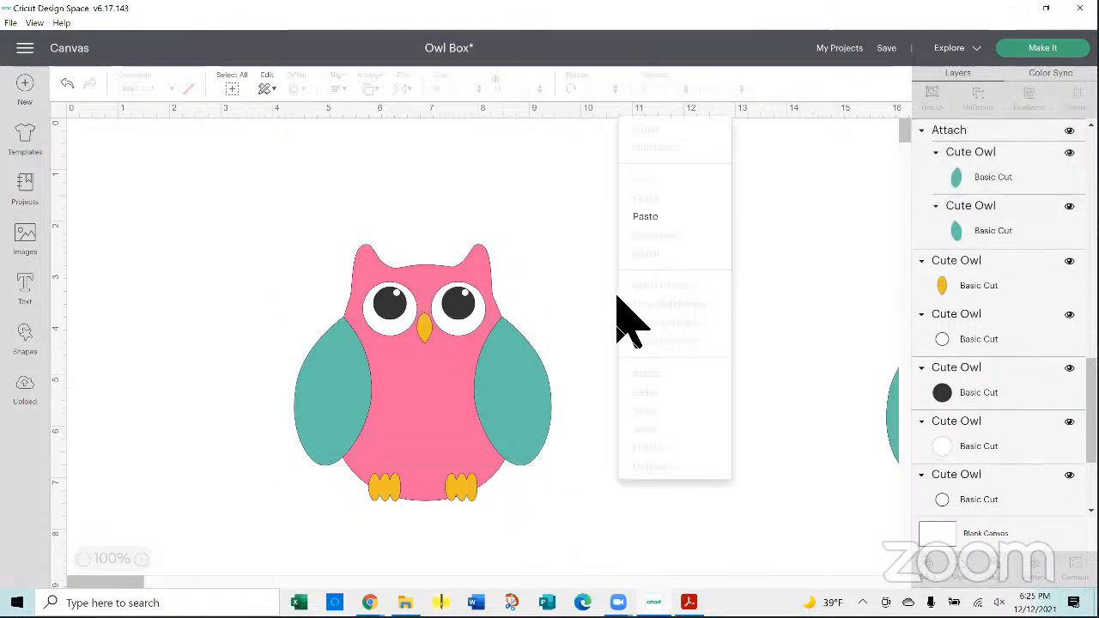
click(647, 218)
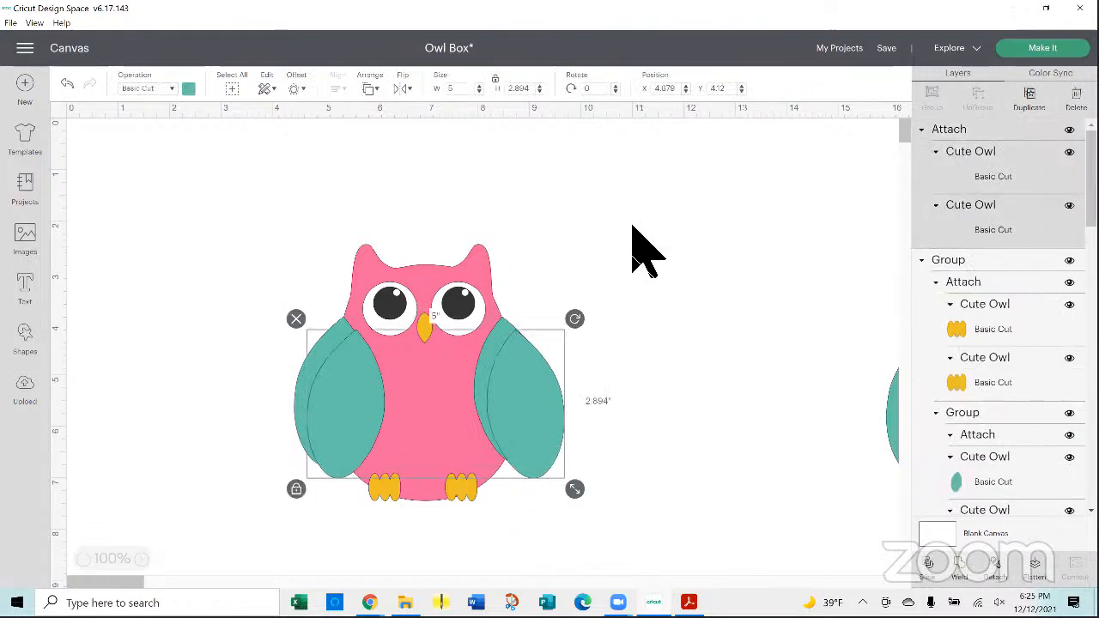
drag(540, 429, 754, 232)
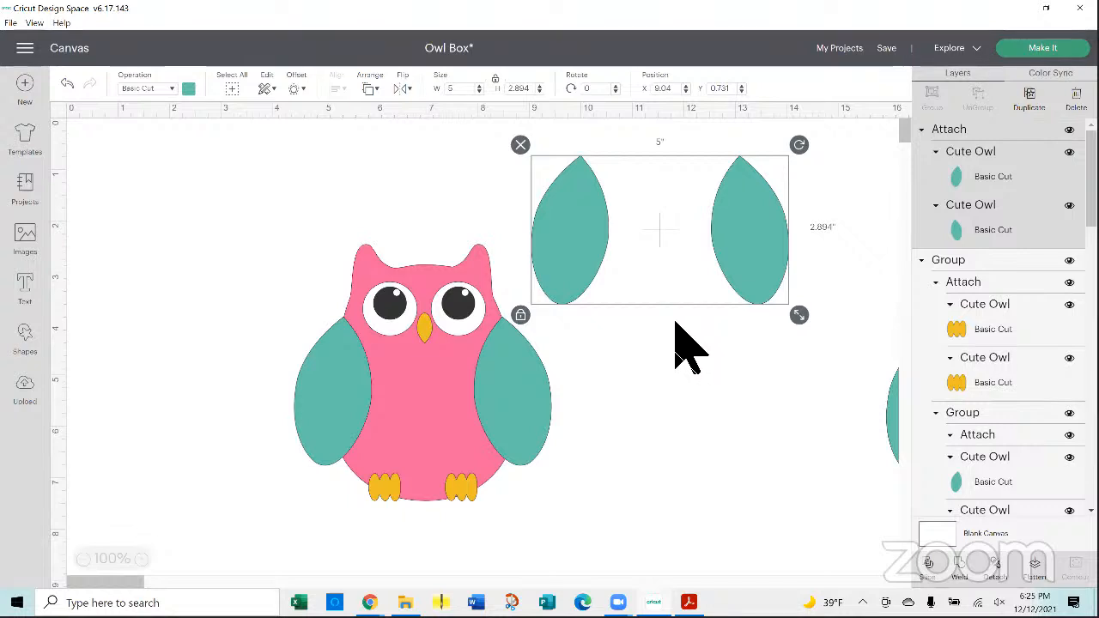
- Recolor the copied wings with the pink material color used for the owl's body
click(189, 89)
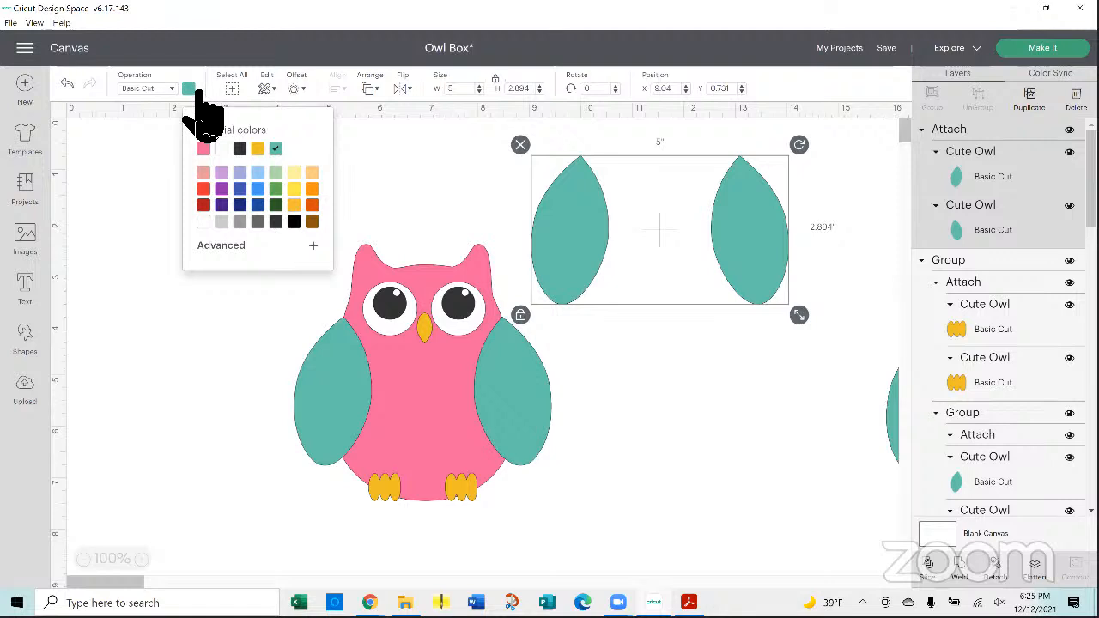
click(204, 149)
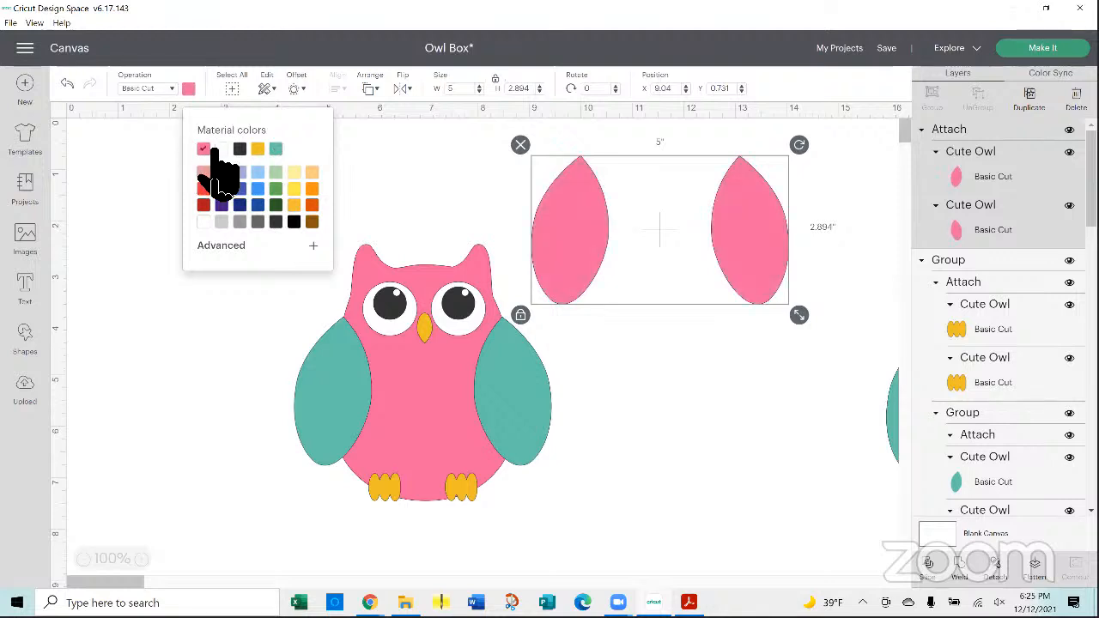
click(666, 378)
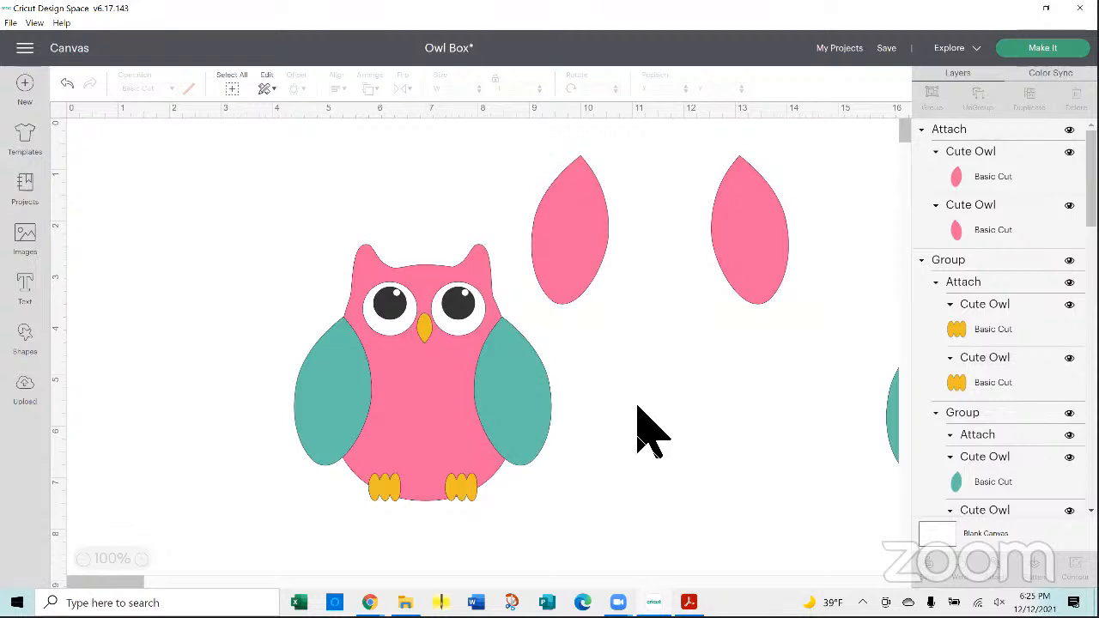
- Move the original teal wings off the left owl to about X 10.3, Y 5.0 and hide them
click(507, 397)
drag(508, 399, 809, 477)
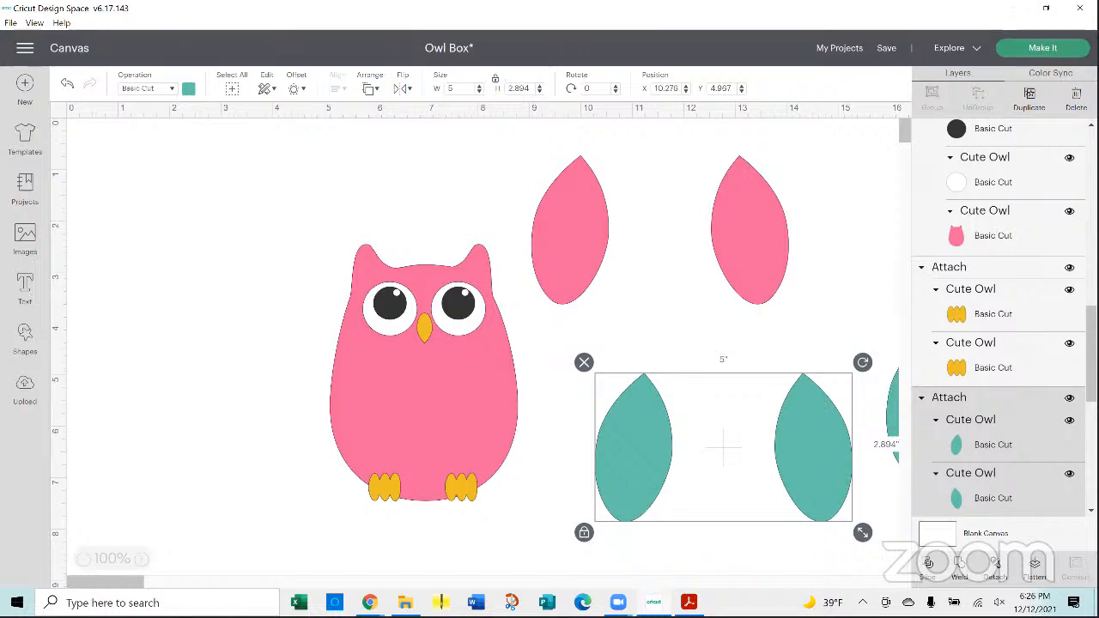
click(1069, 398)
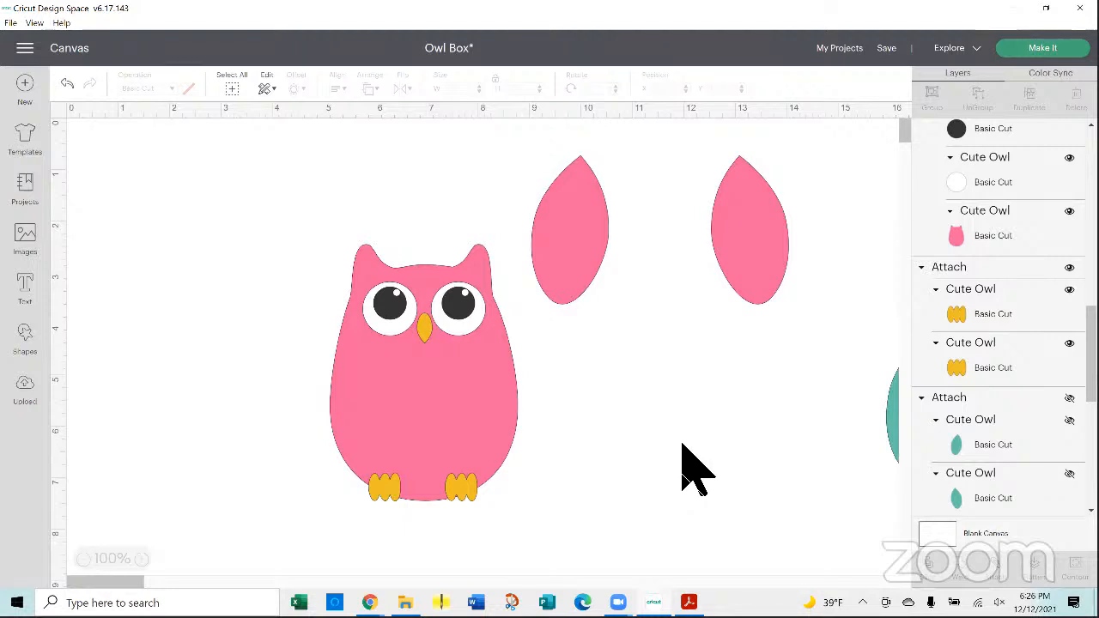
click(890, 421)
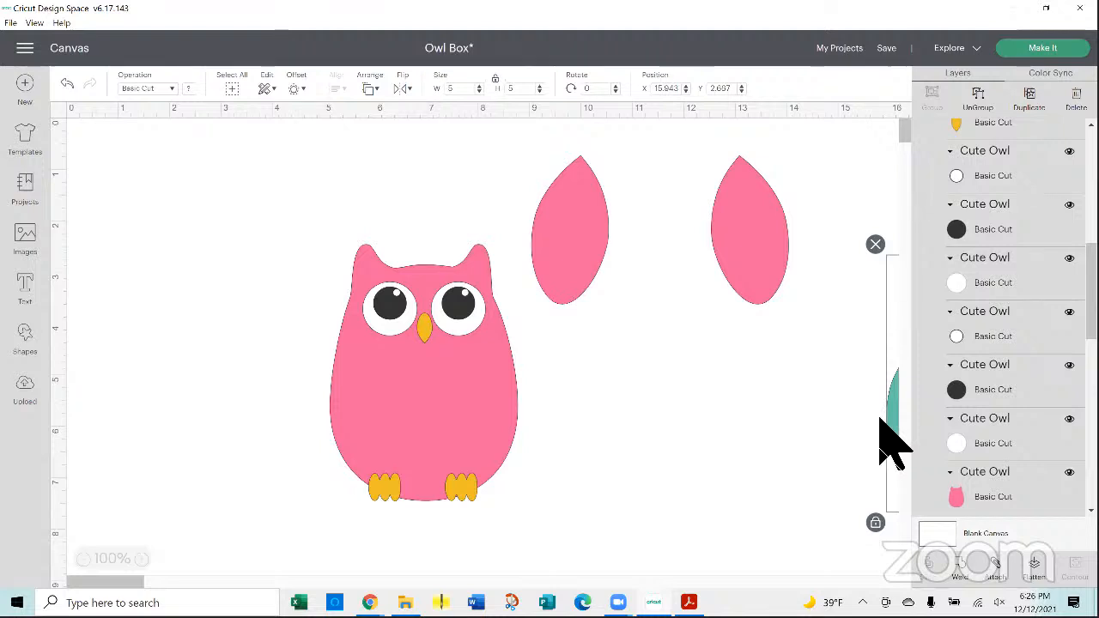
click(383, 91)
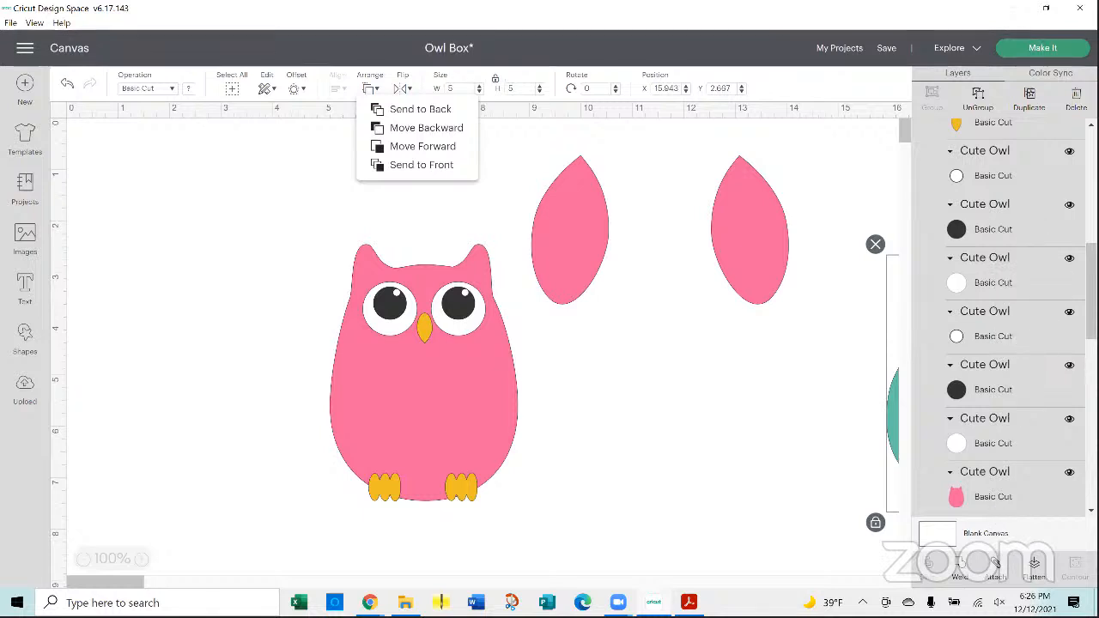
click(1092, 292)
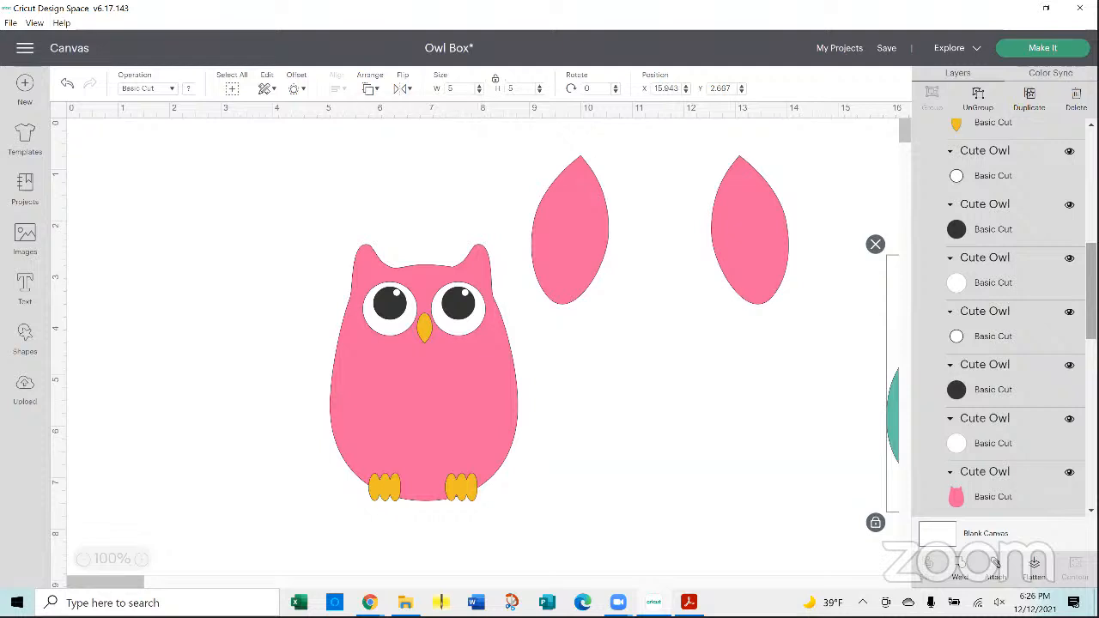
- Send the grouped duplicate owl with teal wings to the back of the layer order
click(919, 340)
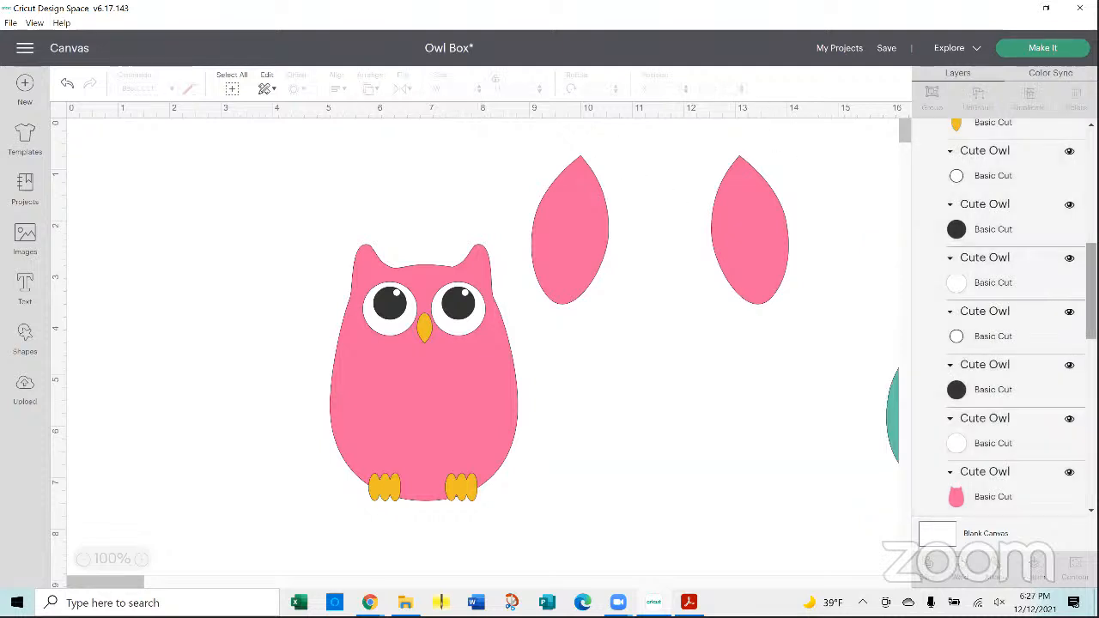
drag(1092, 292, 1091, 258)
click(891, 402)
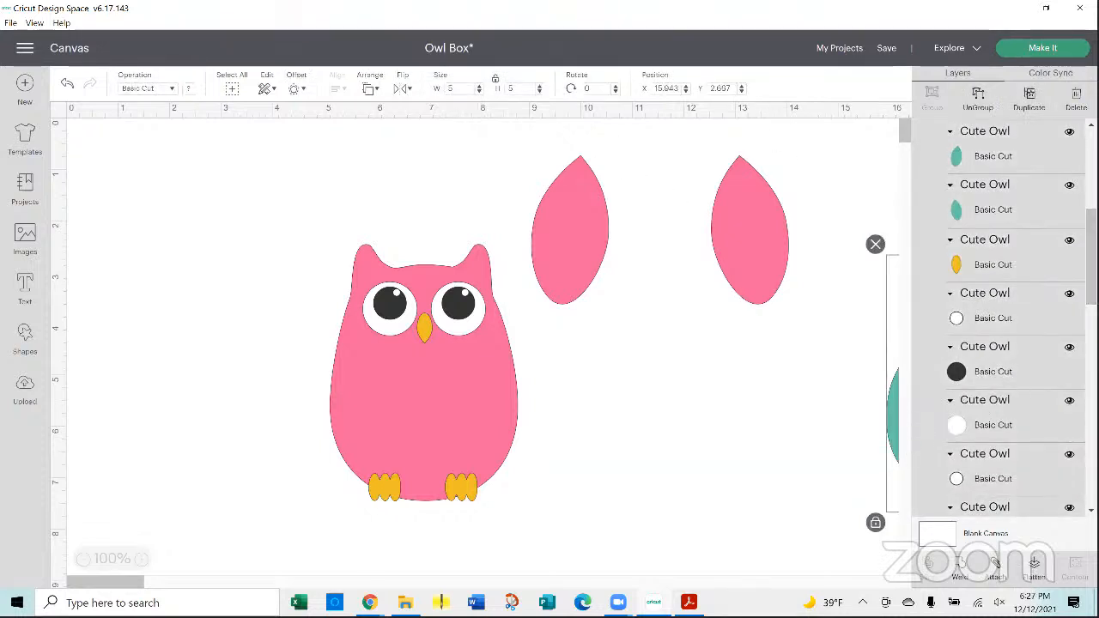
drag(1092, 255, 1092, 179)
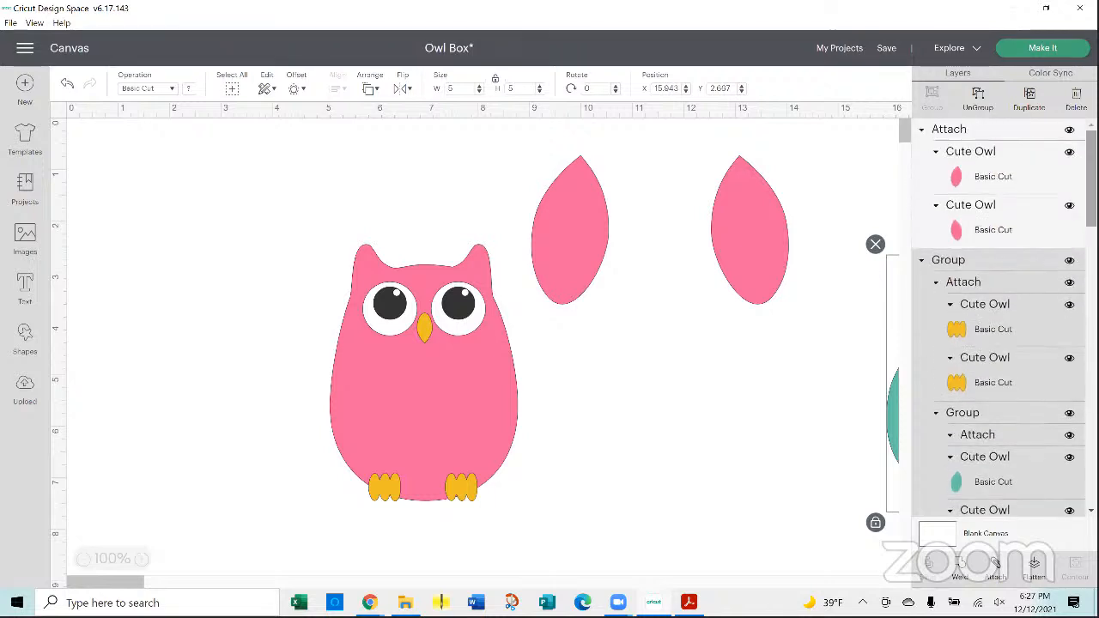
click(369, 85)
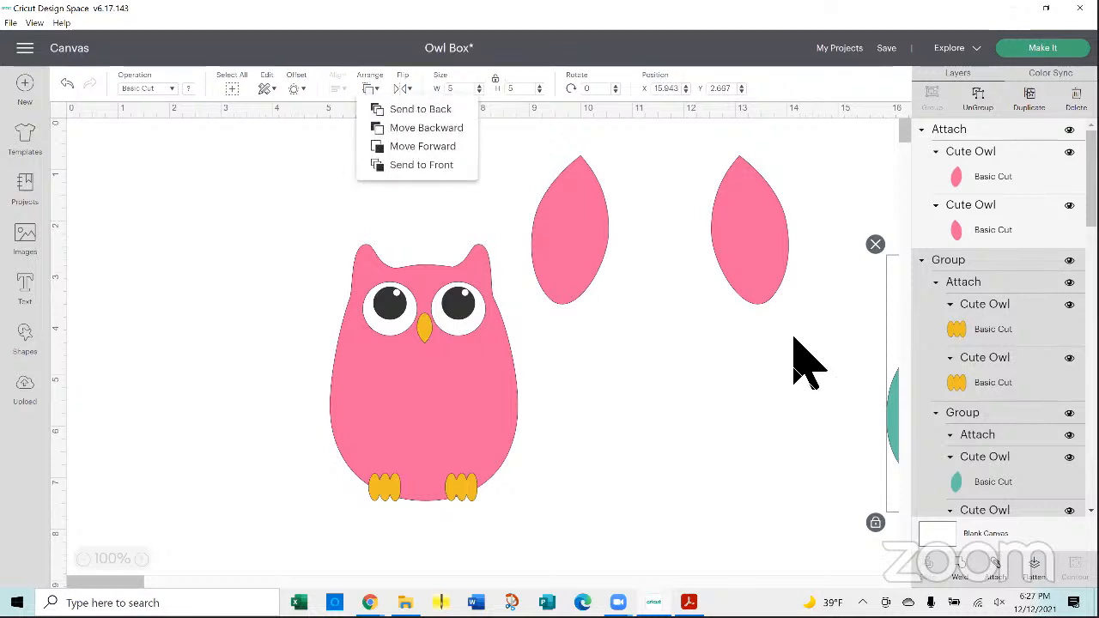
scroll(957, 363, down, 4)
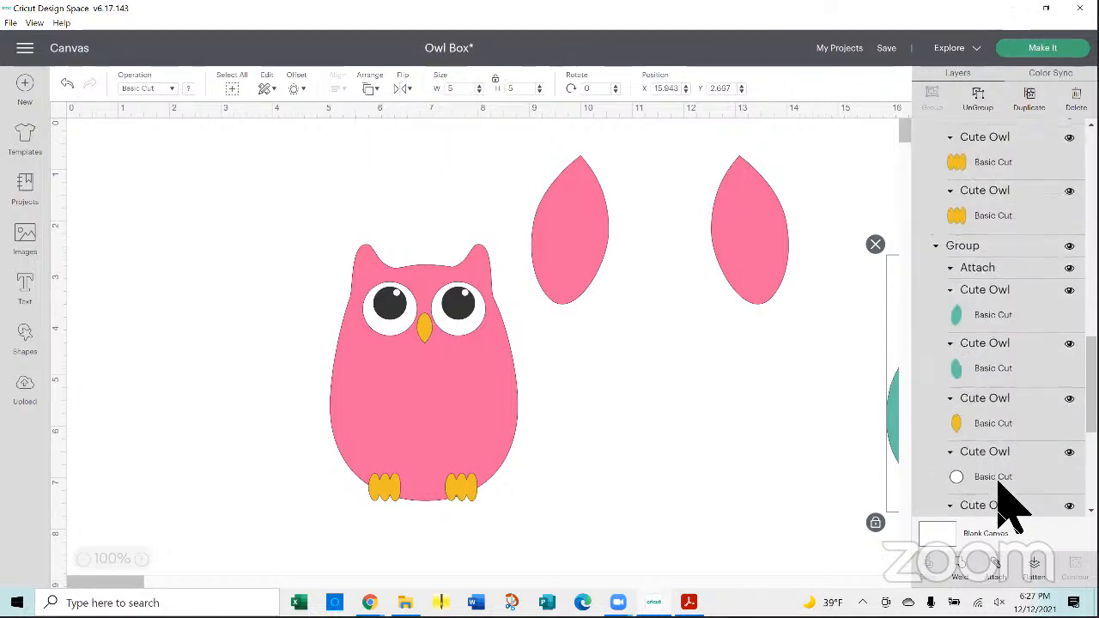
scroll(1012, 506, down, 7)
scroll(1009, 498, down, 4)
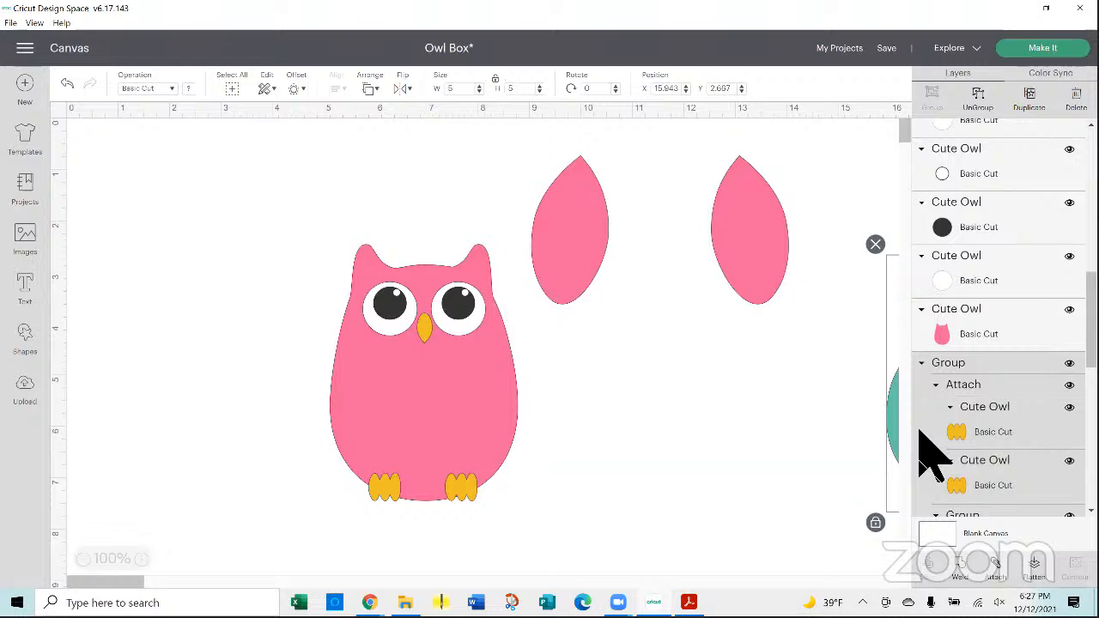
- Hide the duplicate owl's group and collapse its layer listing
scroll(1017, 375, down, 4)
scroll(1013, 374, up, 3)
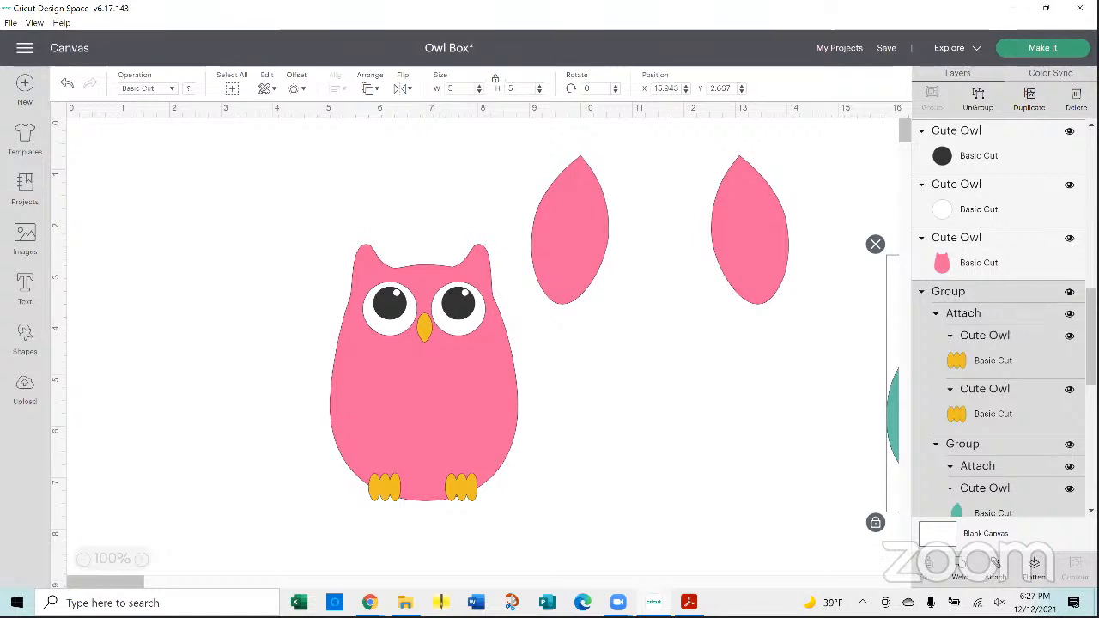
click(1069, 292)
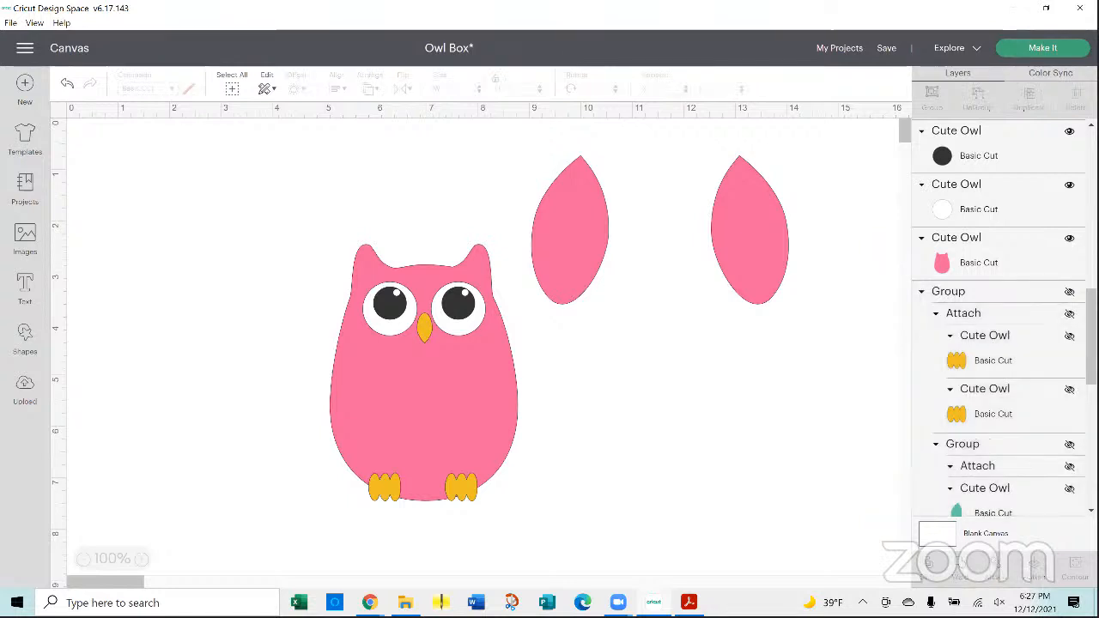
click(928, 292)
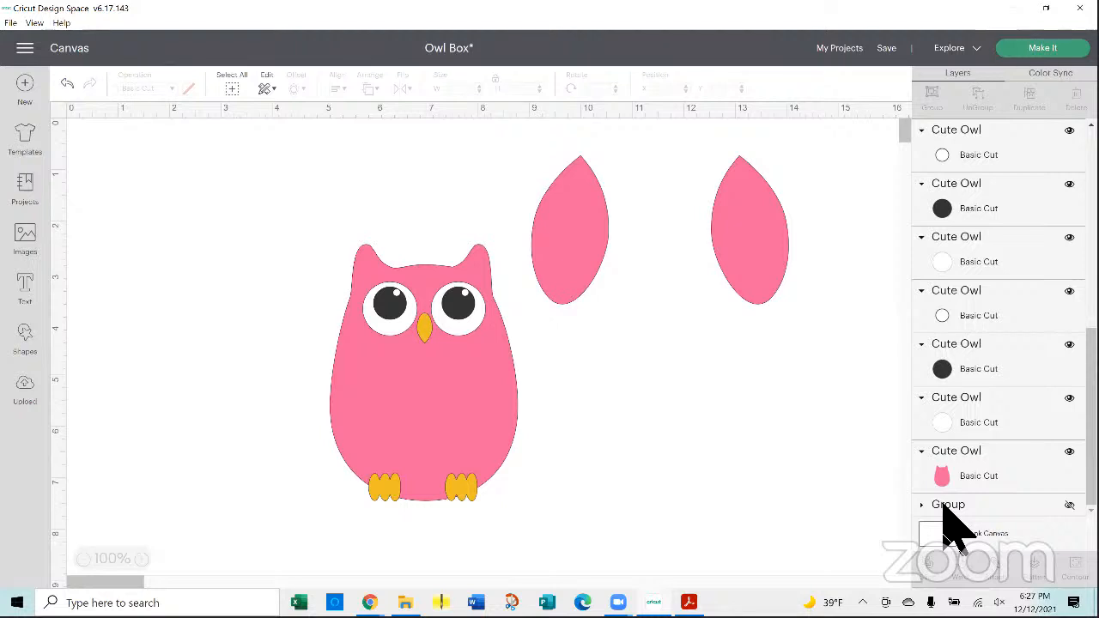
- Attach the owl's beak to its feet and move them off the body to about X 10.6, Y 4.2
click(447, 374)
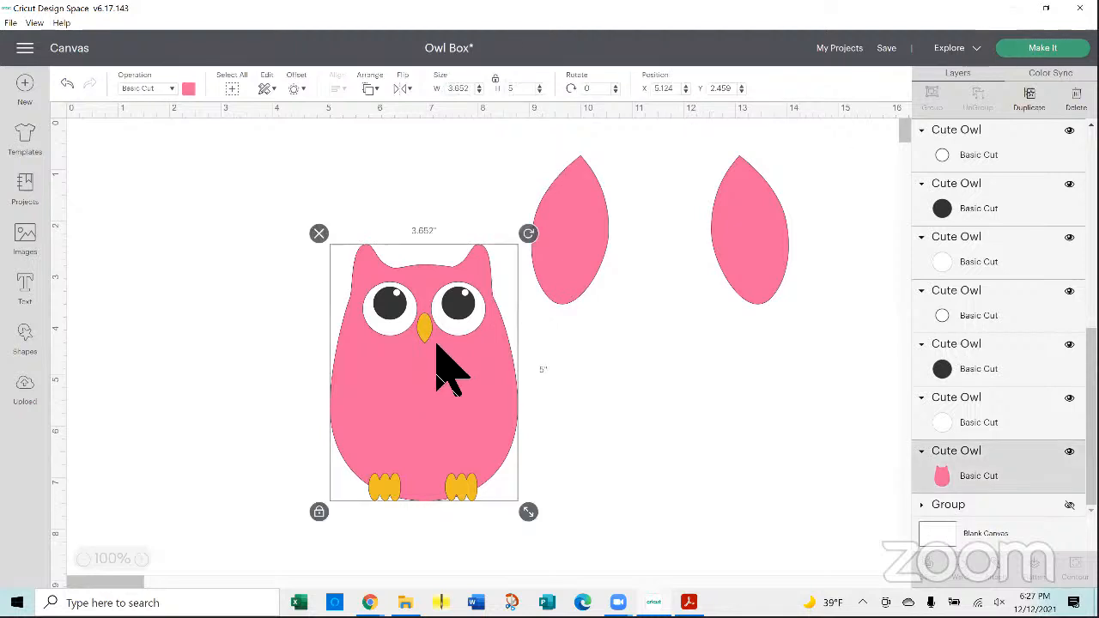
click(425, 327)
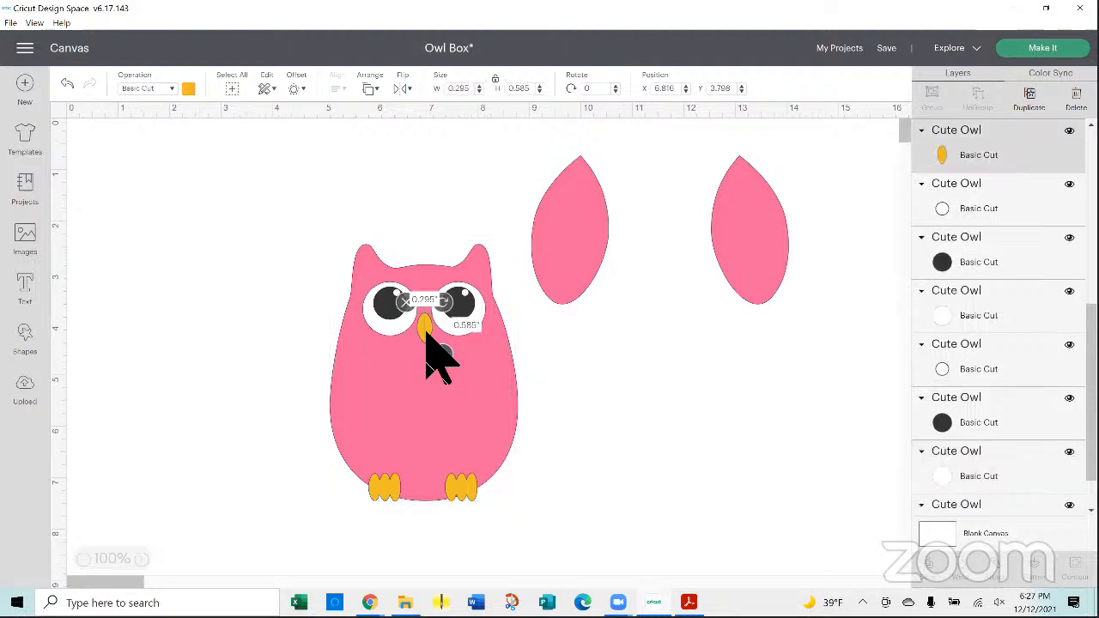
shift+click(466, 492)
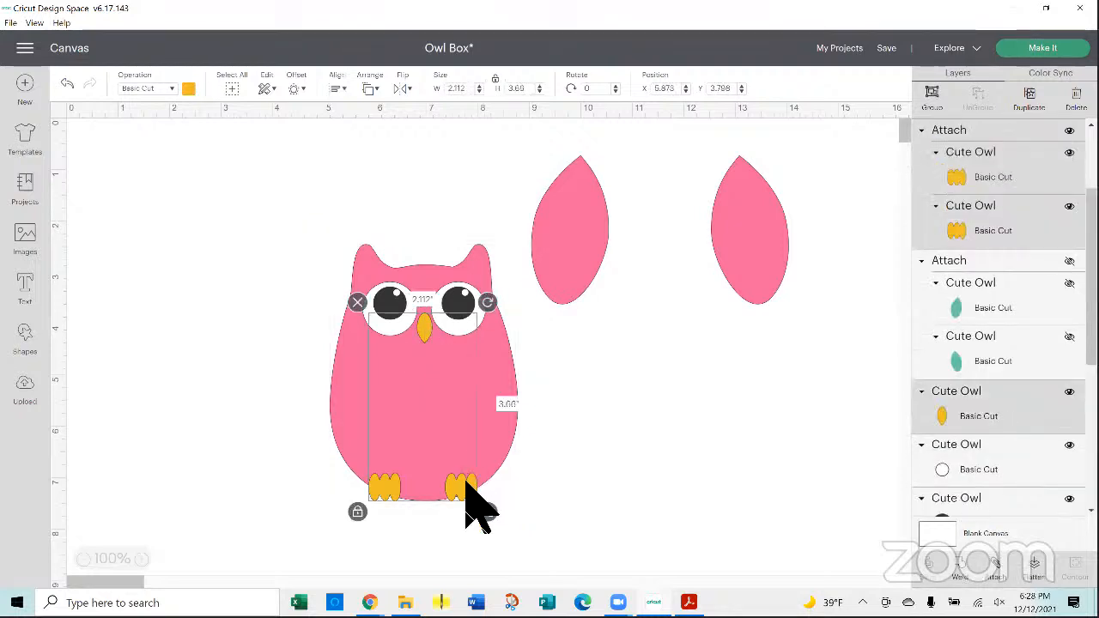
right_click(471, 498)
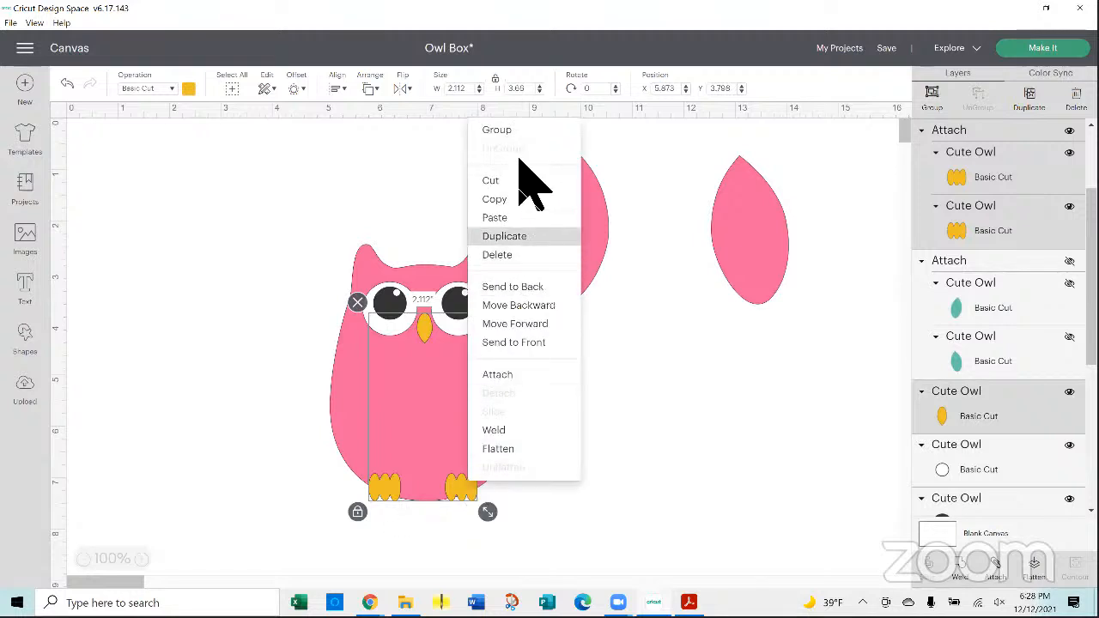
click(507, 374)
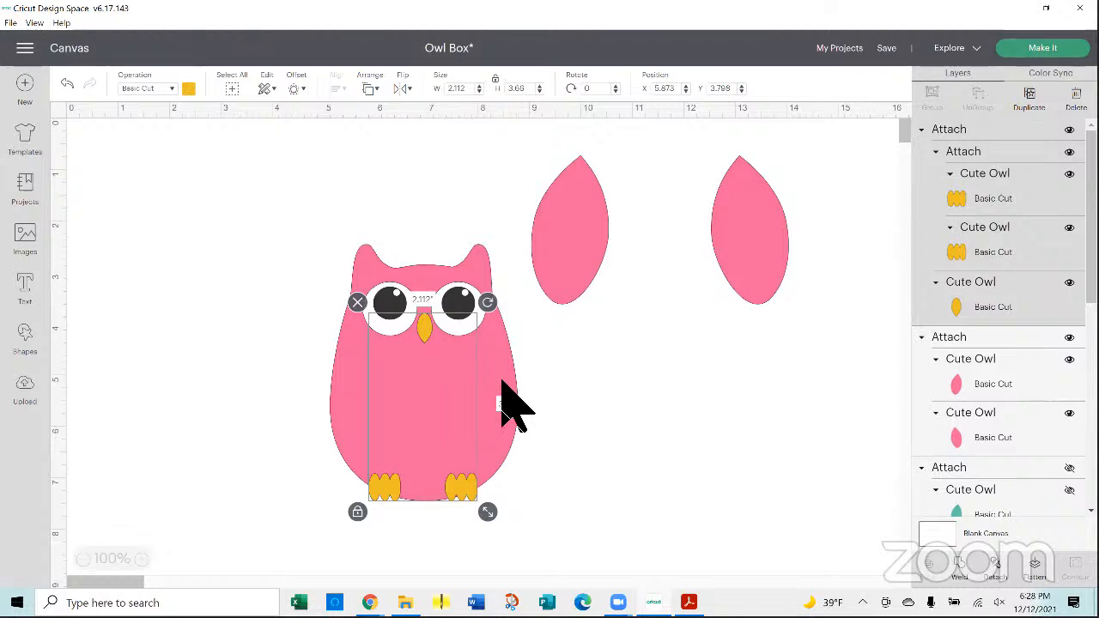
drag(430, 334, 674, 351)
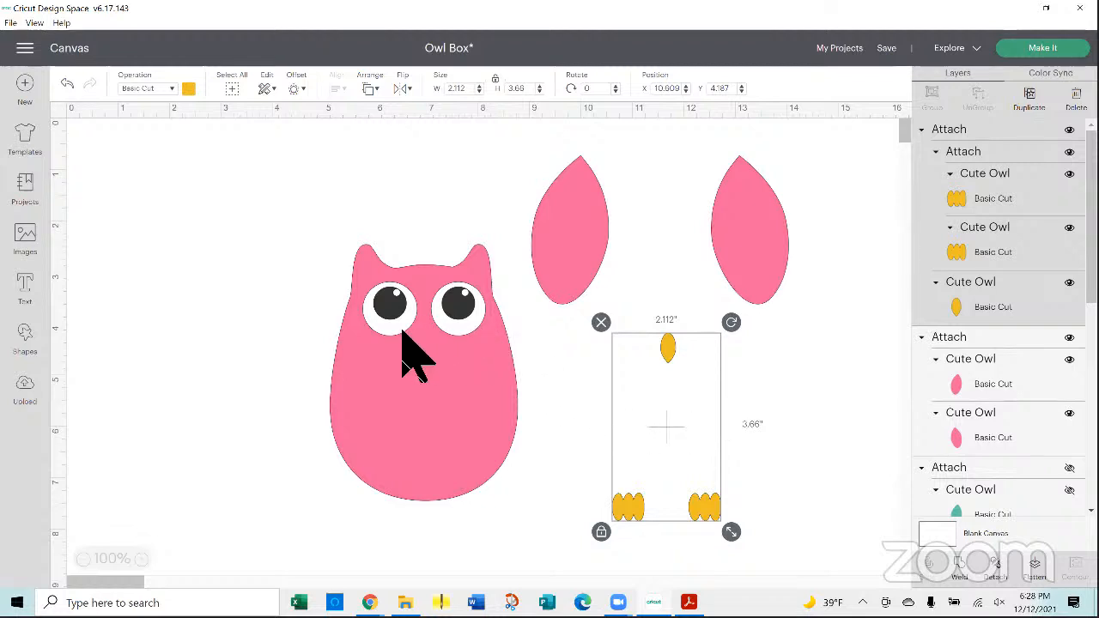
- Move the pink owl body out from behind the eyes to about X 5.5, Y 4.5
drag(396, 417, 793, 454)
click(394, 426)
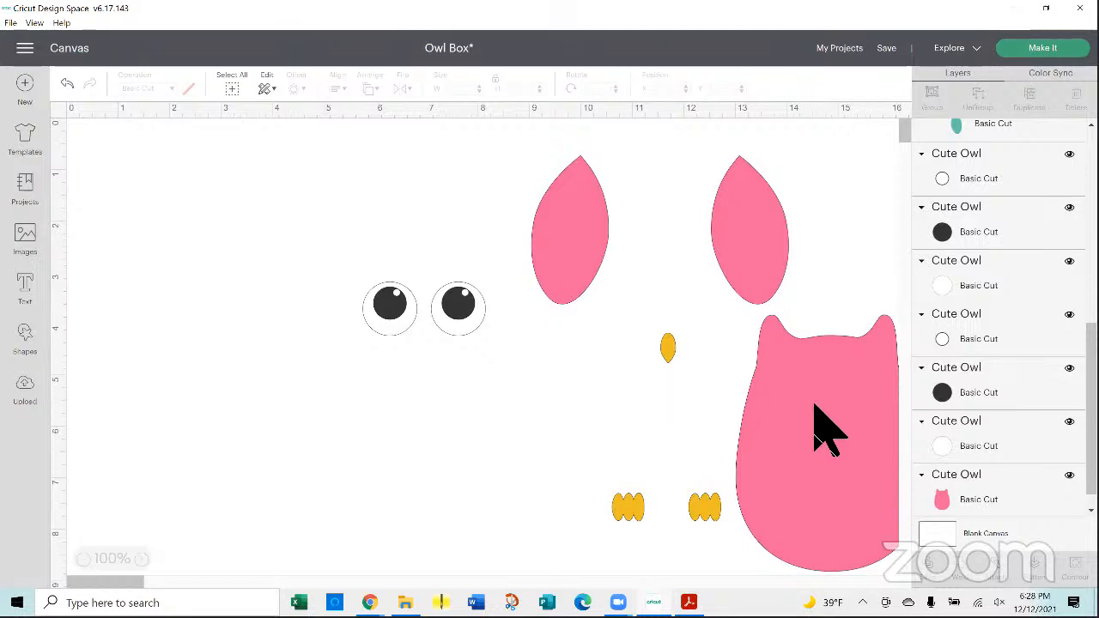
drag(812, 403, 427, 437)
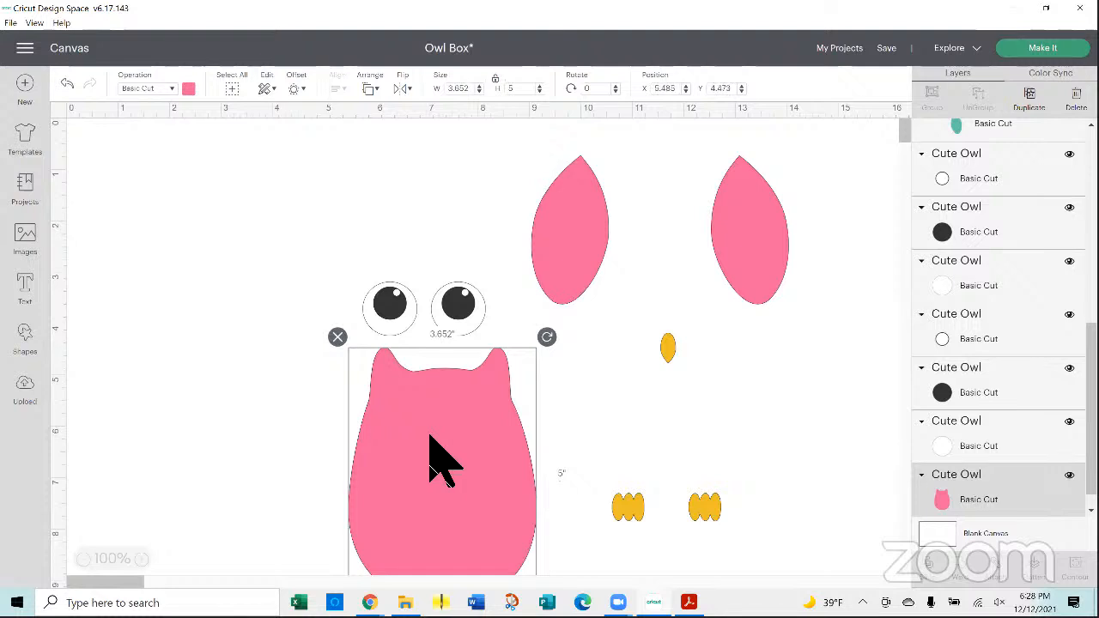
scroll(434, 431, down, 4)
scroll(437, 430, up, 4)
- Place the attached pink wings over both sides of the owl body at about X 4.8, Y 5.9
drag(570, 275, 352, 541)
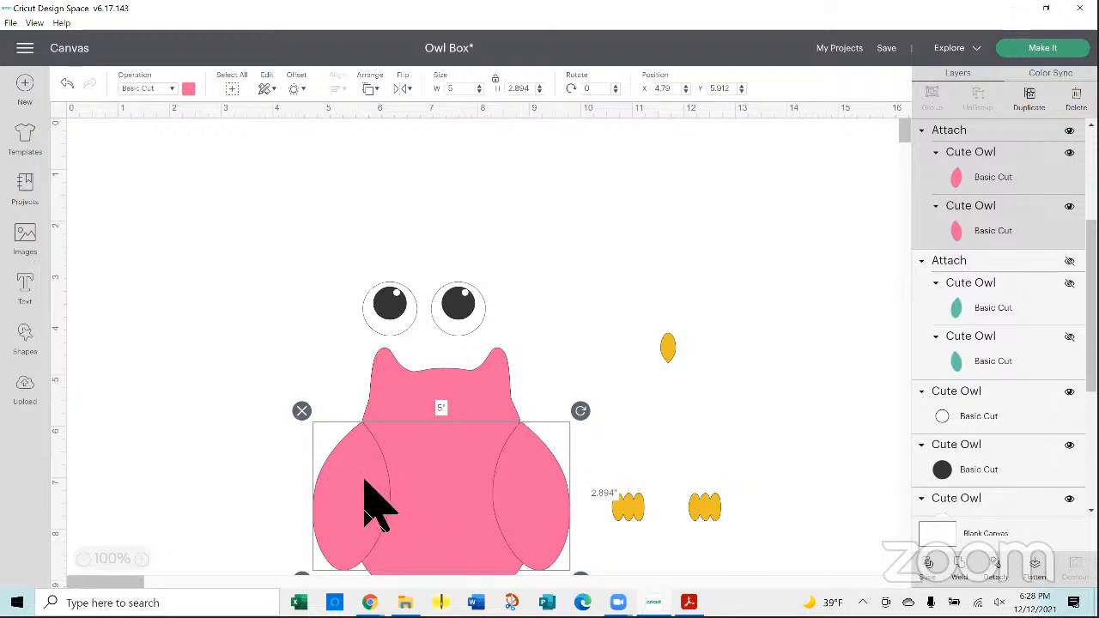
drag(364, 481, 362, 453)
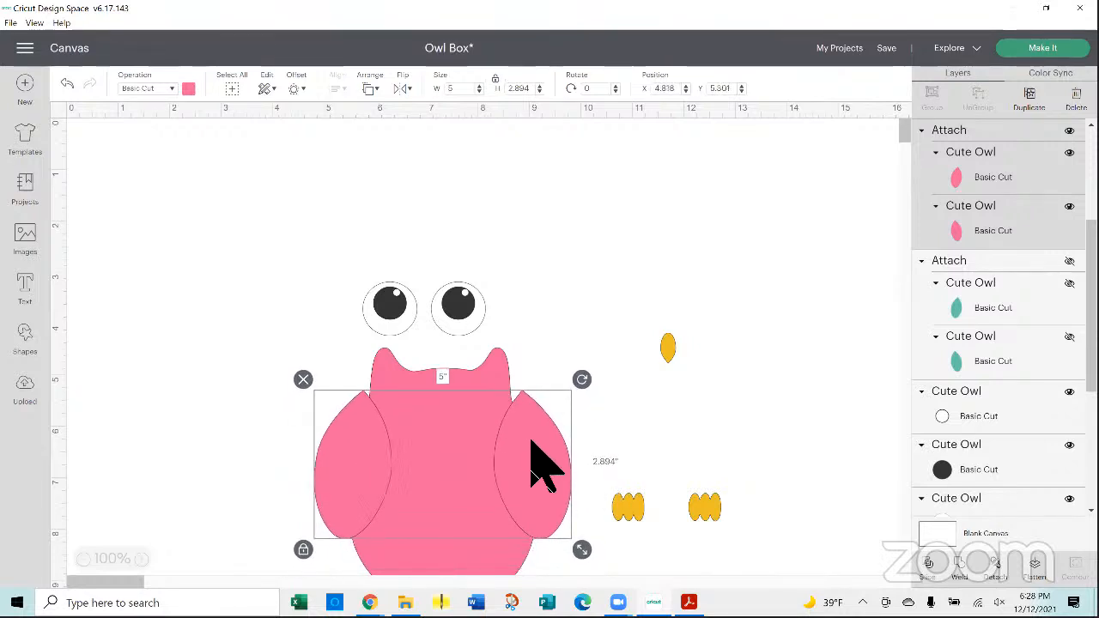
mouse_move(533, 464)
mouse_down()
mouse_move(535, 498)
mouse_move(528, 472)
mouse_up()
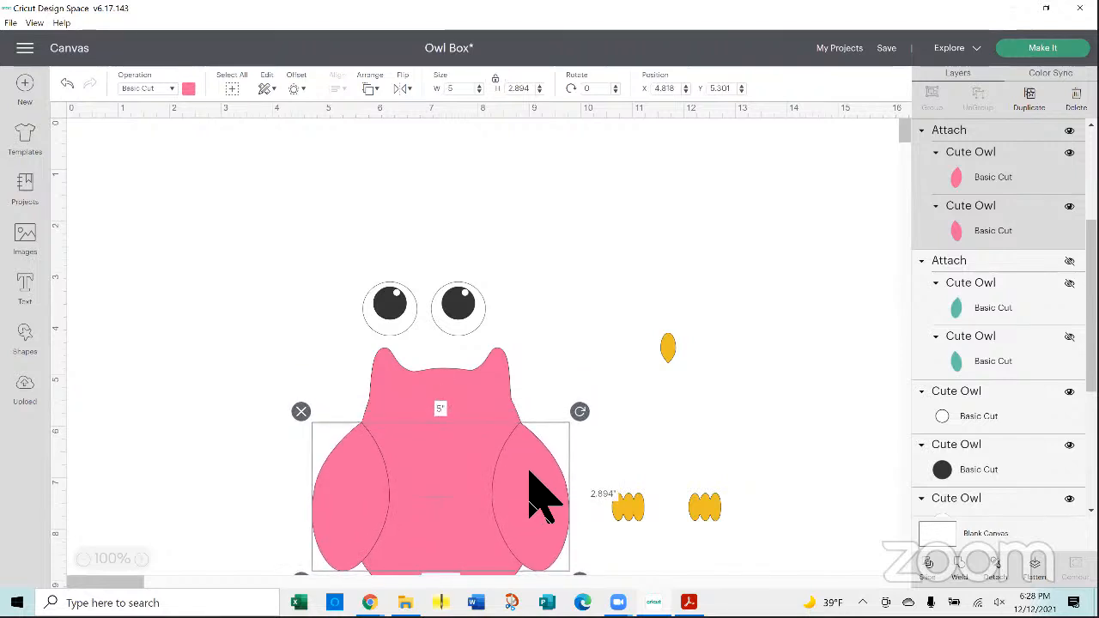
- Weld the pink wings and the owl body into one shape
click(308, 342)
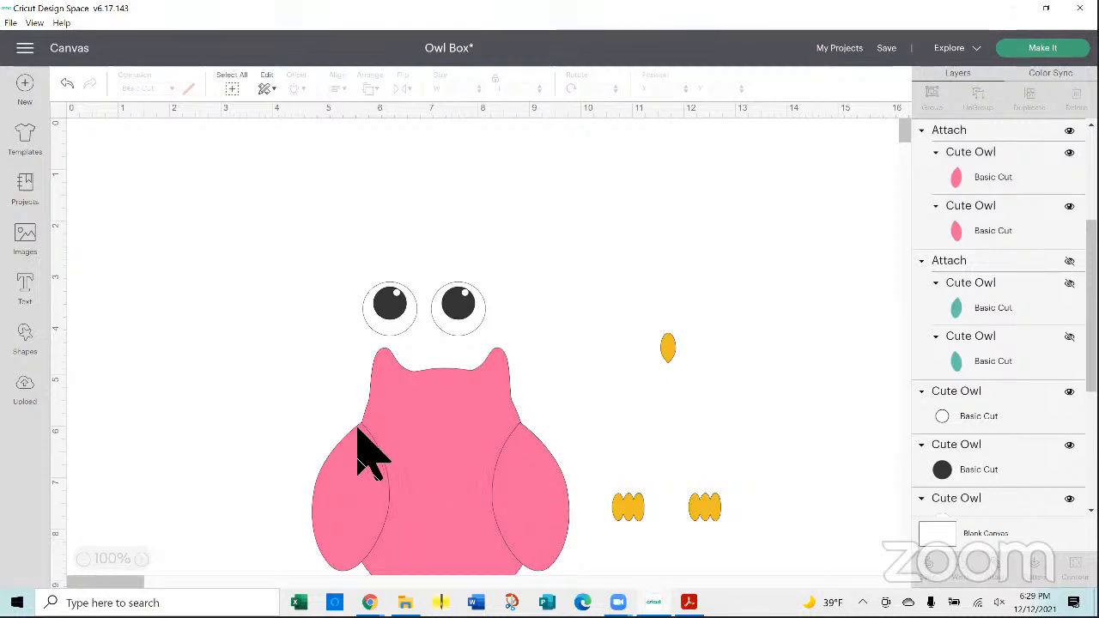
drag(302, 349, 531, 544)
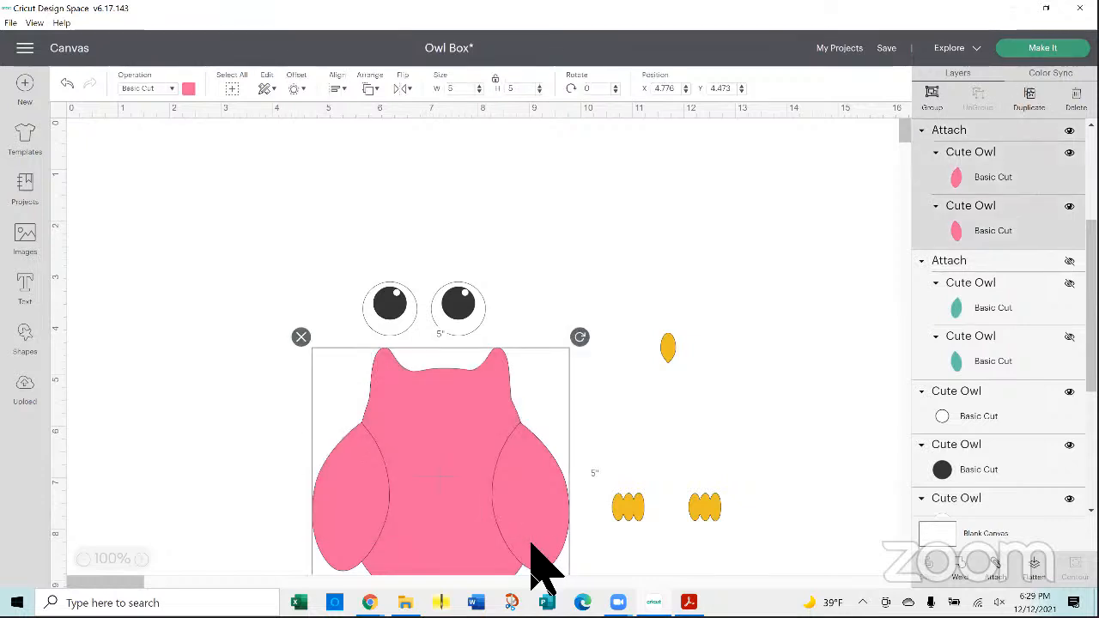
click(966, 564)
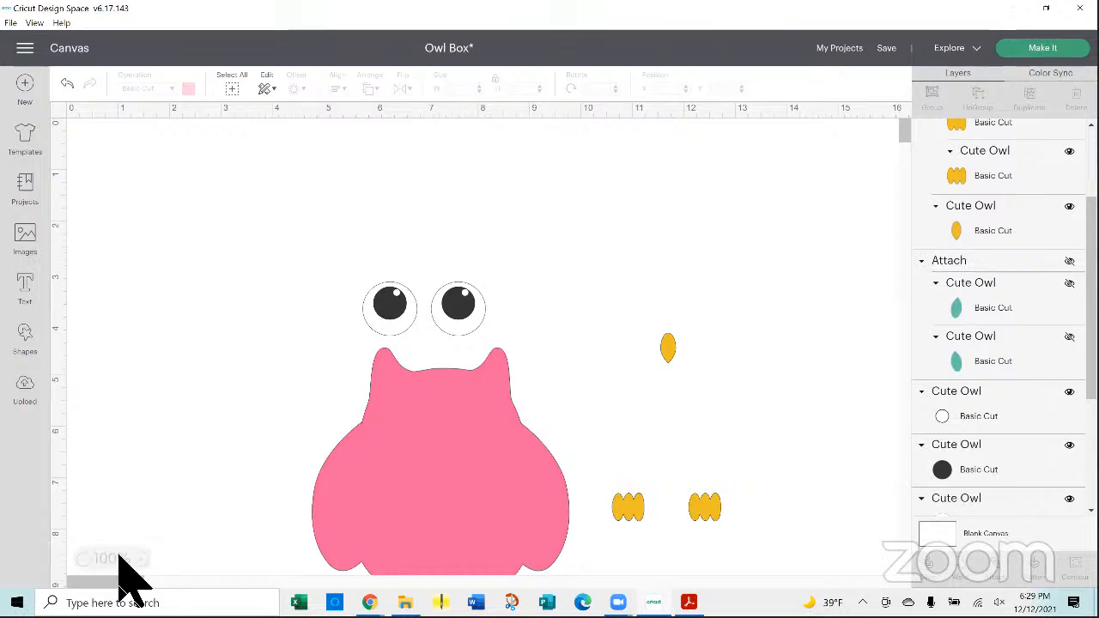
- Move the welded owl body clear of the eyes to about X 5.7, Y 5.2
drag(404, 533, 467, 515)
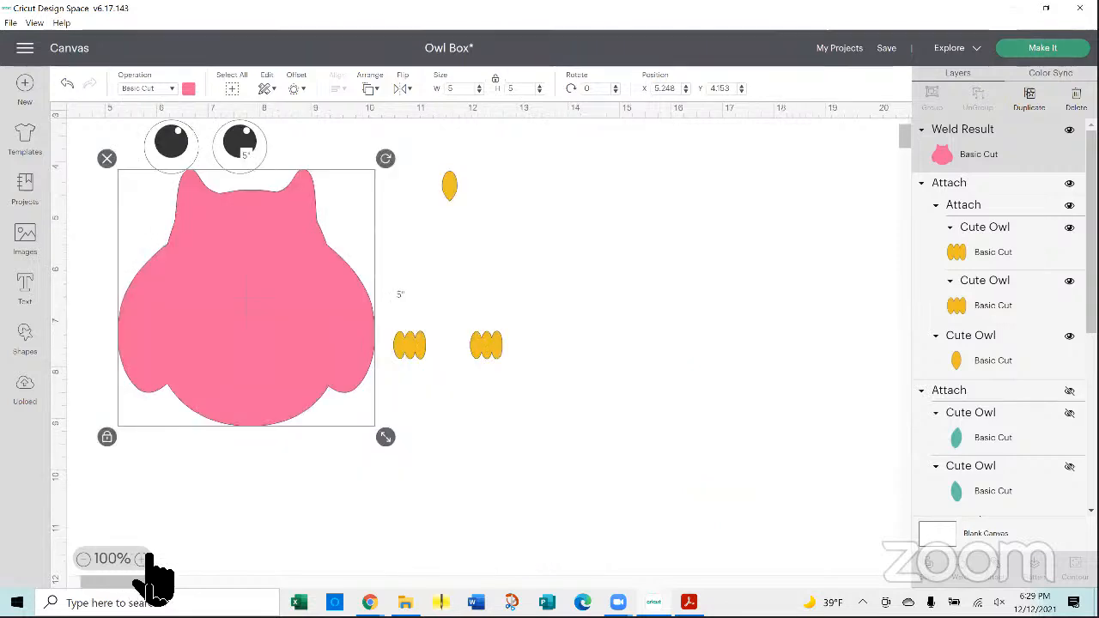
click(142, 559)
click(142, 559)
click(142, 559)
click(143, 559)
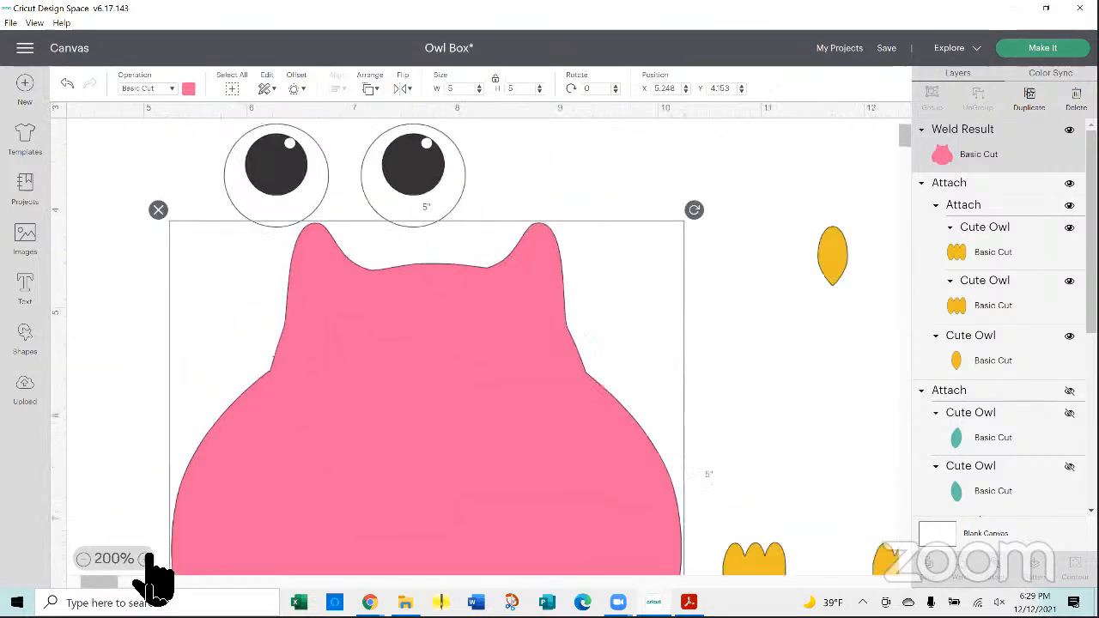
click(142, 559)
drag(513, 335, 551, 404)
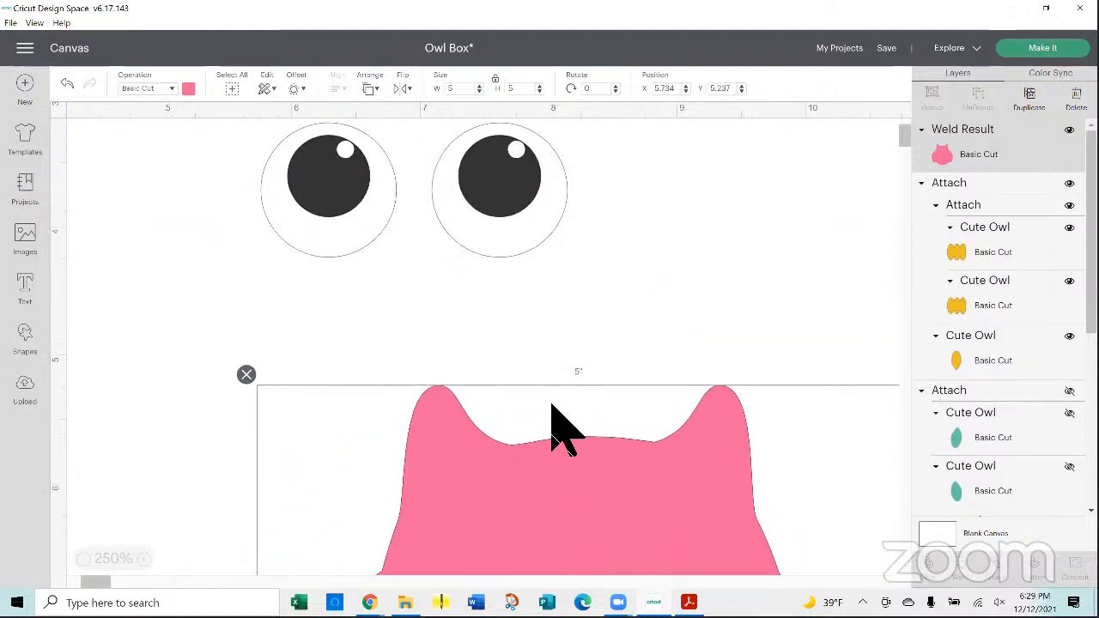
click(634, 273)
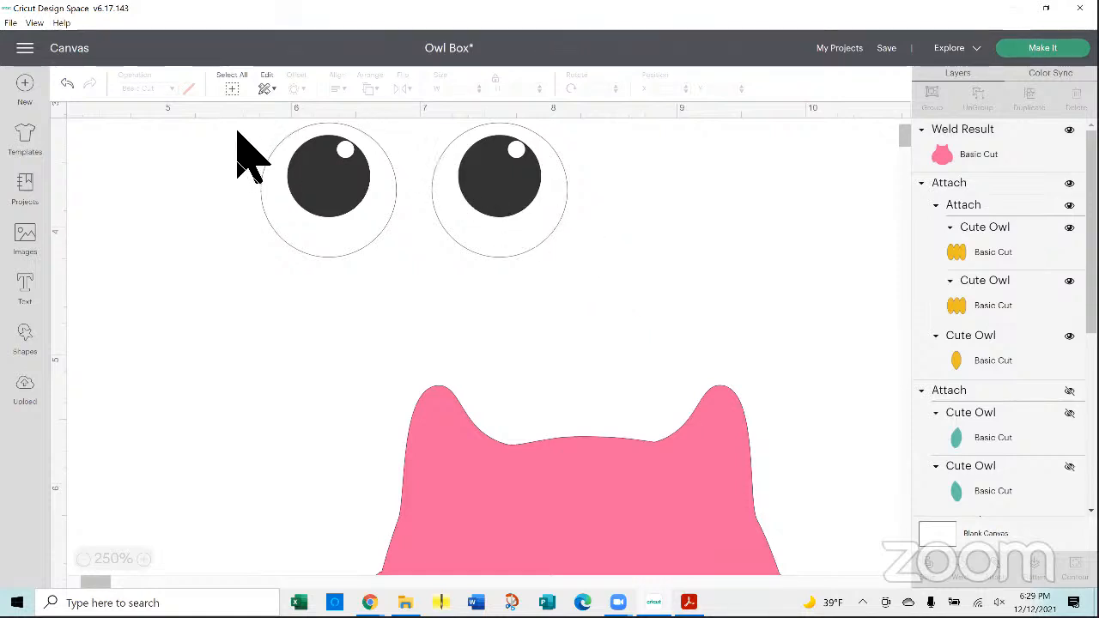
- Delete the left eye's white circle, pupil and highlight, keeping the right eye in place
drag(290, 181, 396, 284)
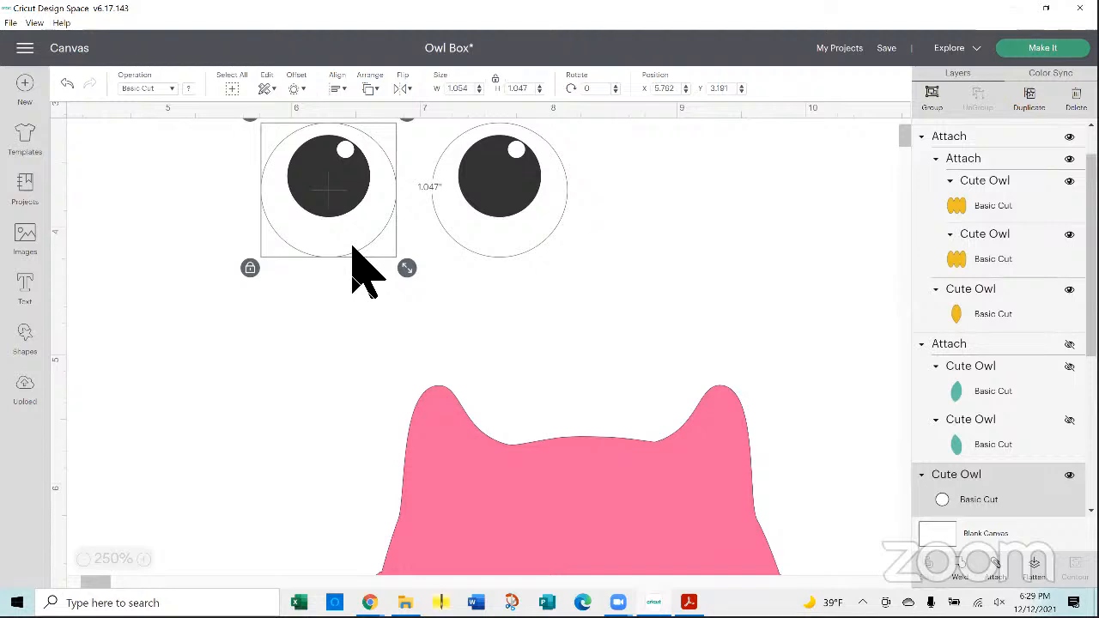
key(Delete)
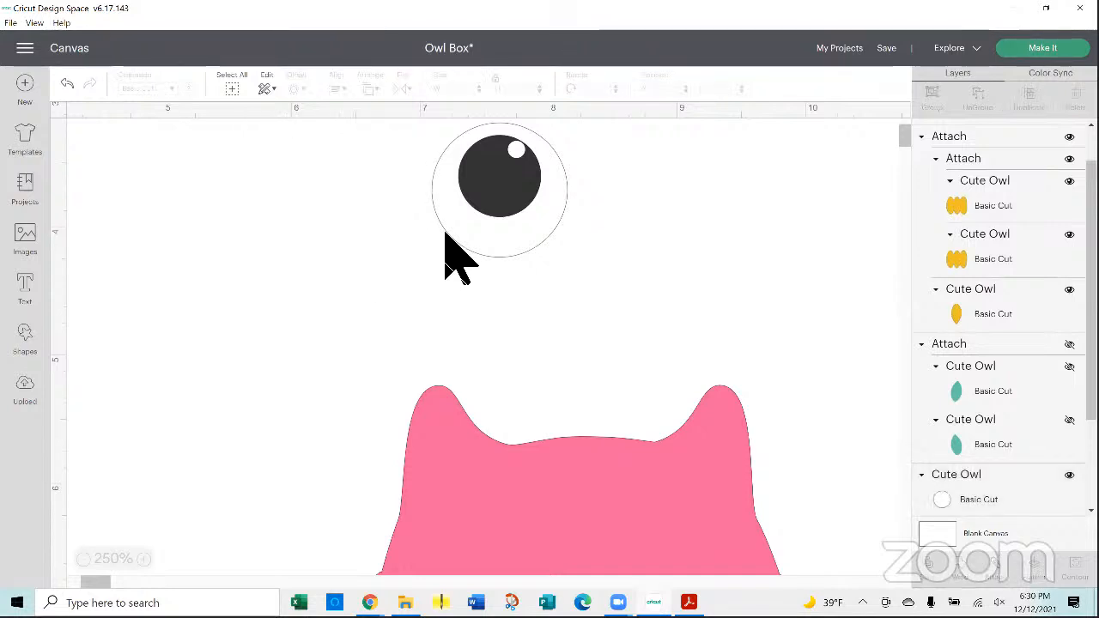
key(ctrl+z)
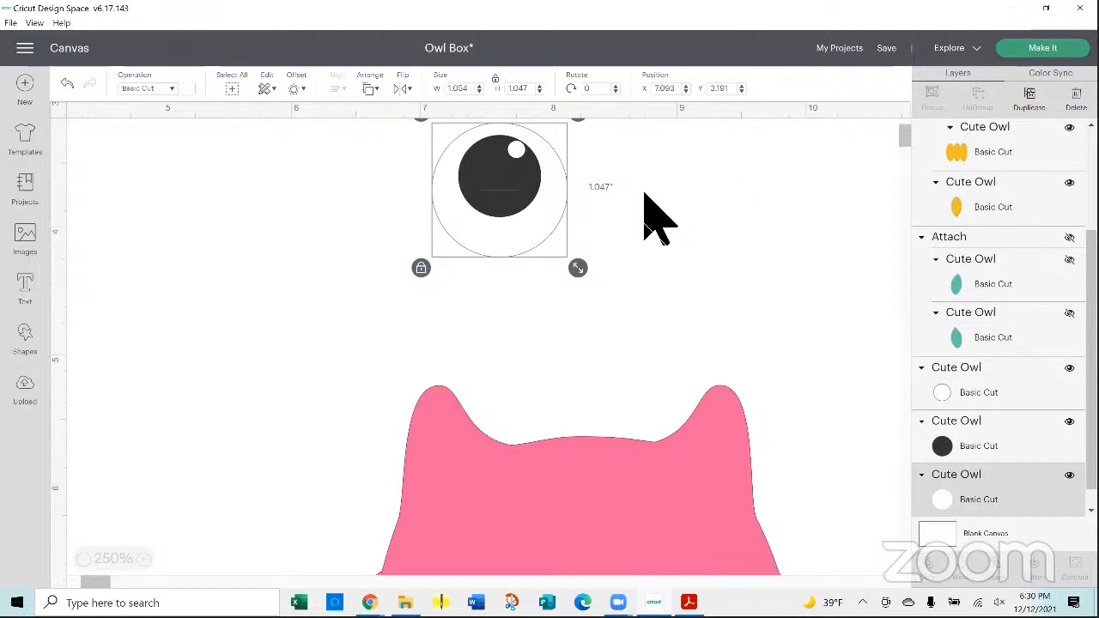
- Move all three pieces of the remaining eye together to an empty canvas area at about X 6.9, Y 1.3
scroll(631, 232, up, 5)
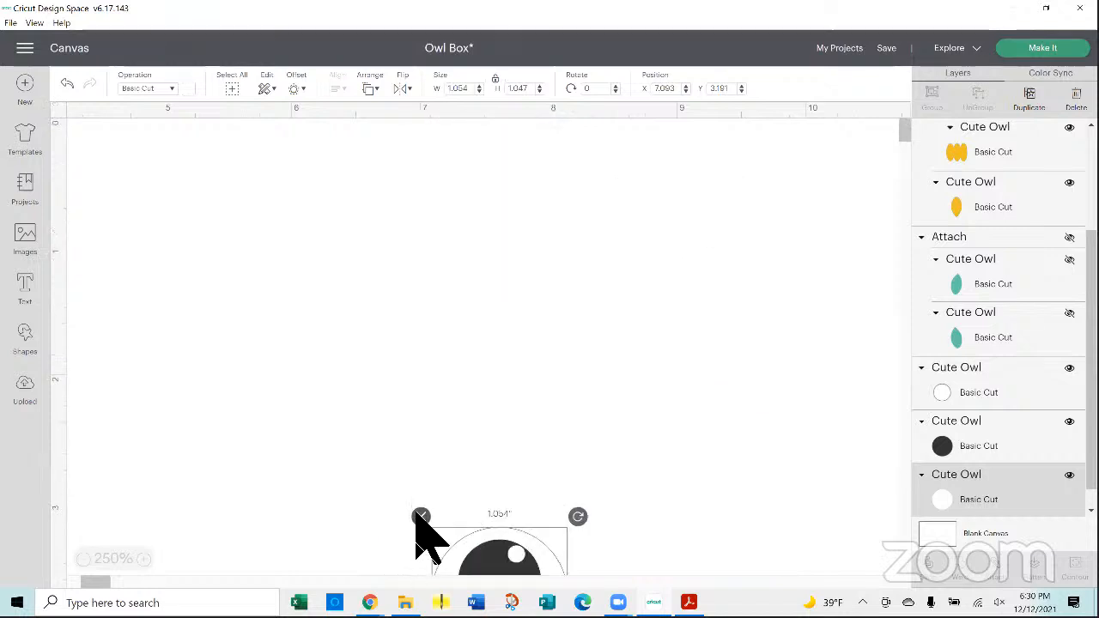
scroll(562, 445, down, 4)
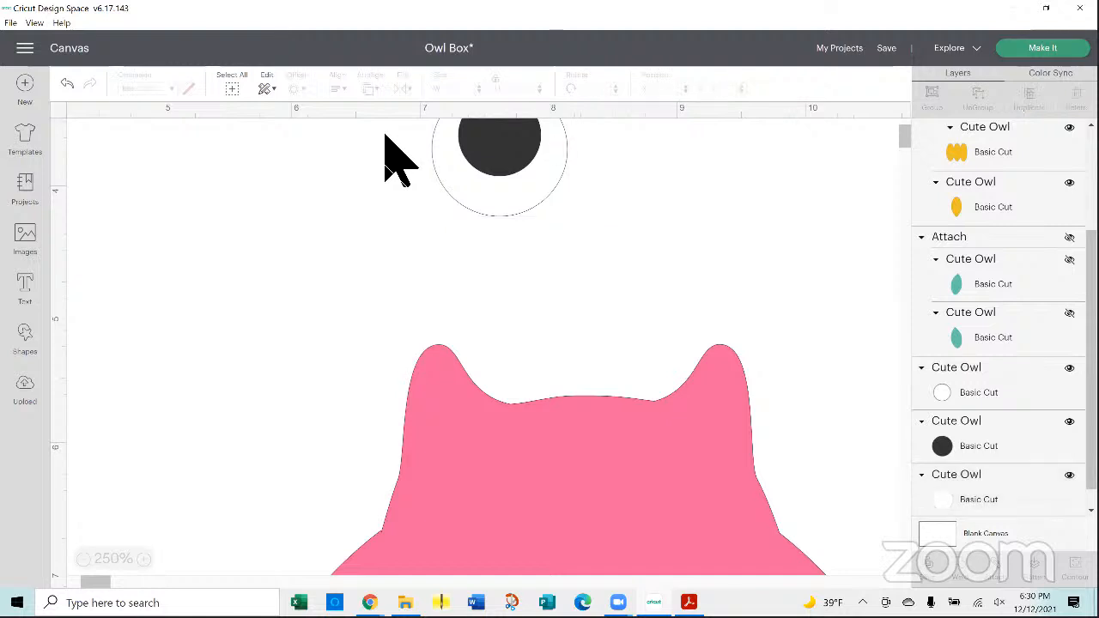
drag(387, 131, 615, 241)
scroll(681, 242, up, 4)
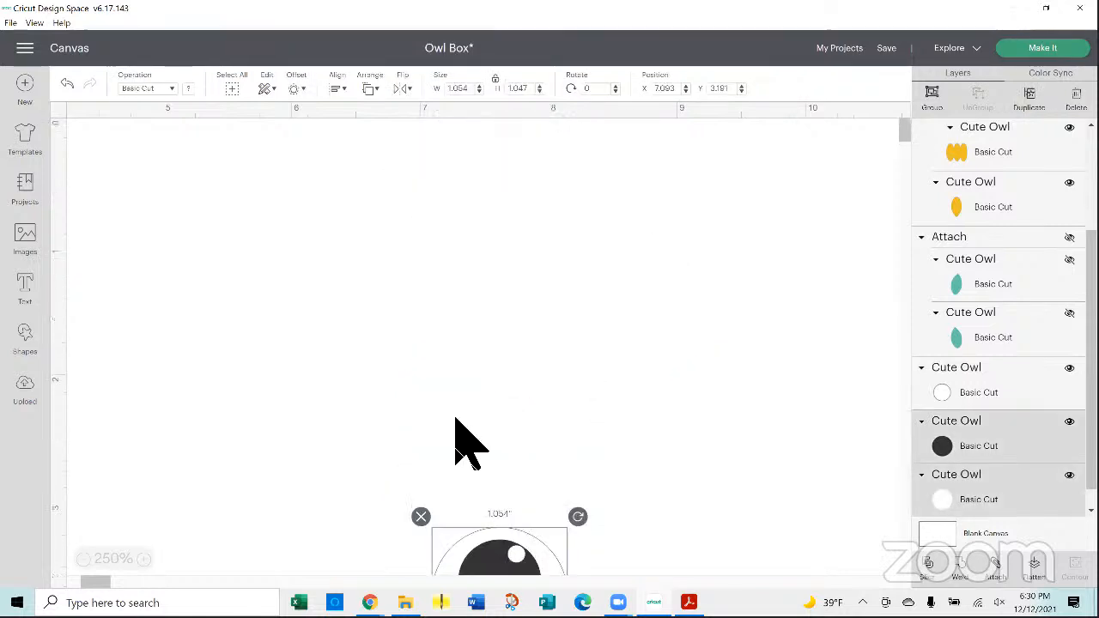
drag(389, 429, 589, 577)
scroll(527, 455, down, 4)
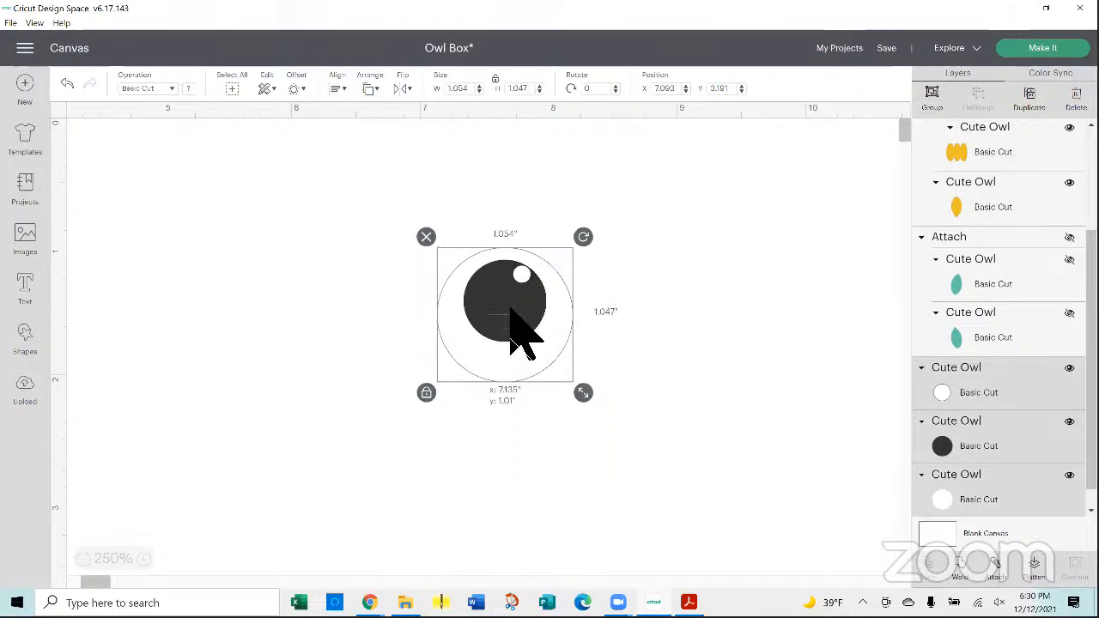
click(542, 477)
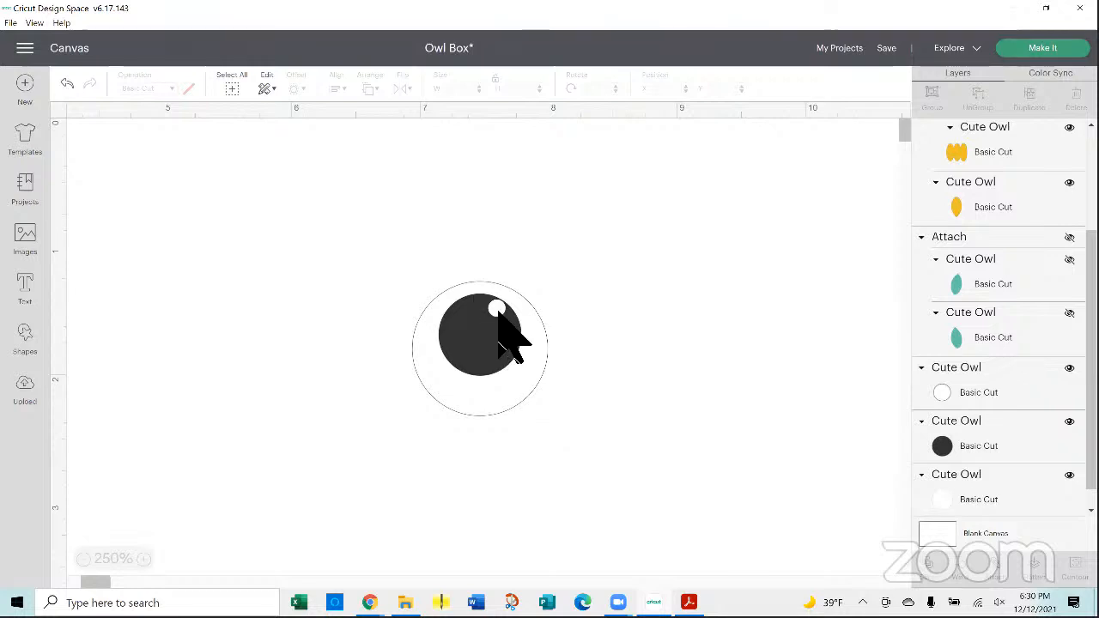
- Hide the eye's large white circle and enlarge the pupil's white highlight to about 0.34 inch wide
click(485, 417)
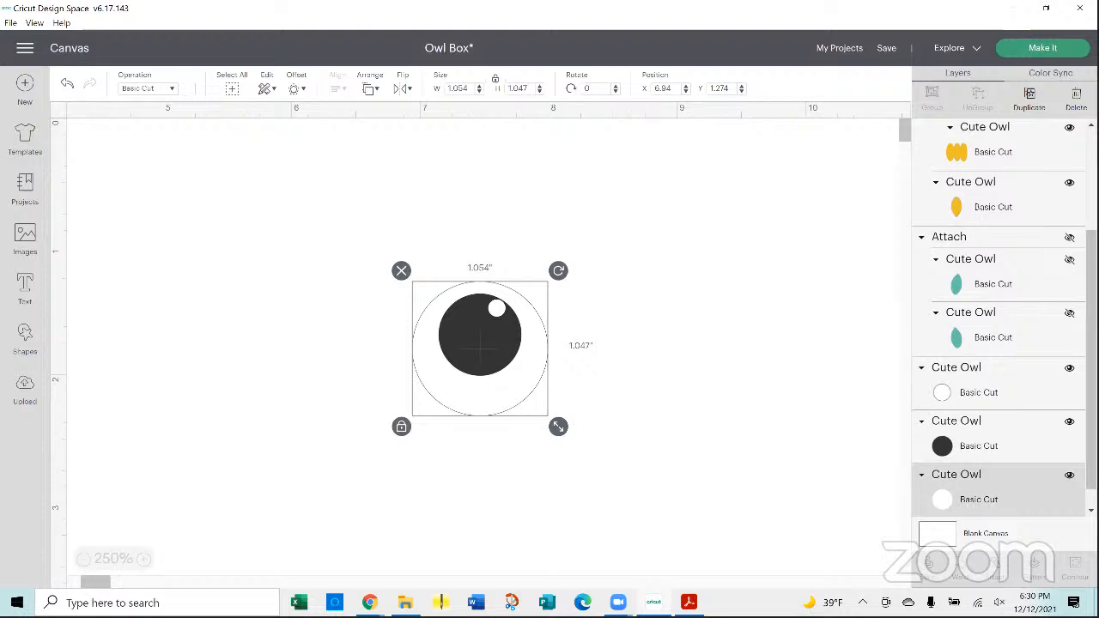
click(1069, 475)
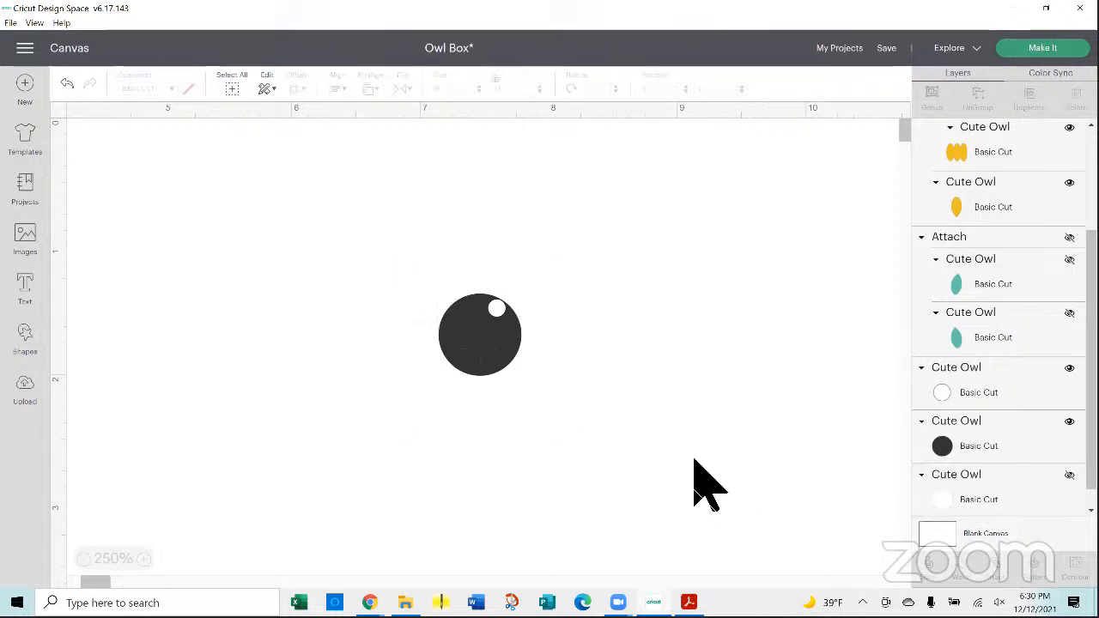
click(500, 311)
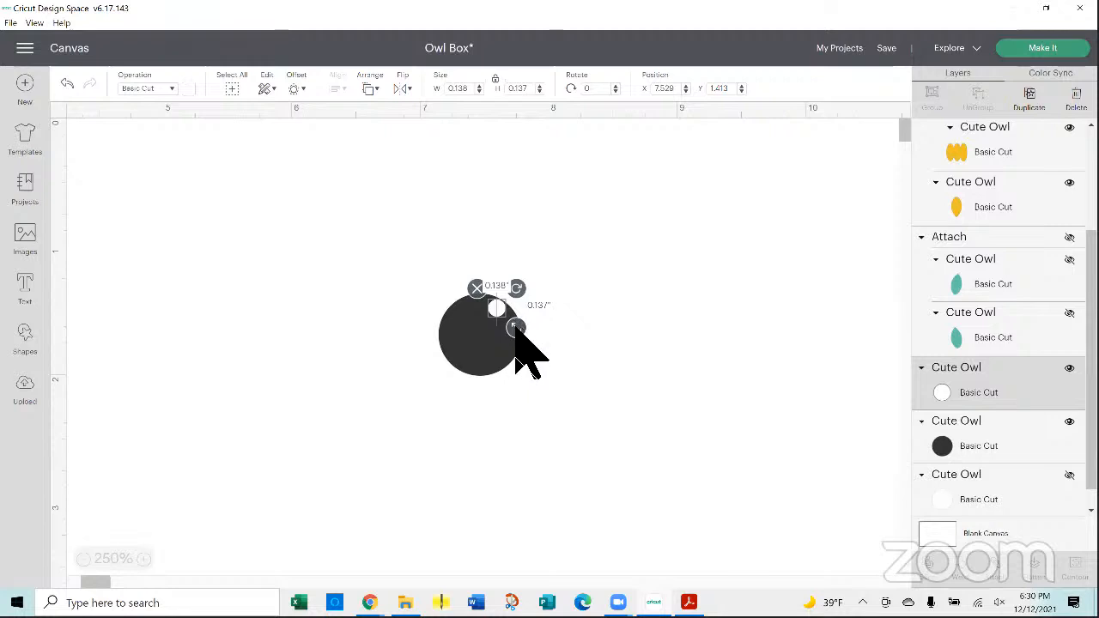
drag(516, 329, 539, 368)
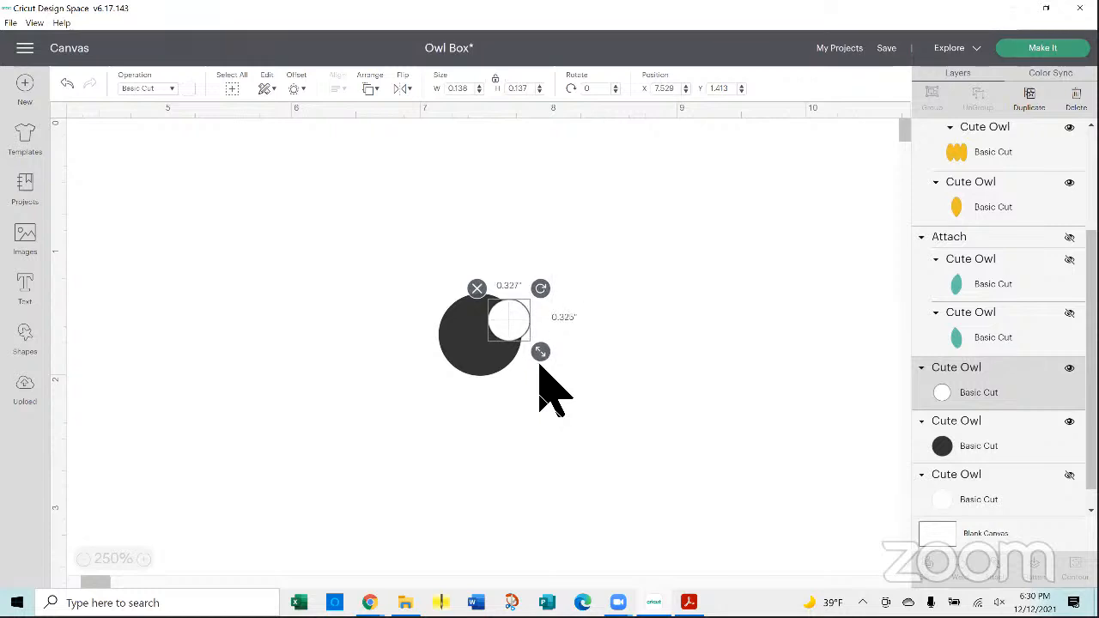
drag(541, 367, 533, 327)
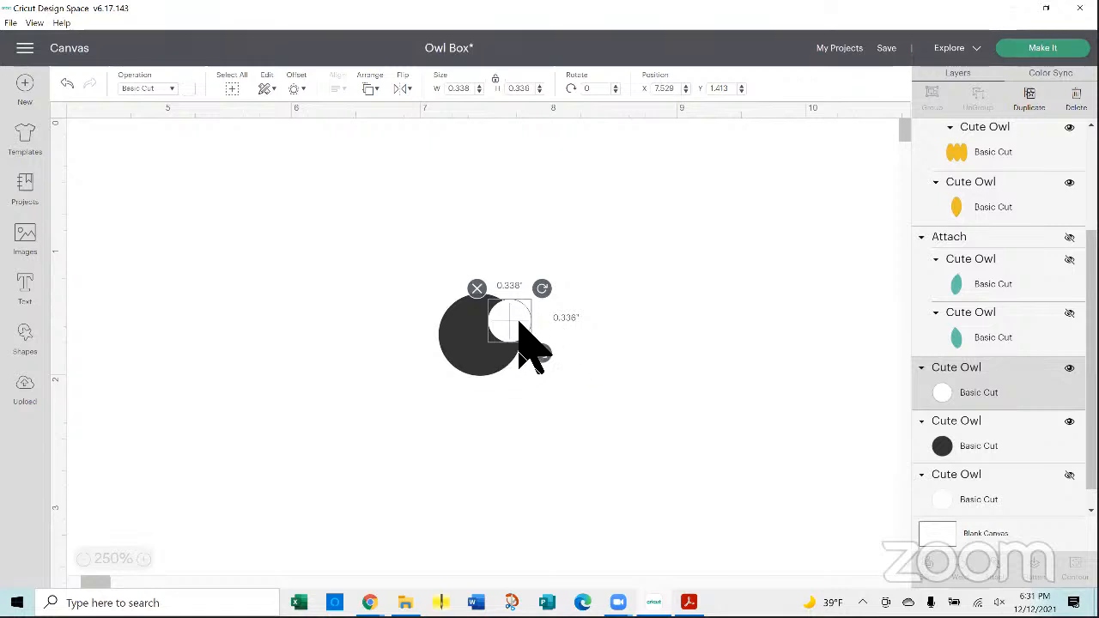
click(642, 337)
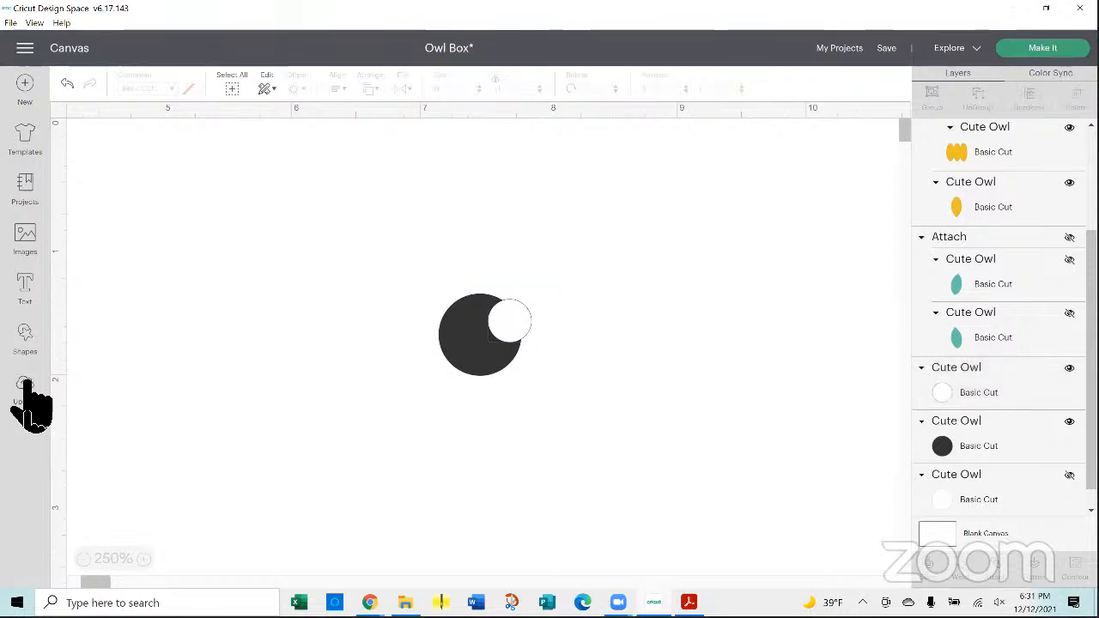
- Insert a new circle, colour it white and set its size to 0.15 inch
click(28, 336)
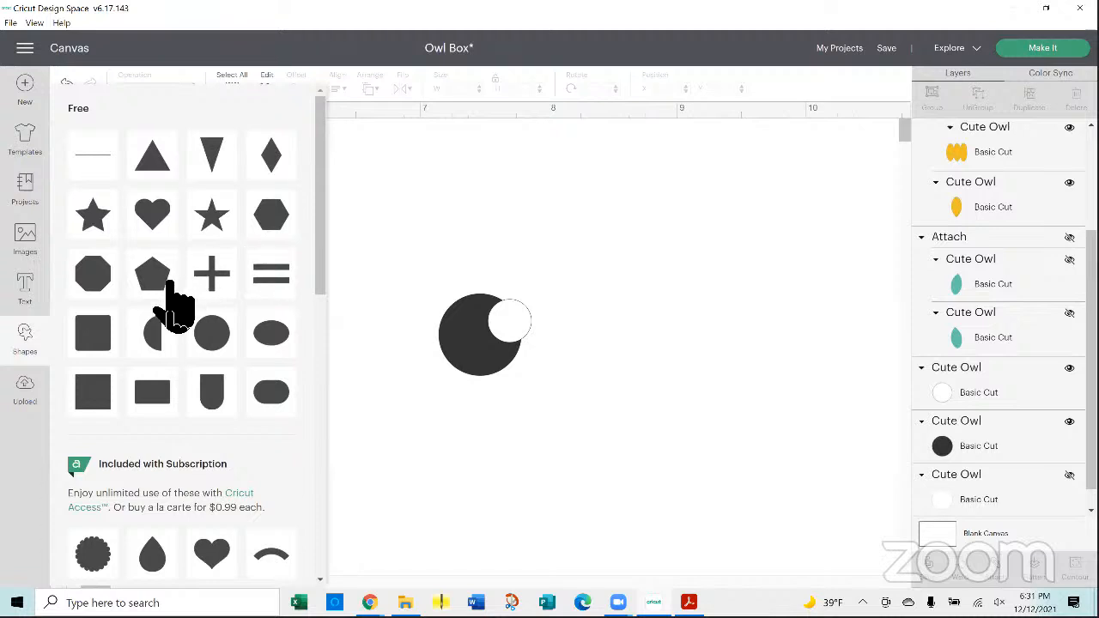
click(215, 356)
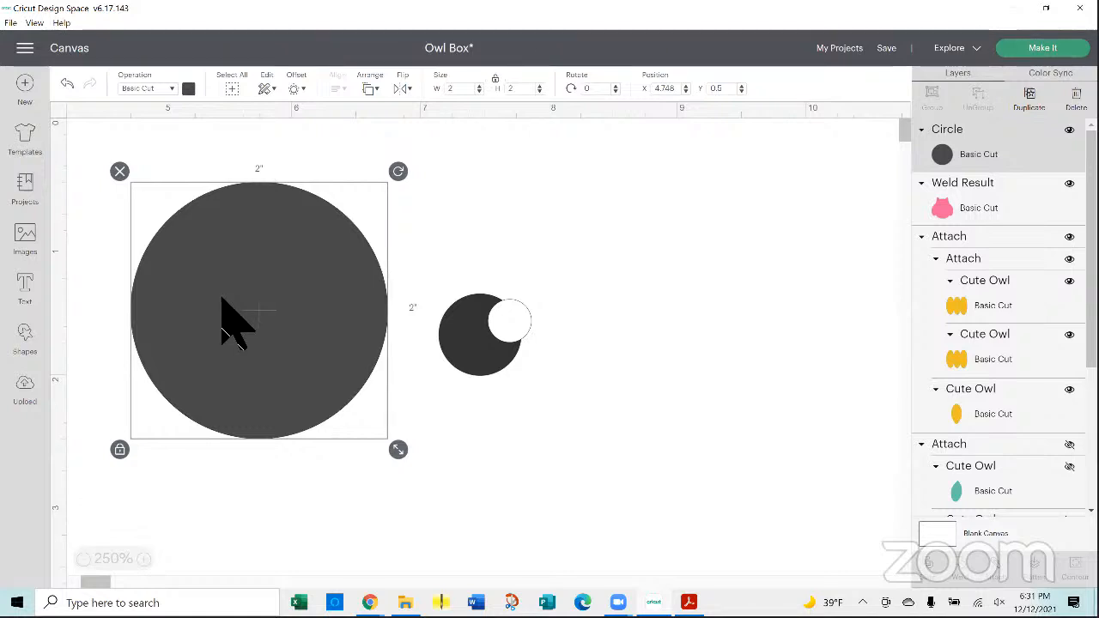
click(189, 90)
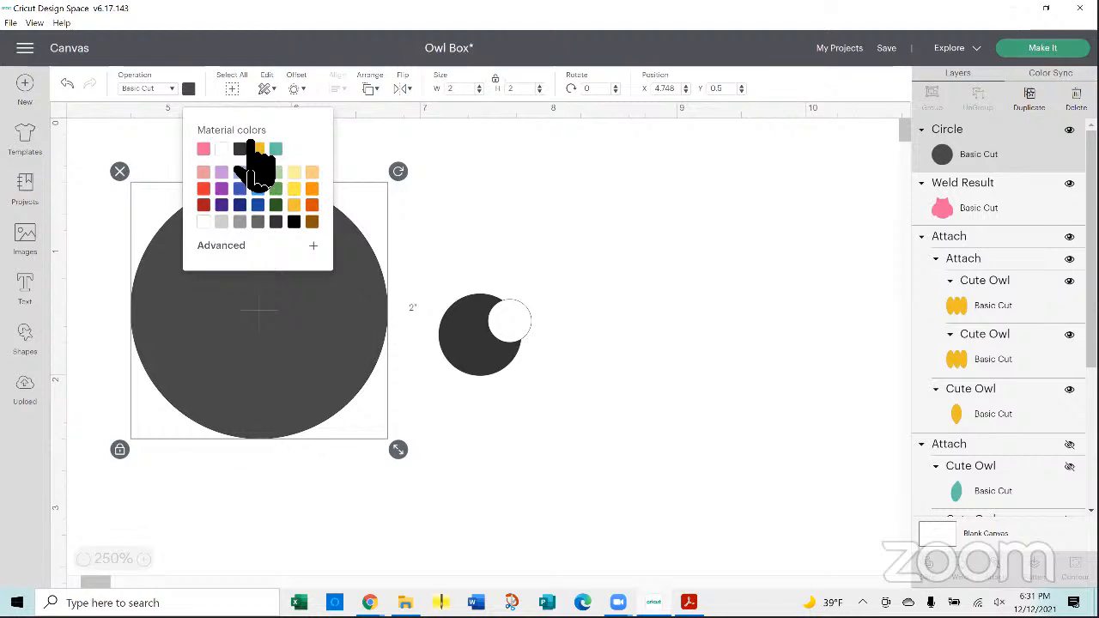
click(223, 148)
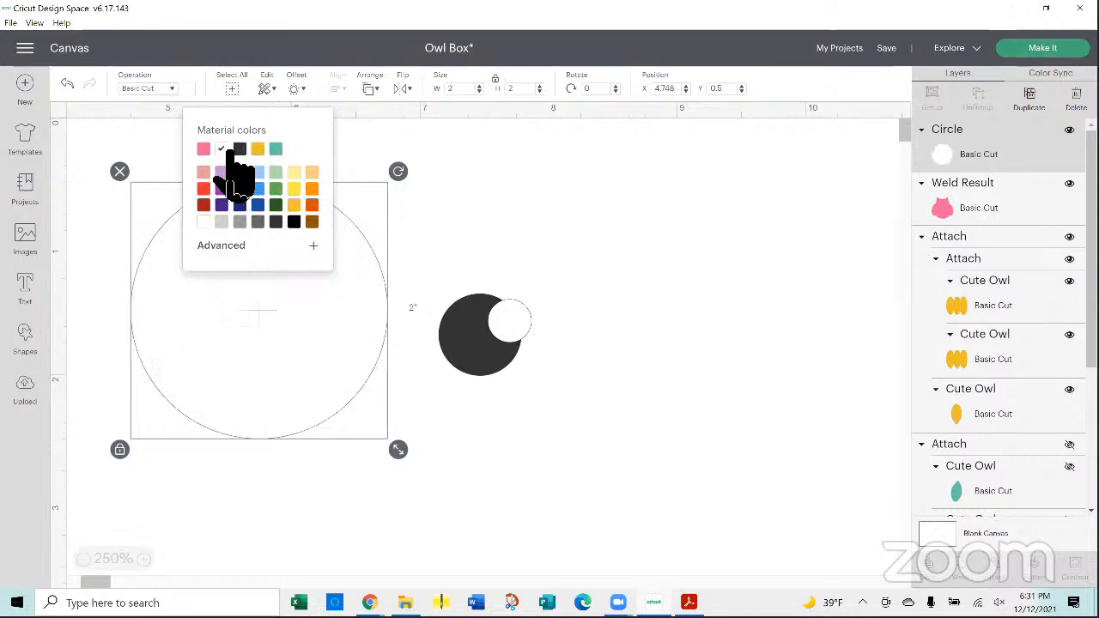
click(455, 89)
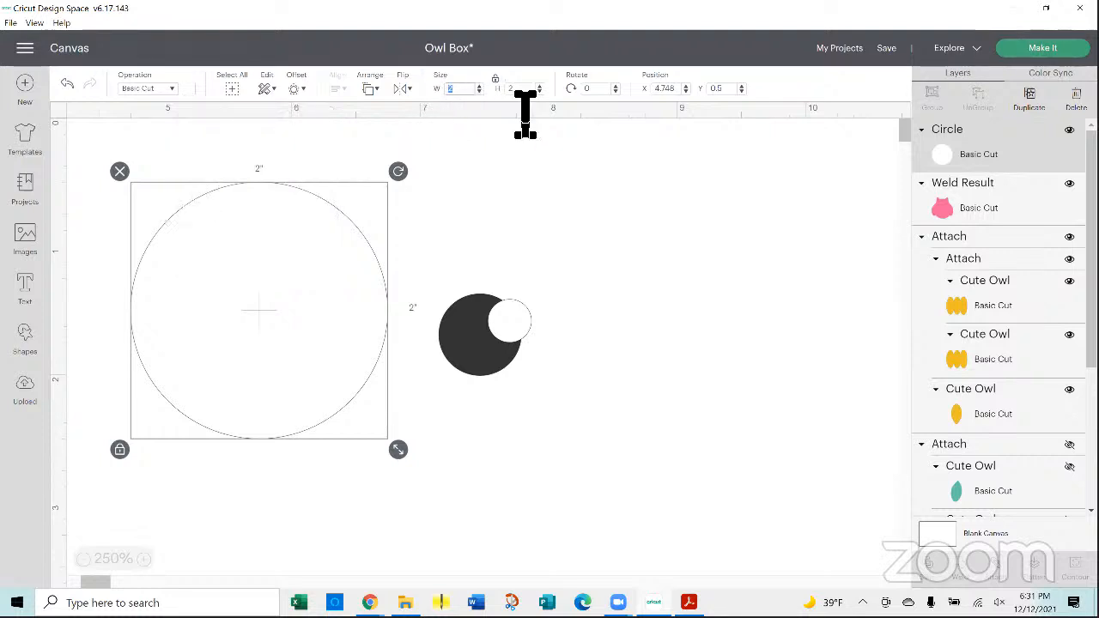
key(Return)
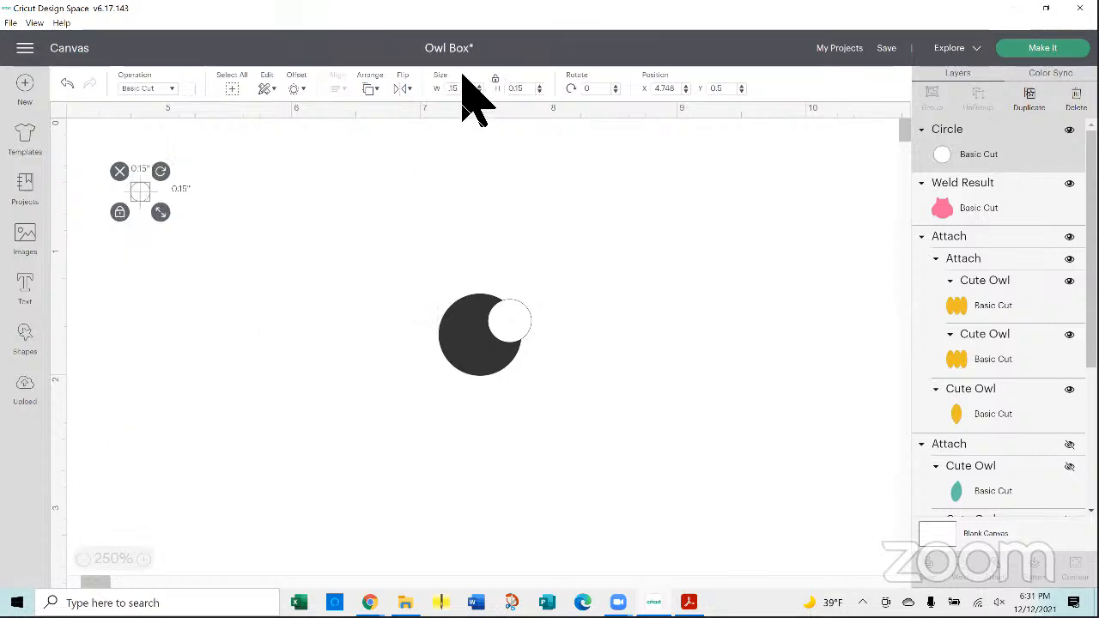
- Place the small white circle against the highlight's lower-left edge at about X 7.46, Y 1.6, and weld both into one shape
drag(139, 192, 486, 334)
click(576, 376)
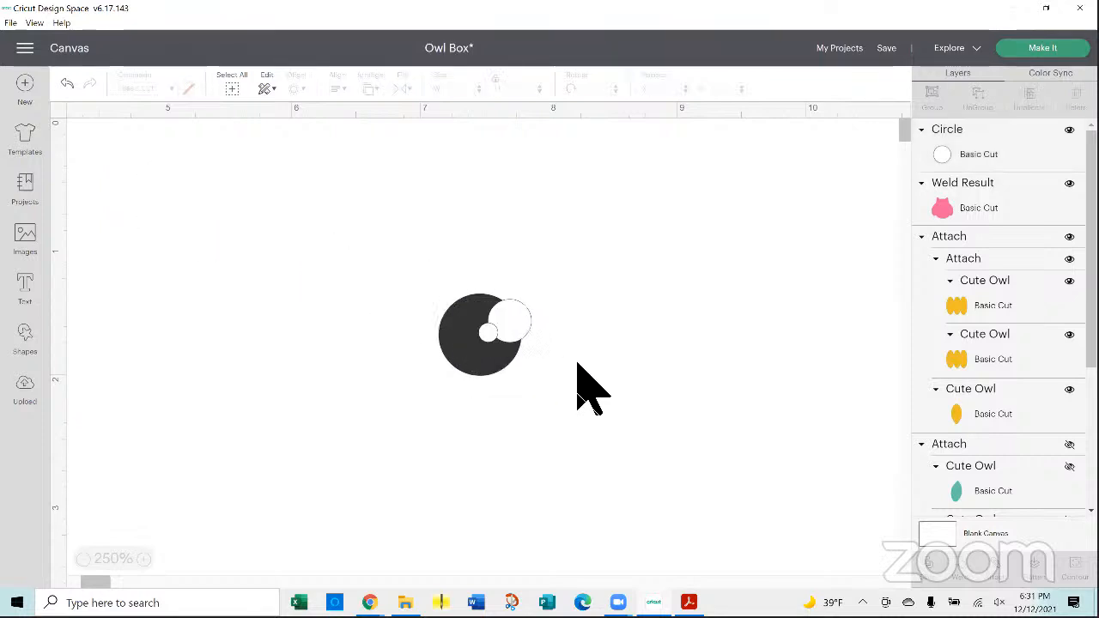
click(488, 335)
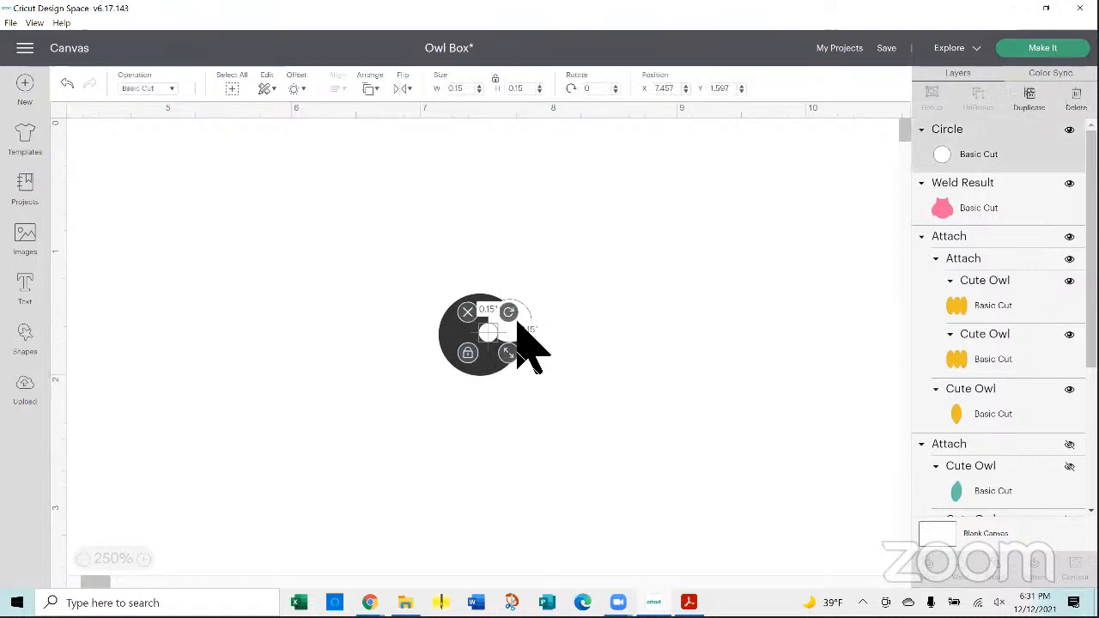
drag(508, 353, 542, 355)
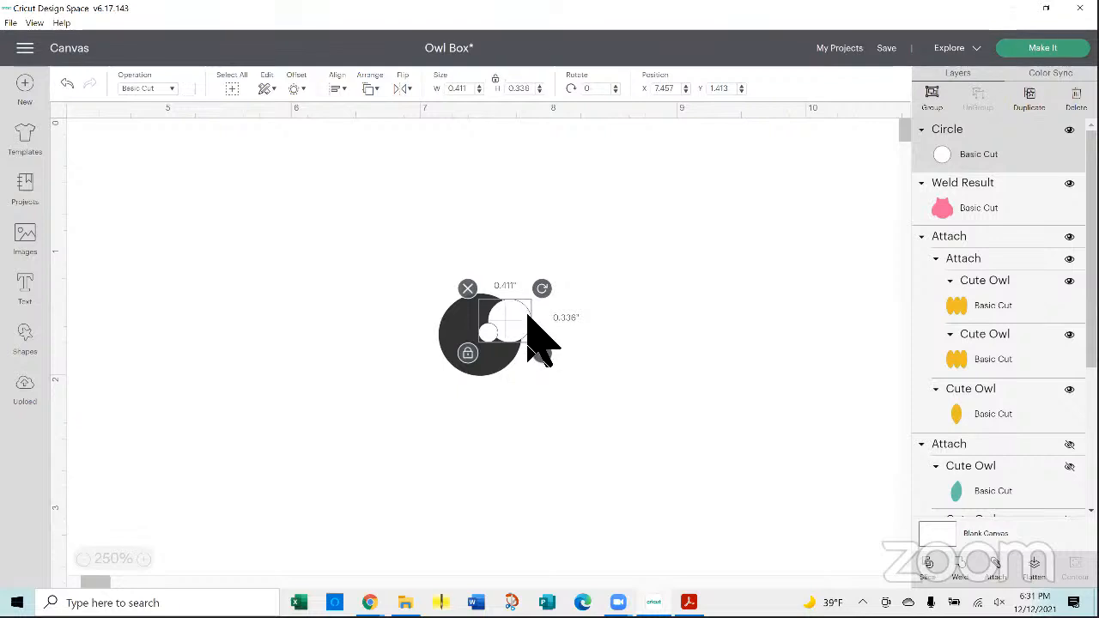
click(962, 567)
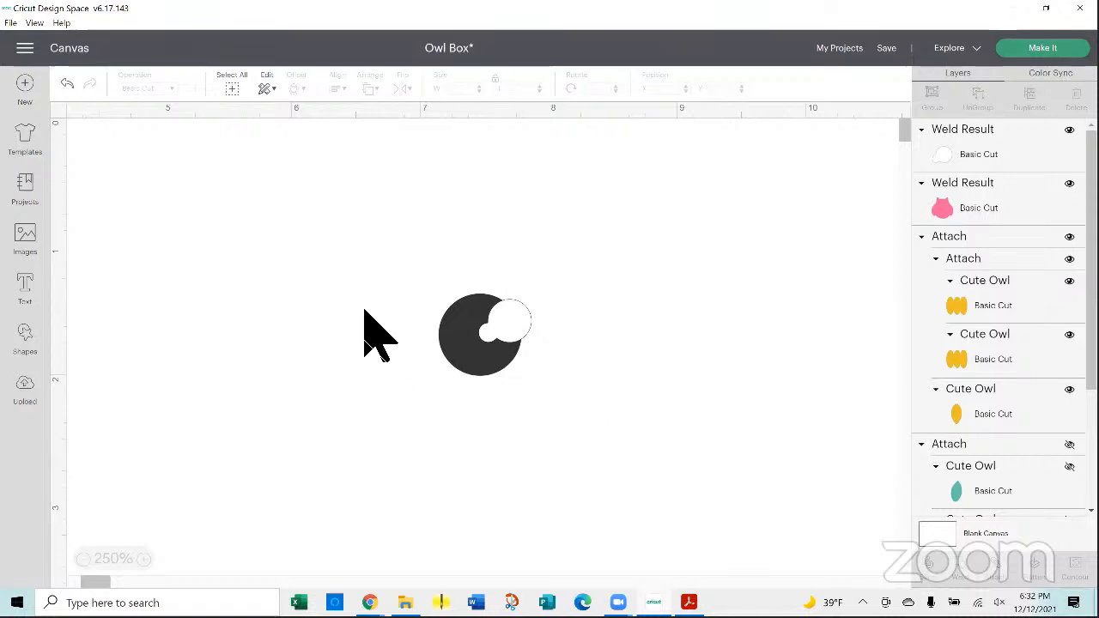
- Align the welded highlight with the pupil's right edge and slice it out of the black pupil
drag(421, 256, 571, 447)
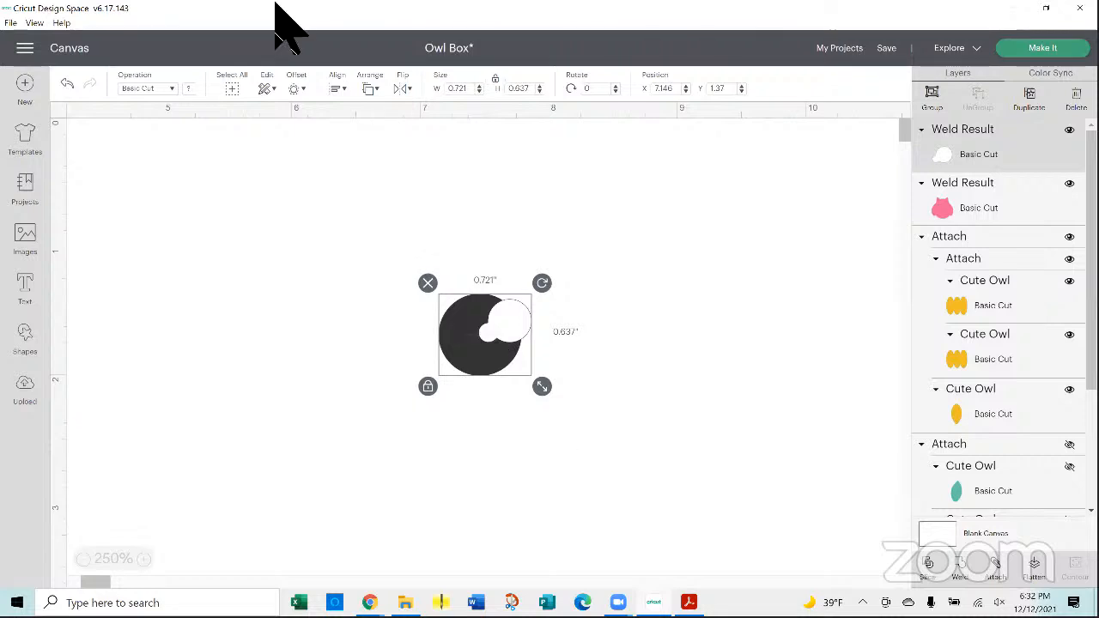
click(344, 90)
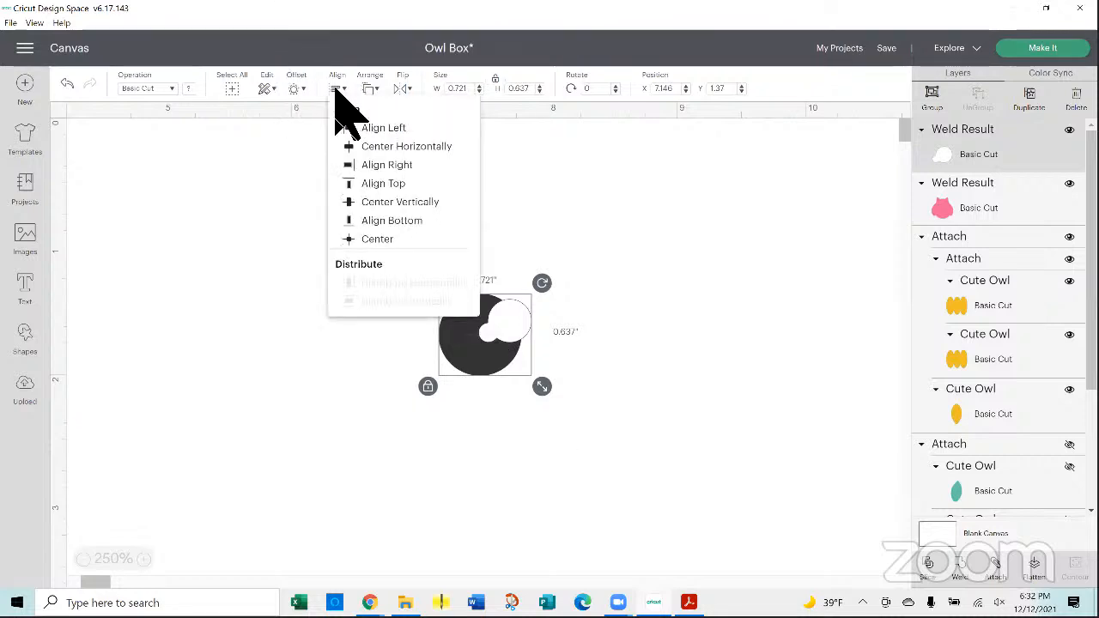
click(376, 142)
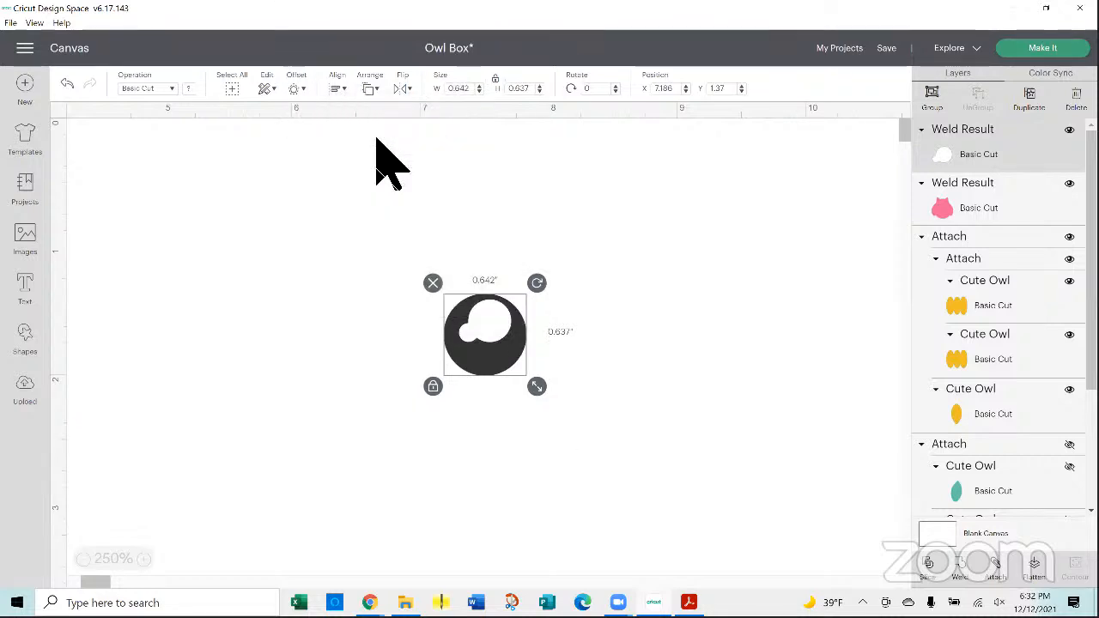
click(342, 89)
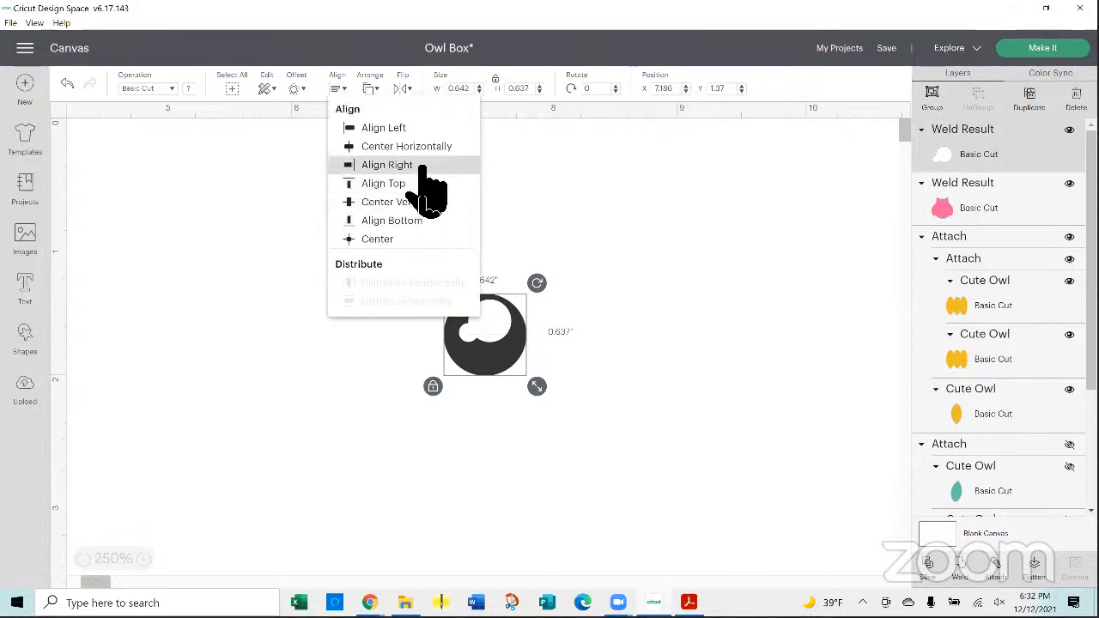
click(417, 165)
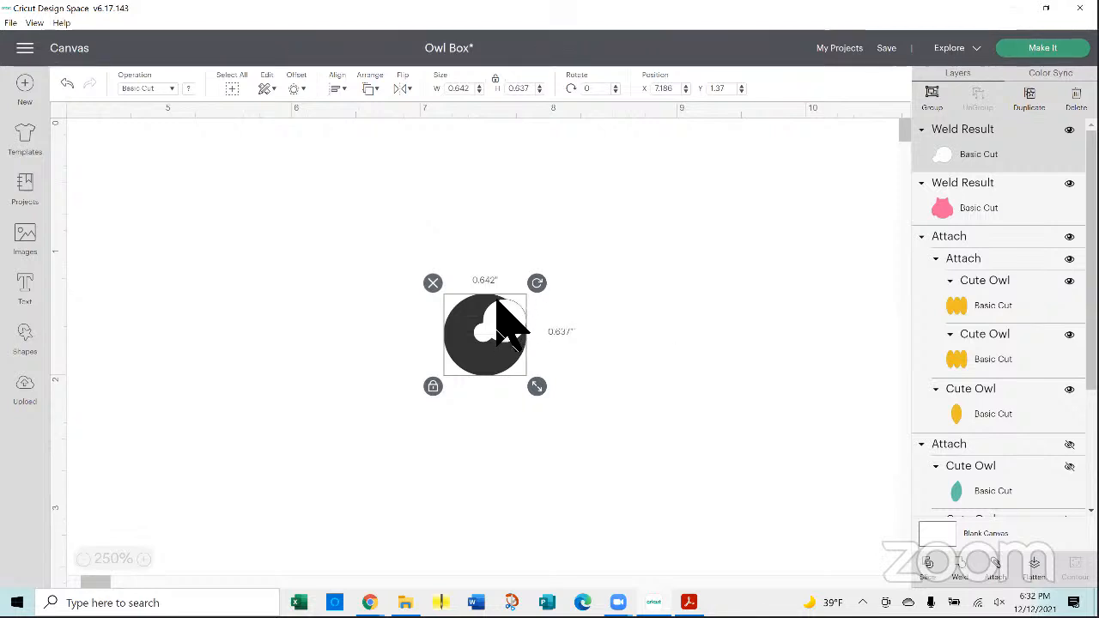
click(934, 564)
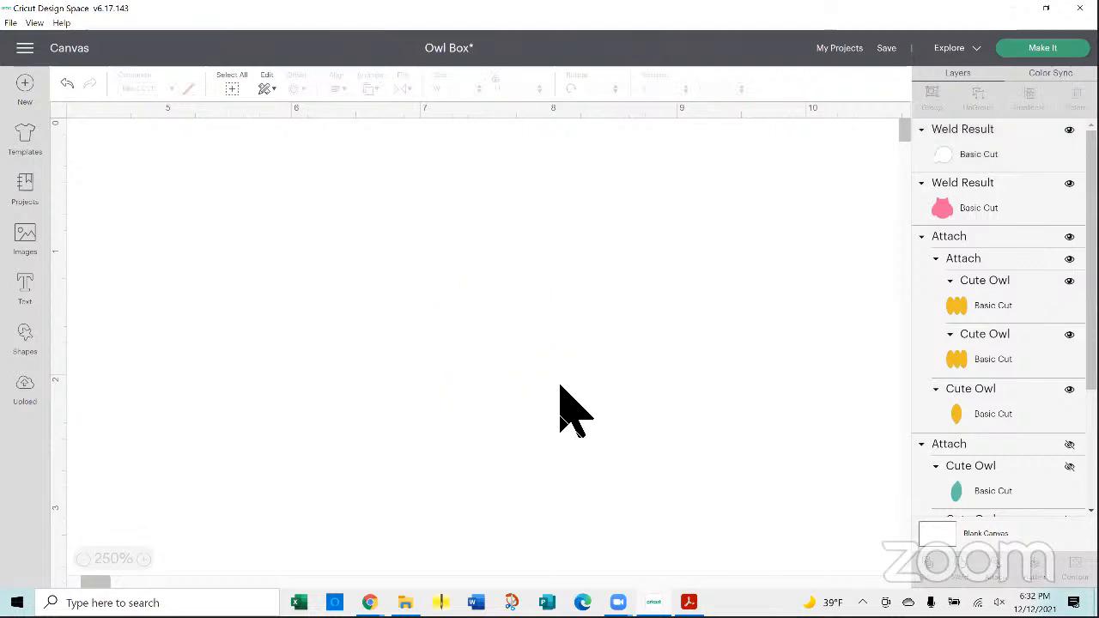
- Move the sliced pupil aside to delete the three leftover slice pieces, and save the project
drag(503, 363, 361, 364)
click(503, 467)
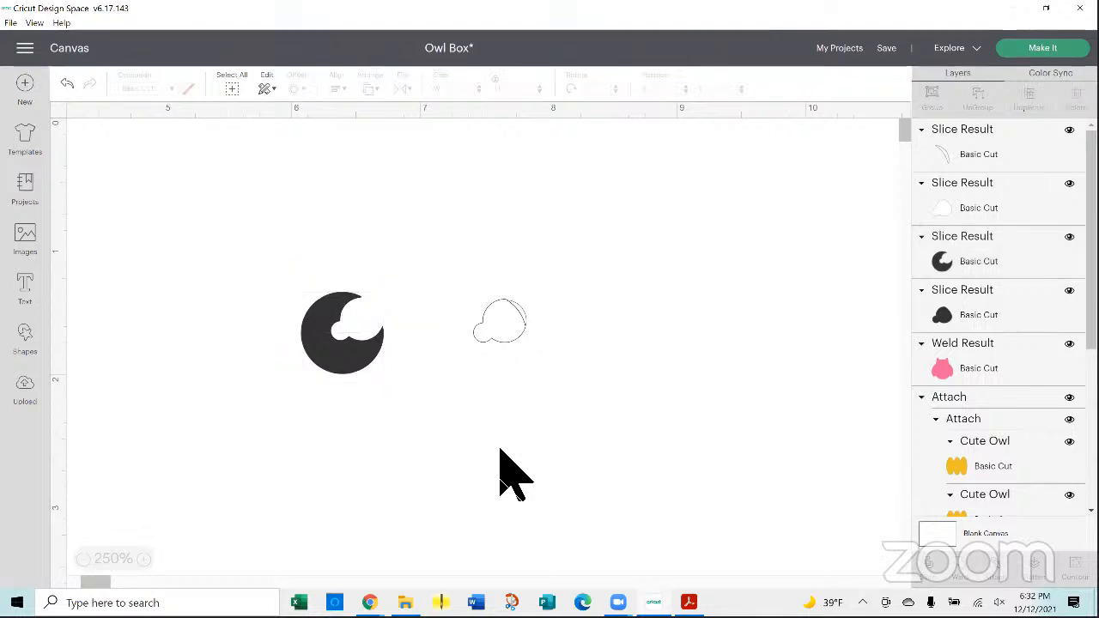
drag(456, 280, 556, 376)
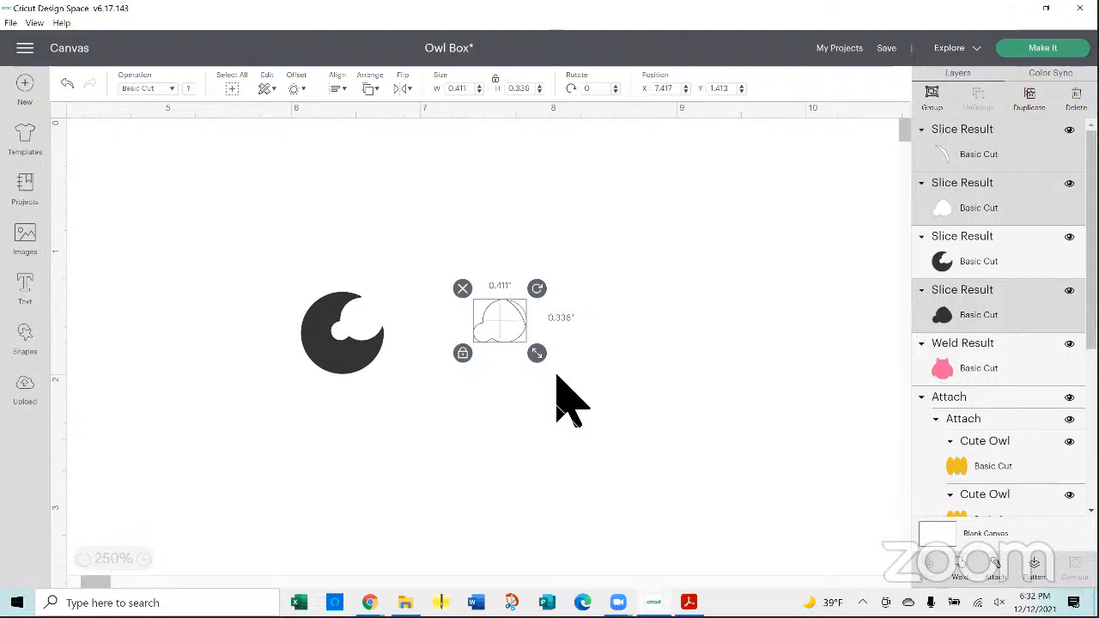
key(Delete)
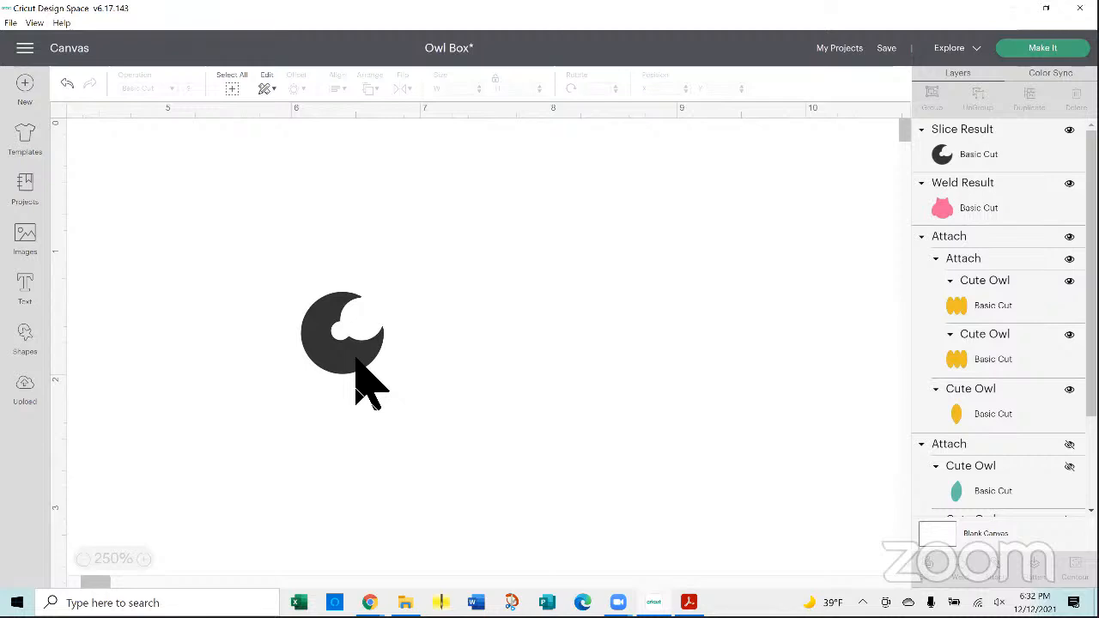
click(890, 51)
click(896, 68)
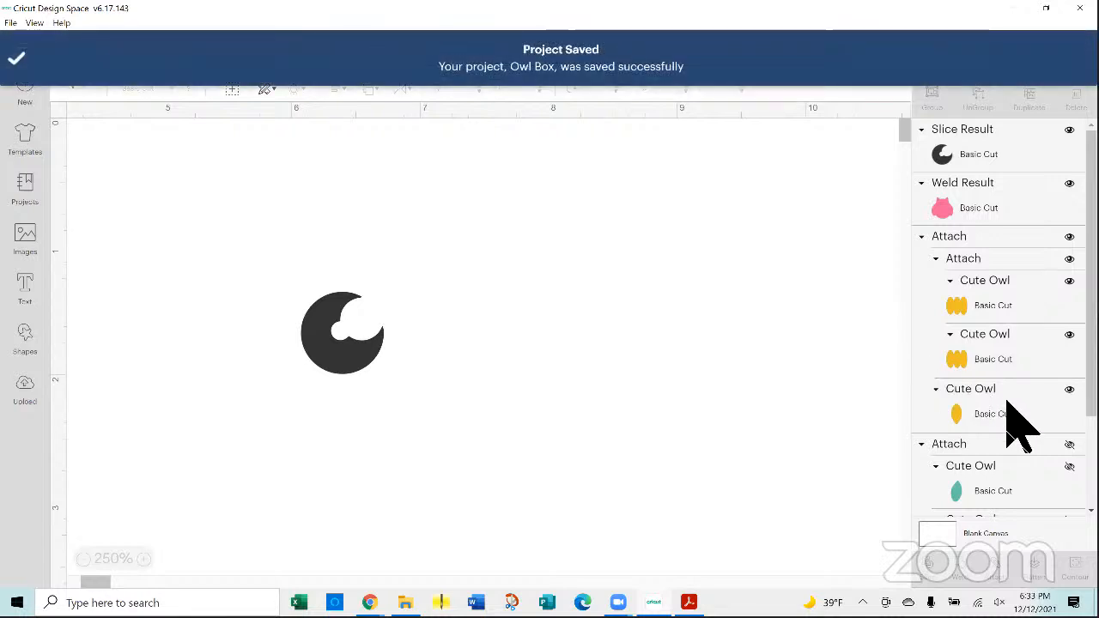
- Unhide the white eye circle and place the sliced pupil in its upper right at X 7.283, Y 1.315, rotated to about 353.6°
scroll(1000, 317, down, 3)
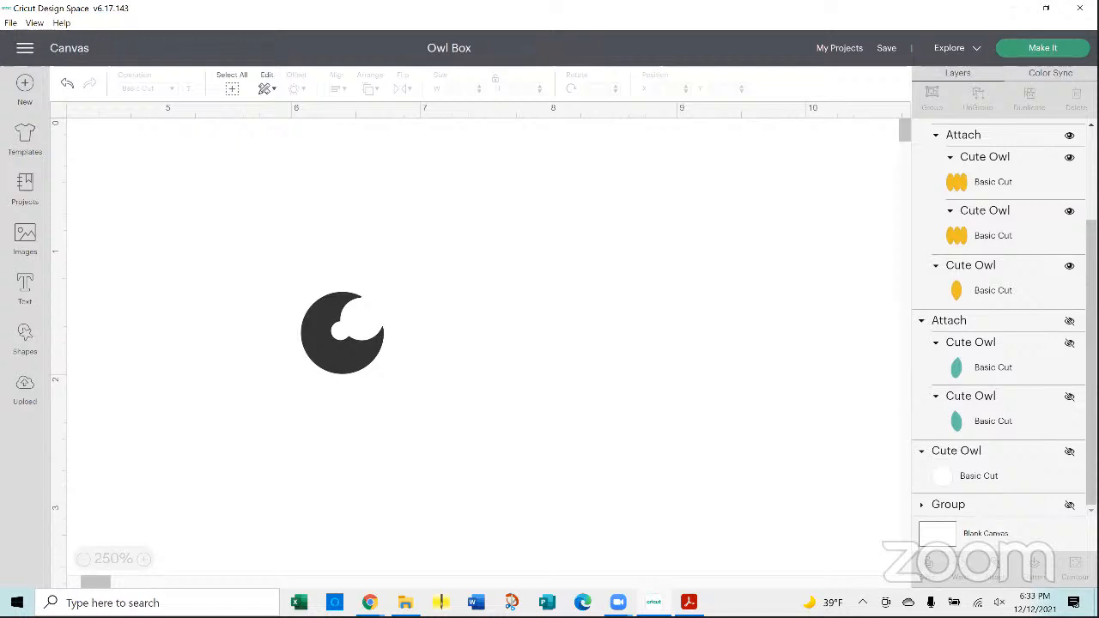
click(1069, 451)
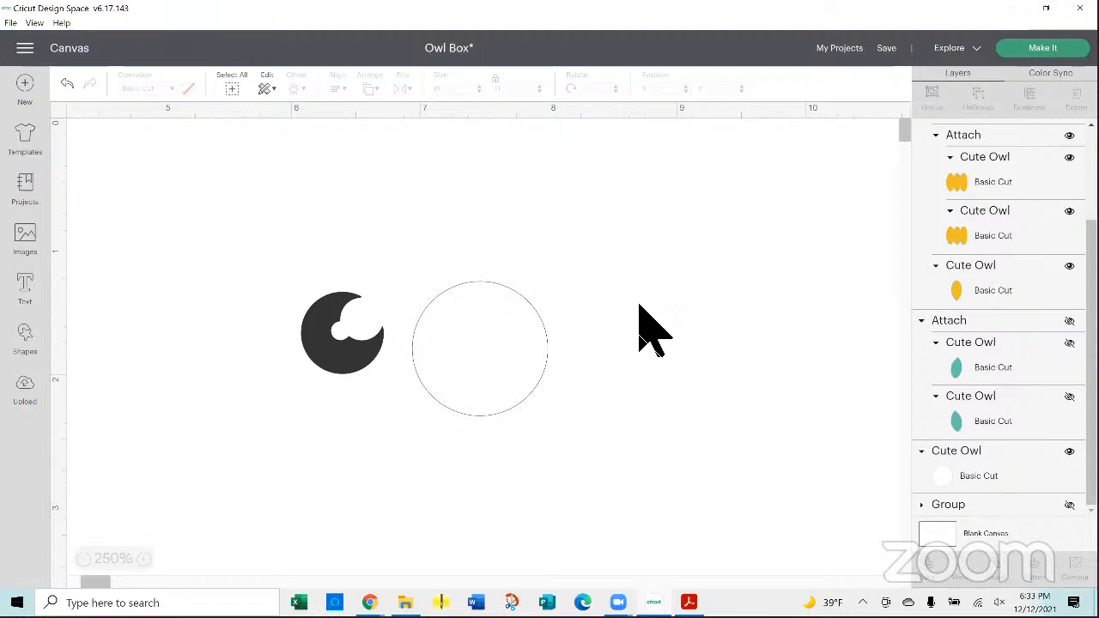
drag(359, 362, 502, 351)
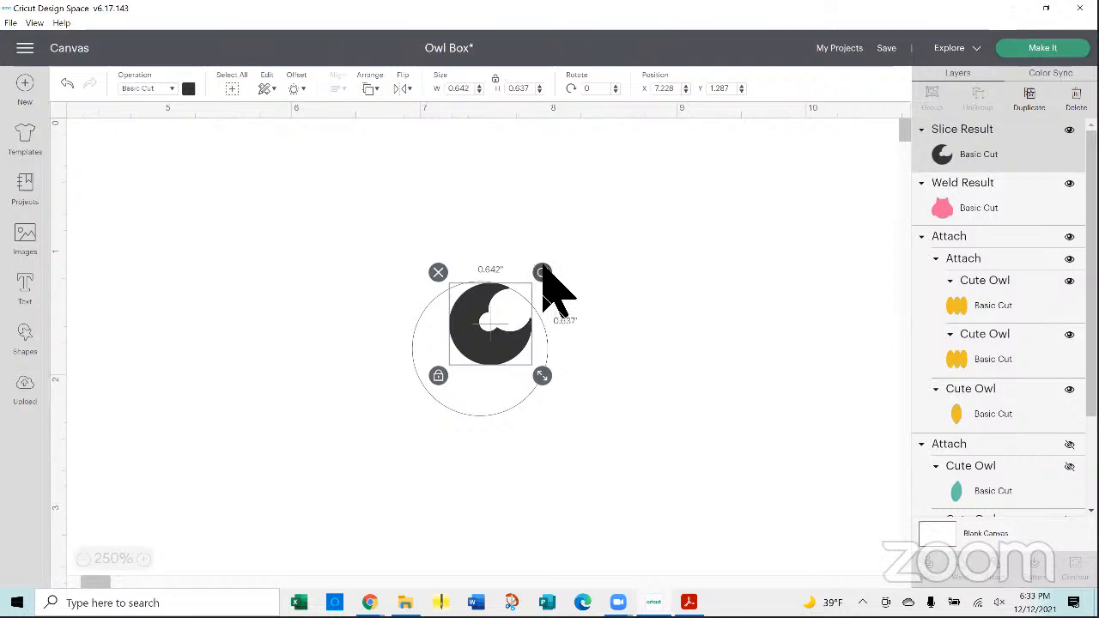
mouse_move(543, 273)
mouse_down()
mouse_move(521, 255)
mouse_move(545, 265)
mouse_move(554, 290)
mouse_move(545, 273)
mouse_move(523, 361)
mouse_move(539, 277)
mouse_move(520, 250)
mouse_move(540, 272)
mouse_up()
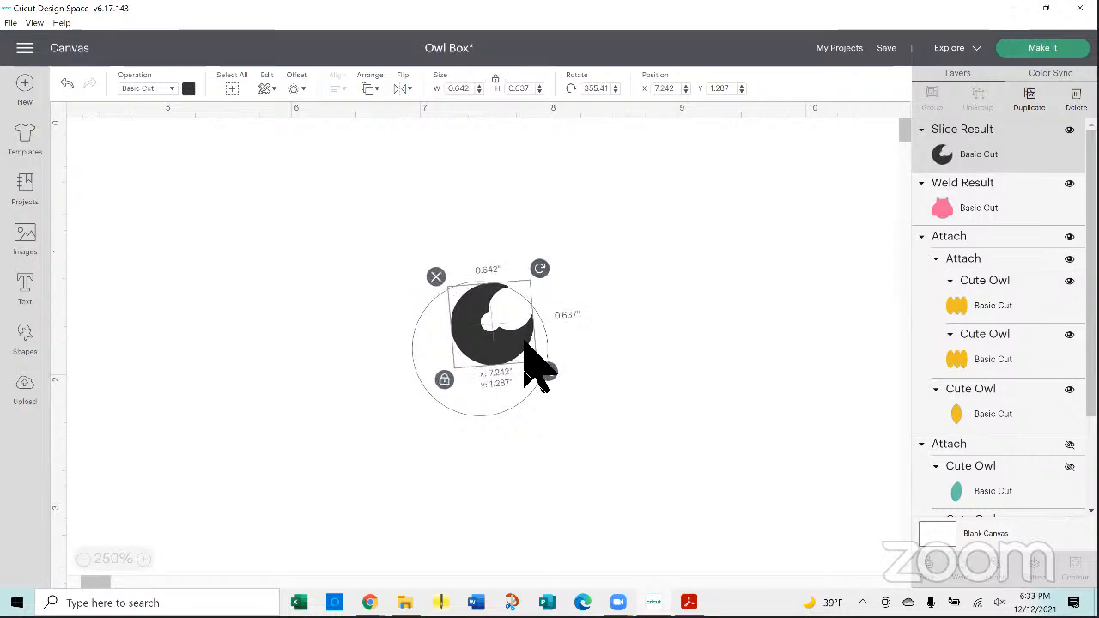
drag(524, 343, 526, 343)
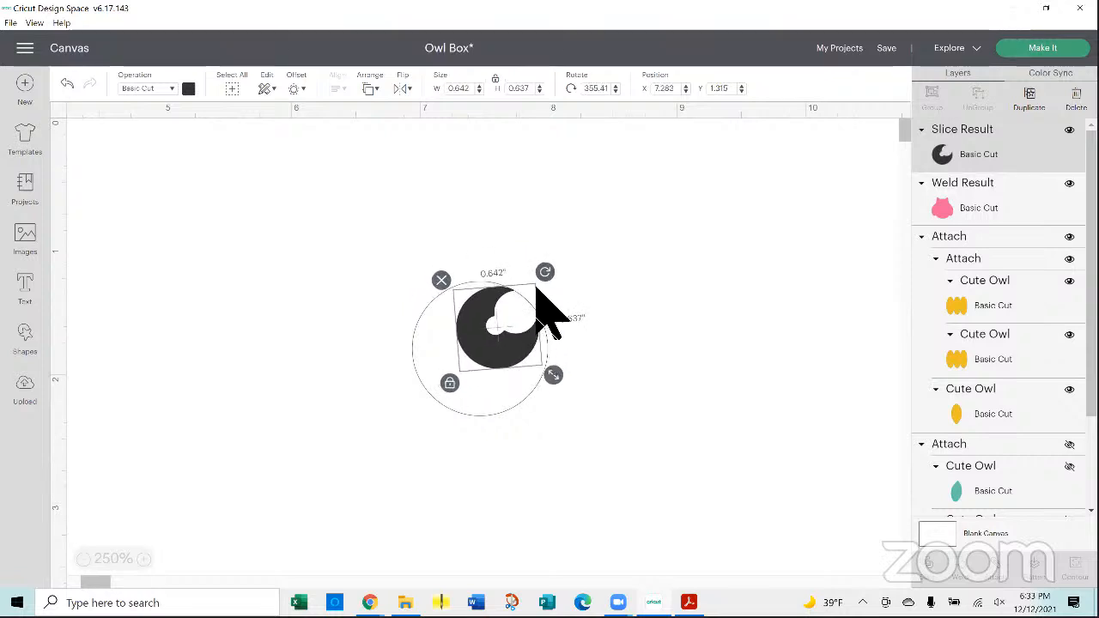
drag(544, 271, 542, 272)
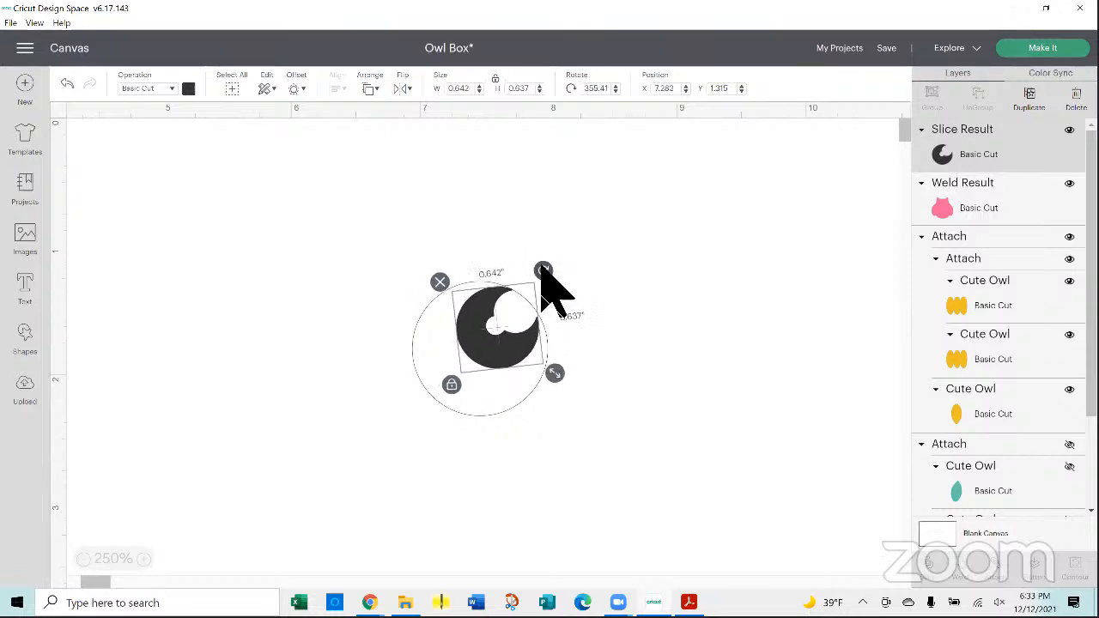
click(669, 346)
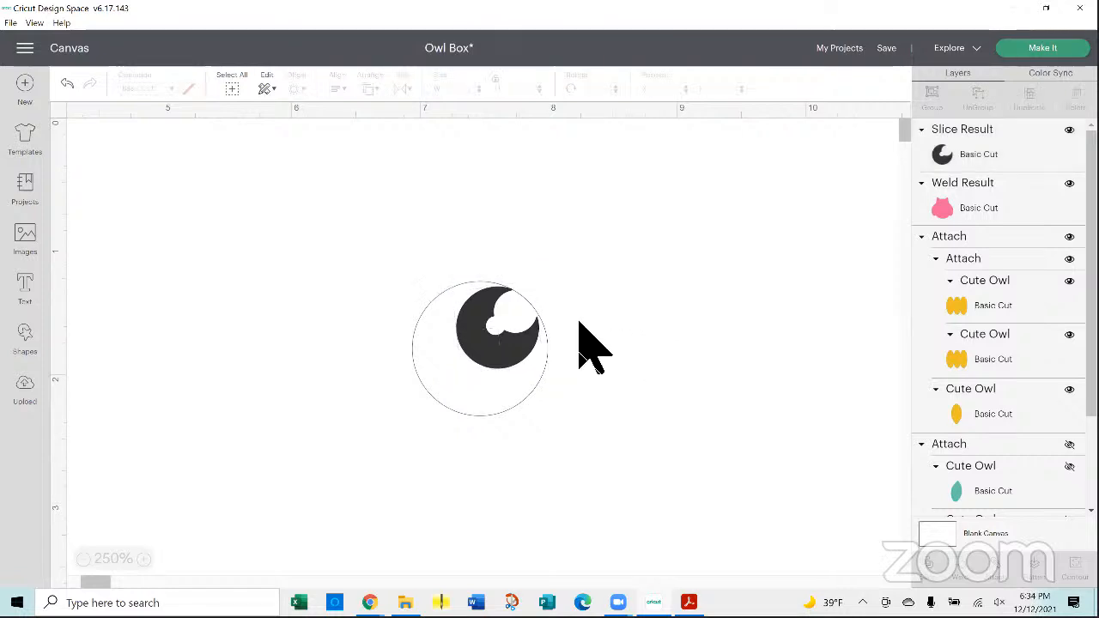
- Rotate the sliced pupil slightly further counterclockwise inside the white eye circle
drag(392, 247, 603, 450)
click(632, 422)
click(523, 355)
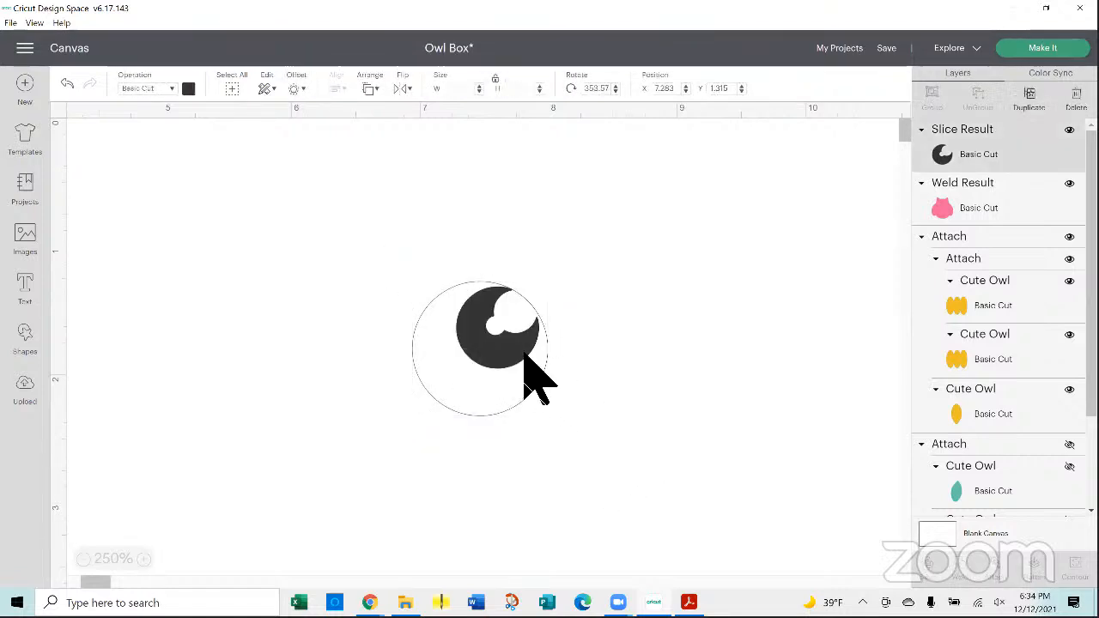
drag(546, 282, 541, 270)
click(627, 323)
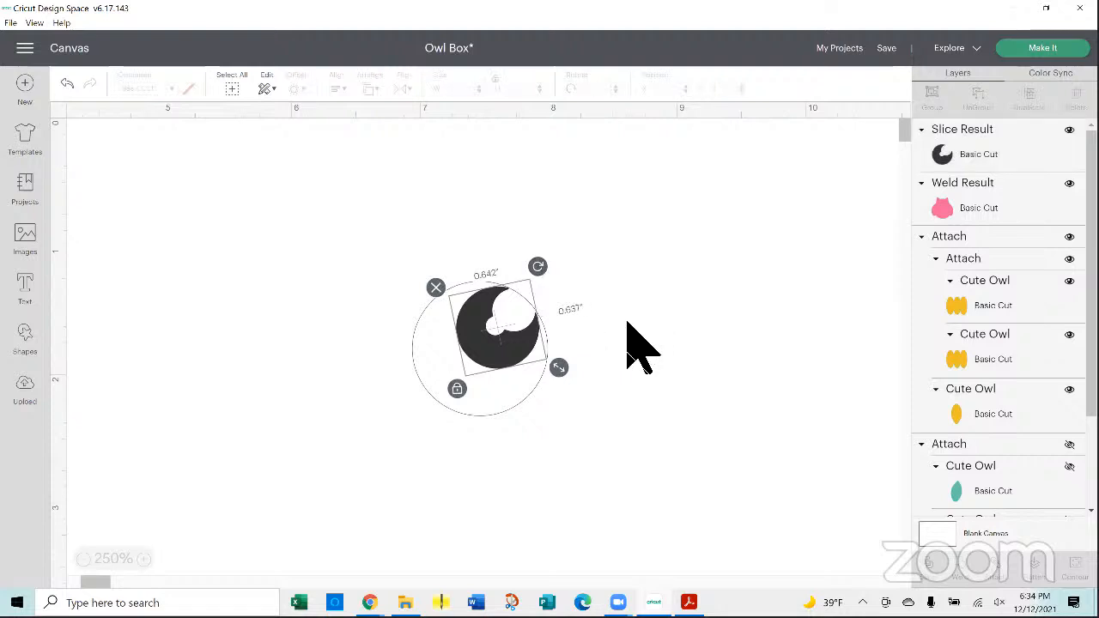
- Nudge the sliced pupil to X 7.297, Y 1.315 and group it with the white eye circle
click(530, 378)
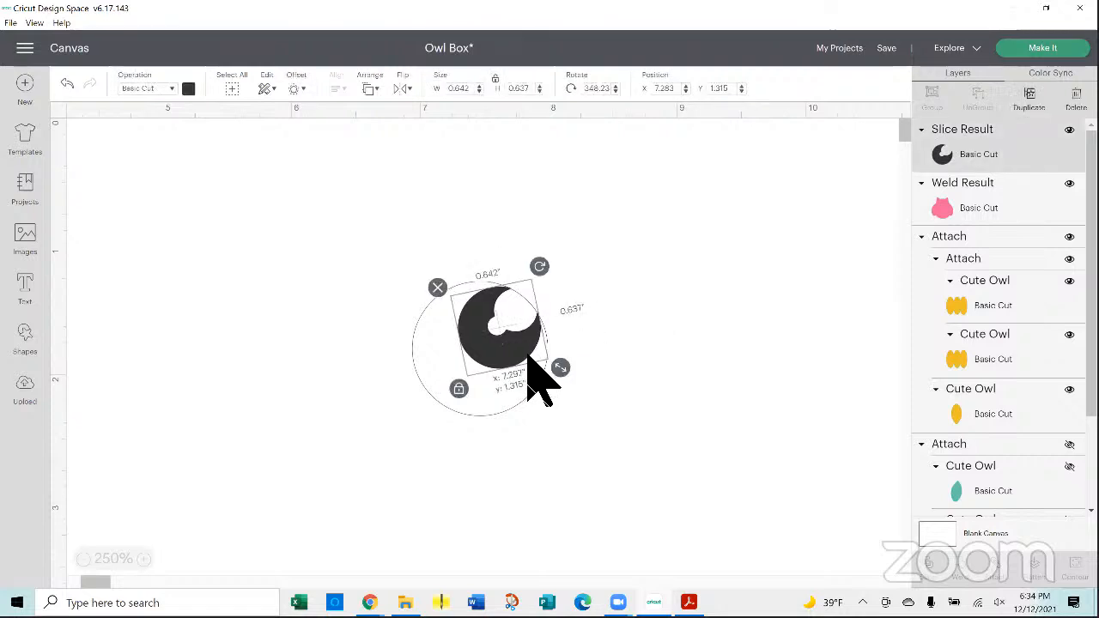
click(599, 327)
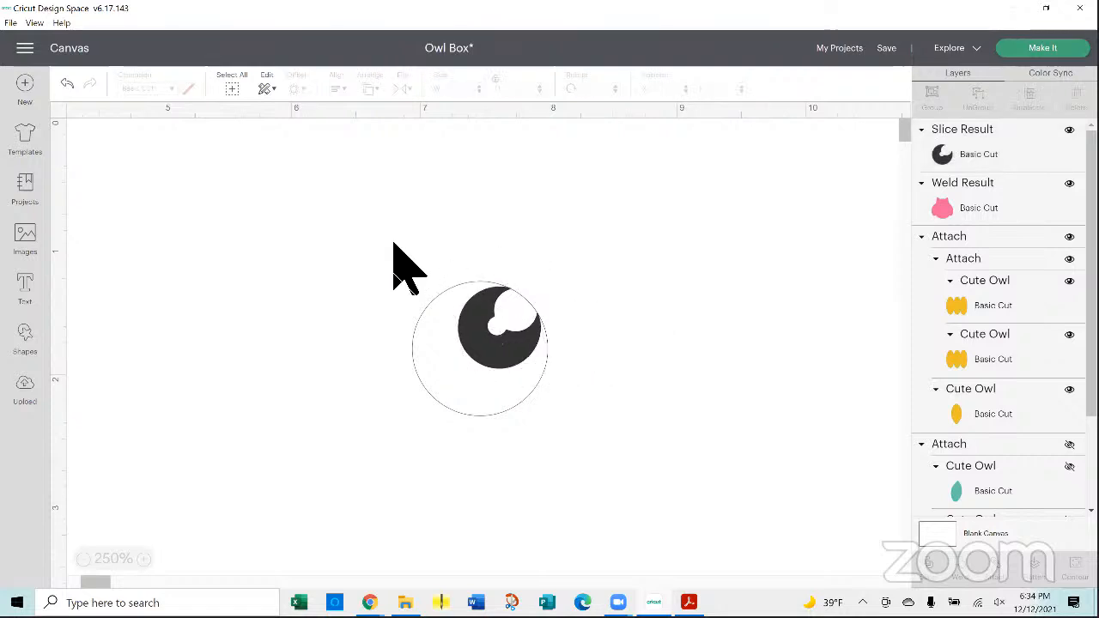
drag(376, 238, 596, 460)
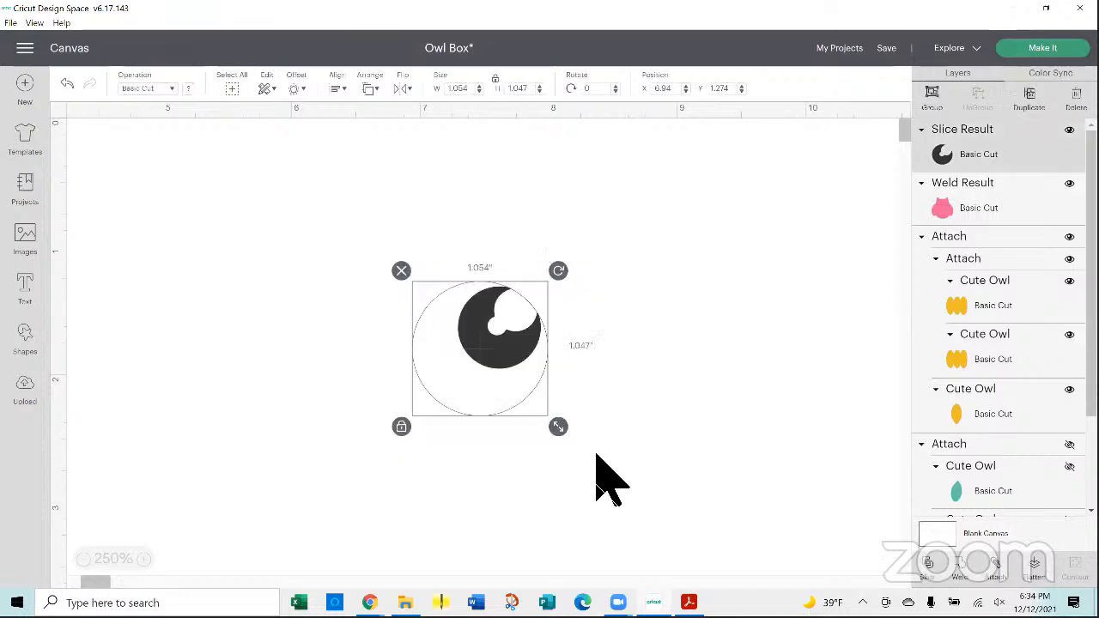
right_click(514, 410)
click(560, 230)
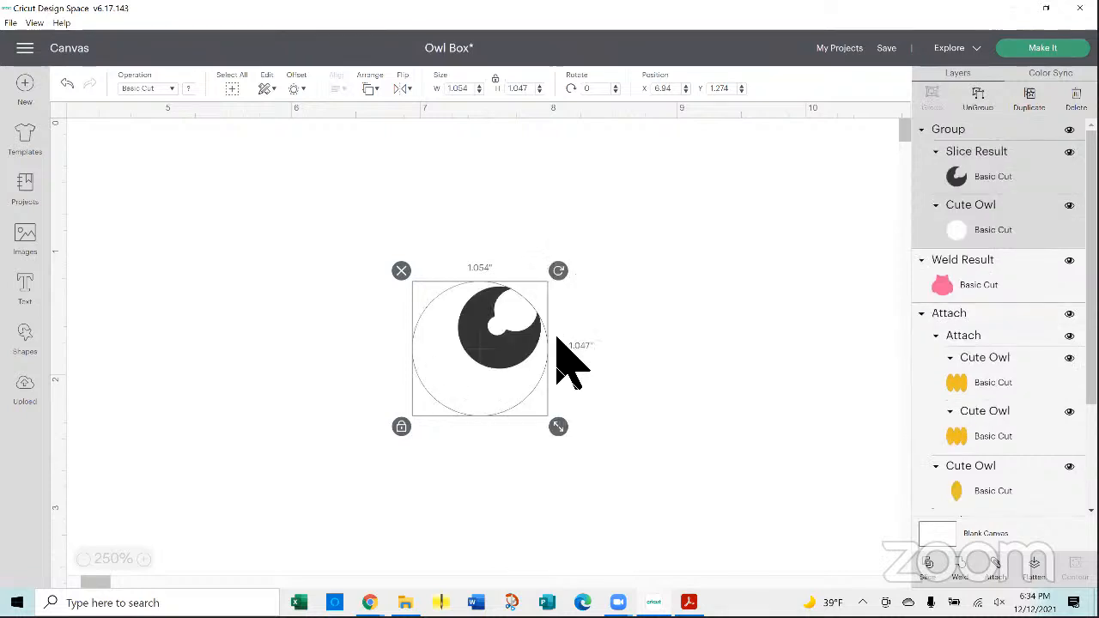
- Duplicate the grouped eye and place the copy beside the original at about X 8.329, Y 1.288
right_click(504, 367)
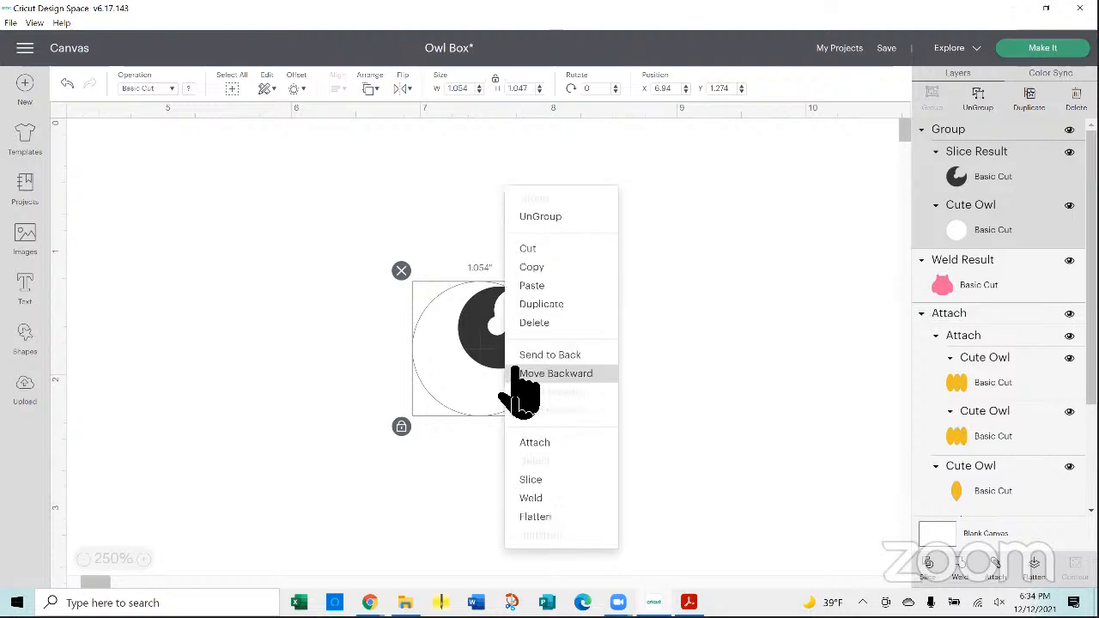
click(537, 304)
drag(525, 385, 671, 352)
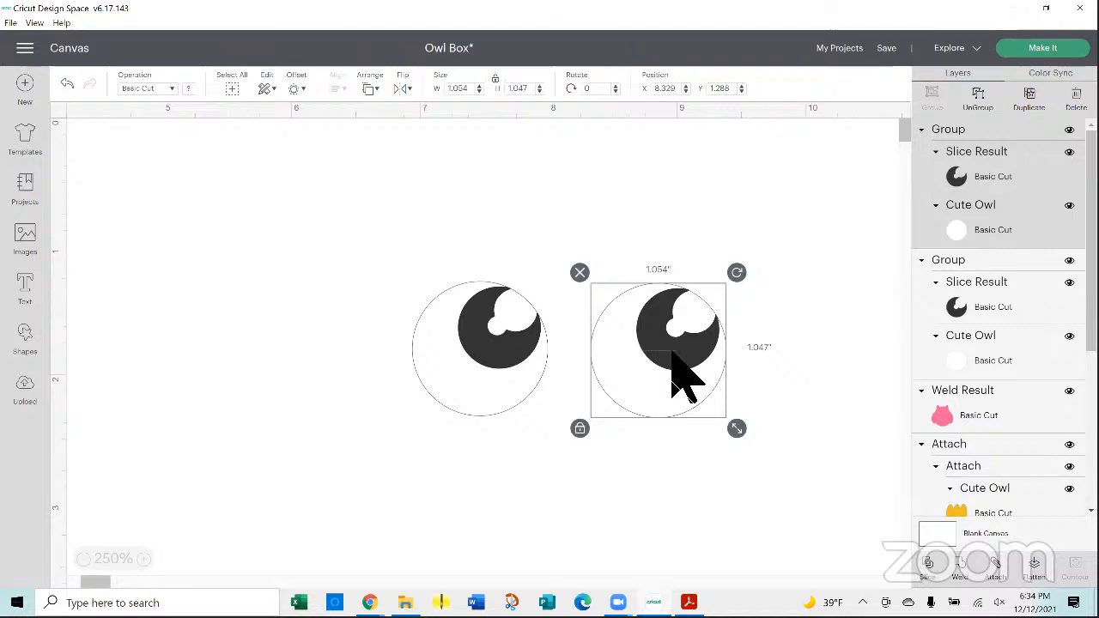
- Center the attached beak and feet horizontally on the pink owl body and align their bottom edges
click(121, 559)
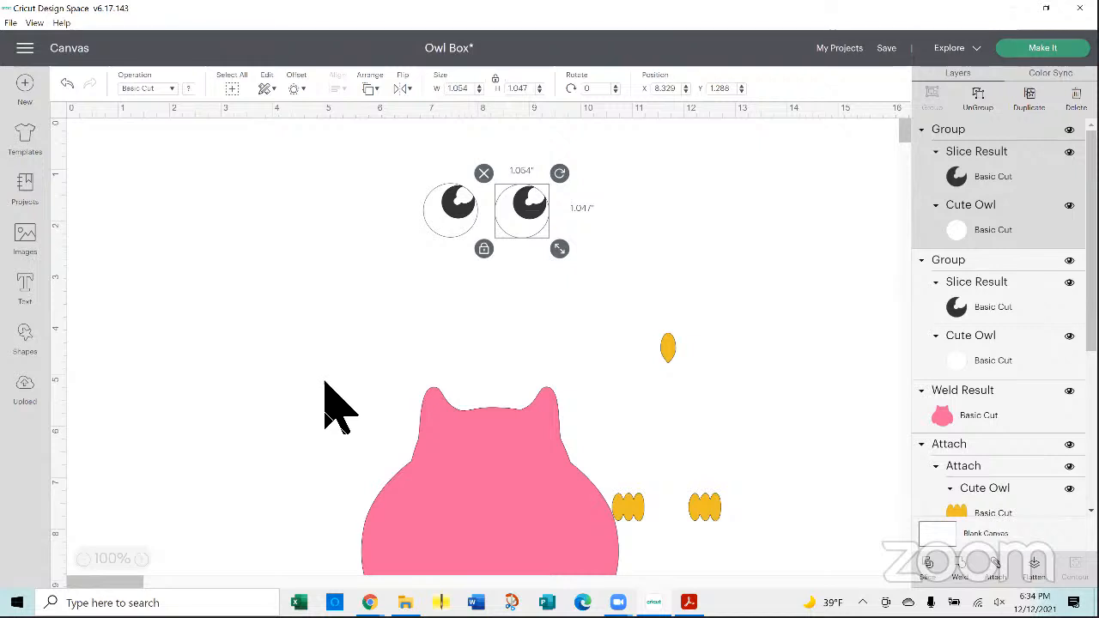
scroll(531, 420, down, 4)
scroll(531, 420, up, 4)
click(539, 429)
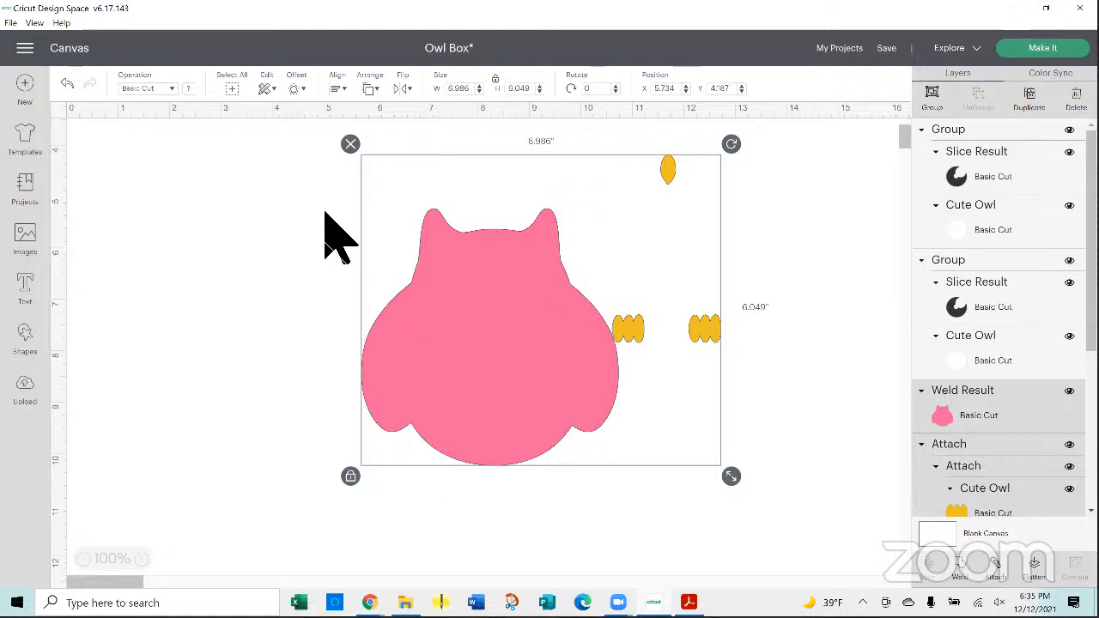
click(337, 89)
click(402, 146)
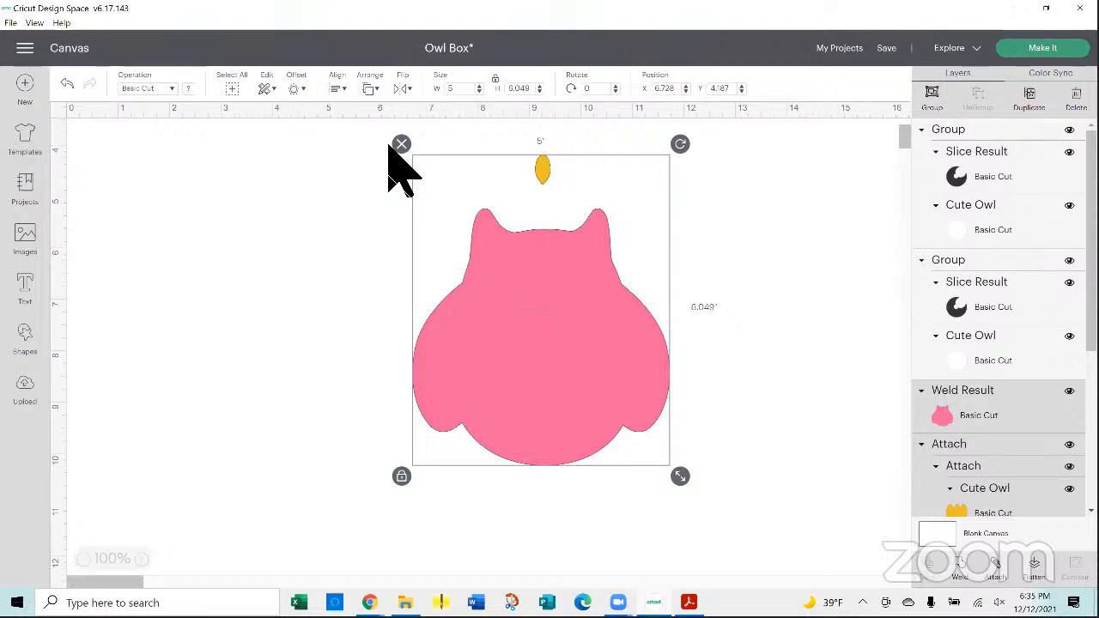
click(337, 88)
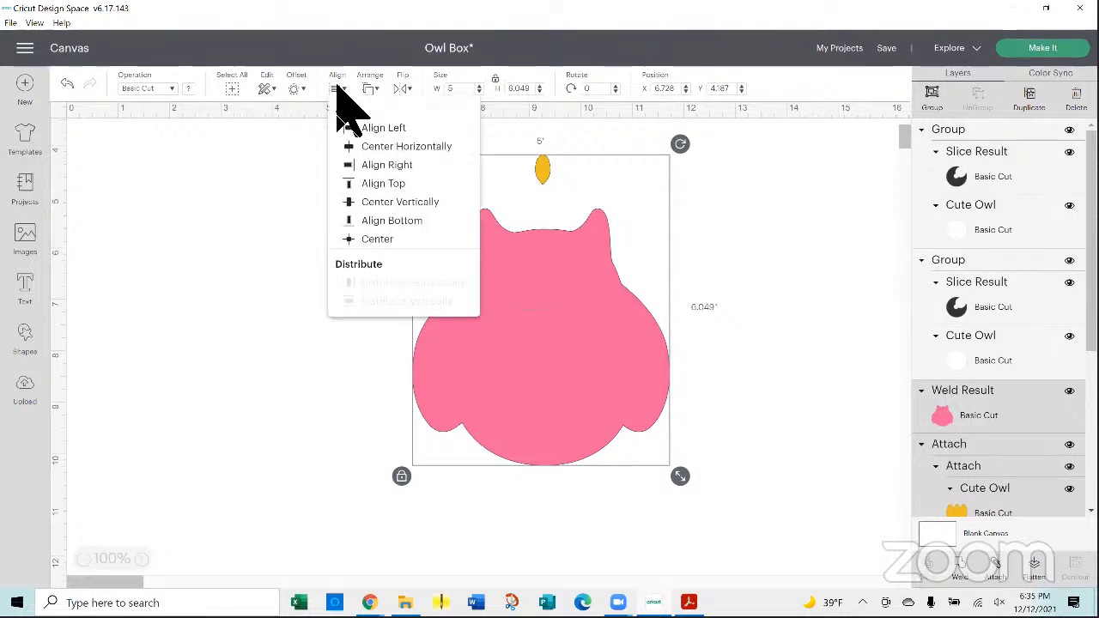
click(395, 222)
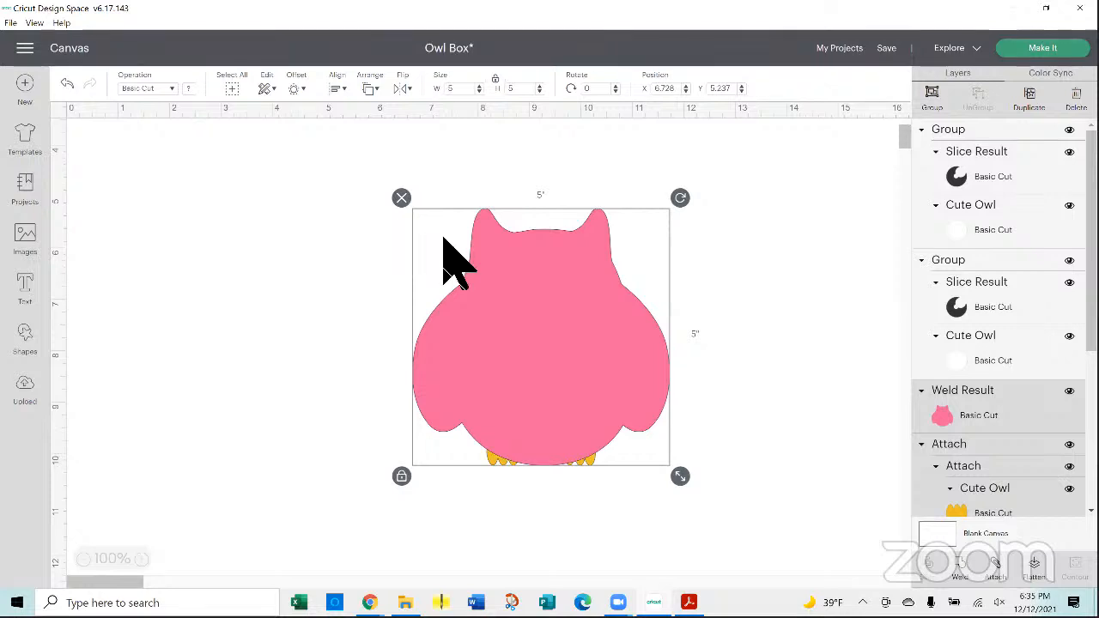
- Send the pink owl body to the back, behind the beak and feet
click(292, 273)
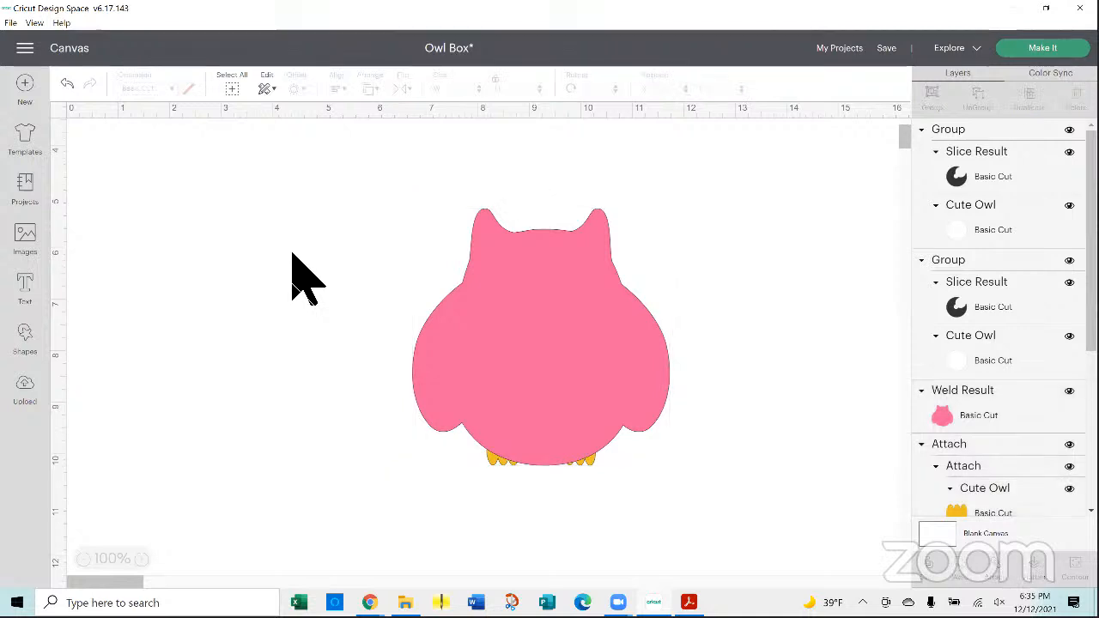
click(541, 357)
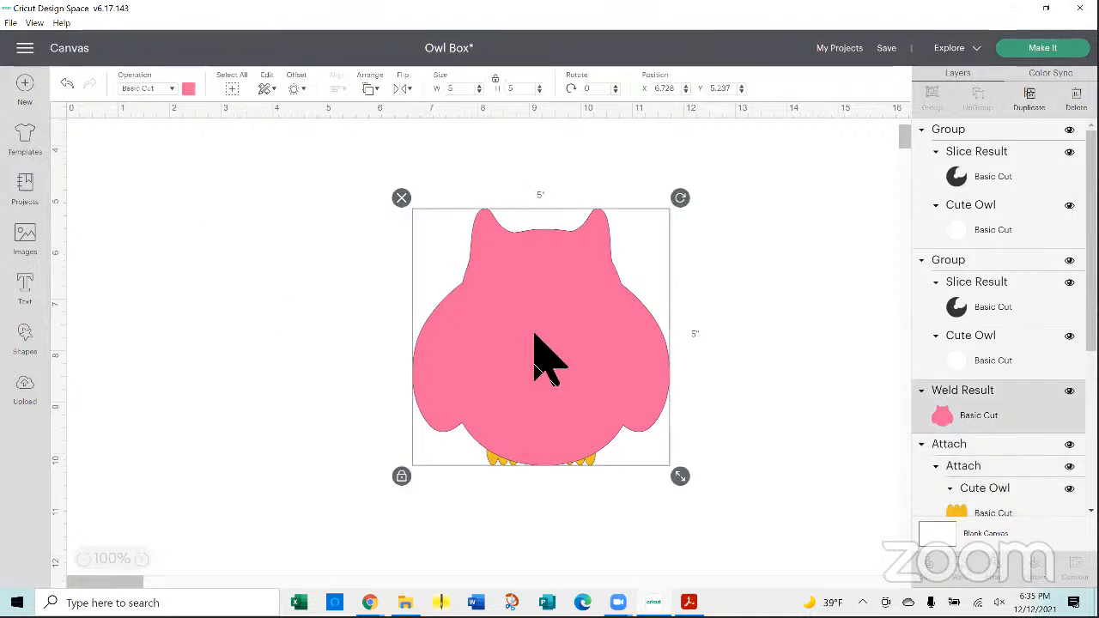
click(372, 89)
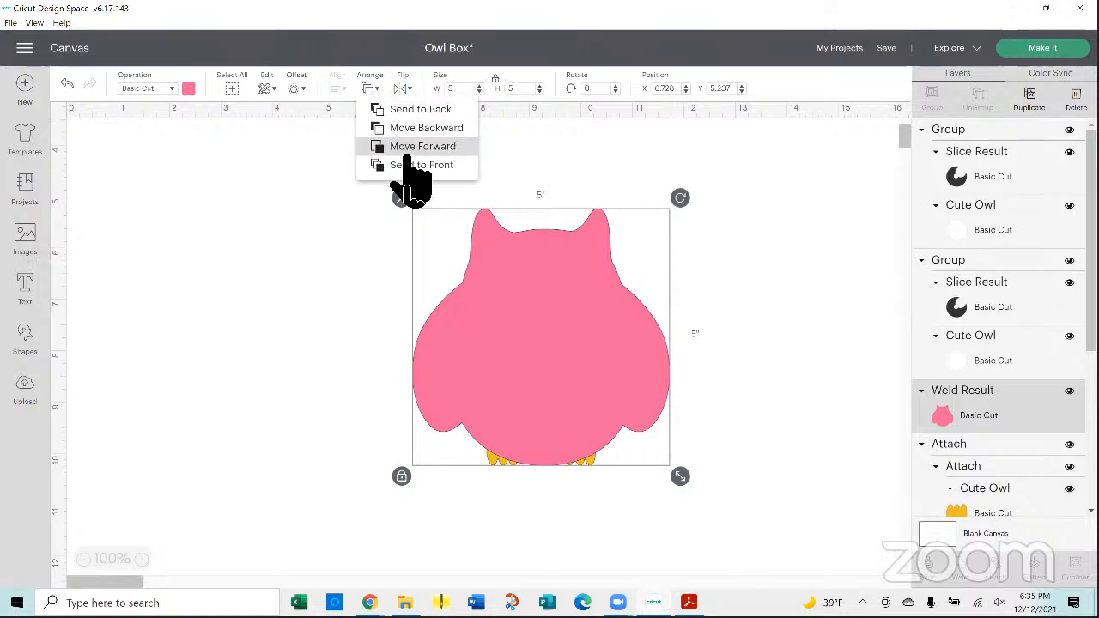
click(419, 109)
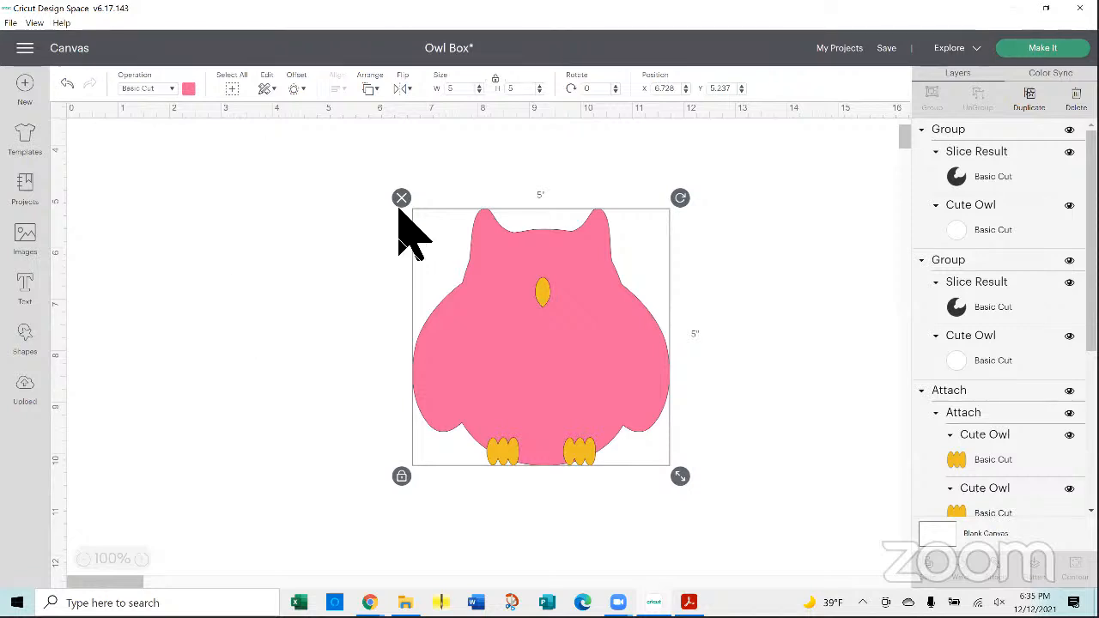
- Move the owl body together with its beak and feet beside the eyes, to about X 9.603, Y 0.973
click(338, 201)
drag(401, 171, 700, 515)
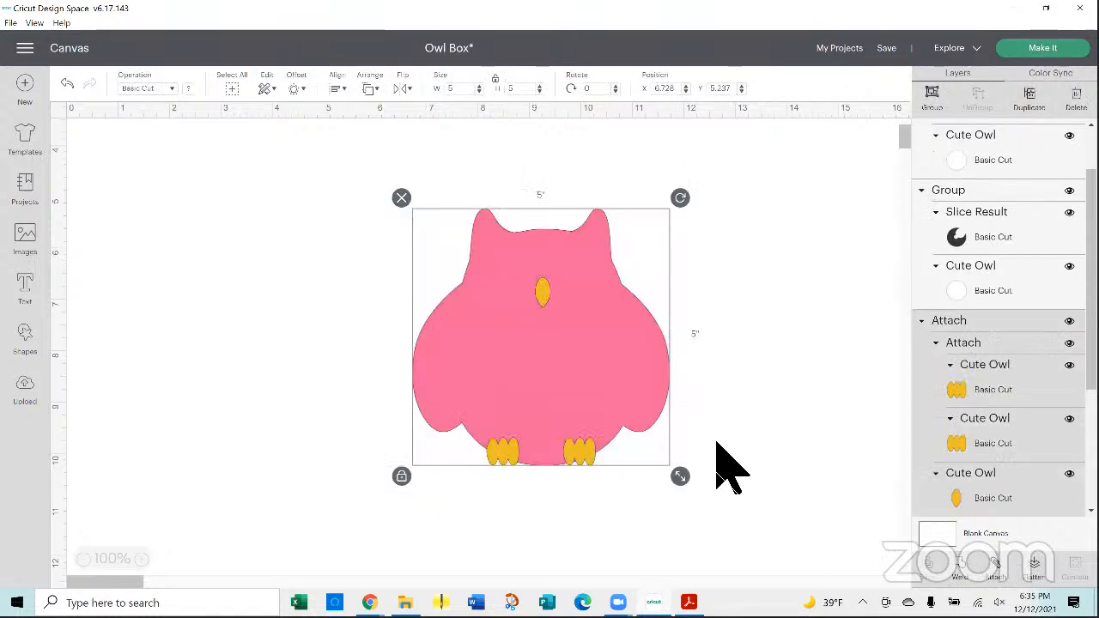
scroll(725, 468, up, 3)
drag(589, 521, 729, 287)
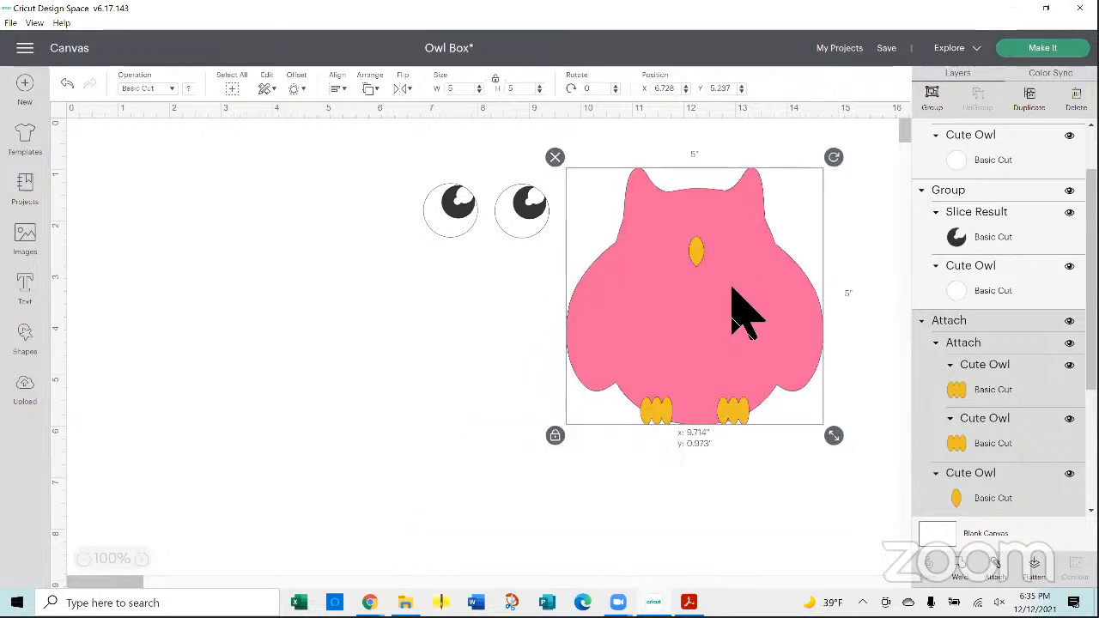
click(354, 361)
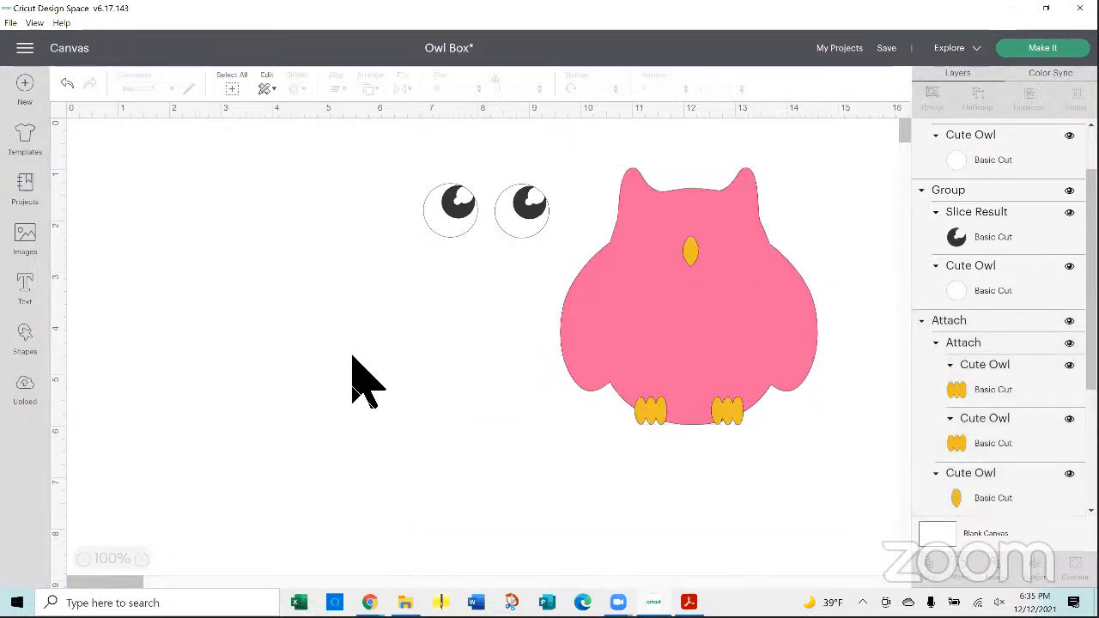
- Place the two grouped eyes on the owl's face, one on each side of the beak
drag(520, 237, 712, 240)
drag(464, 225, 666, 247)
click(524, 229)
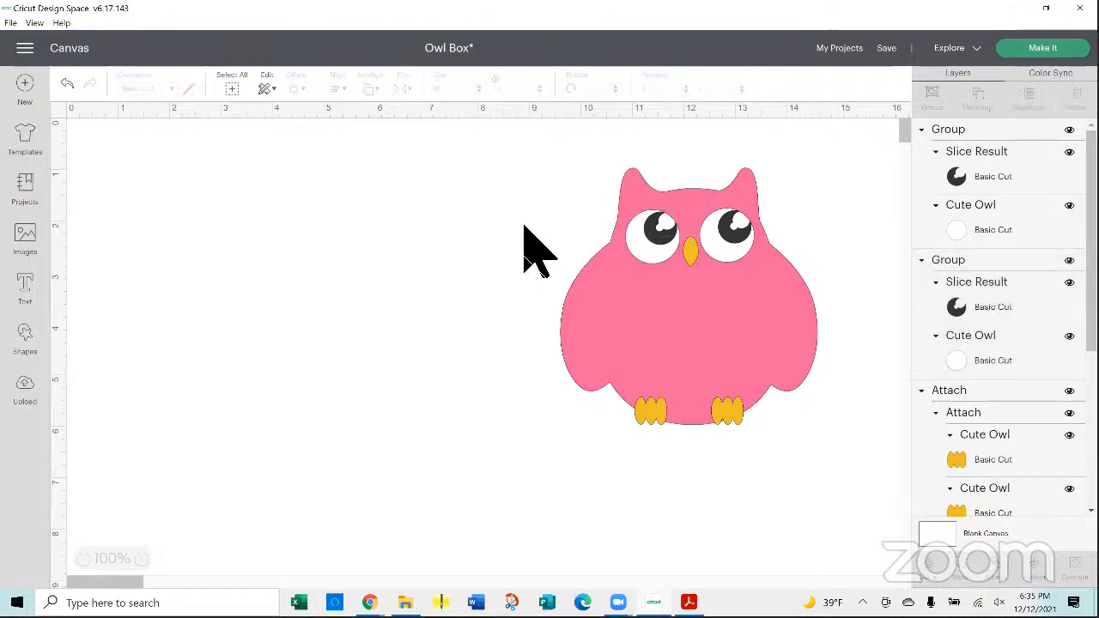
- Align the two grouped eyes by their top edges
click(648, 239)
shift+click(743, 243)
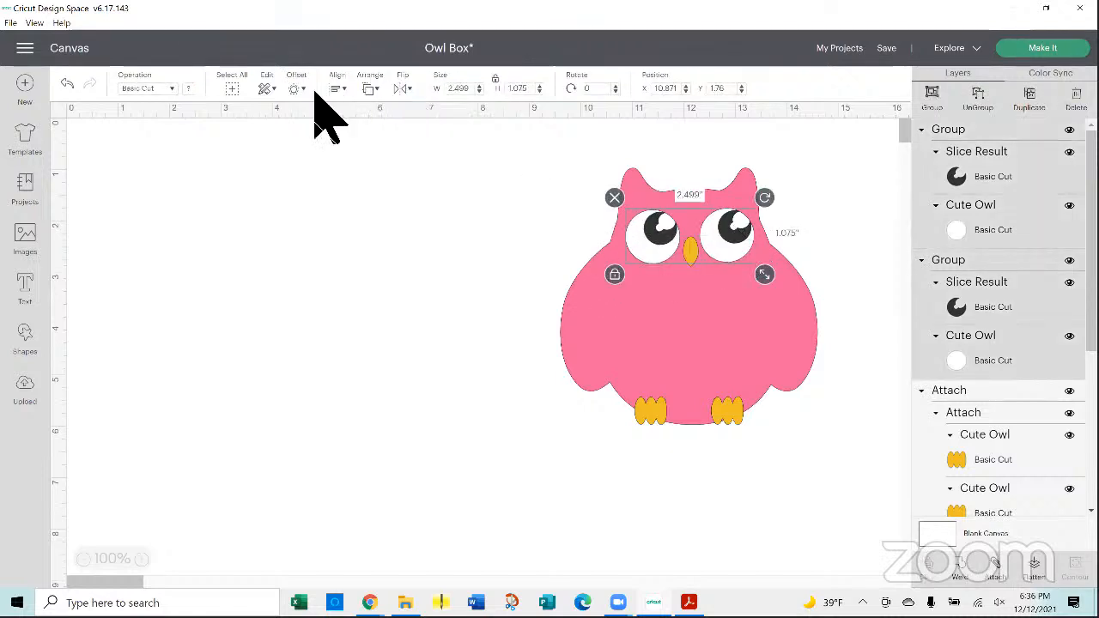
click(341, 89)
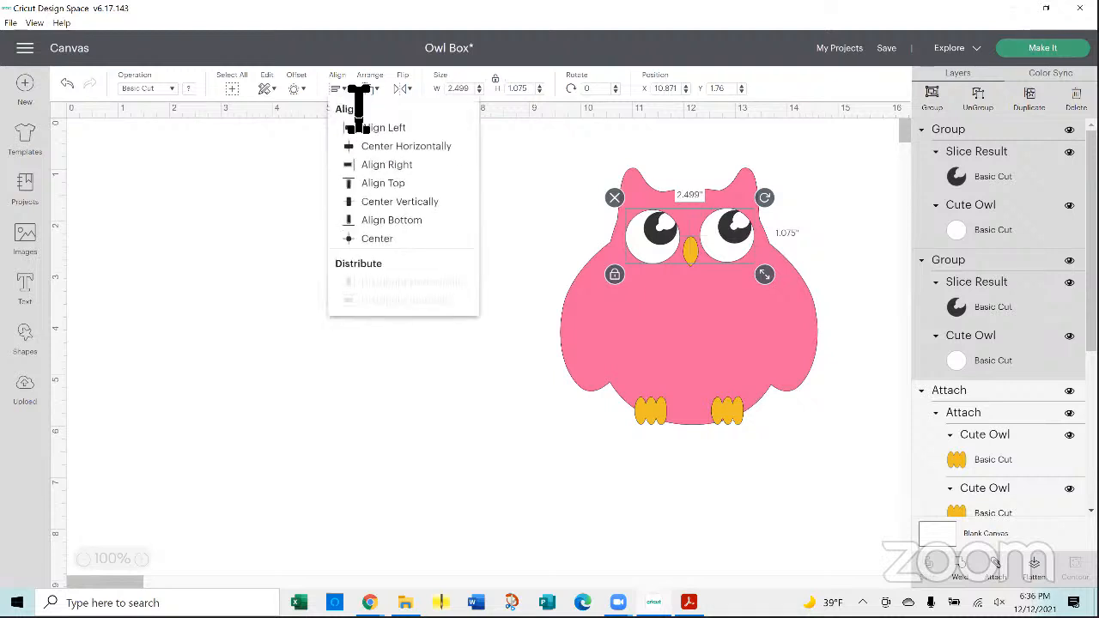
click(376, 183)
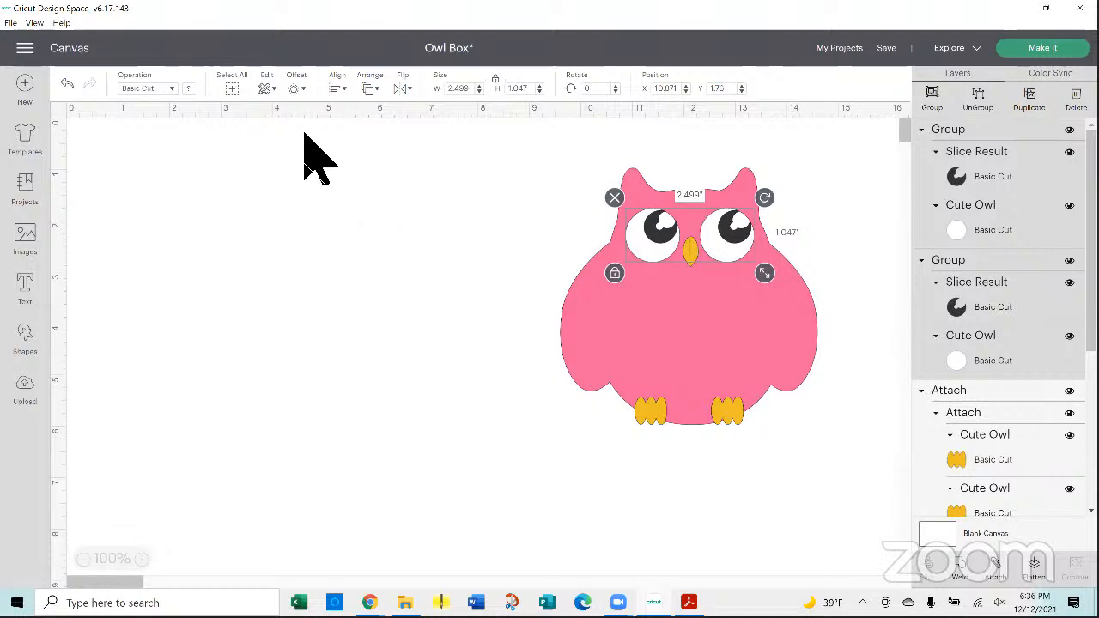
click(525, 182)
- Try to center all the owl pieces horizontally with the eyes still separate, and undo the alignment
drag(550, 148, 854, 508)
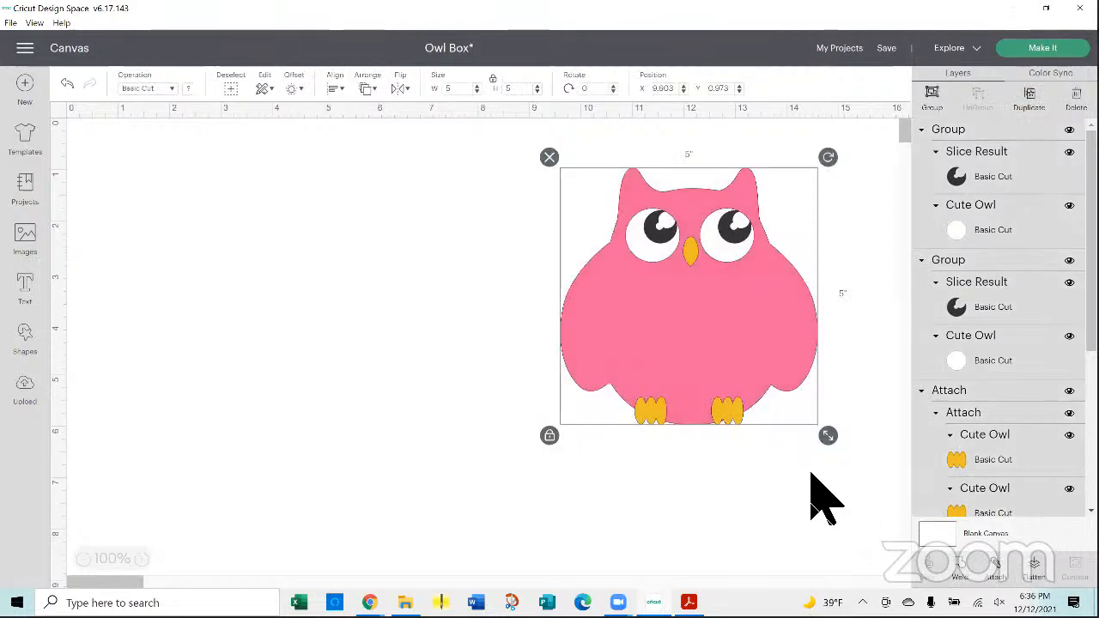
click(337, 88)
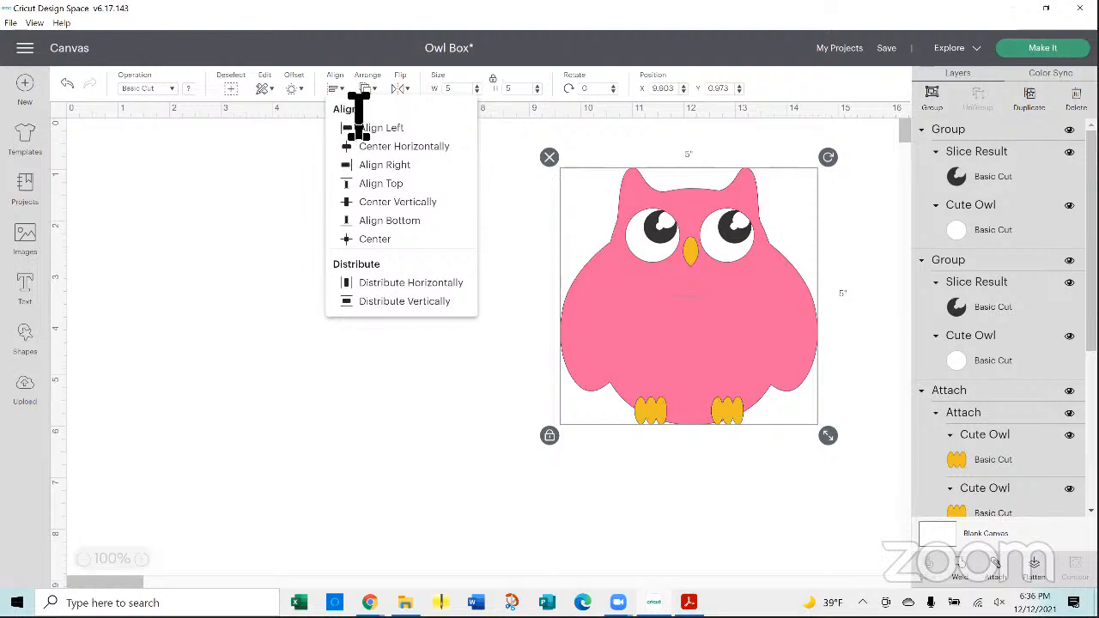
click(375, 148)
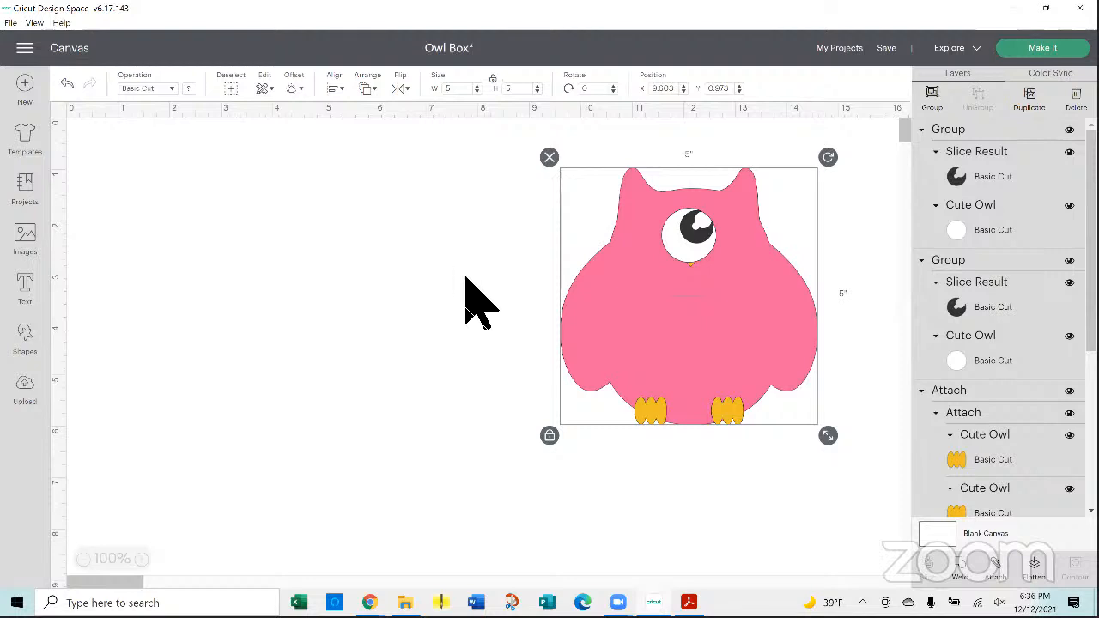
click(69, 85)
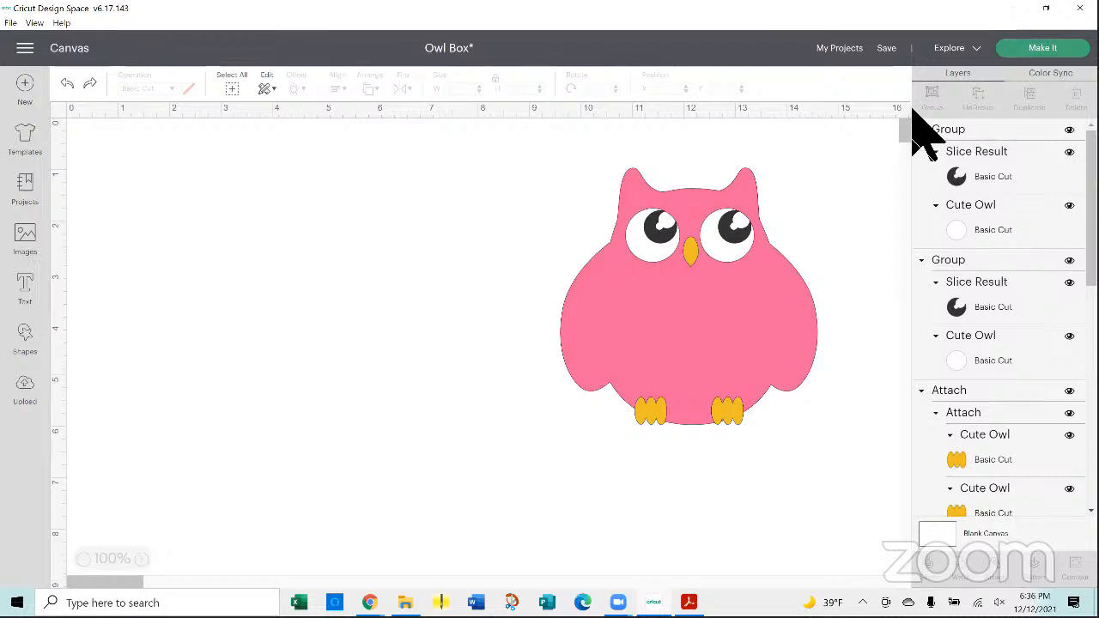
- Save the project and group the two eyes together as one unit
mouse_move(886, 49)
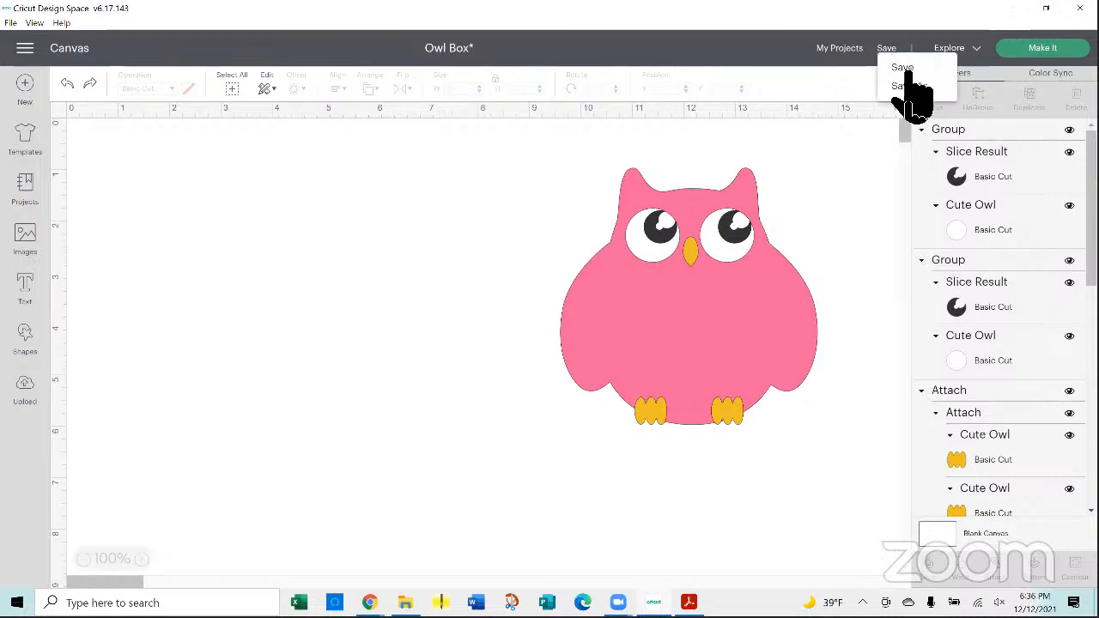
click(898, 69)
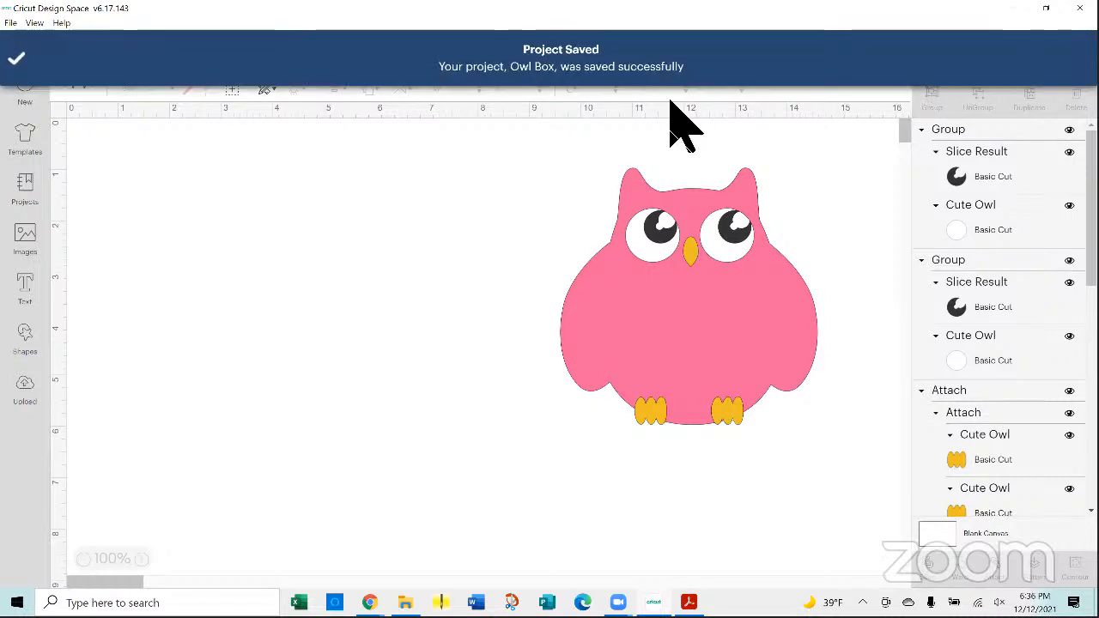
click(648, 239)
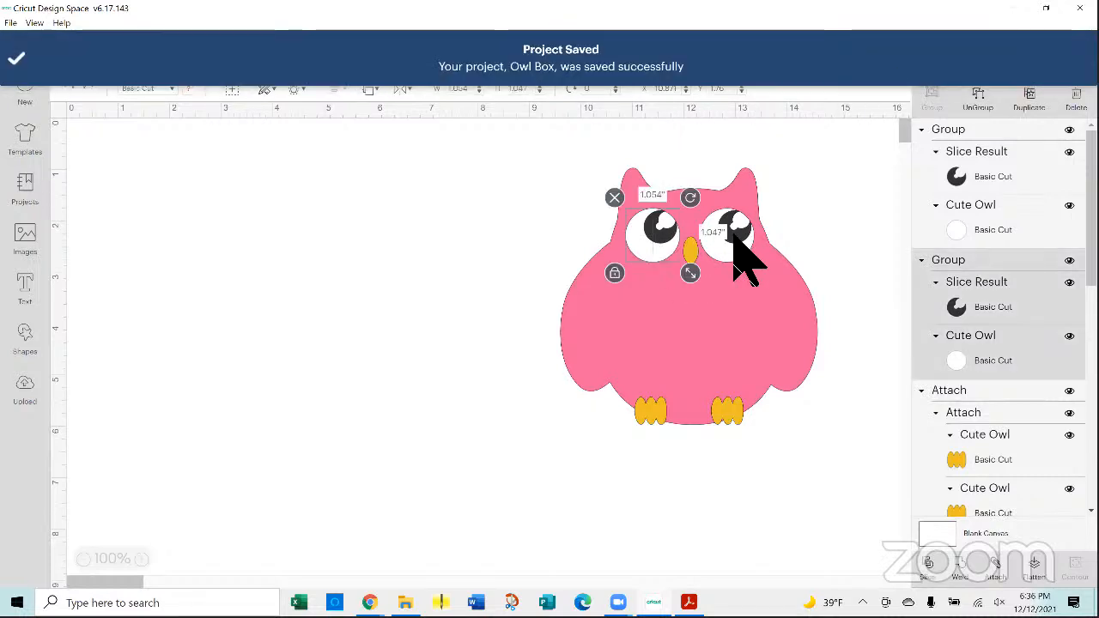
shift+click(729, 232)
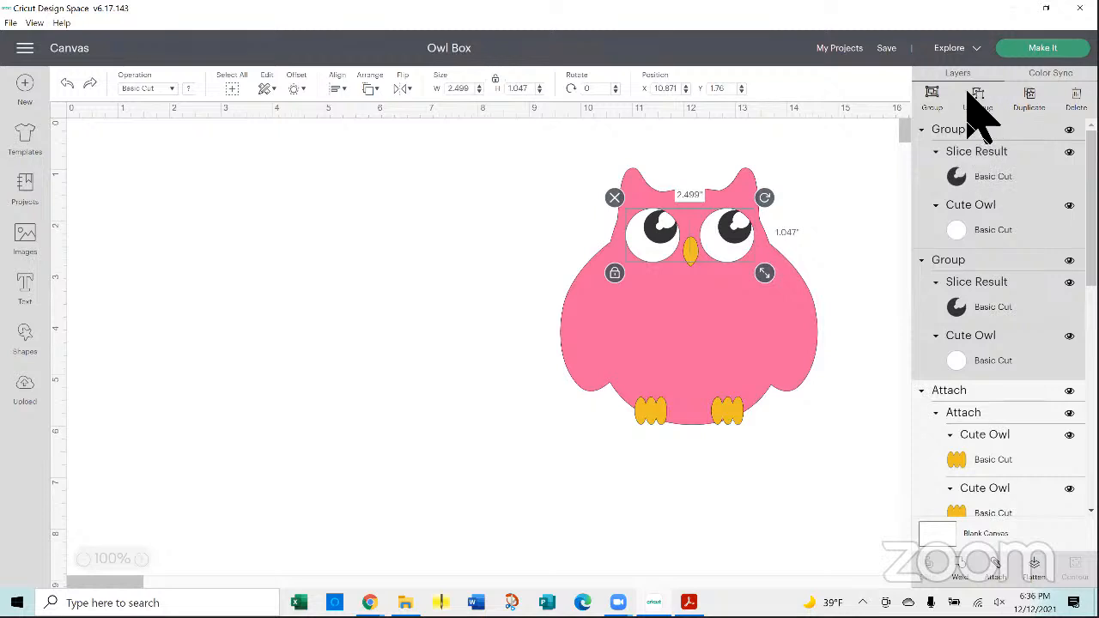
click(933, 97)
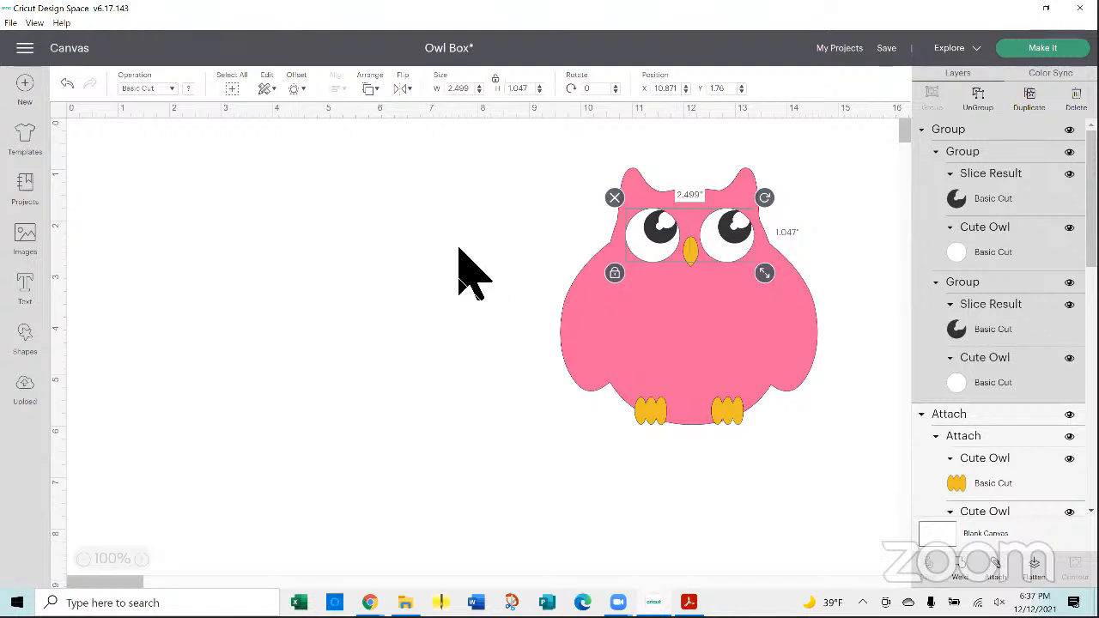
- Center all the owl pieces horizontally with the eyes grouped, and select the eye group
drag(571, 153, 872, 501)
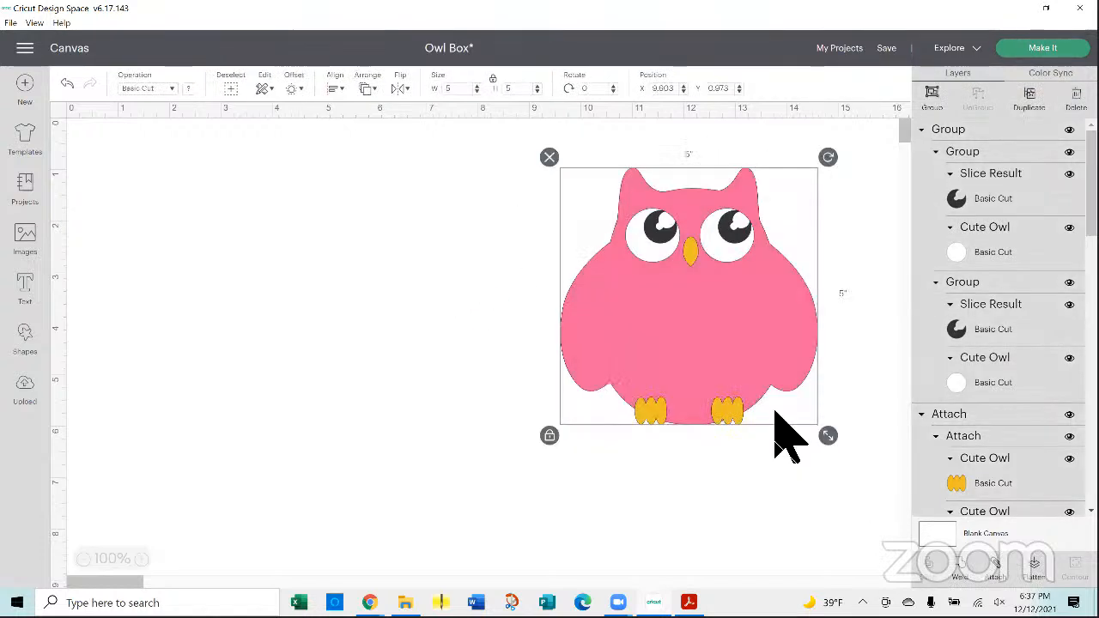
click(344, 89)
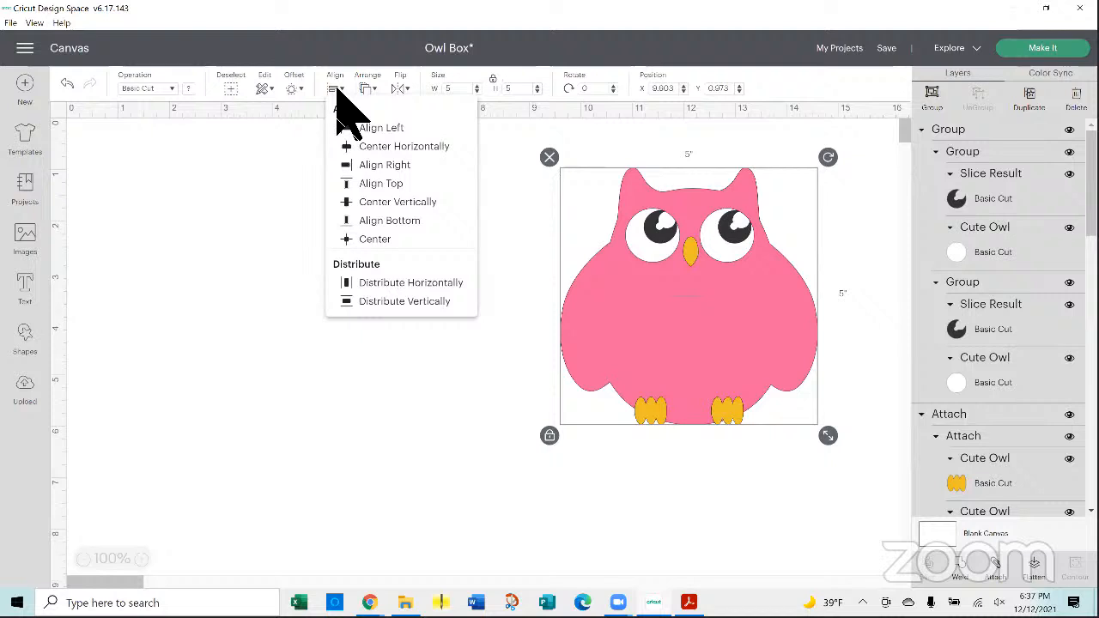
click(361, 150)
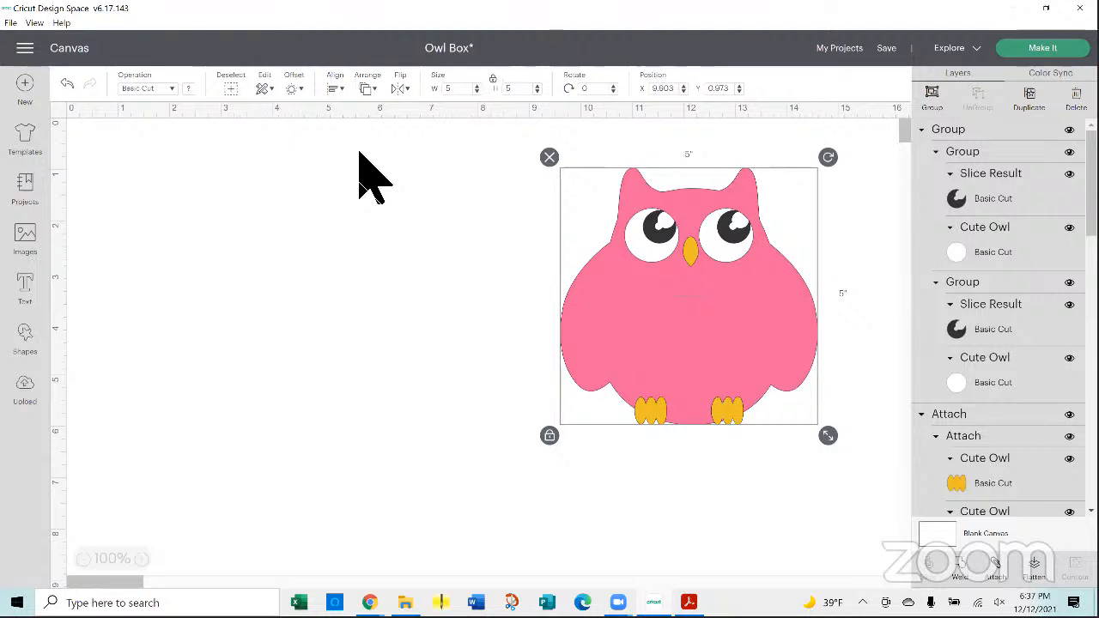
click(359, 153)
click(671, 239)
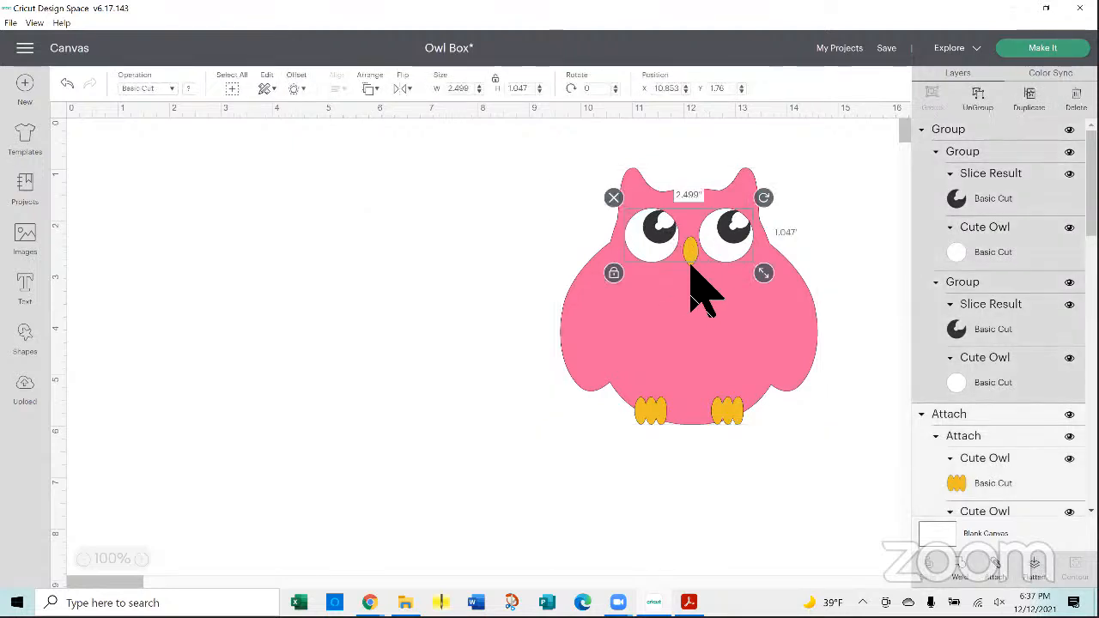
- Group the eyes with the attached beak and feet, move them off the body to its right, and ungroup them
shift+click(721, 421)
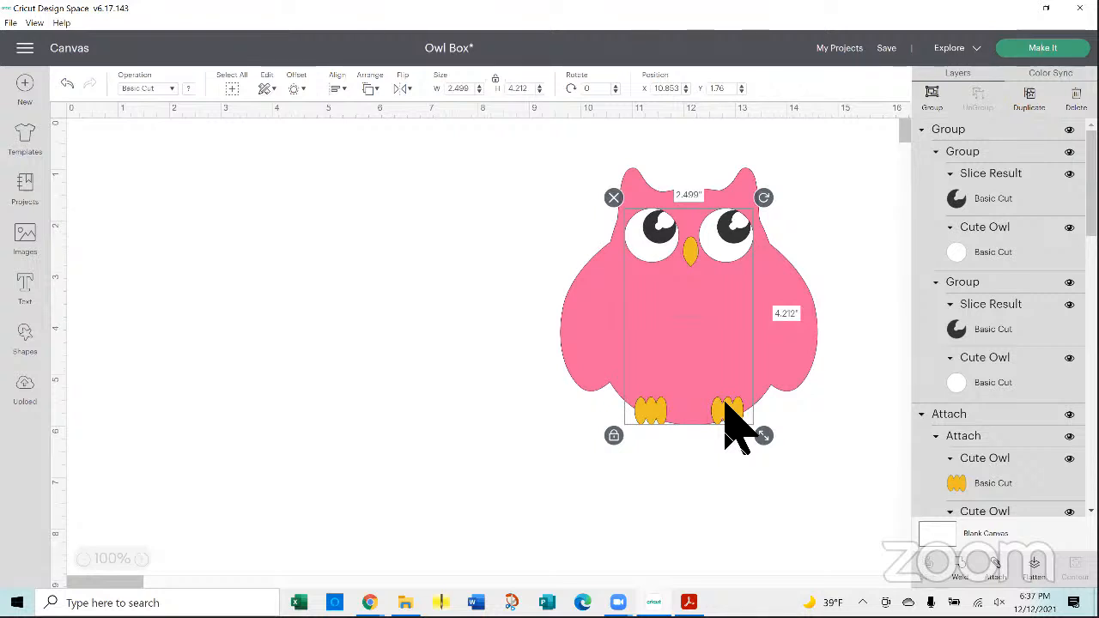
right_click(730, 250)
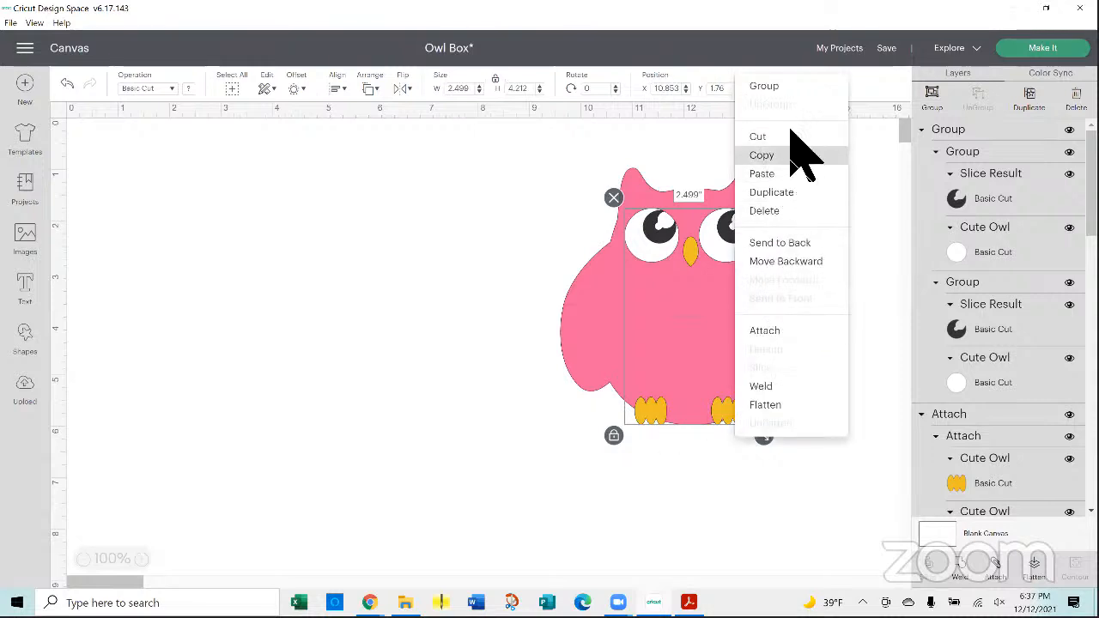
click(786, 85)
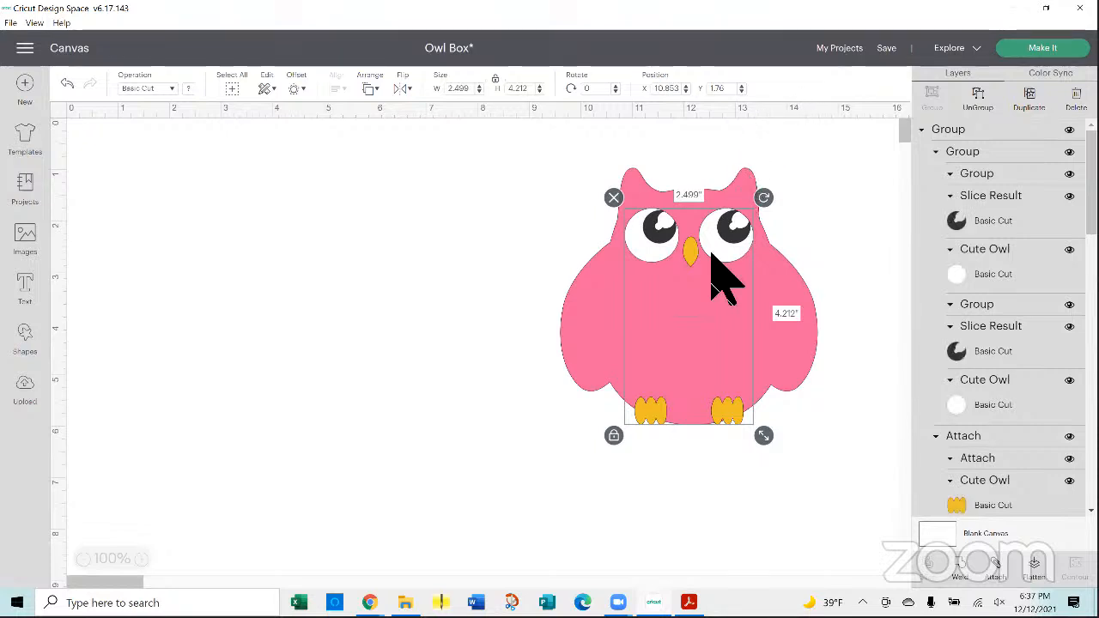
drag(697, 386, 908, 399)
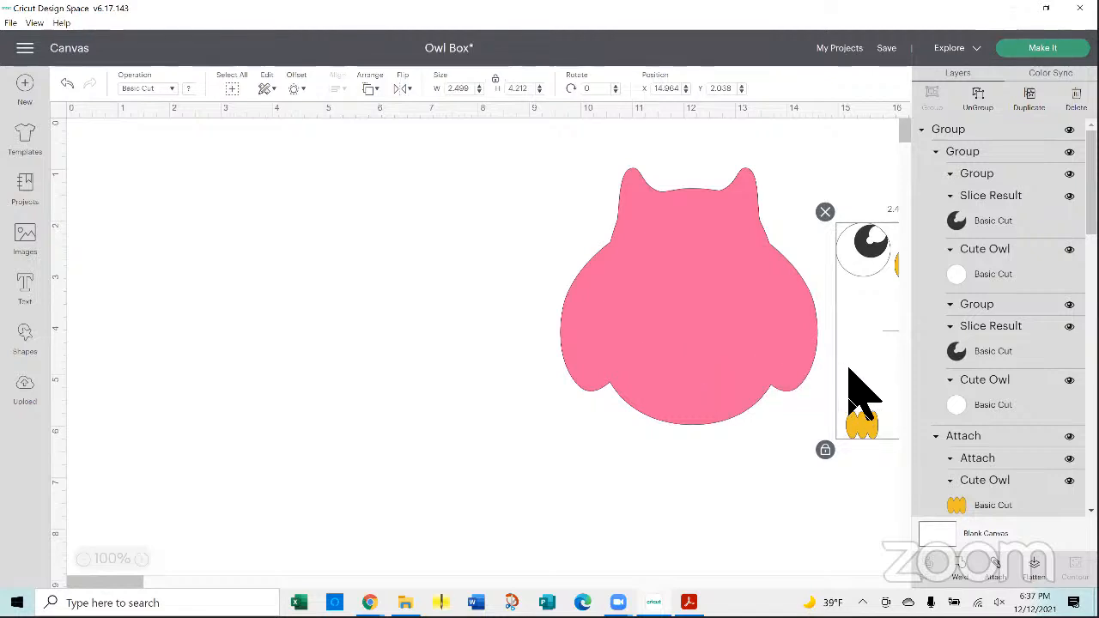
click(987, 98)
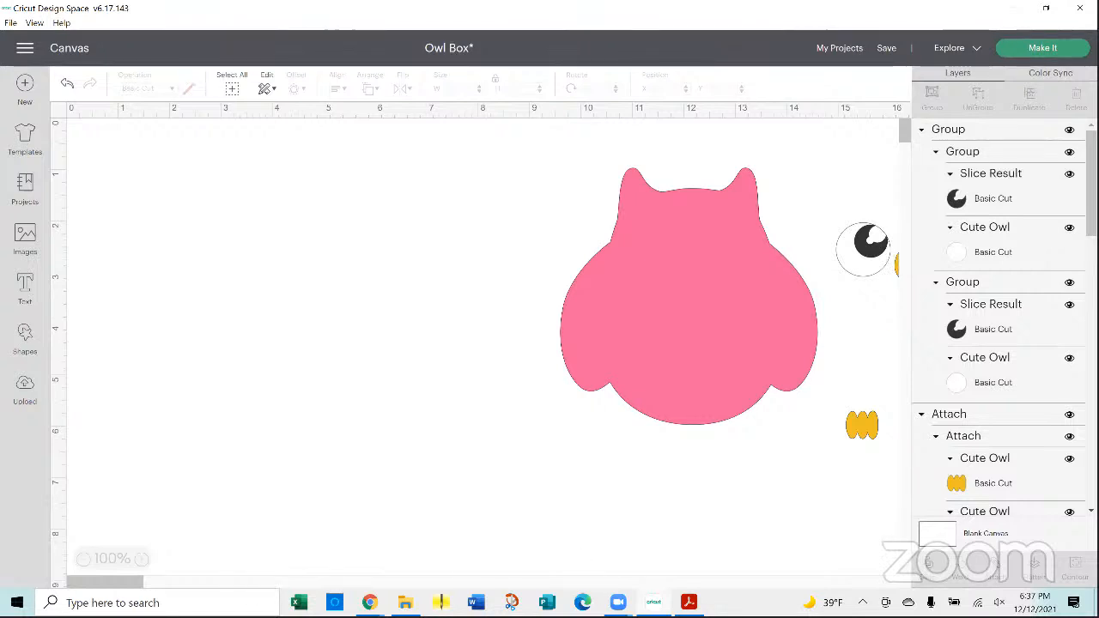
- Move the attached beak and feet down, clear of the eyes
drag(105, 583, 174, 582)
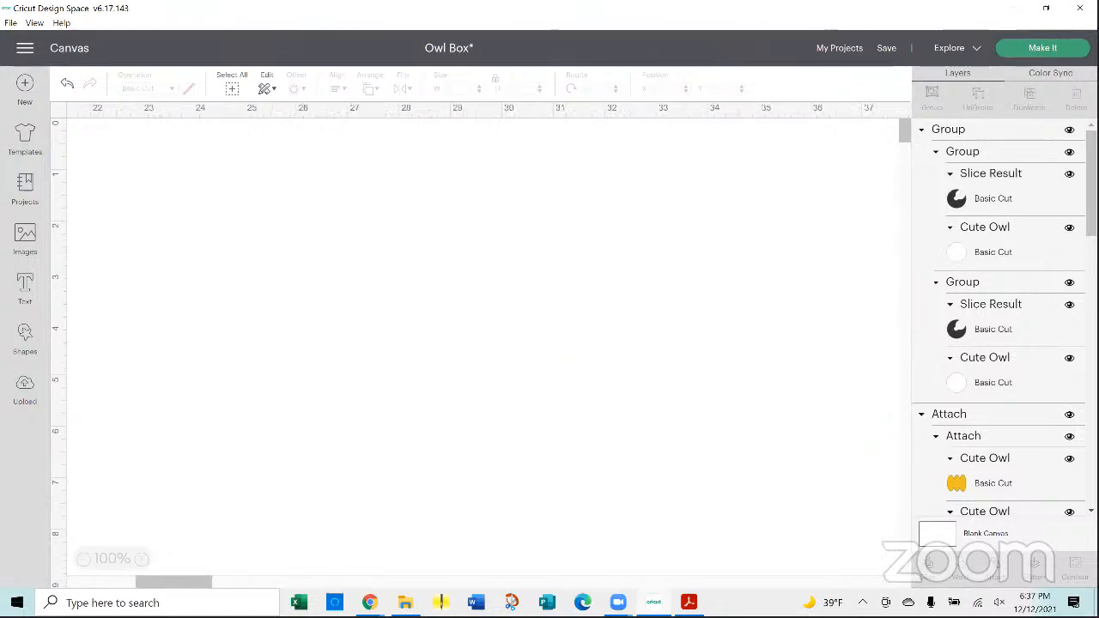
scroll(302, 279, left, 10)
click(301, 279)
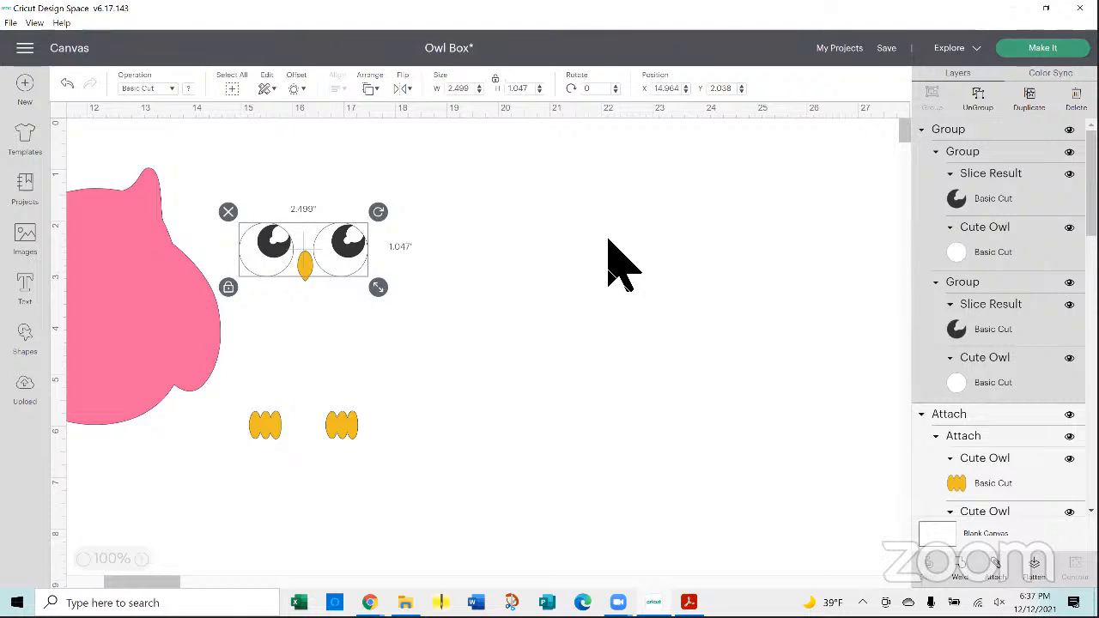
drag(263, 436, 246, 522)
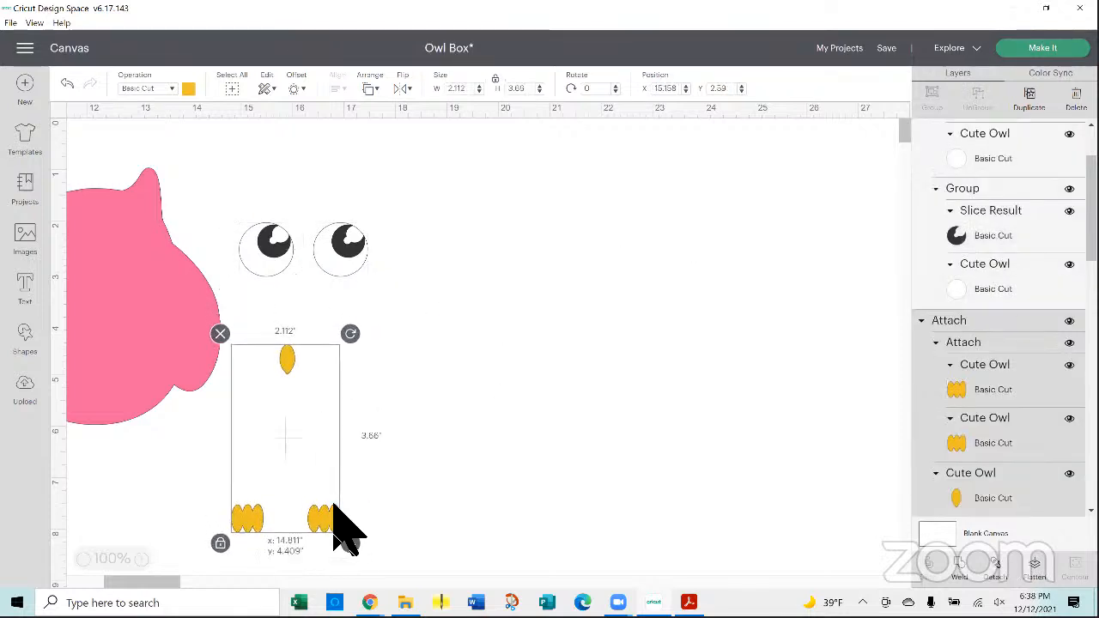
- Ungroup the eye pair and then each eye so the pupils and white circles are separate pieces
click(269, 249)
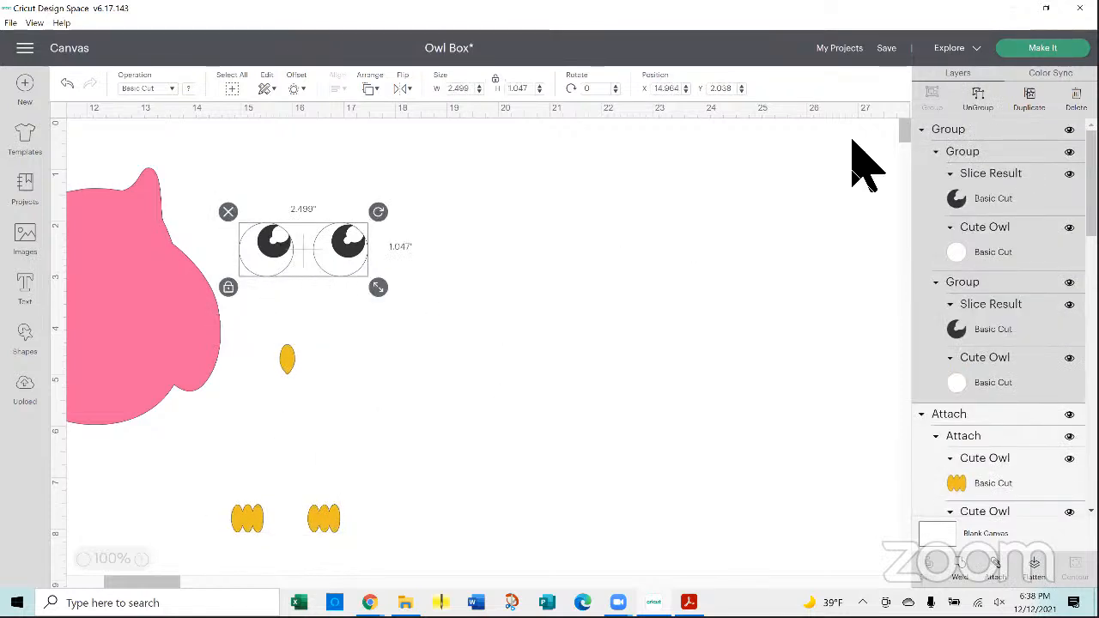
click(977, 95)
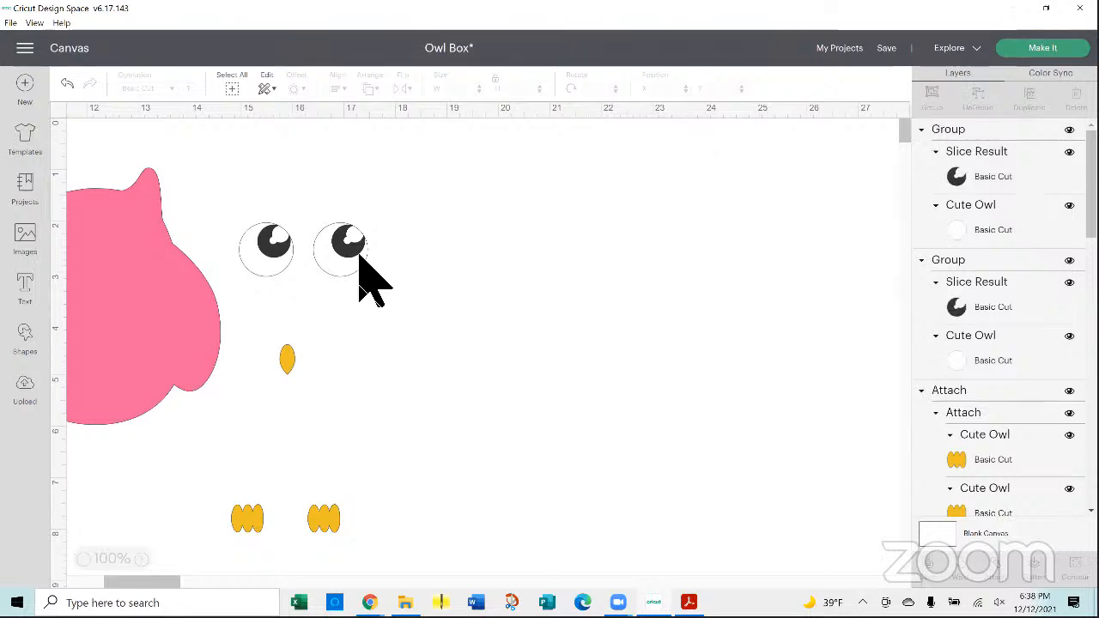
click(358, 258)
click(978, 95)
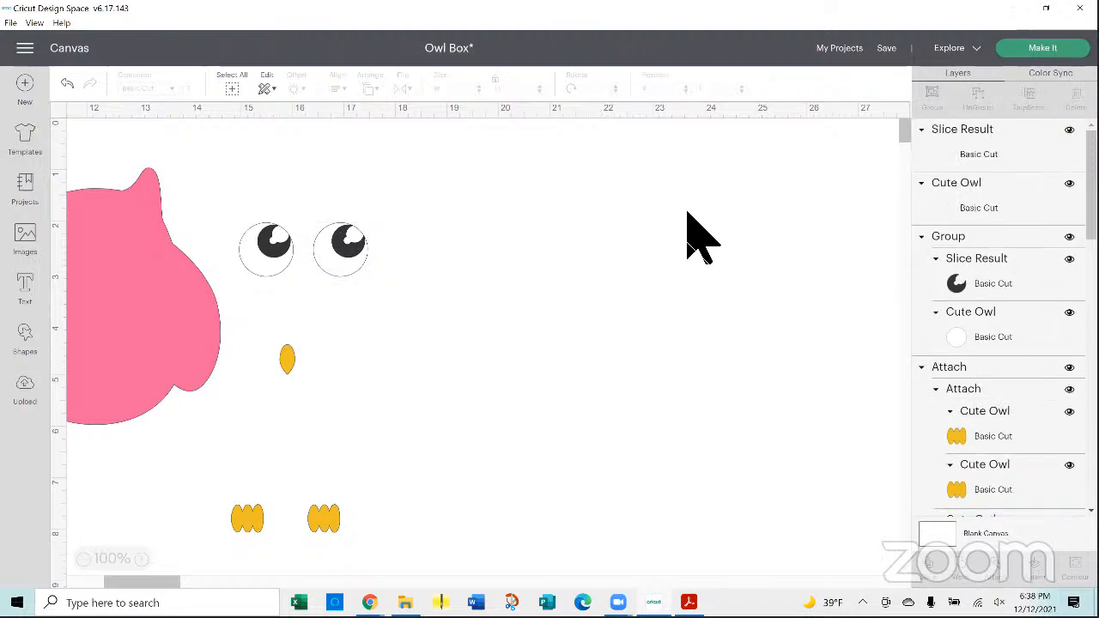
click(267, 254)
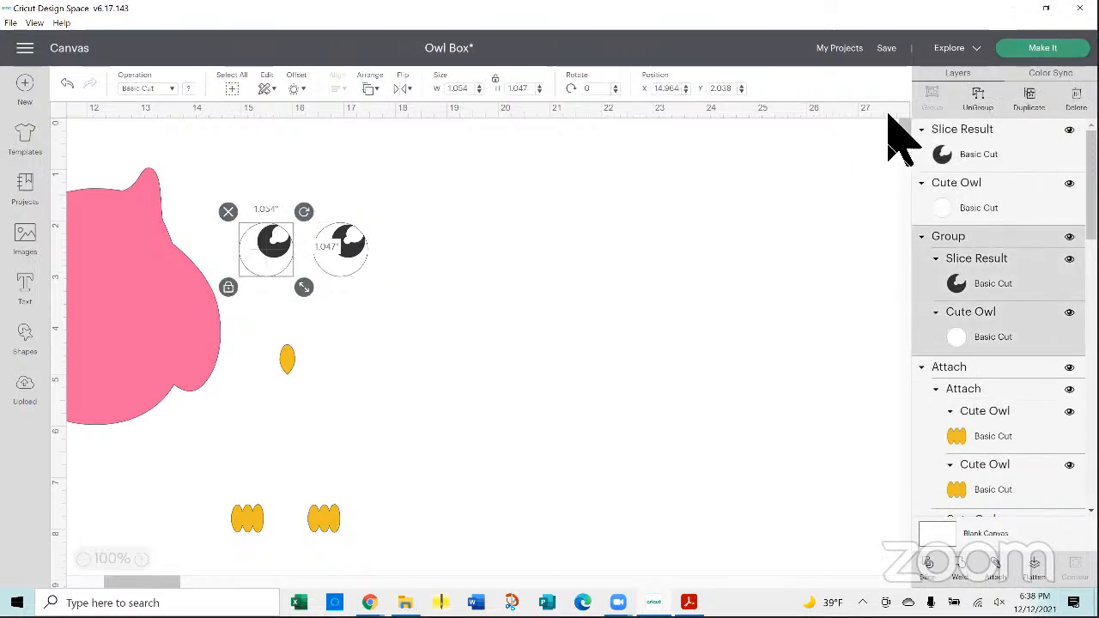
click(985, 101)
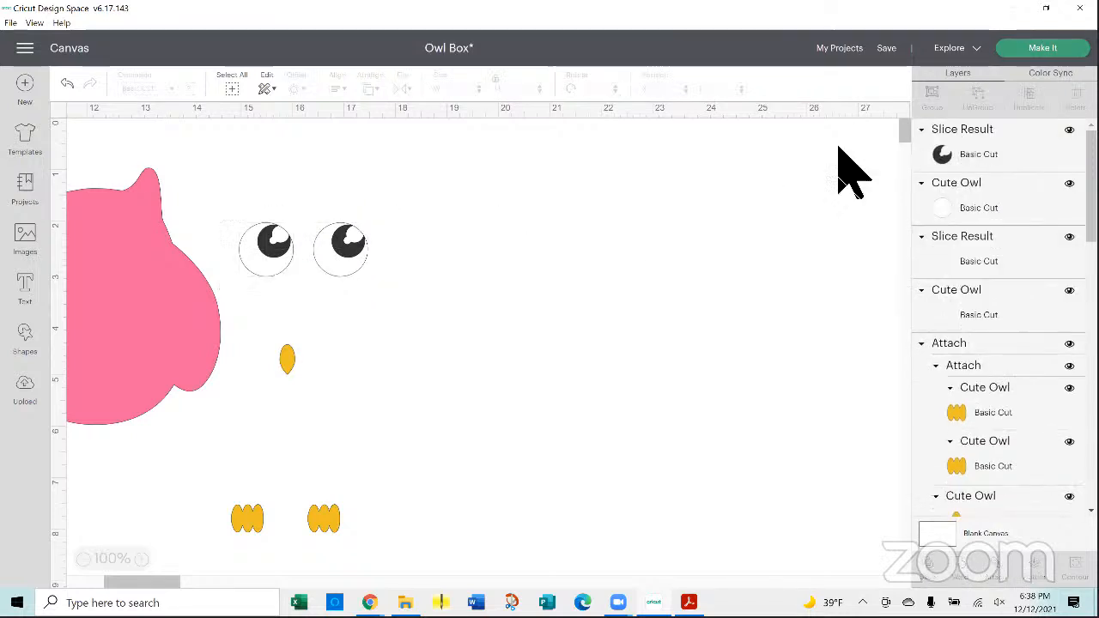
click(273, 243)
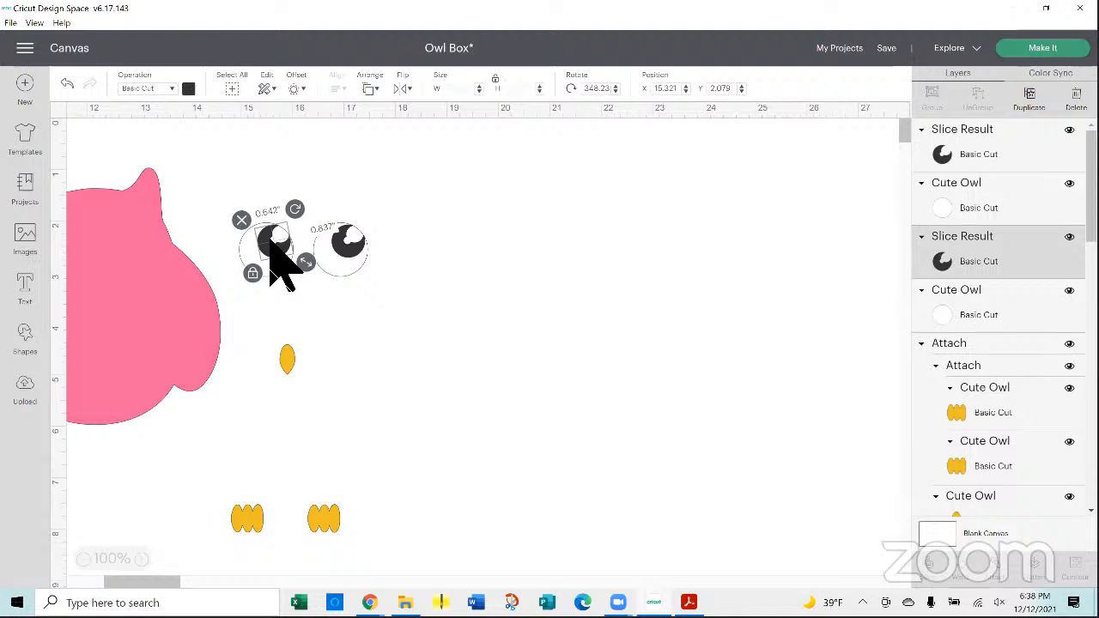
click(479, 331)
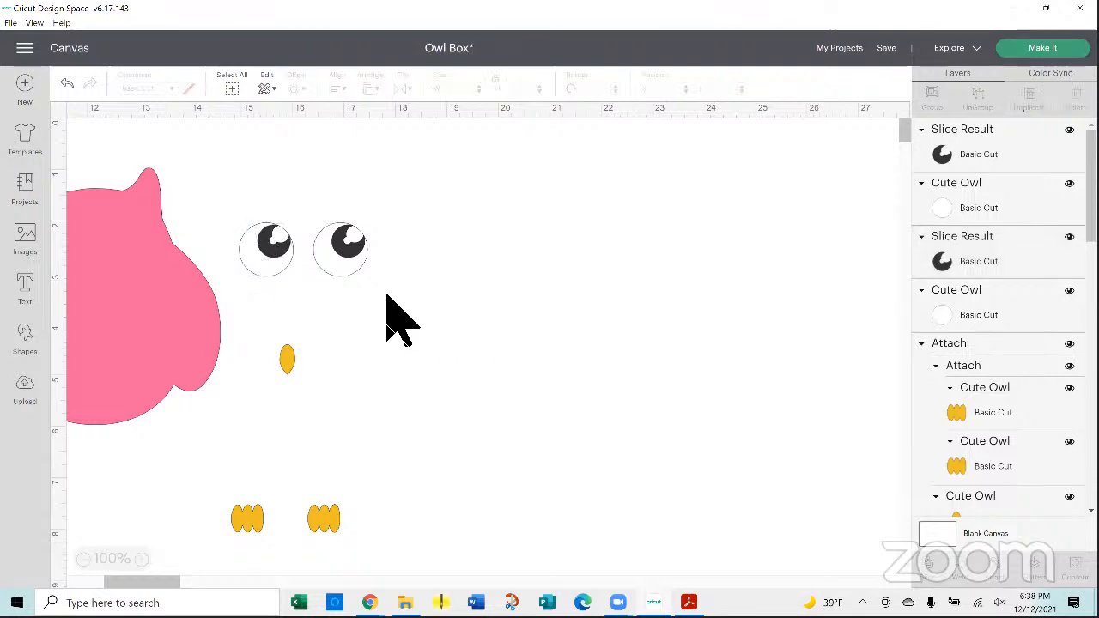
- Attach the two white eye circles to each other and send them to the back, behind the pupils
click(276, 279)
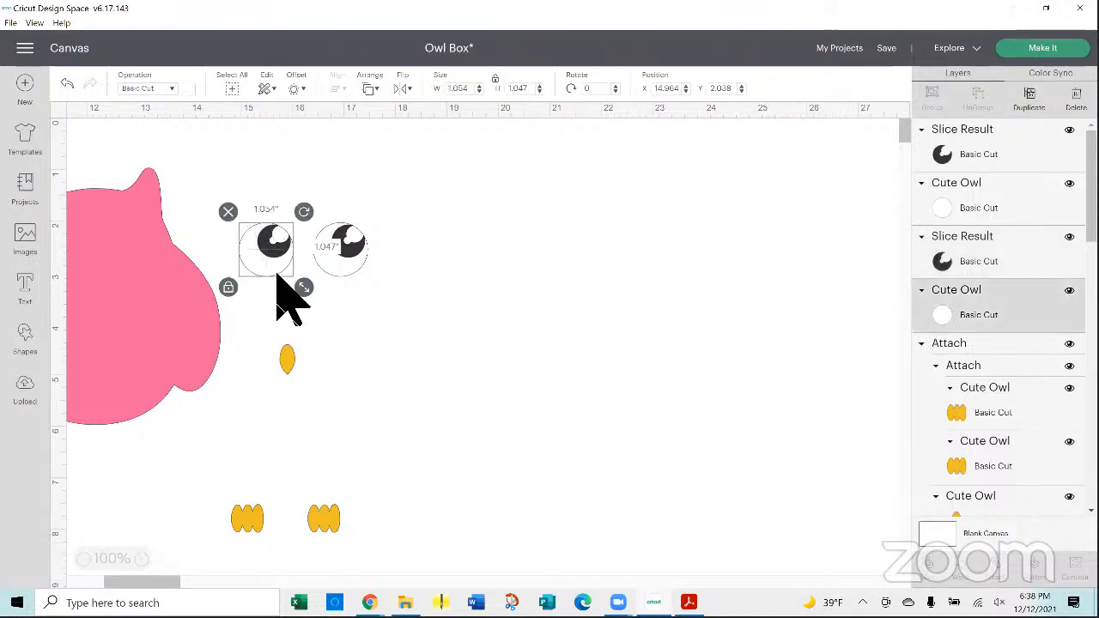
shift+click(349, 268)
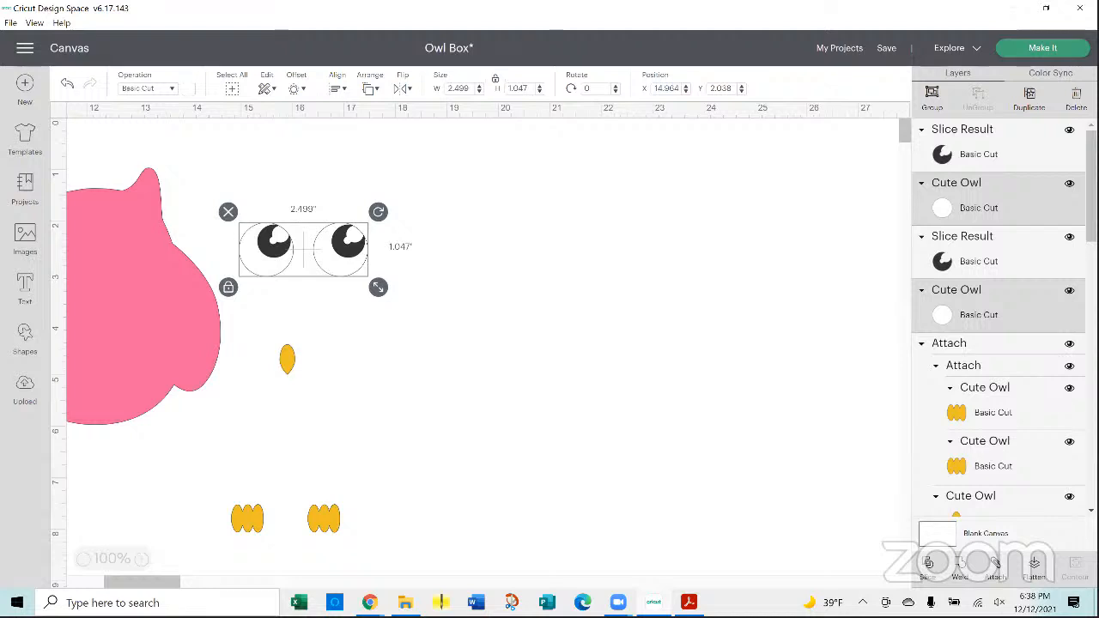
click(994, 572)
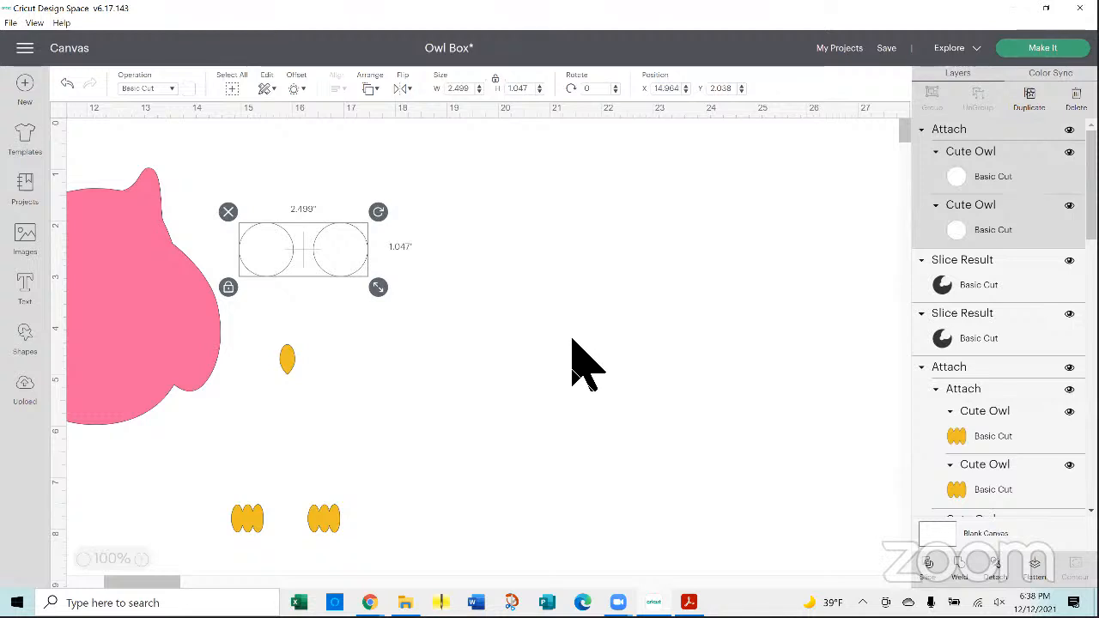
click(370, 89)
click(394, 110)
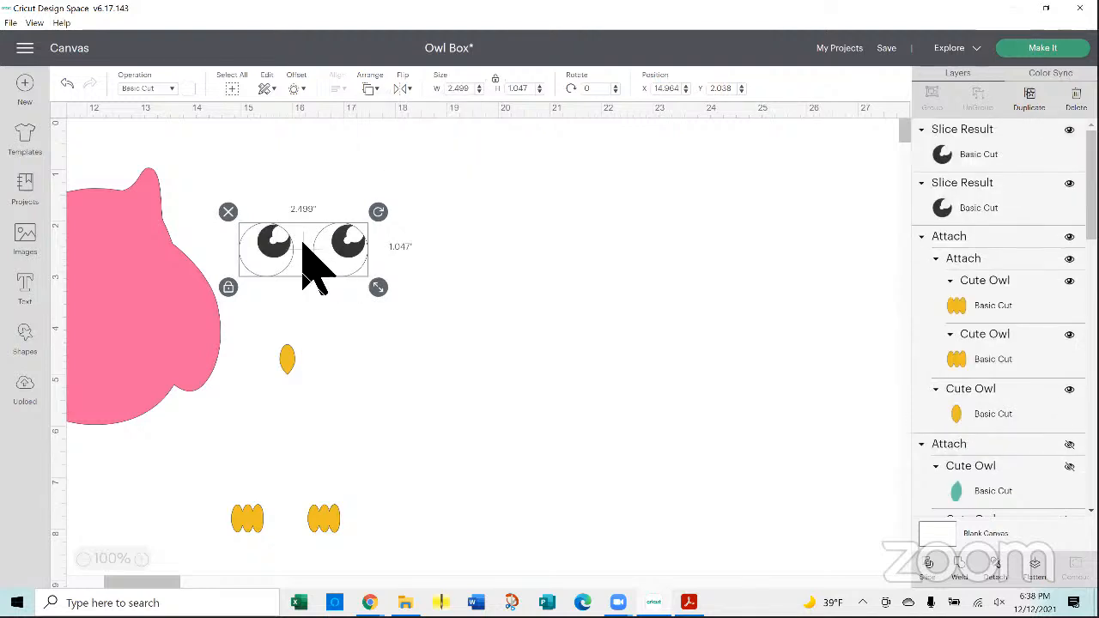
- Attach the two black pupils to each other
click(280, 248)
shift+click(346, 256)
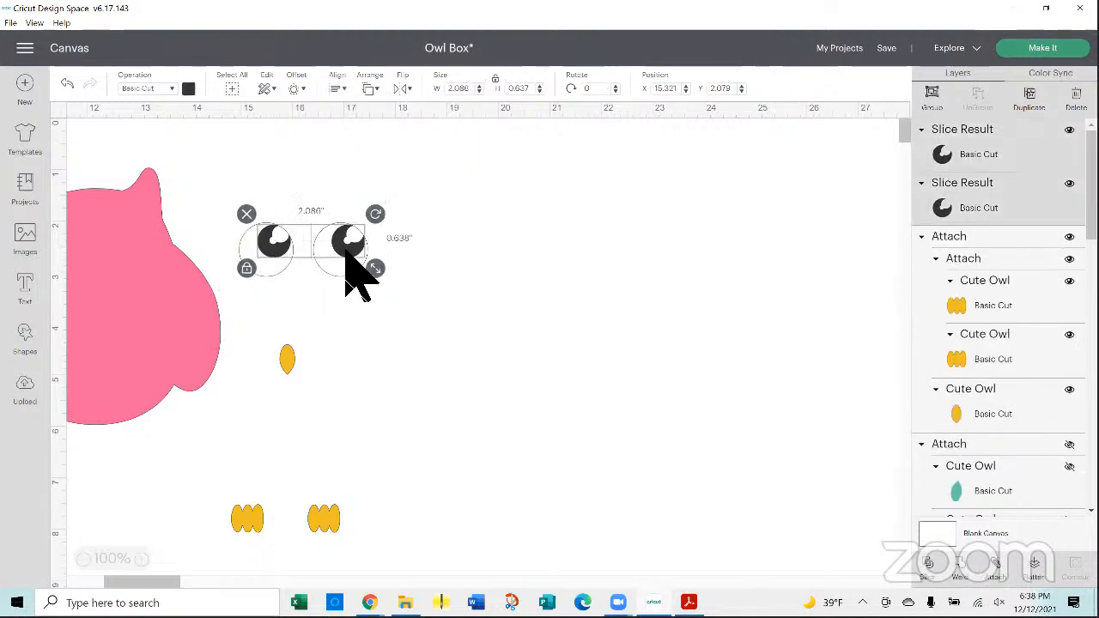
click(994, 564)
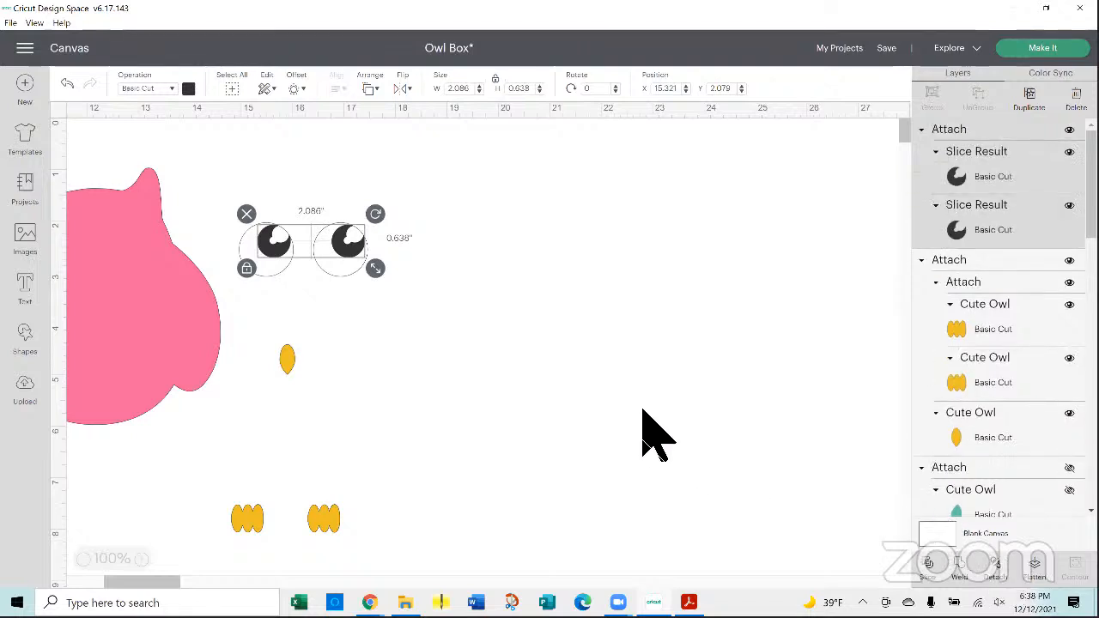
click(620, 395)
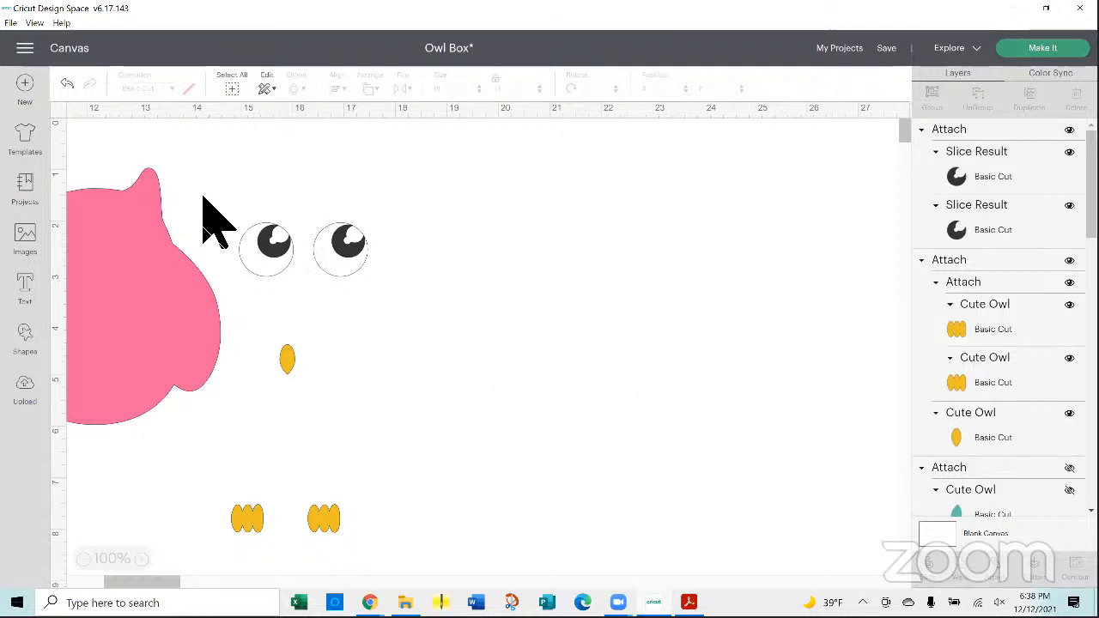
- Move the pink owl body down, away from the eyes
drag(219, 209, 219, 299)
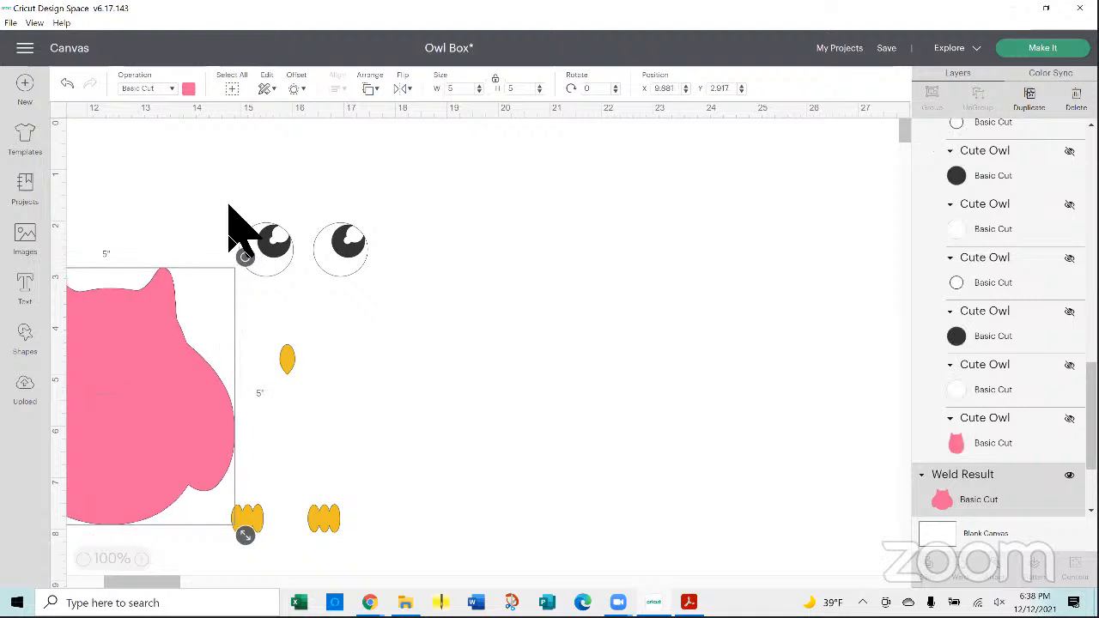
drag(228, 206, 417, 277)
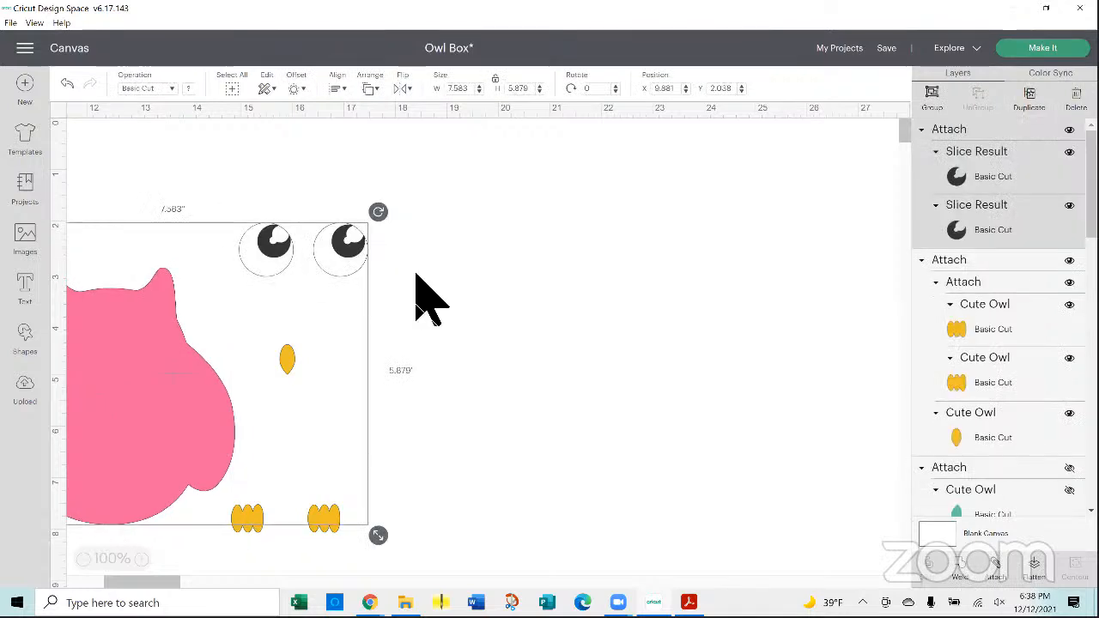
click(412, 280)
- Group the attached pupils with the attached white circles and hide the eye group
drag(320, 262, 233, 219)
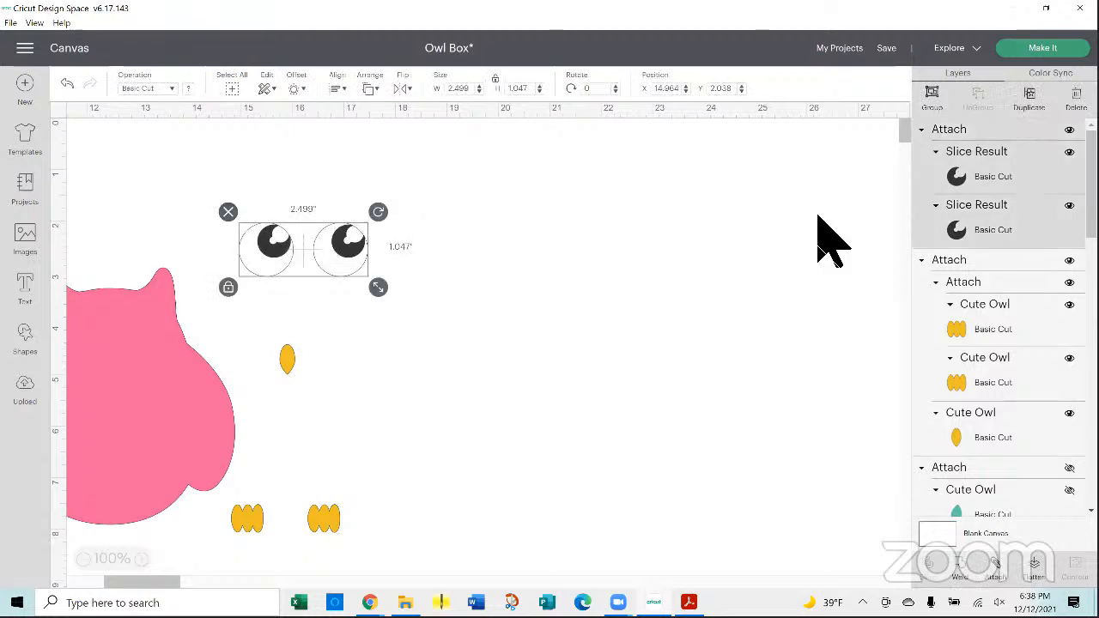
click(950, 98)
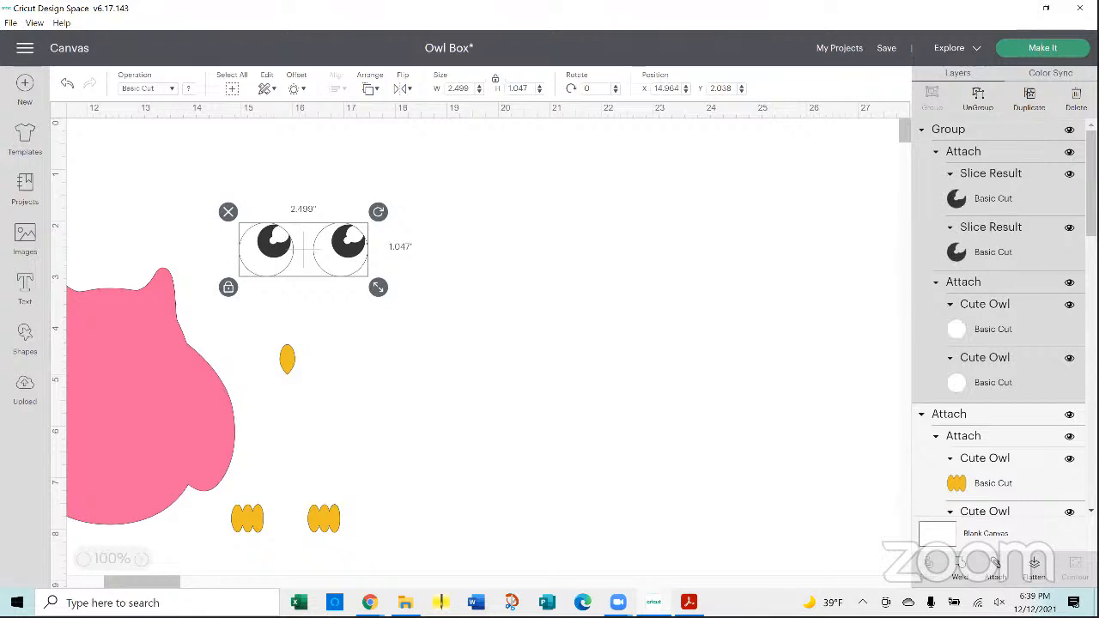
click(1069, 129)
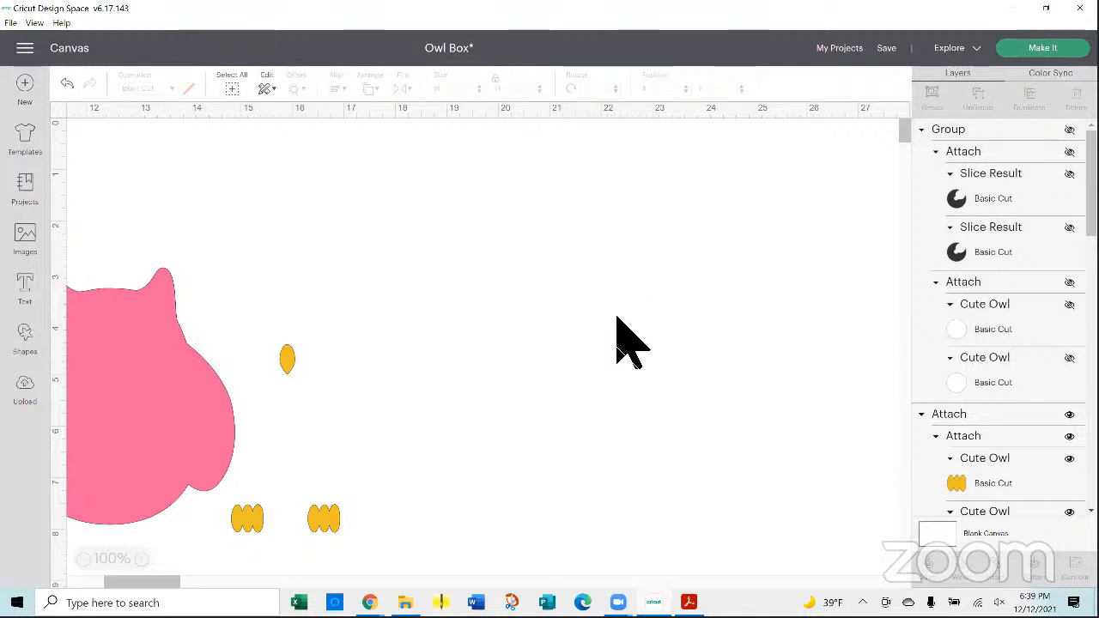
- Position the attached beak and feet at X 1.0 and Y 1.0 on the canvas
click(289, 361)
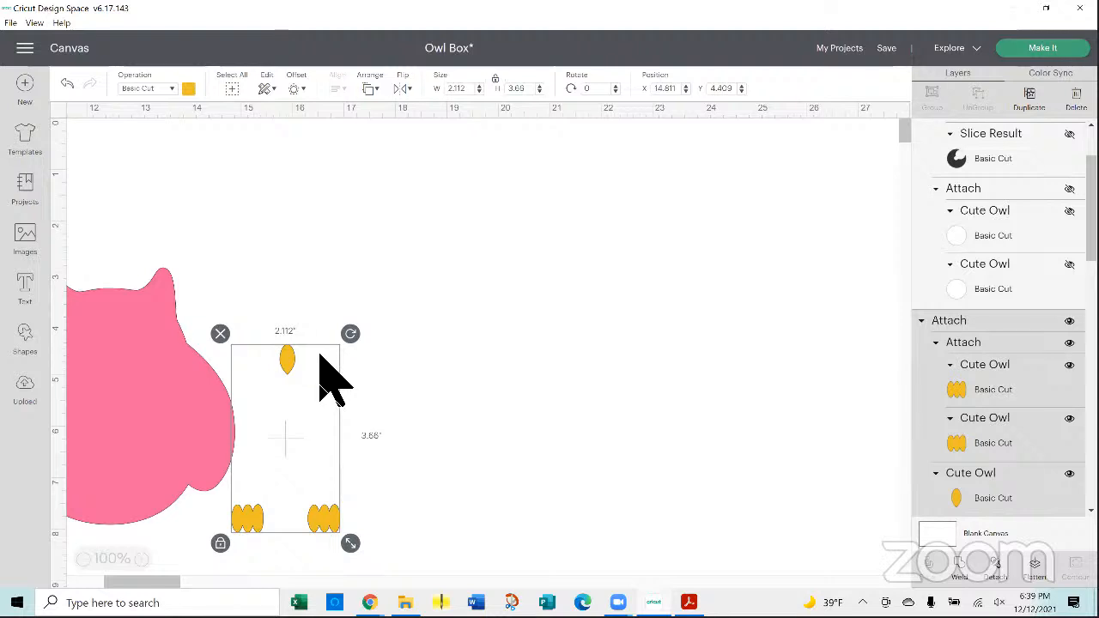
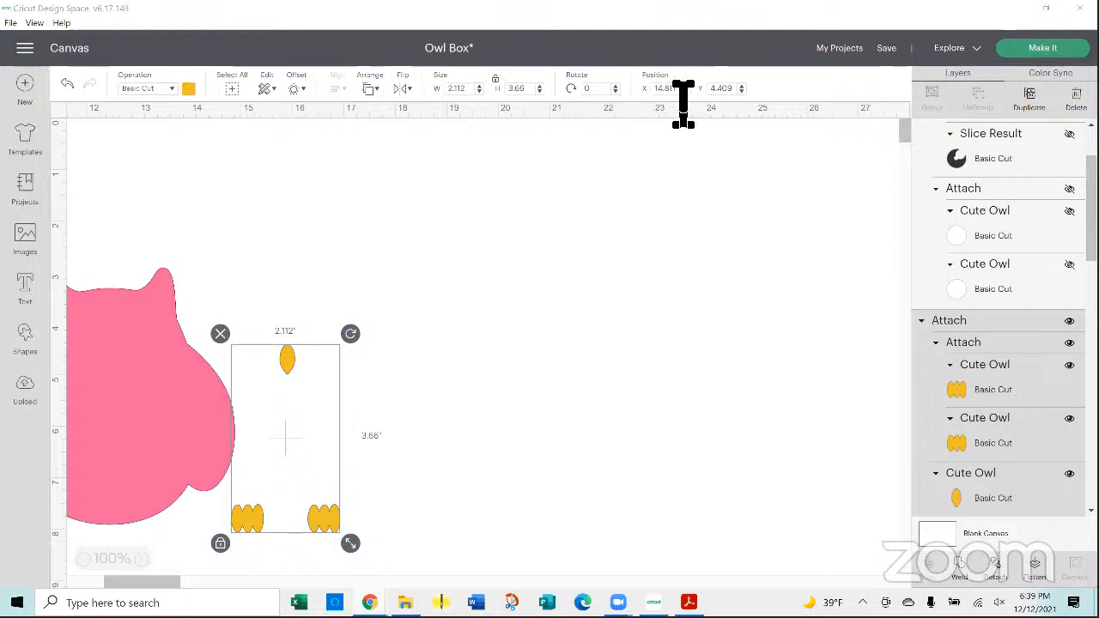
drag(675, 89, 642, 89)
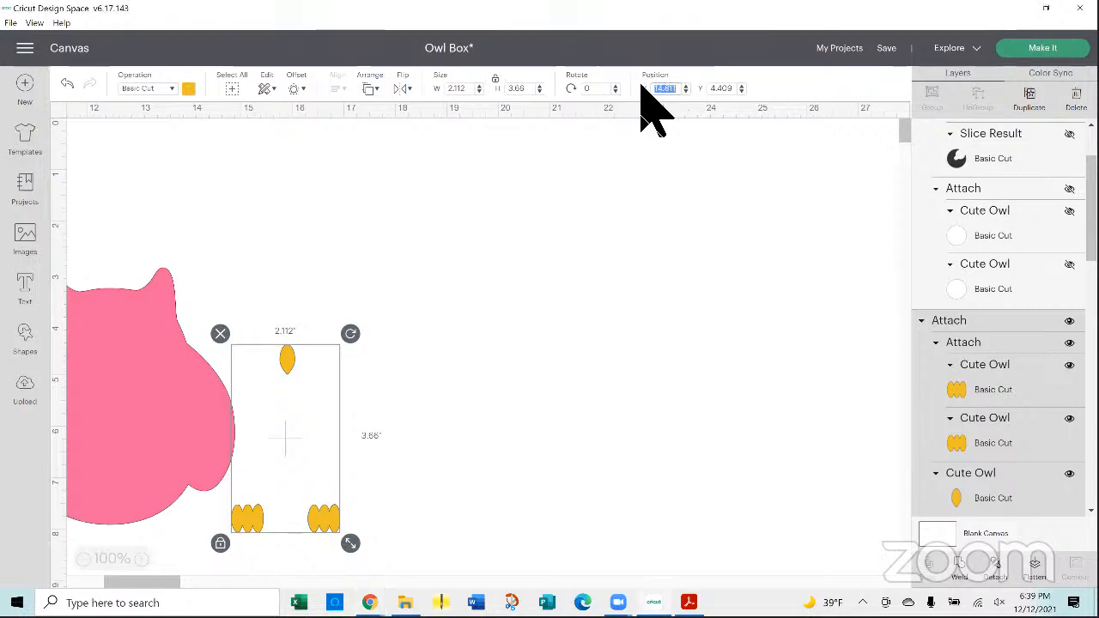
text(1)
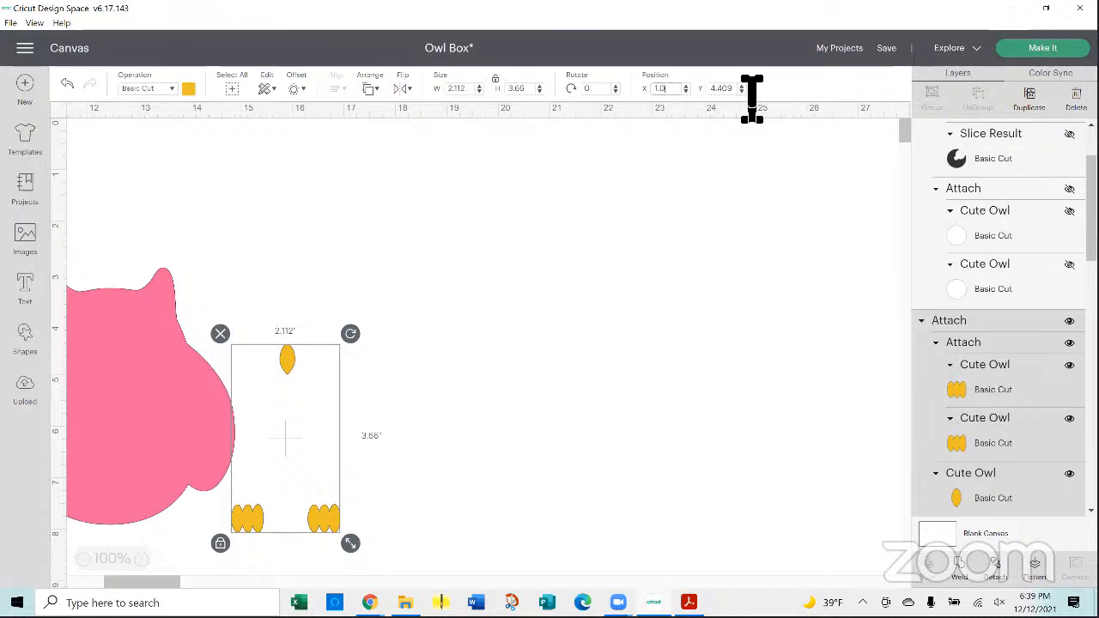
key(Tab)
text(1)
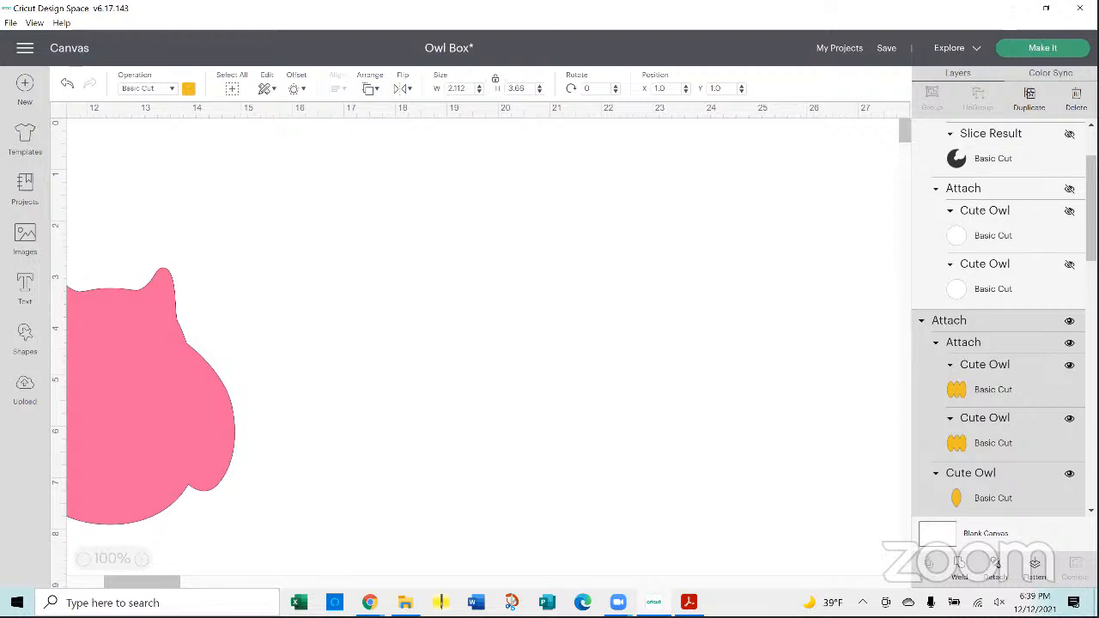
- Hide the attached beak and feet, leaving only the pink body showing
drag(142, 582, 95, 582)
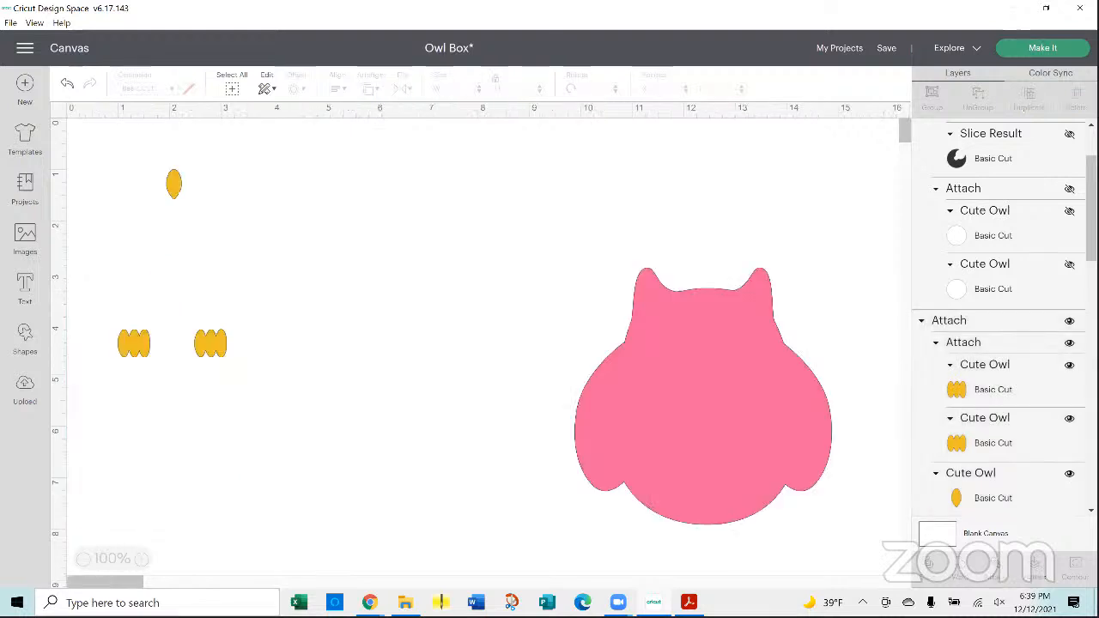
click(174, 184)
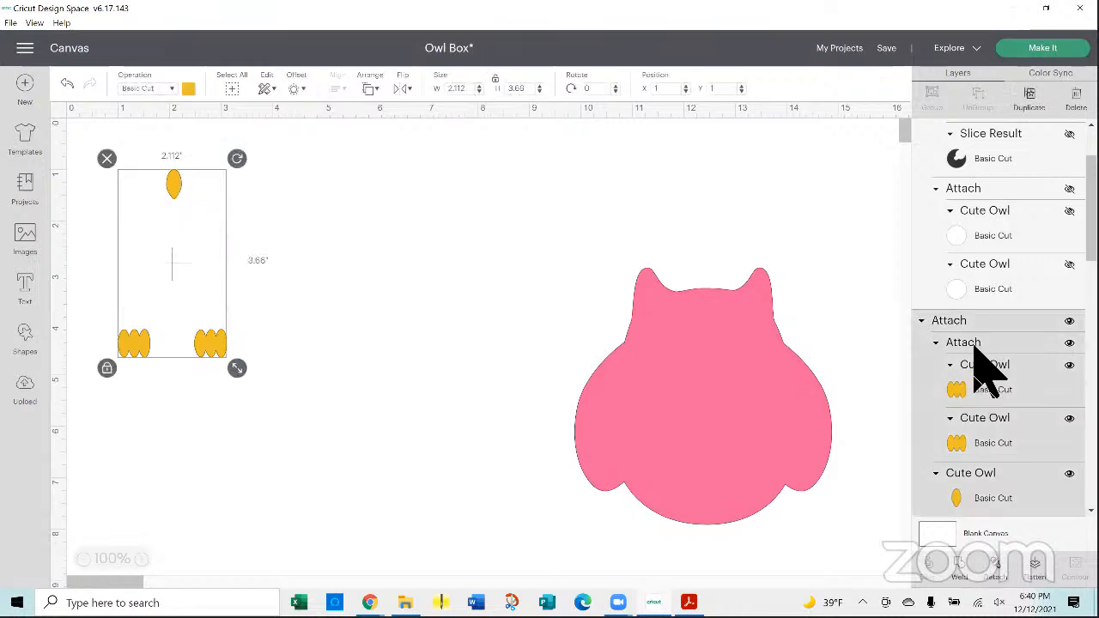
click(1069, 320)
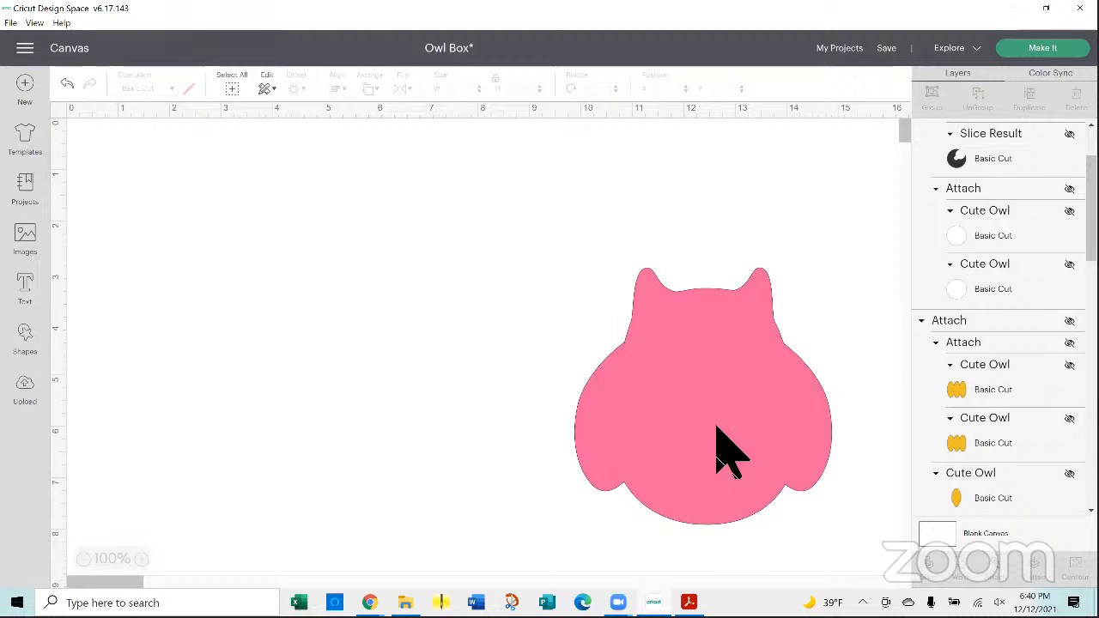
- Move the pink owl body toward the canvas centre, duplicate it, and flip the copy vertically
drag(690, 400, 454, 322)
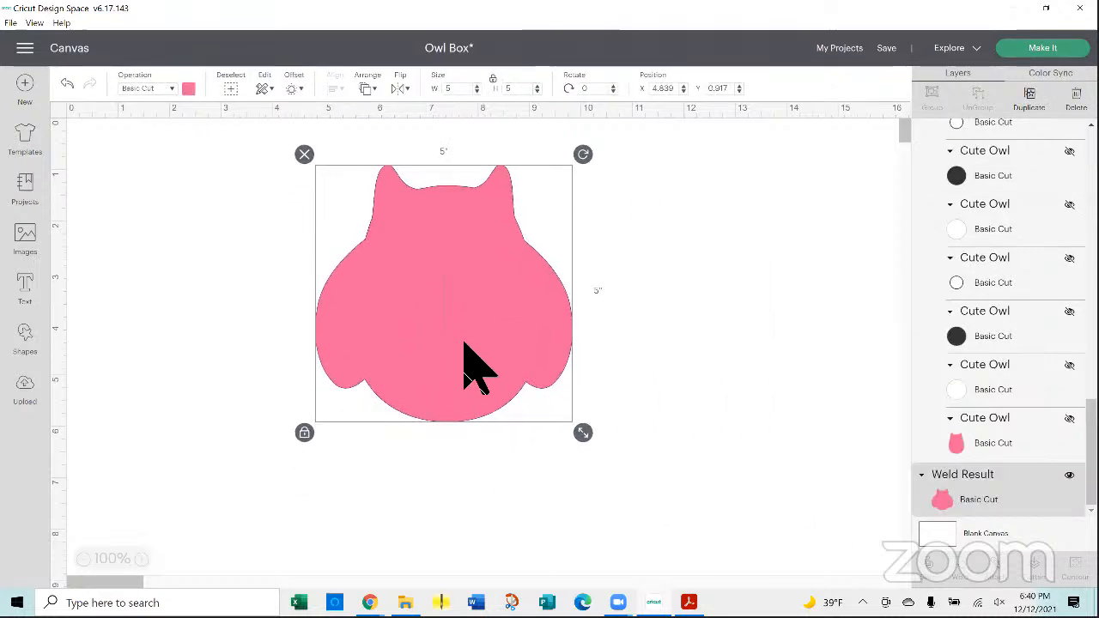
right_click(407, 296)
click(459, 235)
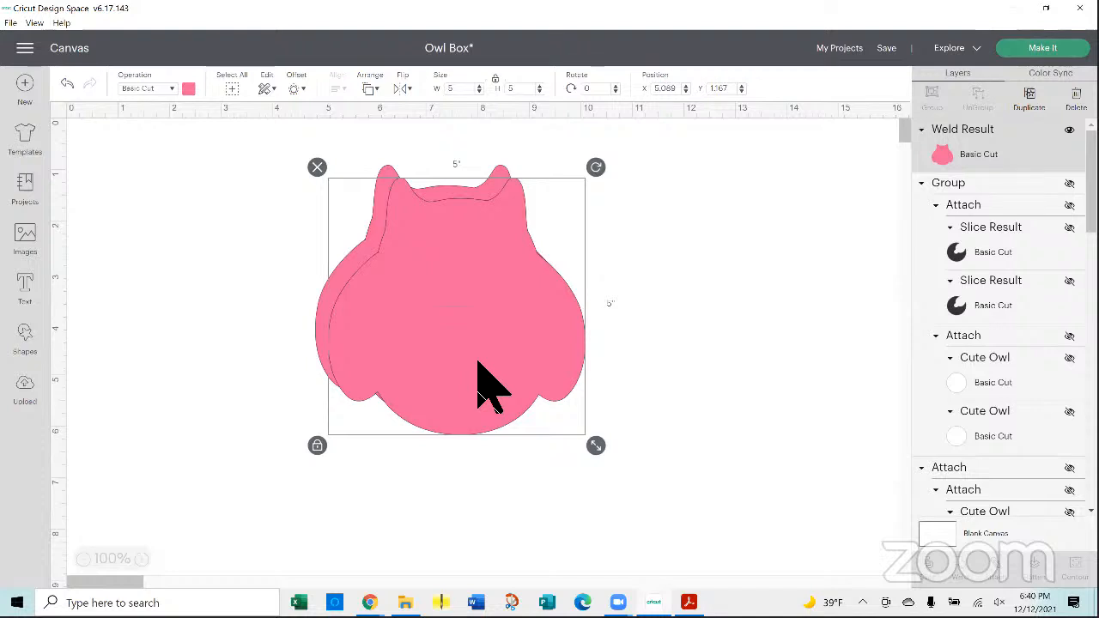
click(401, 89)
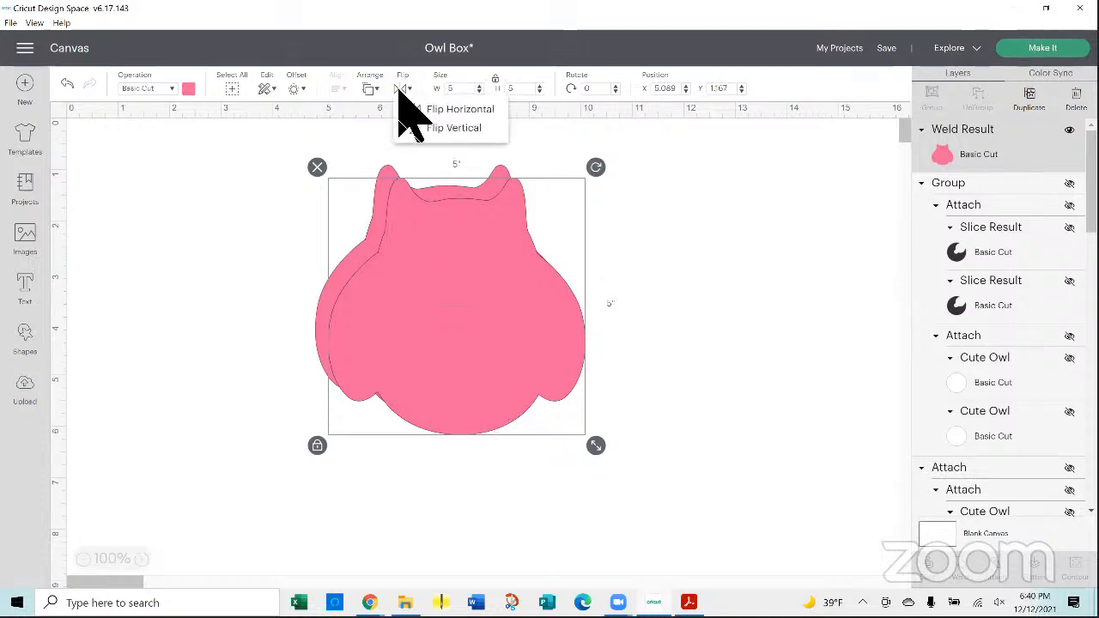
click(421, 127)
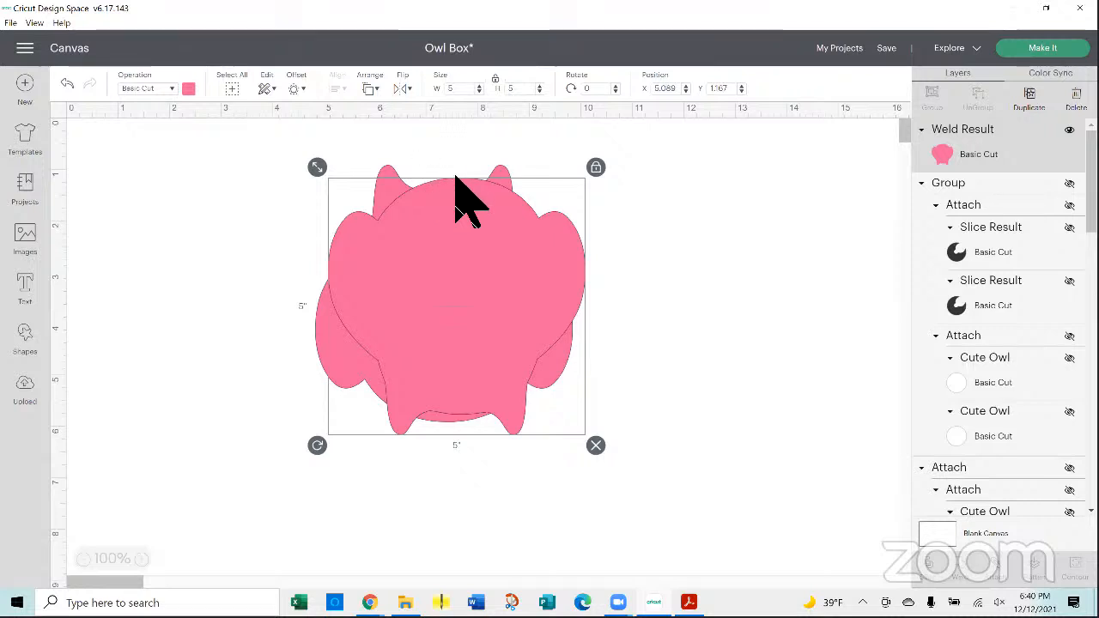
- Center the upright and flipped owl bodies horizontally on each other
click(611, 352)
drag(296, 148, 653, 485)
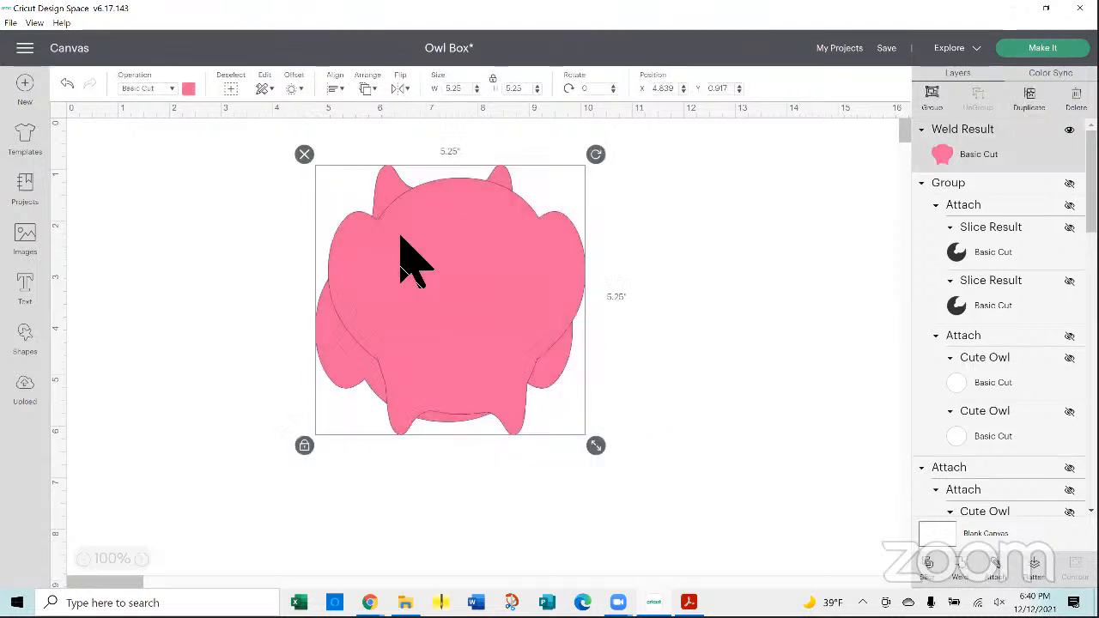
click(335, 88)
click(387, 147)
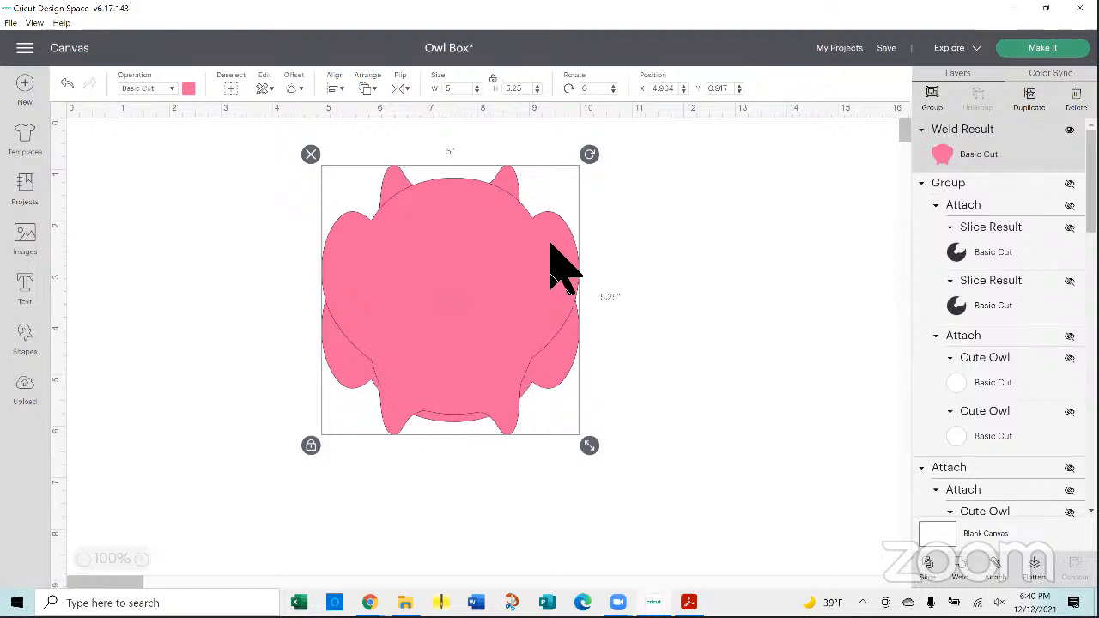
click(748, 287)
- Move the flipped owl body straight down to about Y 7.267, leaving a gap below the upright body
click(513, 273)
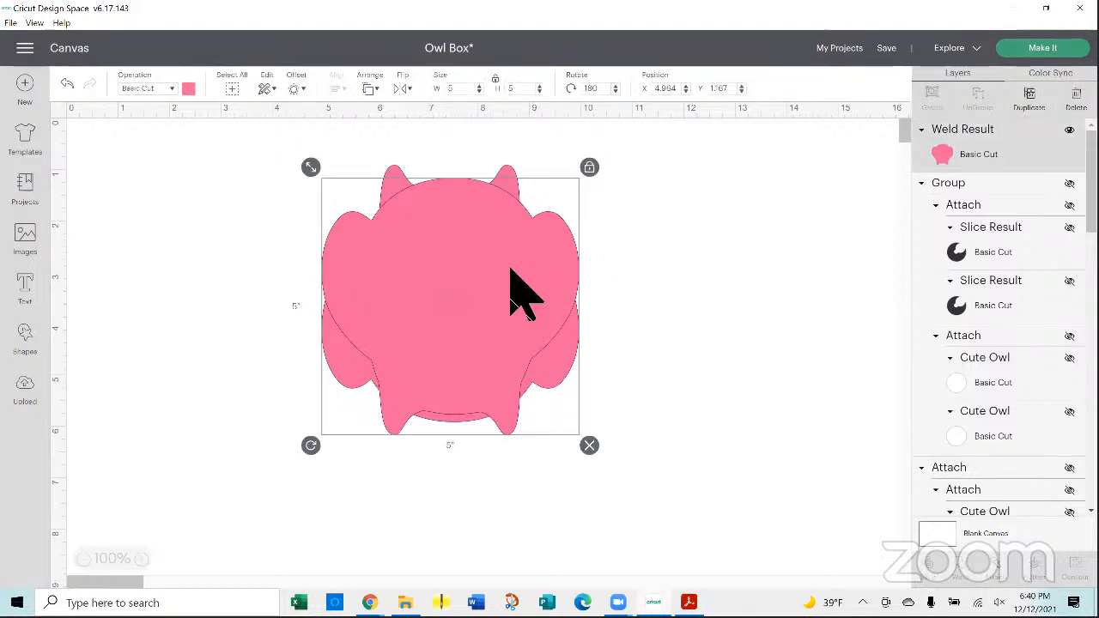
key(Down)
key(Down)
key(Down)
key(Down)
key(Down)
key(Down)
key(Down)
key(Down)
key(Down)
key(Down)
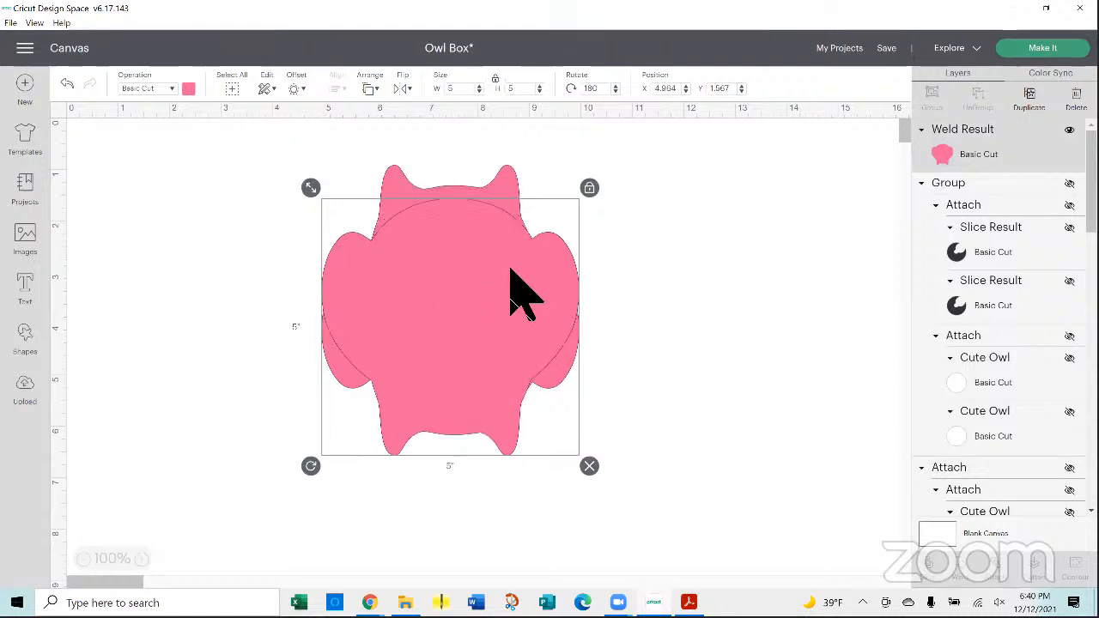
key(Down)
key(Down)
key(Down)
key(Down)
key(Down)
key(Down)
key(Down)
key(Down)
key(Down)
key(Down)
key(Down)
key(Down)
key(Down)
key(Down)
key(Down)
key(Down)
key(Down)
key(Down)
key(Down)
key(Down)
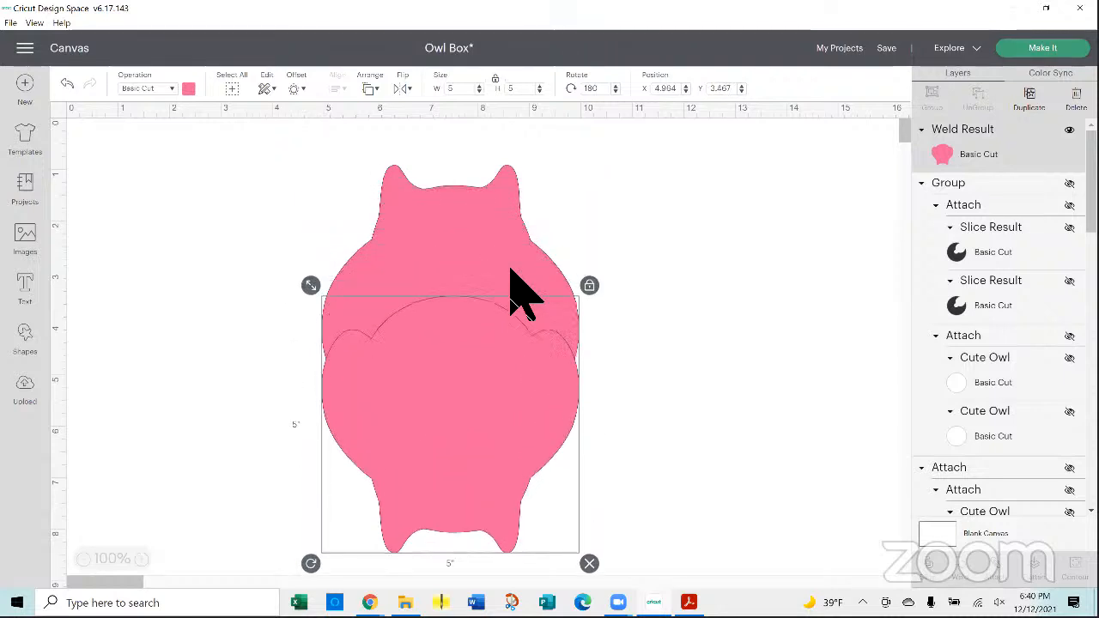
key(Down)
key(Down)
key(Down)
key(Down)
key(Down)
key(Down)
key(Down)
key(Down)
key(Down)
key(Down)
key(Down)
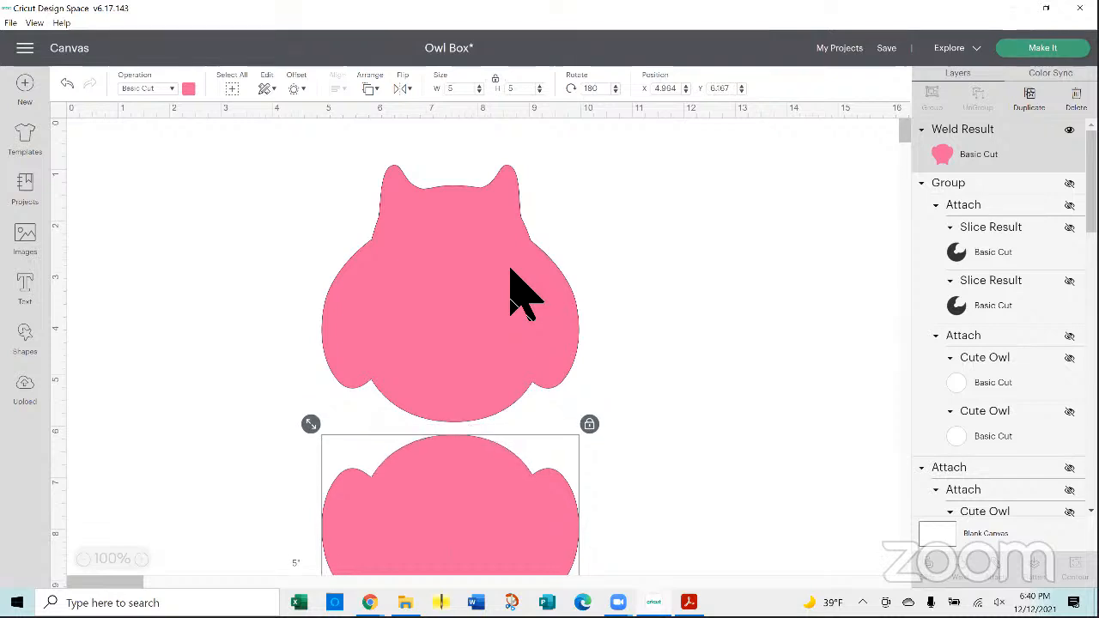
key(Down)
key(Down)
key(Down)
key(Down)
key(Down)
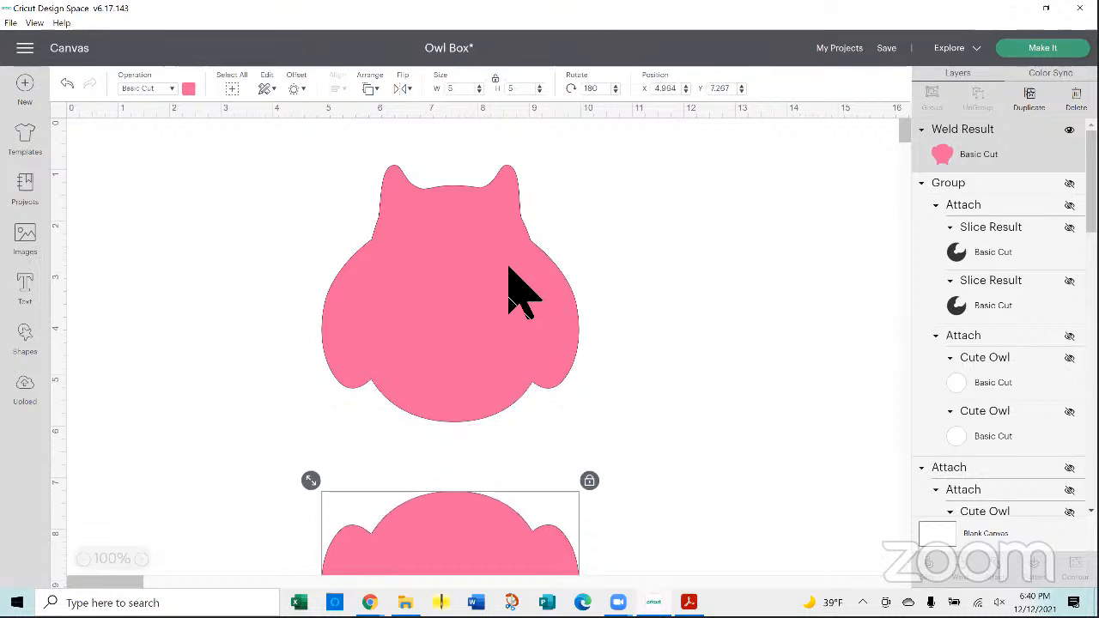
click(266, 335)
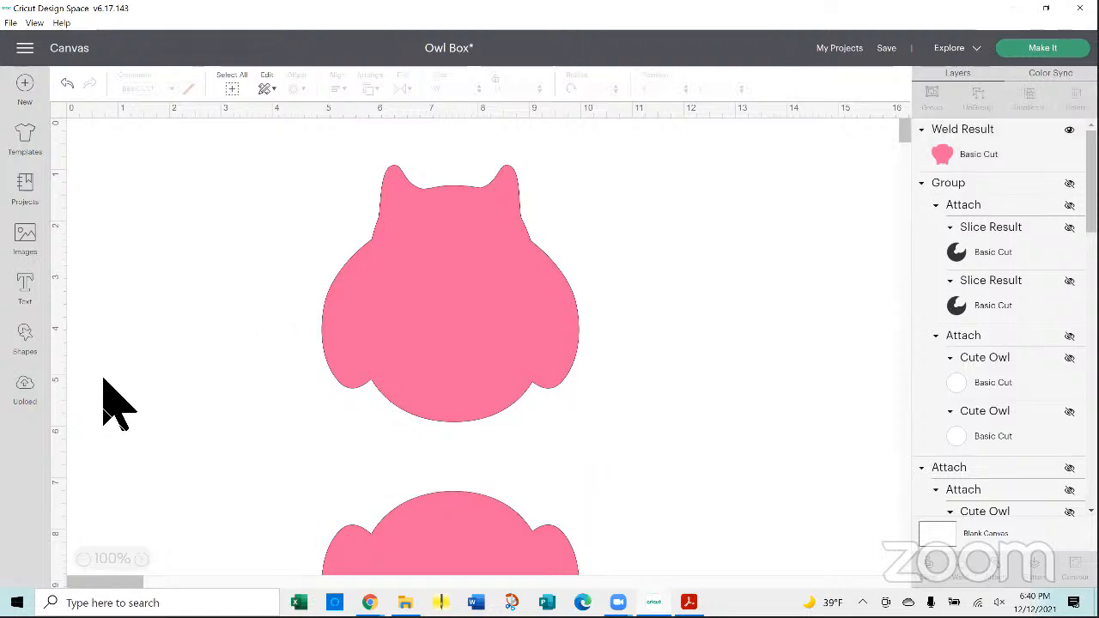
- Insert a rectangle with rounded corners and recolour it with the owl body's pink
click(35, 344)
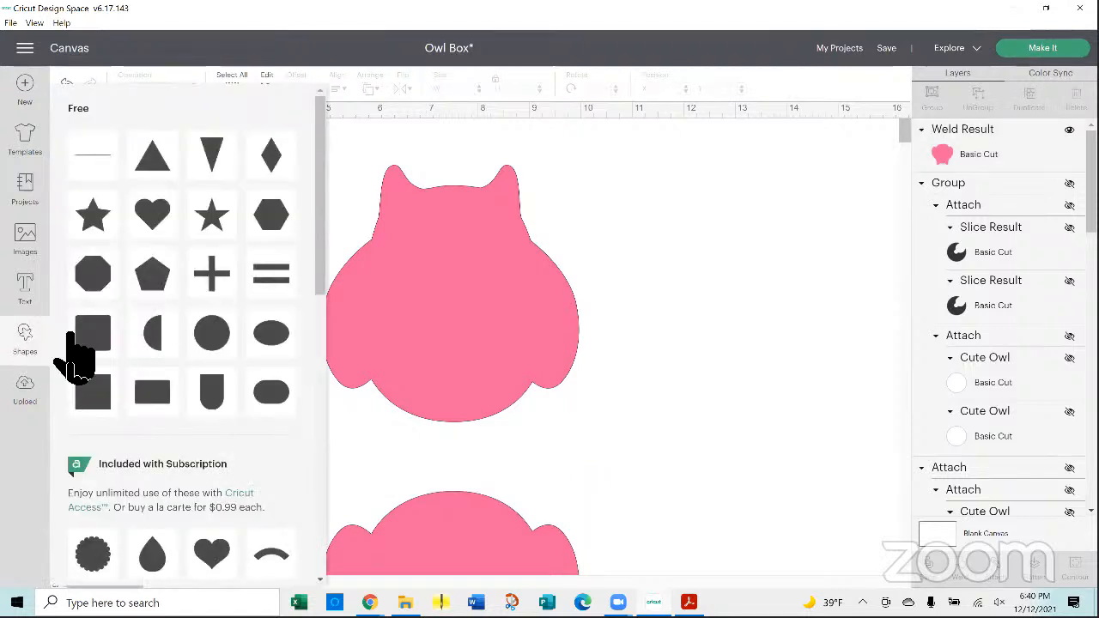
click(169, 393)
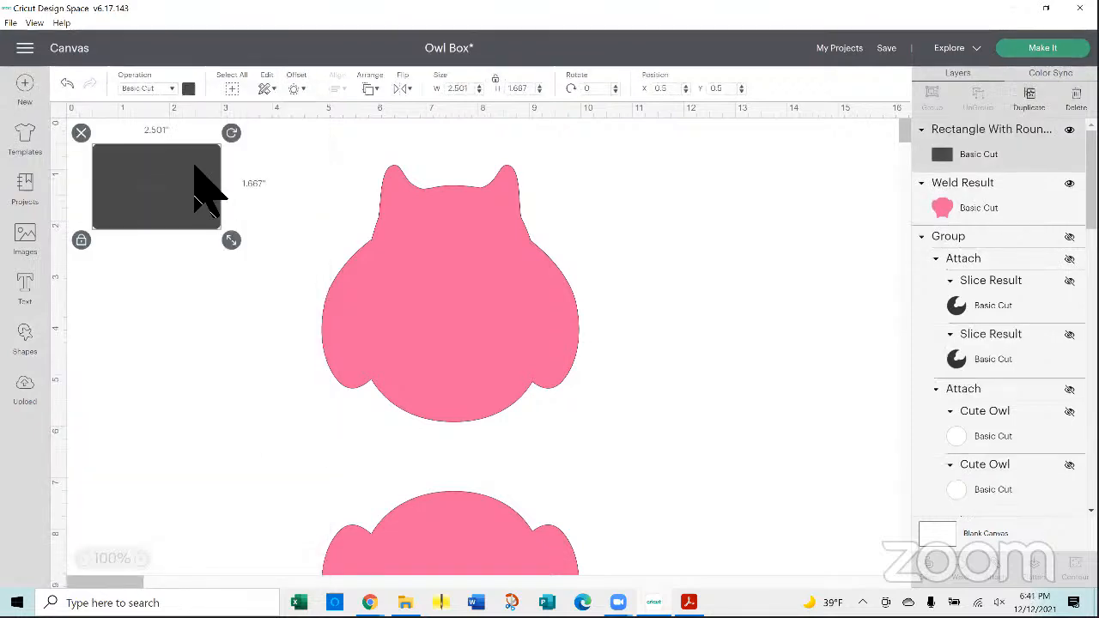
click(188, 88)
click(203, 149)
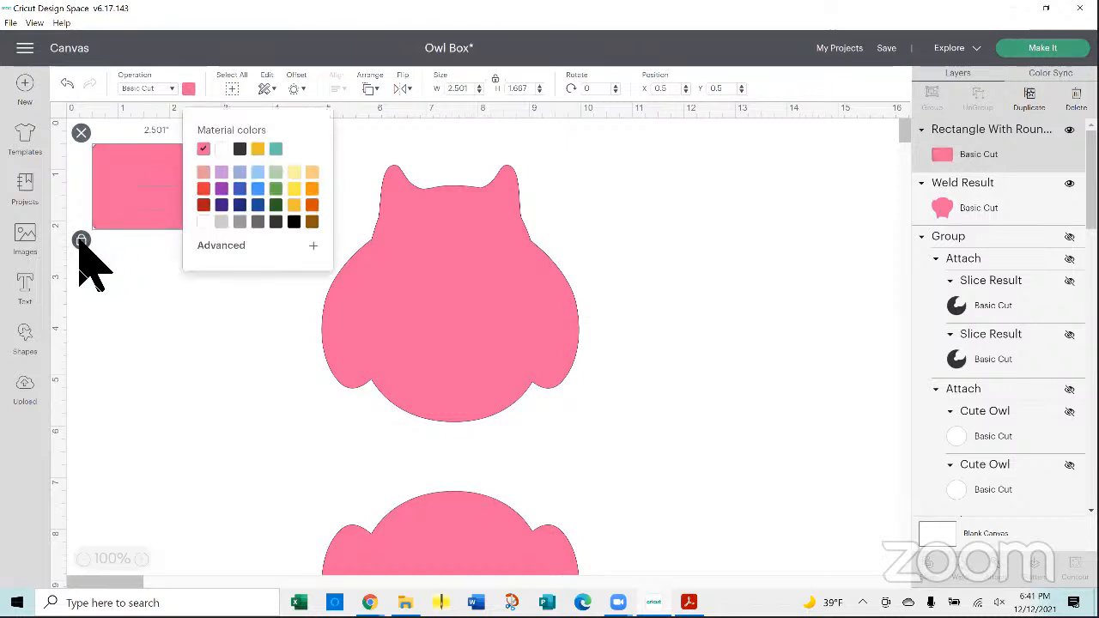
- Unlock the rectangle's proportions and size it to 9.5 inches wide by 1.5 inches high
click(80, 242)
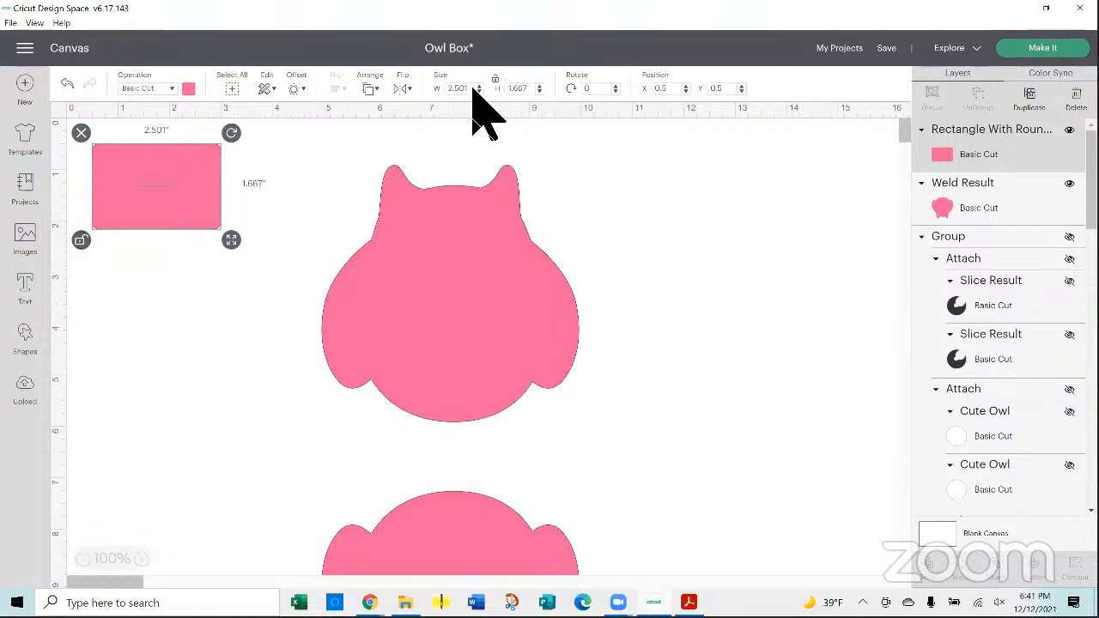
drag(477, 89, 429, 90)
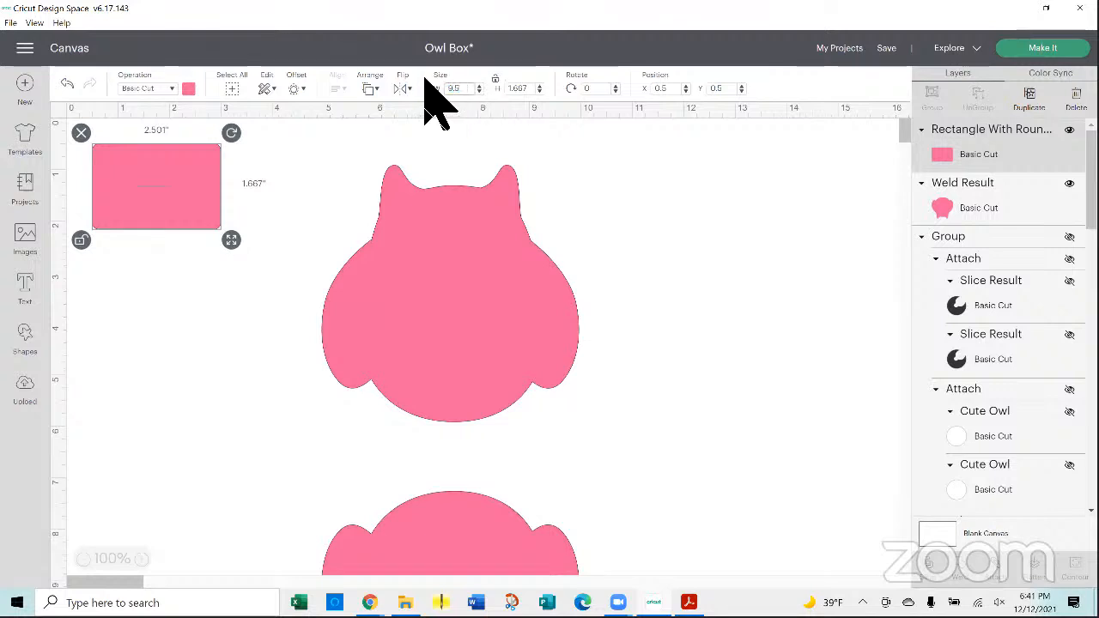
text(9.5)
drag(537, 90, 490, 86)
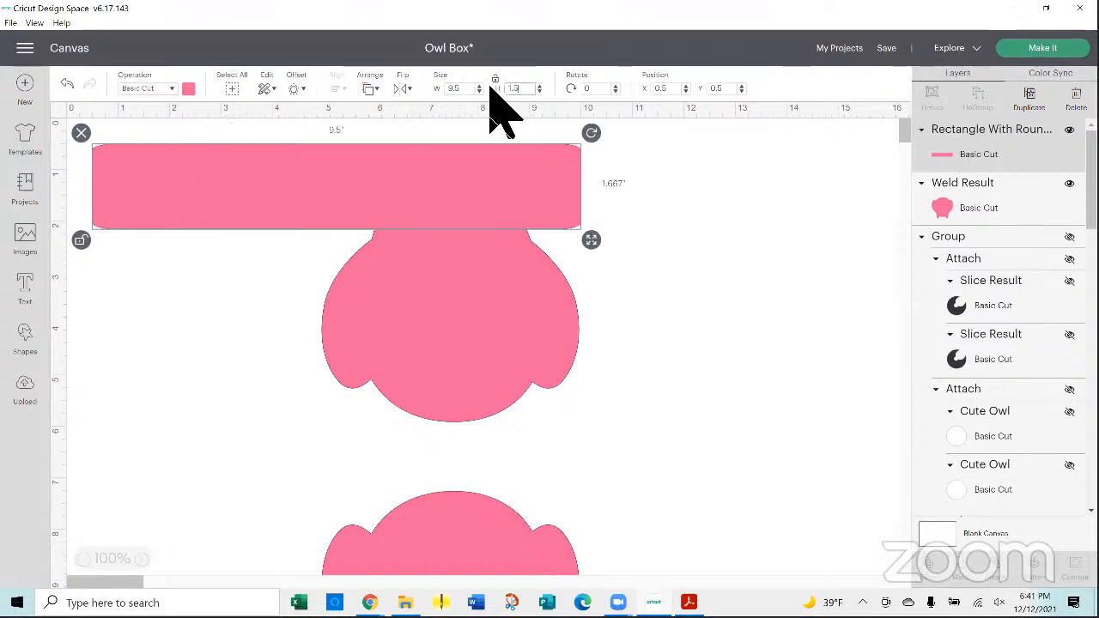
text(1.5)
key(Return)
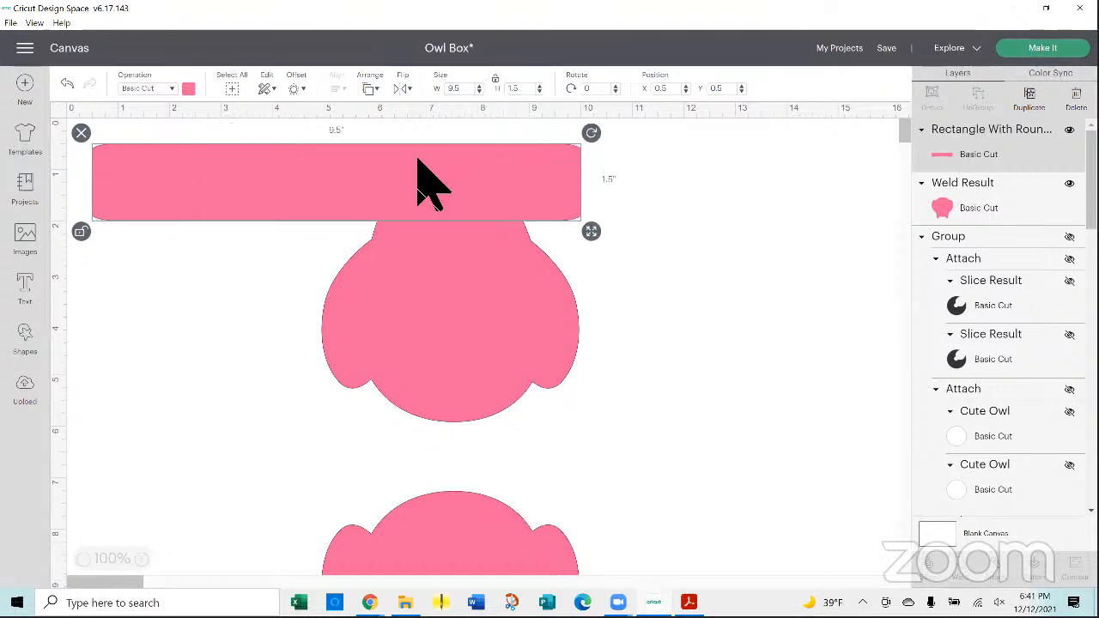
- Place the pink rectangle across the gap between the two owl bodies and send it to the back
drag(420, 215, 521, 466)
click(709, 342)
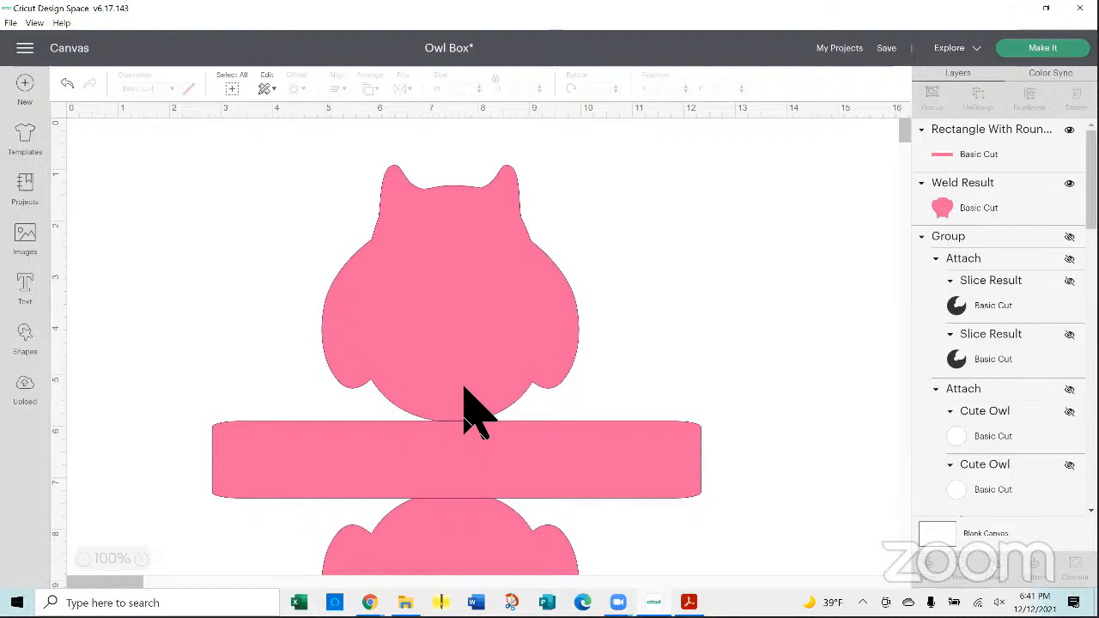
scroll(463, 412, down, 3)
click(448, 294)
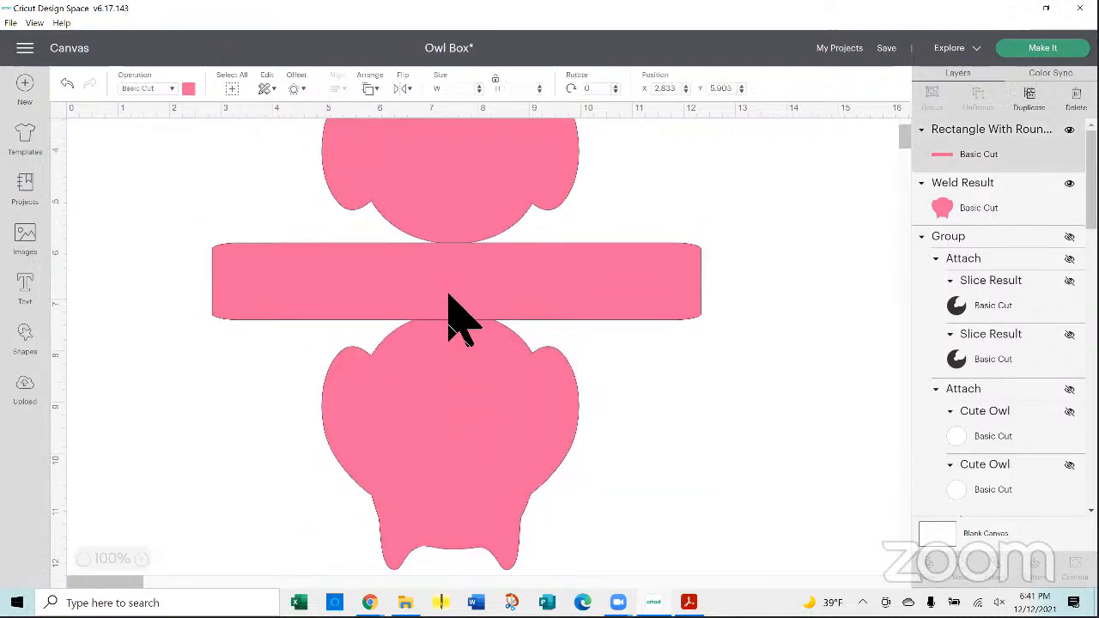
click(369, 89)
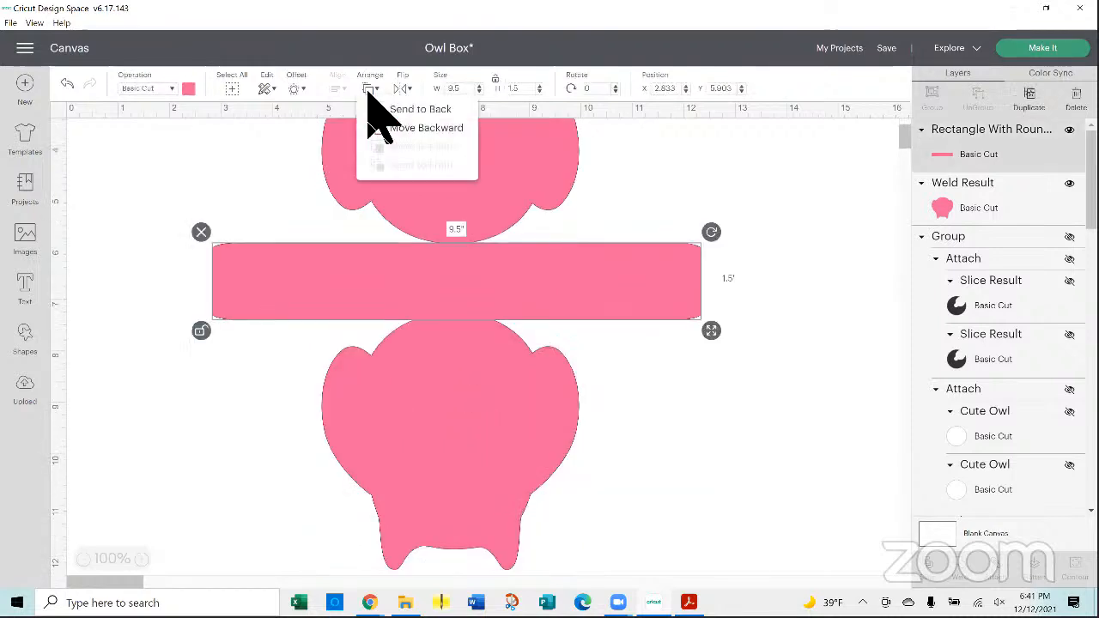
click(388, 109)
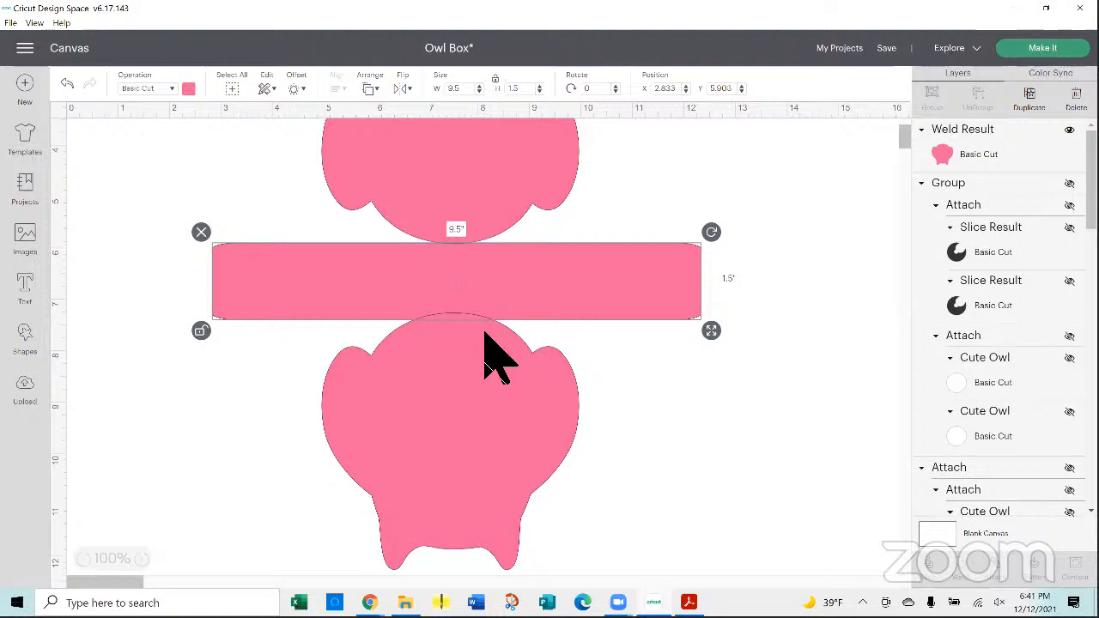
- Move the upright owl body down to about Y 1.556 so its base overlaps the rectangle
click(466, 161)
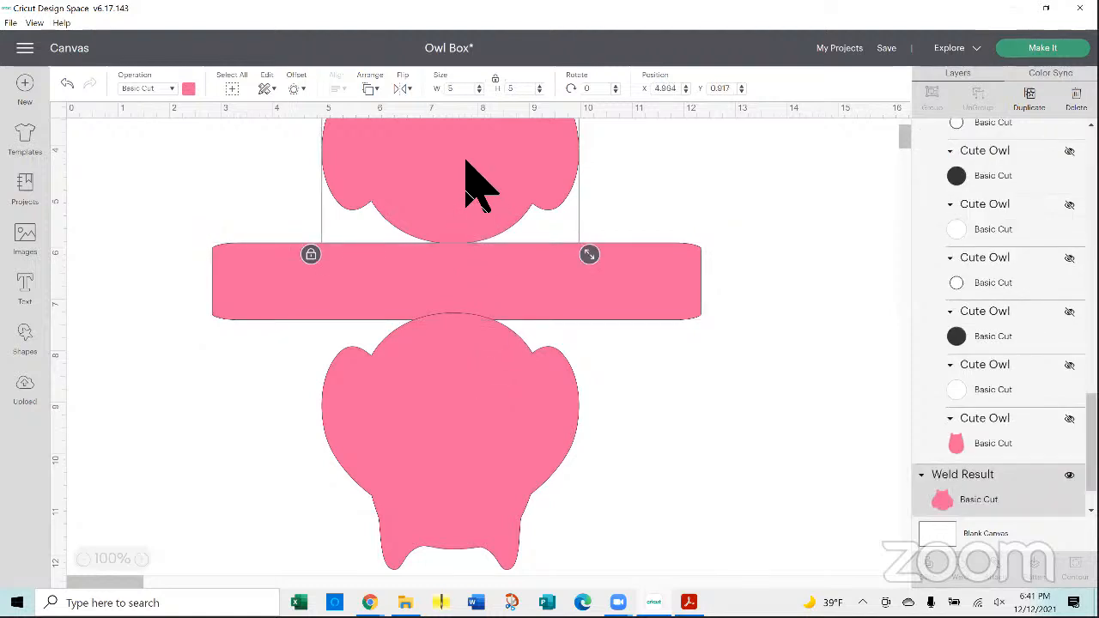
drag(465, 160, 465, 195)
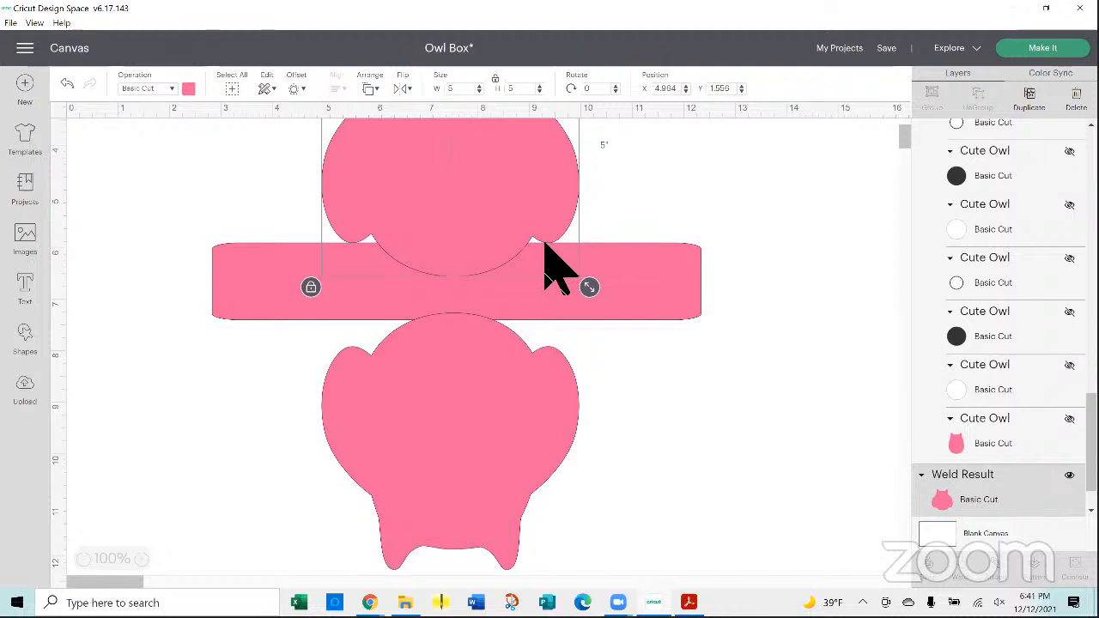
click(140, 560)
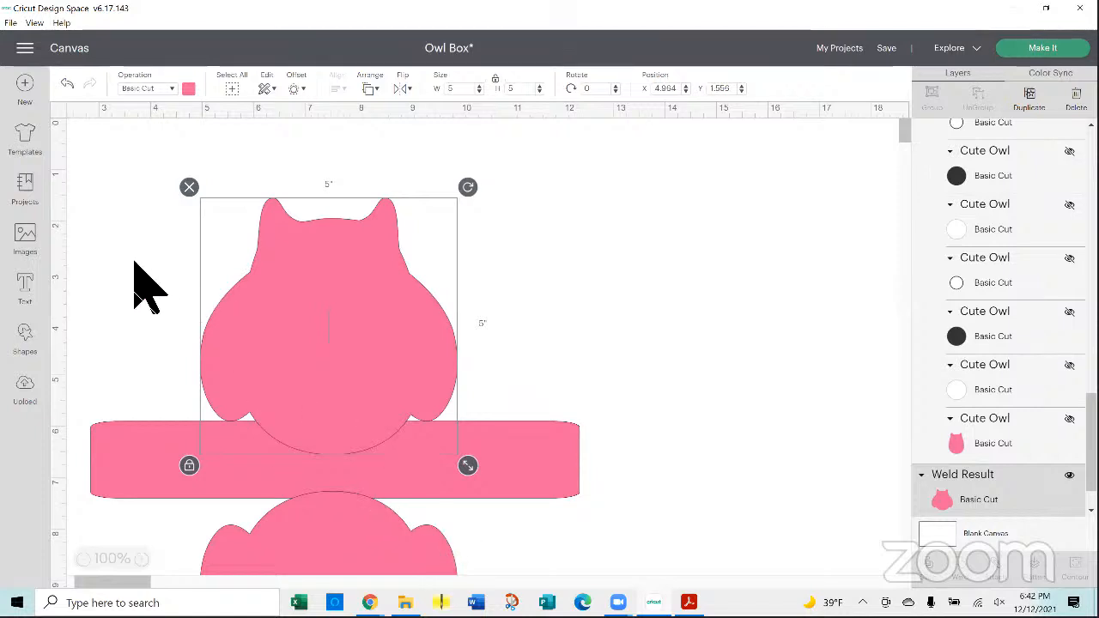
- Select both owl bodies with the rectangle and center them horizontally
click(144, 203)
drag(145, 203, 584, 580)
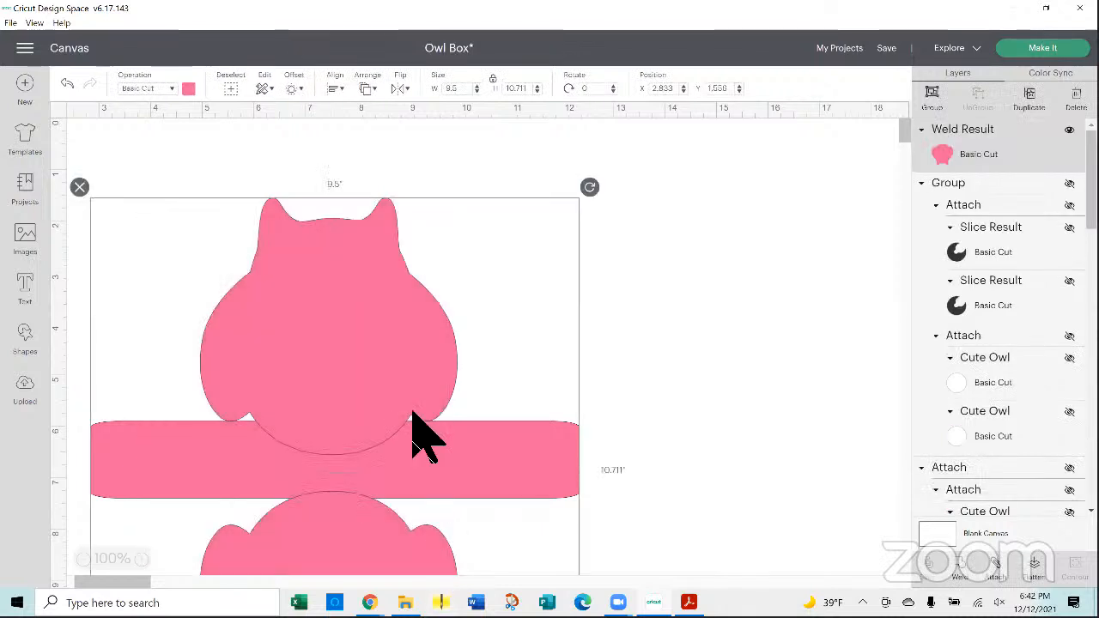
click(741, 251)
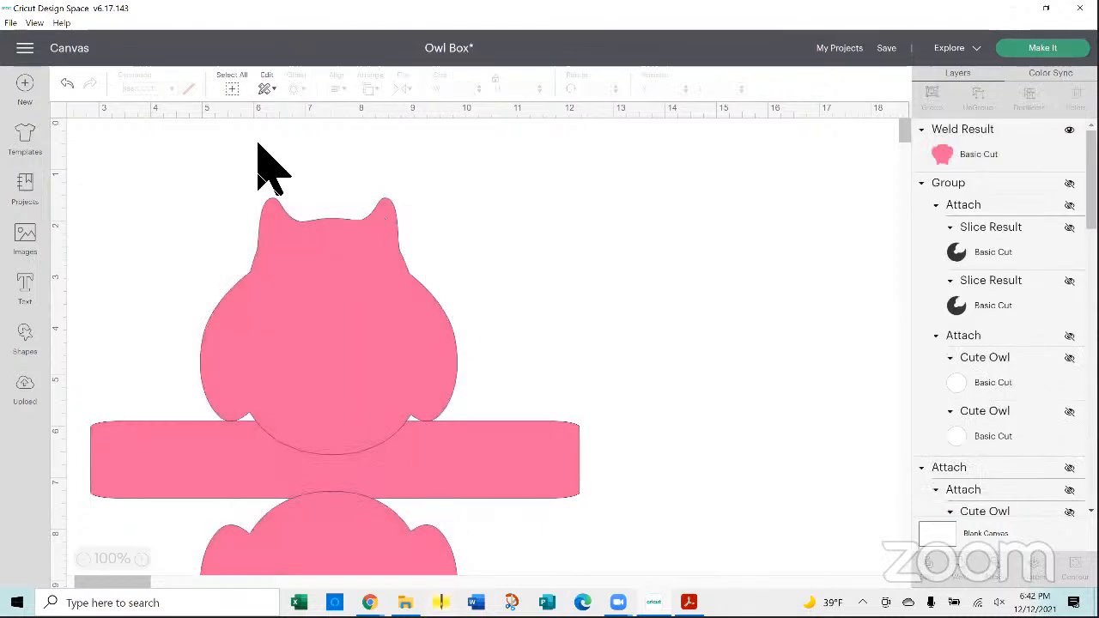
drag(141, 242, 371, 543)
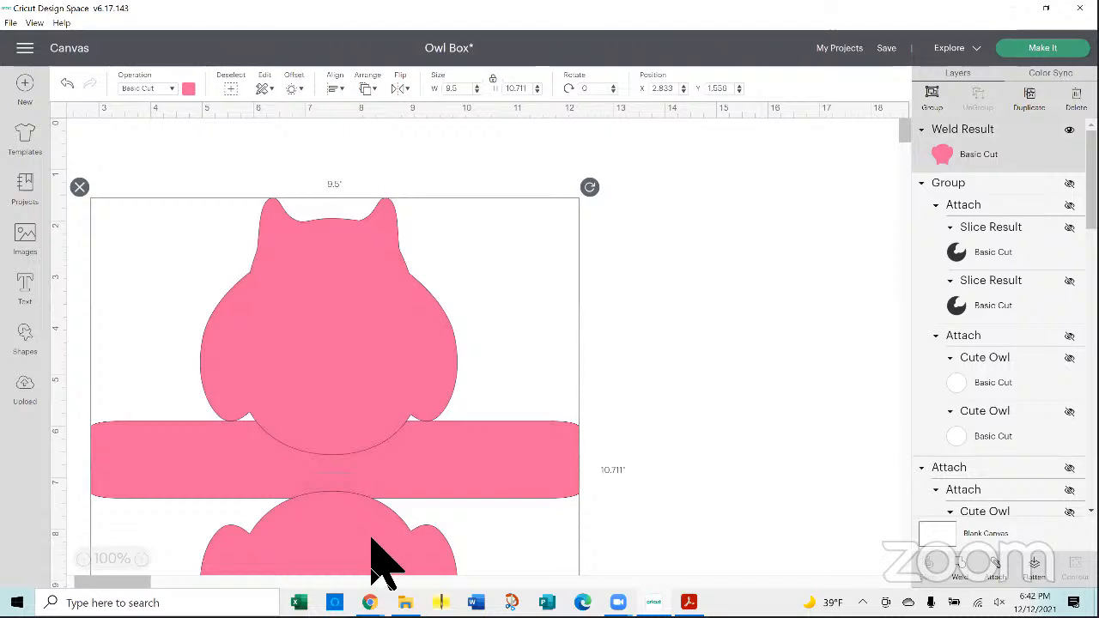
click(335, 89)
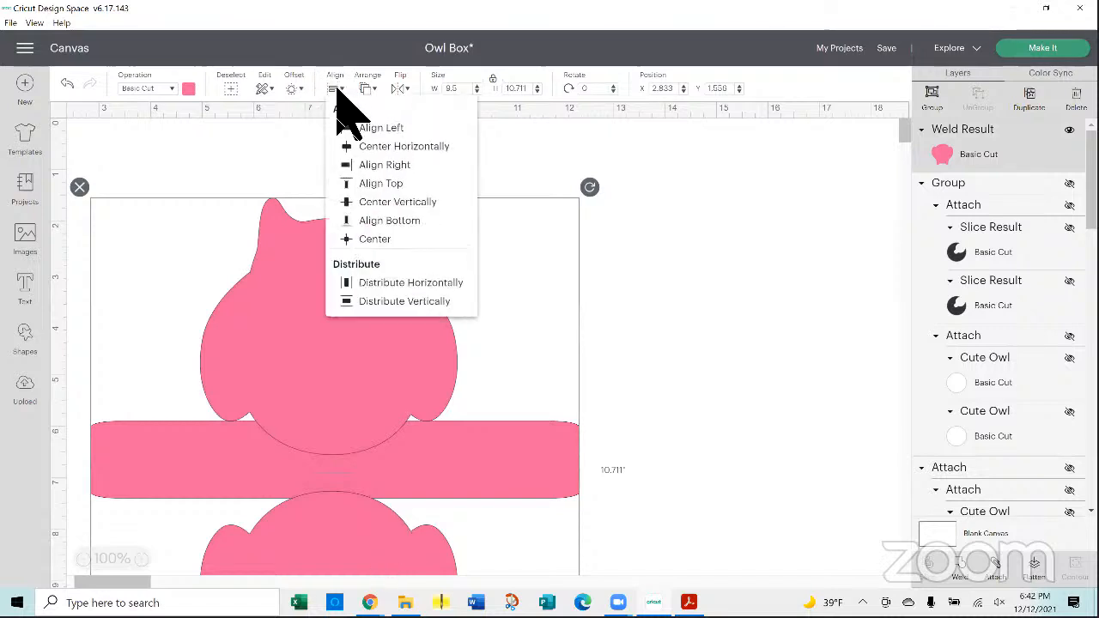
click(386, 148)
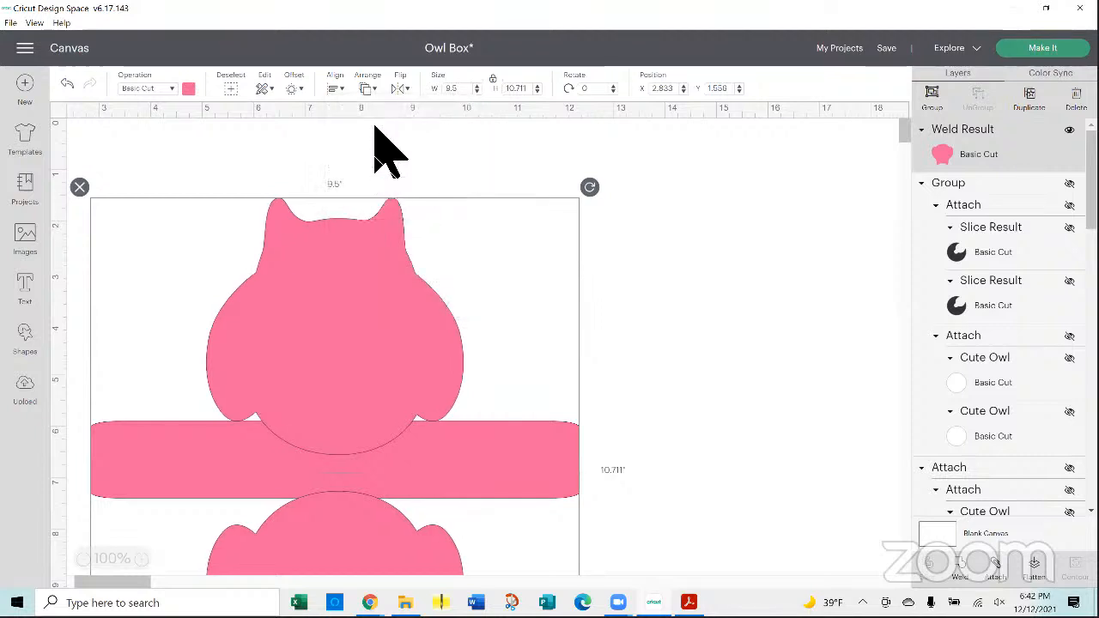
- Distribute the two owl bodies and the rectangle vertically and weld them into one shape
click(335, 89)
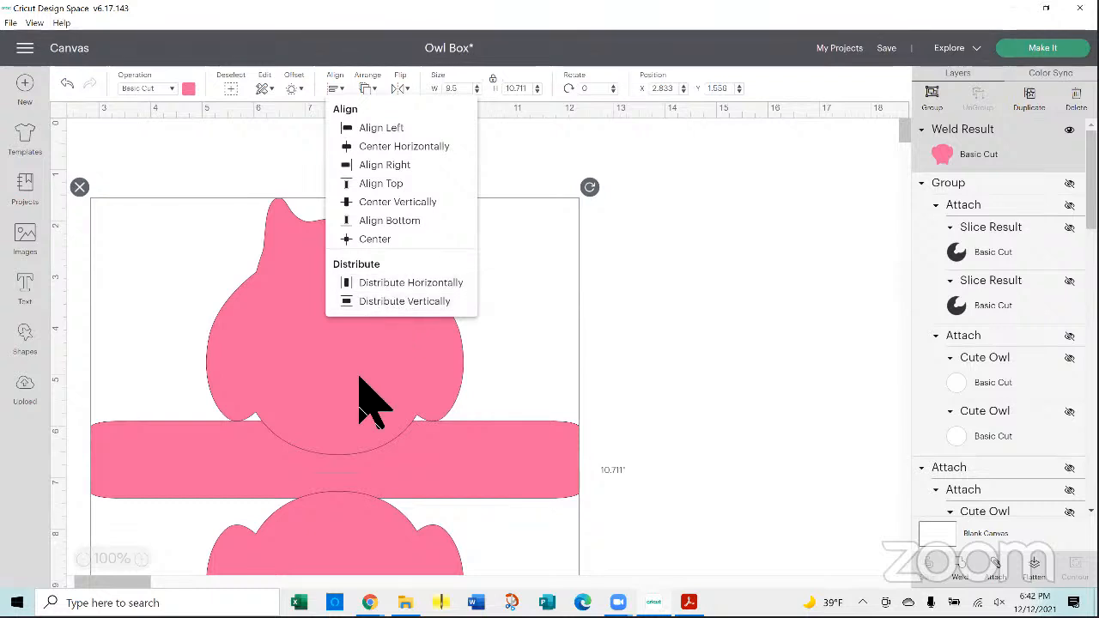
click(399, 301)
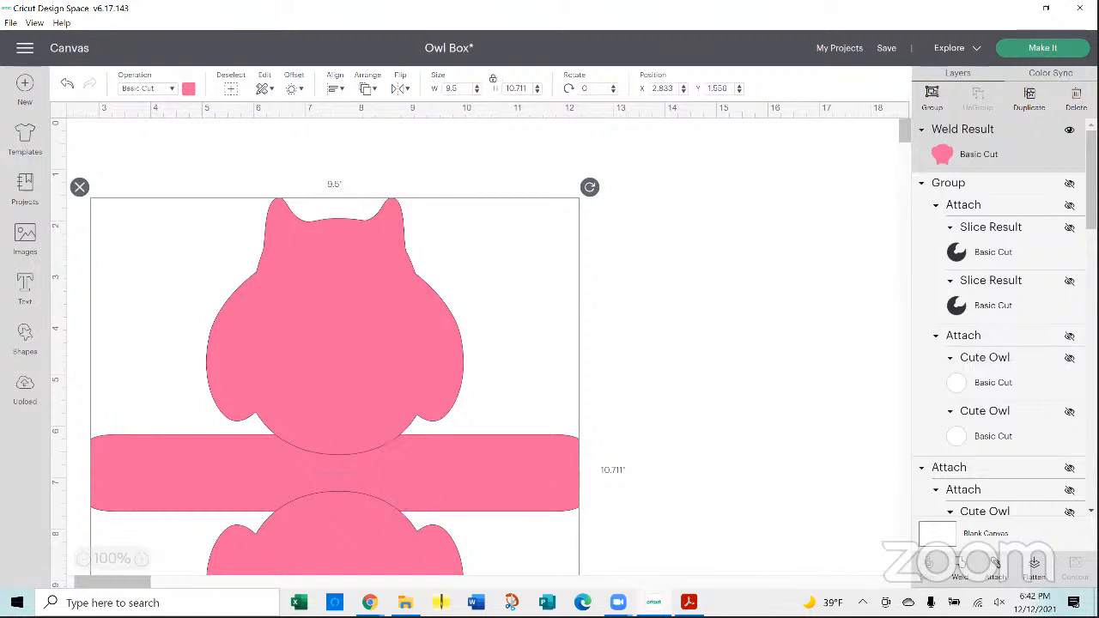
click(973, 563)
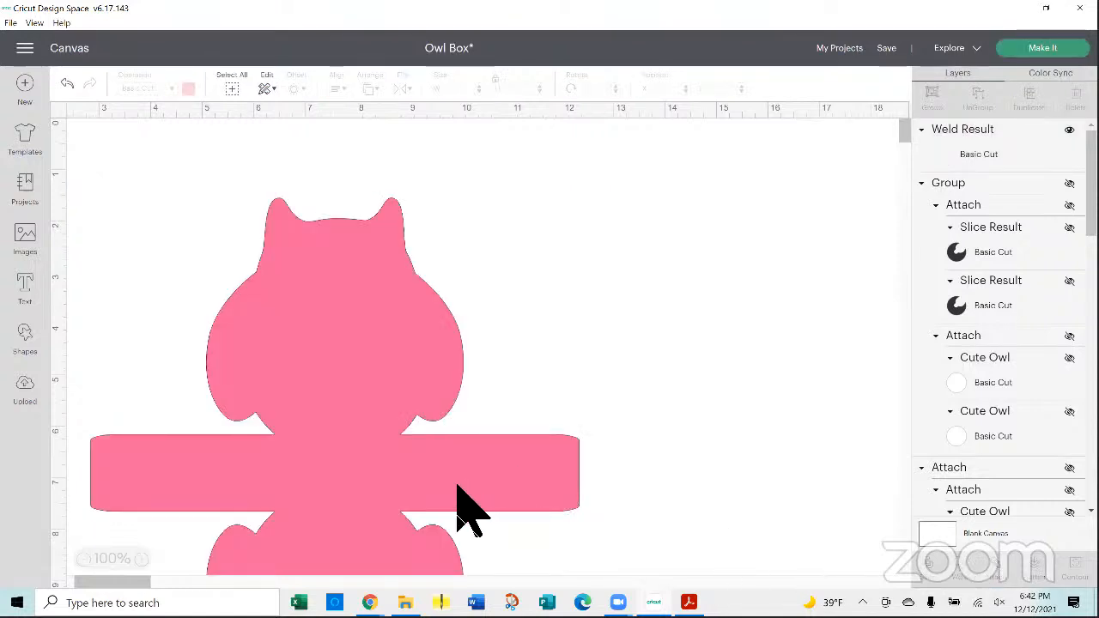
- Save the Owl Box project
mouse_move(886, 48)
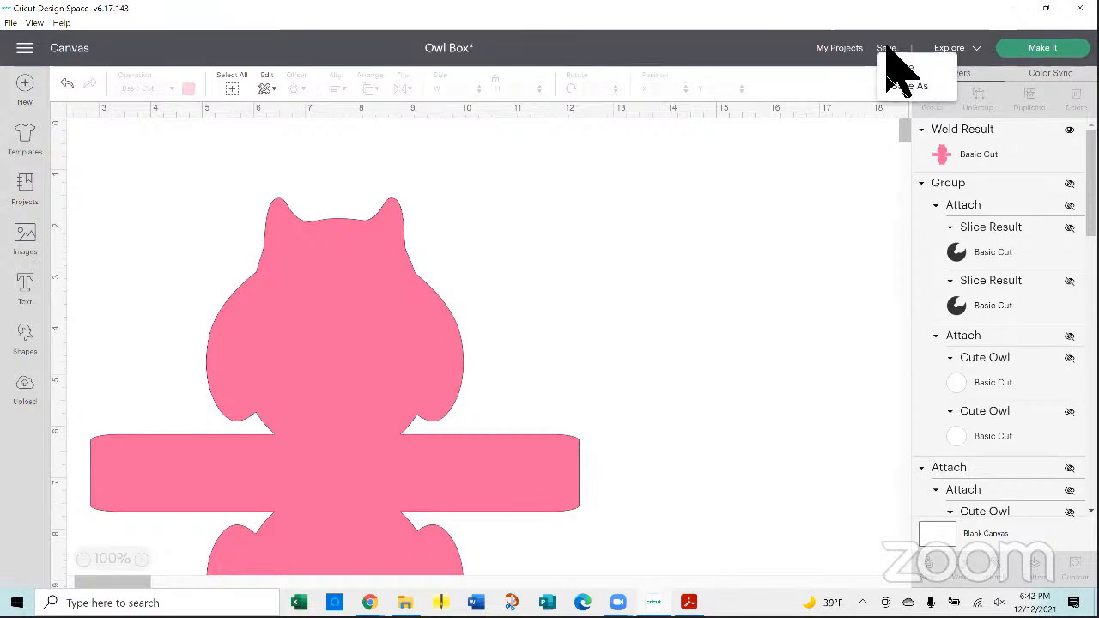
click(894, 69)
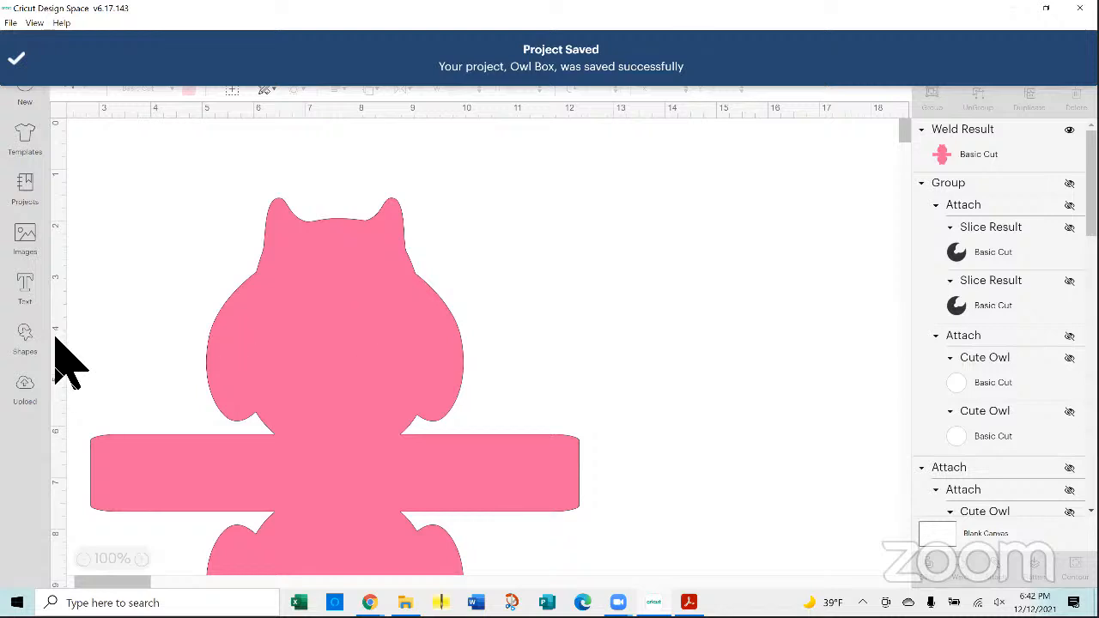
- Add a half circle, set its width to 0.35 inches with proportions locked, and rotate it 90 degrees
click(27, 339)
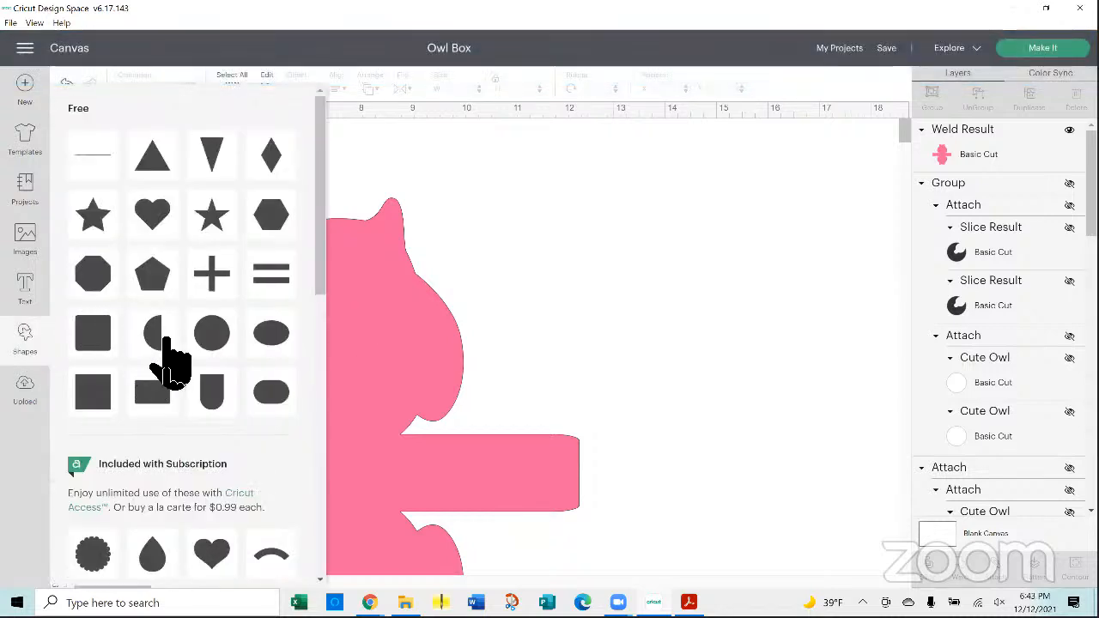
click(156, 337)
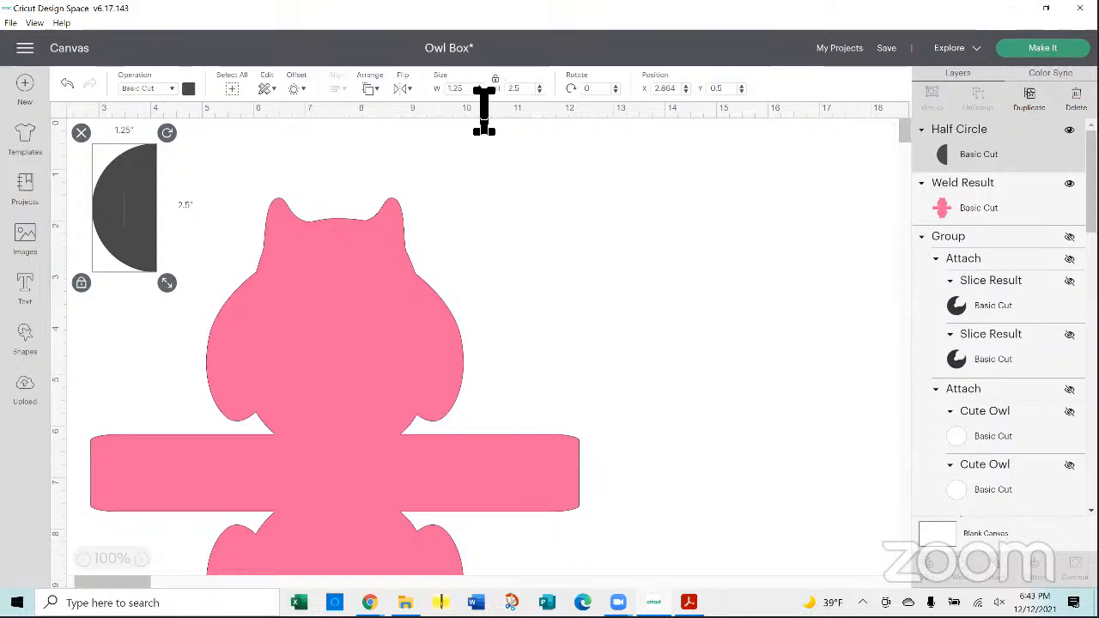
click(437, 86)
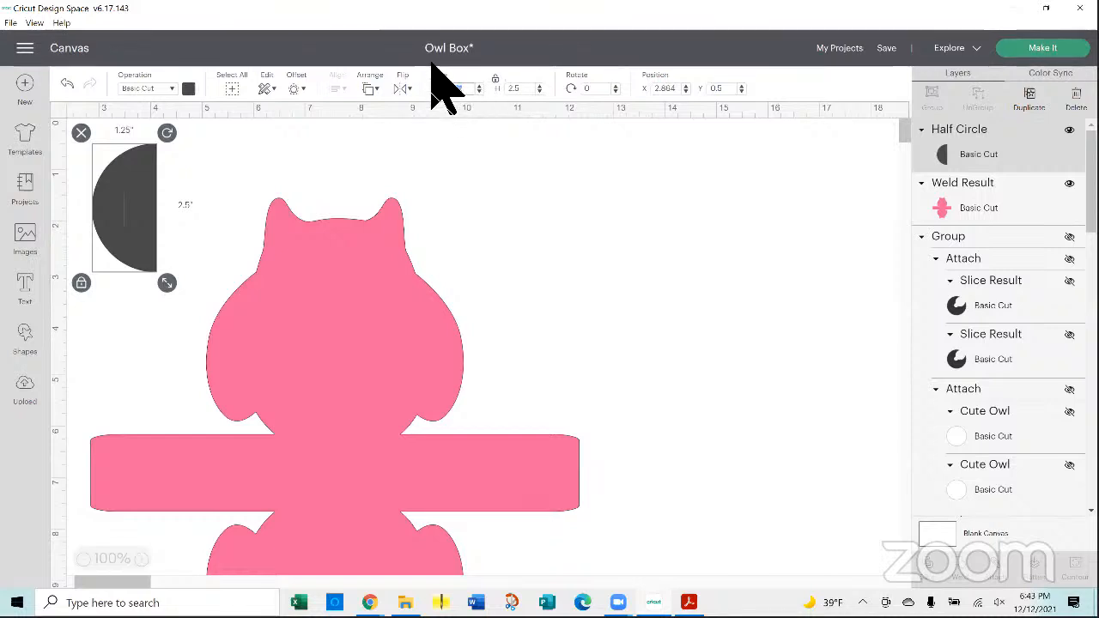
text(0.35)
key(Return)
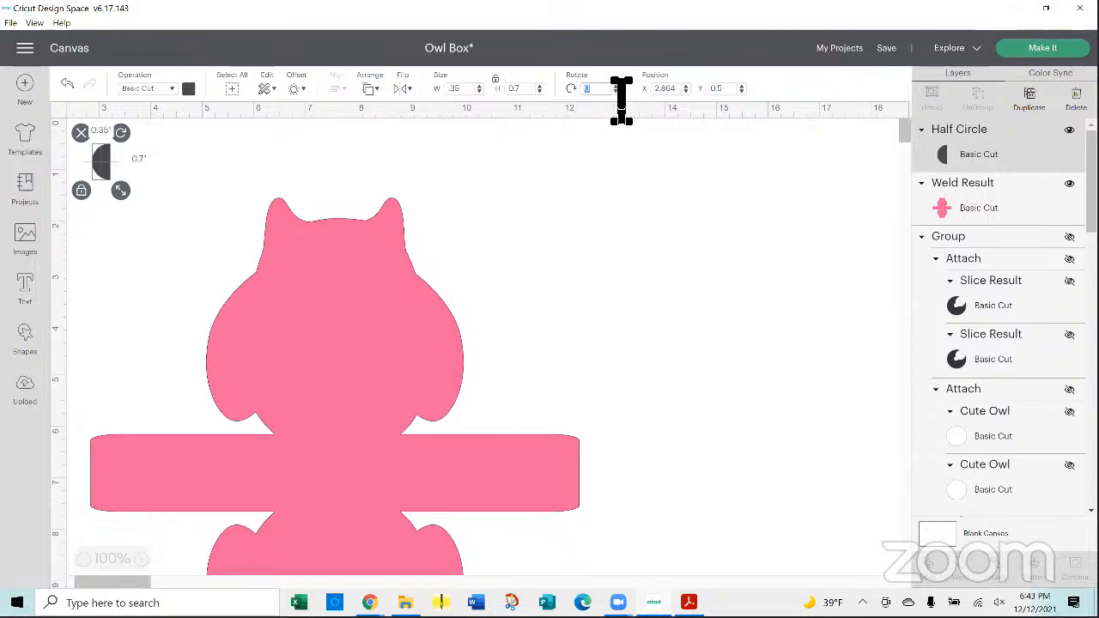
key(Return)
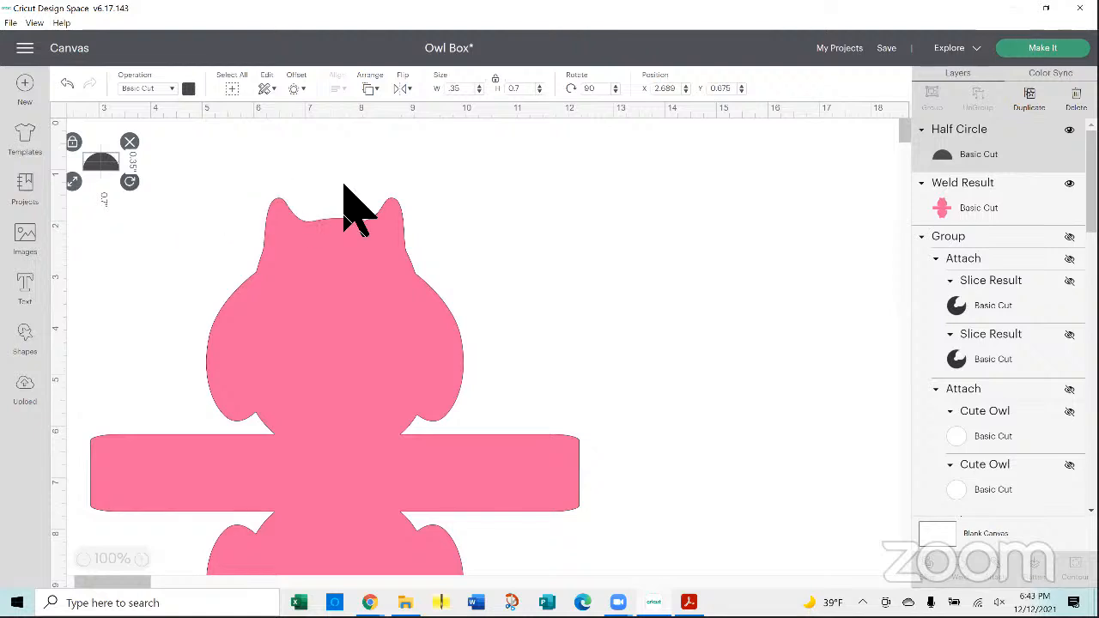
- Duplicate the half circle twice and spread the three half circles along the pink rectangle's upper edge beside the owl
click(1030, 96)
click(1041, 98)
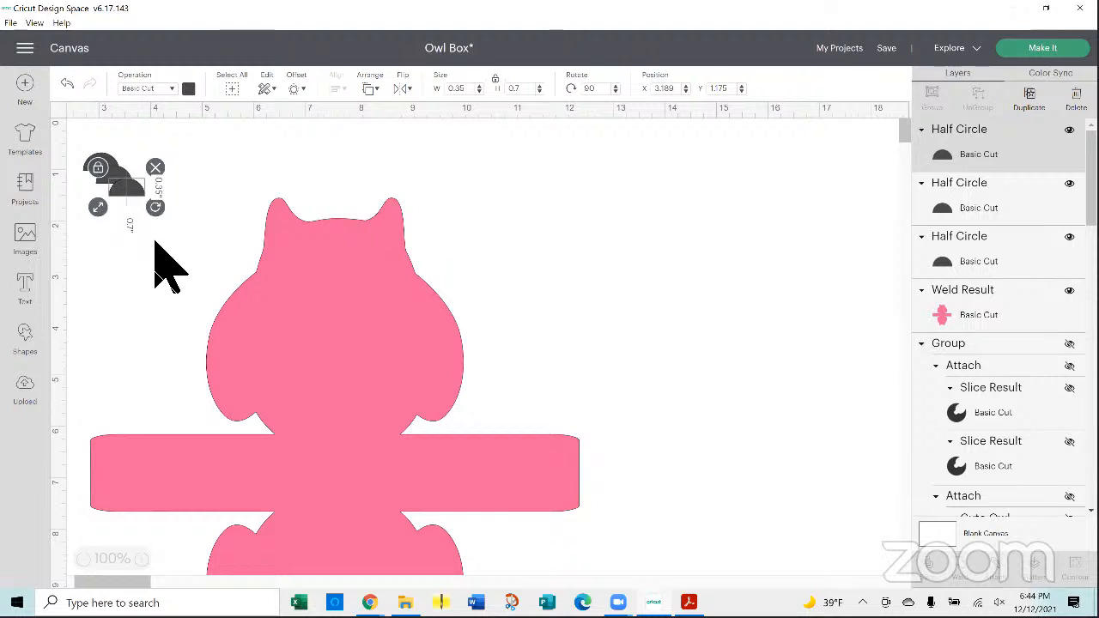
click(167, 266)
drag(90, 143, 142, 203)
click(223, 142)
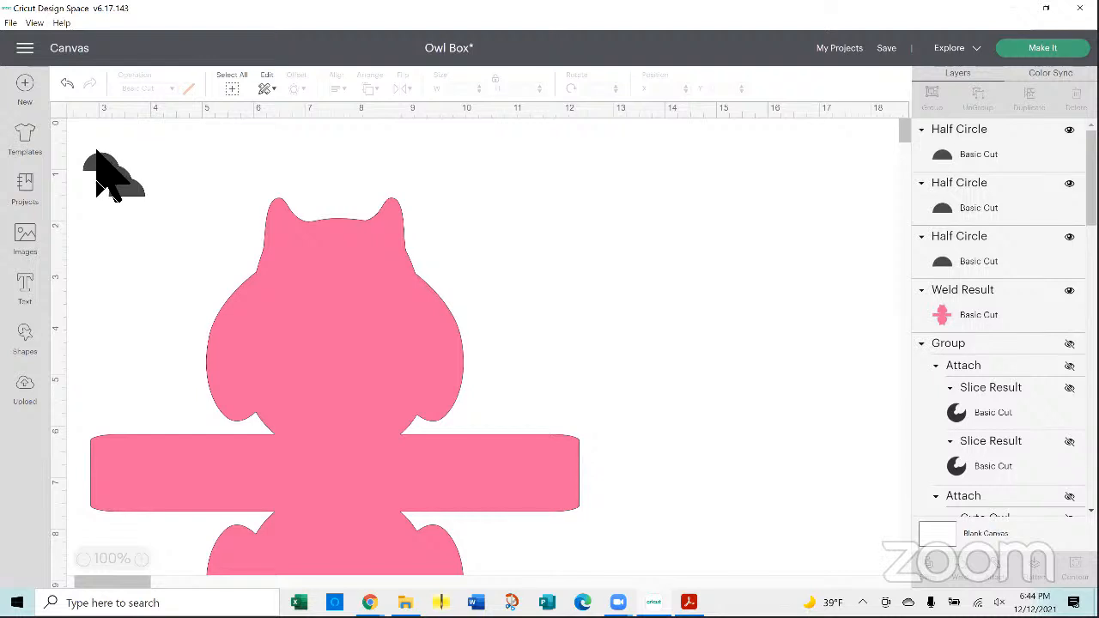
drag(92, 157, 112, 430)
drag(121, 197, 167, 456)
drag(120, 198, 262, 451)
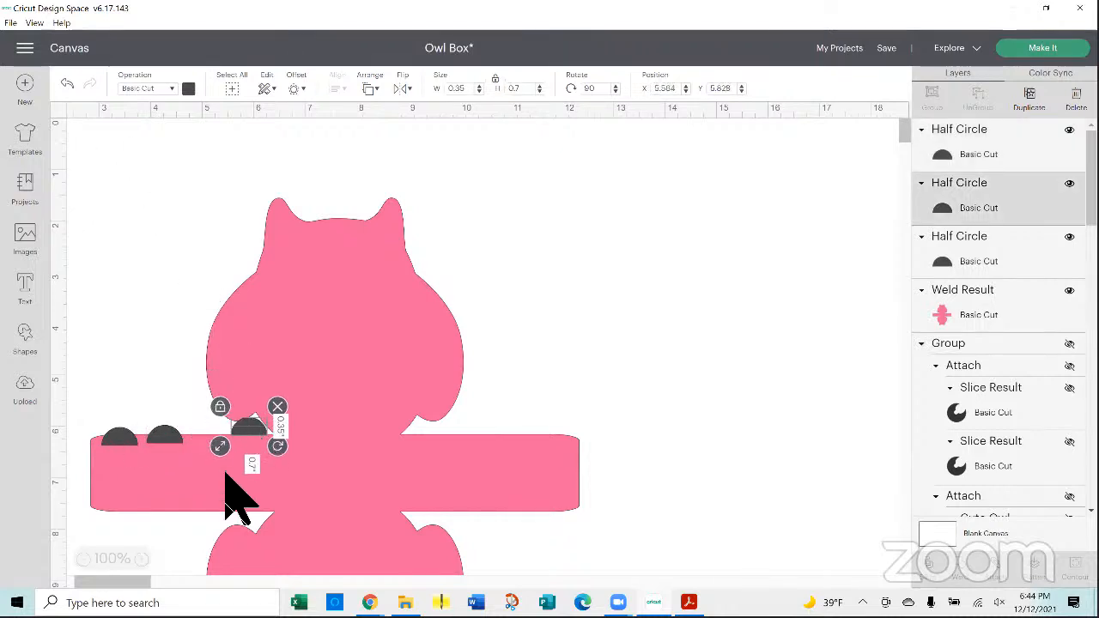
- Reposition the three half circles on the rectangle's upper edge at about X 3.15, 4.55 and 5.58
click(141, 559)
click(142, 559)
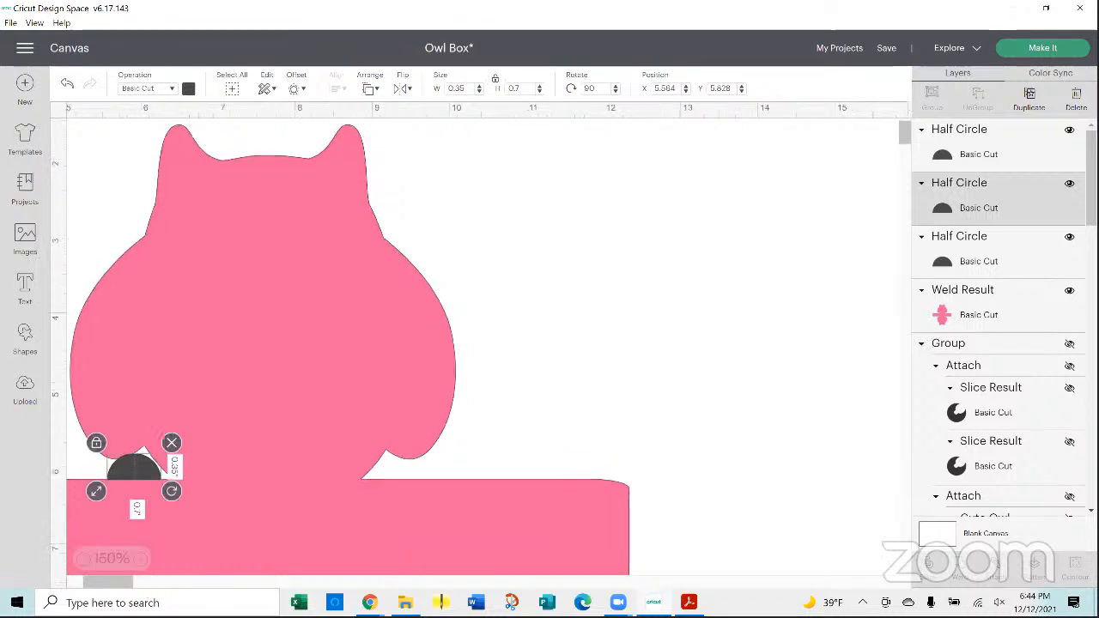
mouse_move(112, 582)
mouse_down()
mouse_move(134, 582)
mouse_move(95, 582)
mouse_up()
click(444, 479)
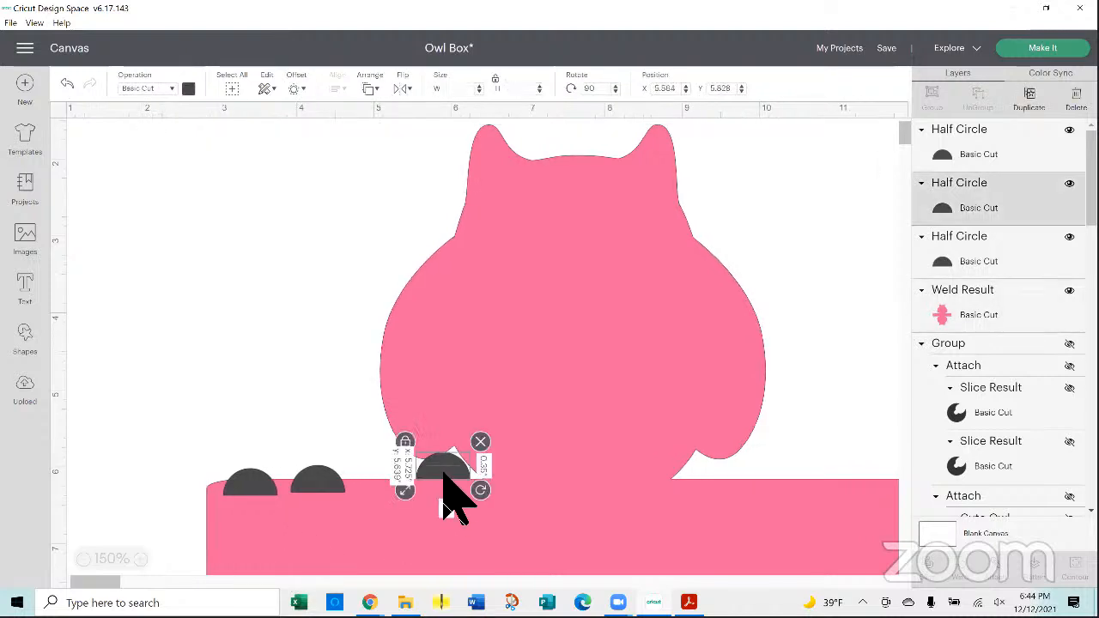
drag(444, 475, 439, 479)
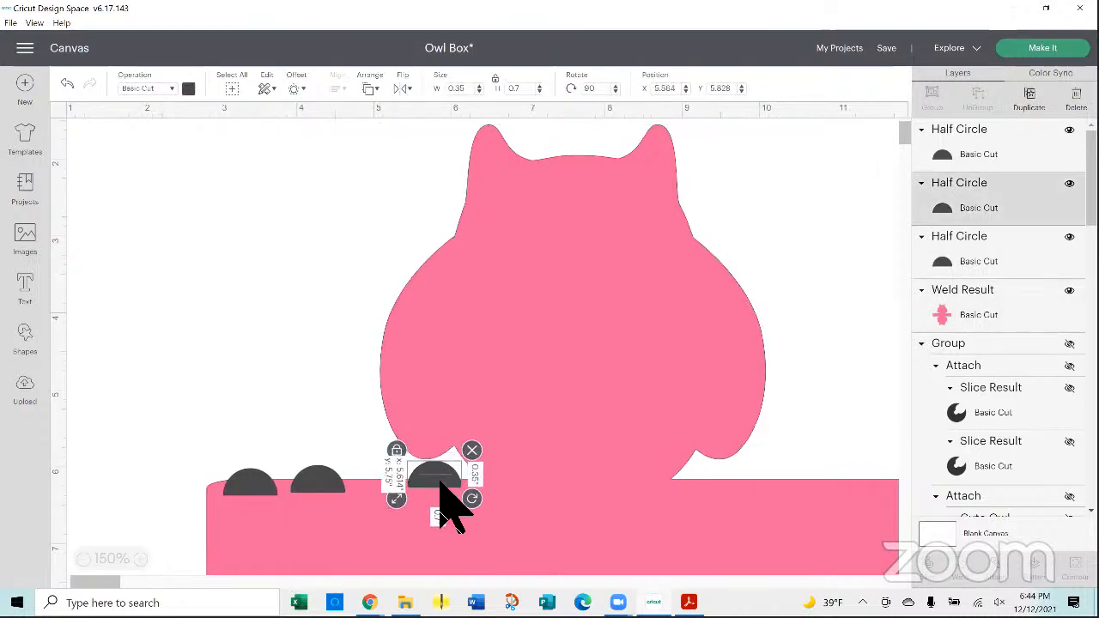
drag(446, 482, 456, 480)
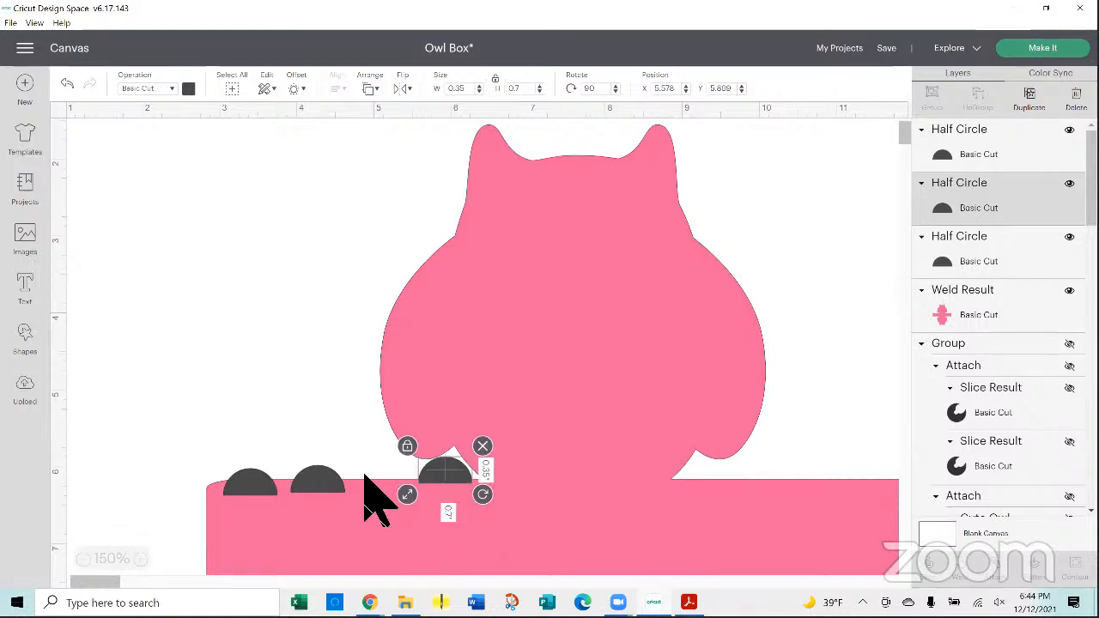
drag(329, 483, 379, 481)
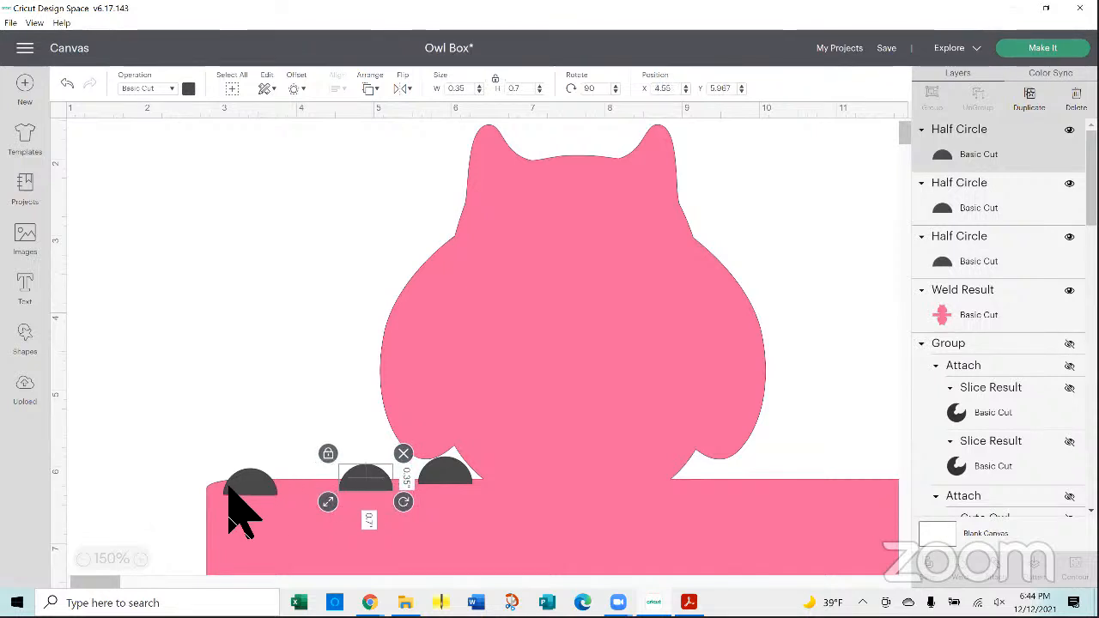
drag(251, 491, 251, 471)
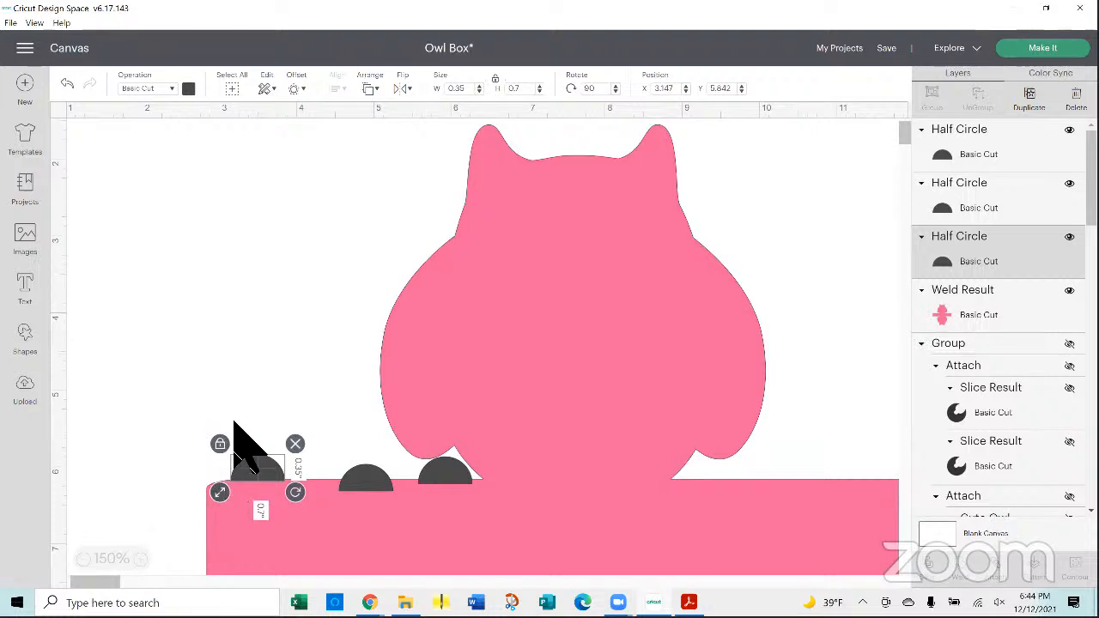
- Select all three half circles, align their tops and distribute them horizontally
shift+click(365, 491)
shift+click(447, 477)
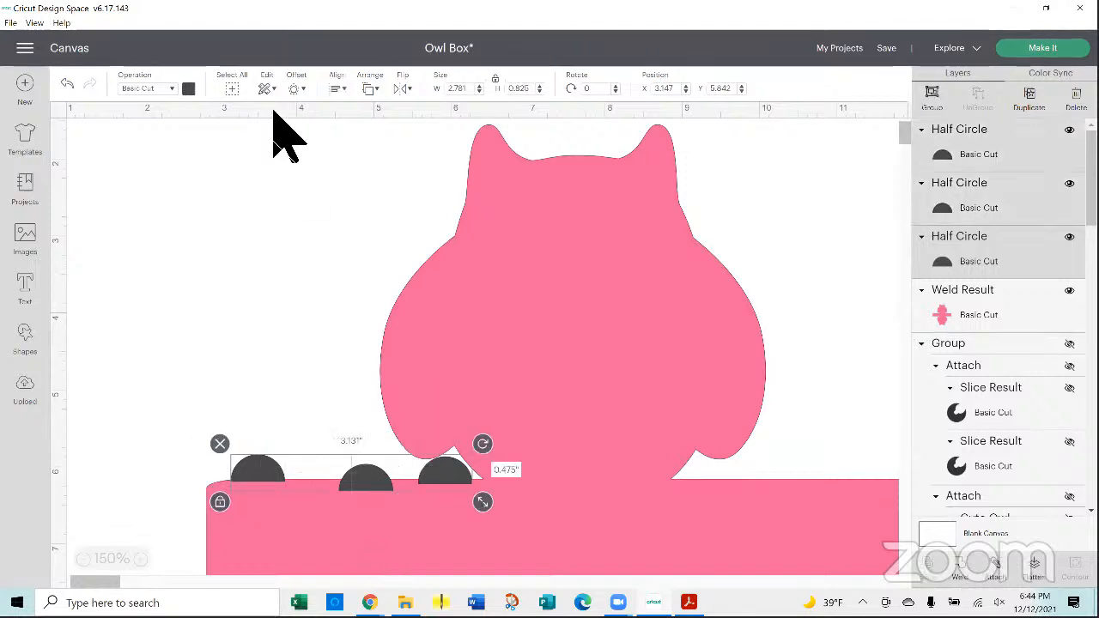
click(339, 89)
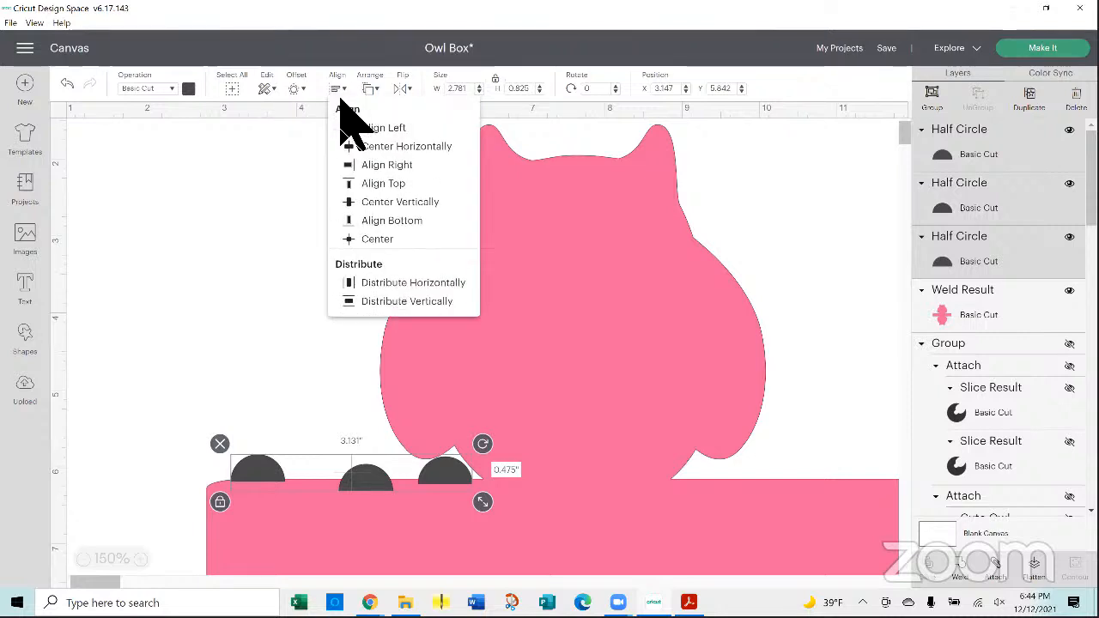
click(378, 184)
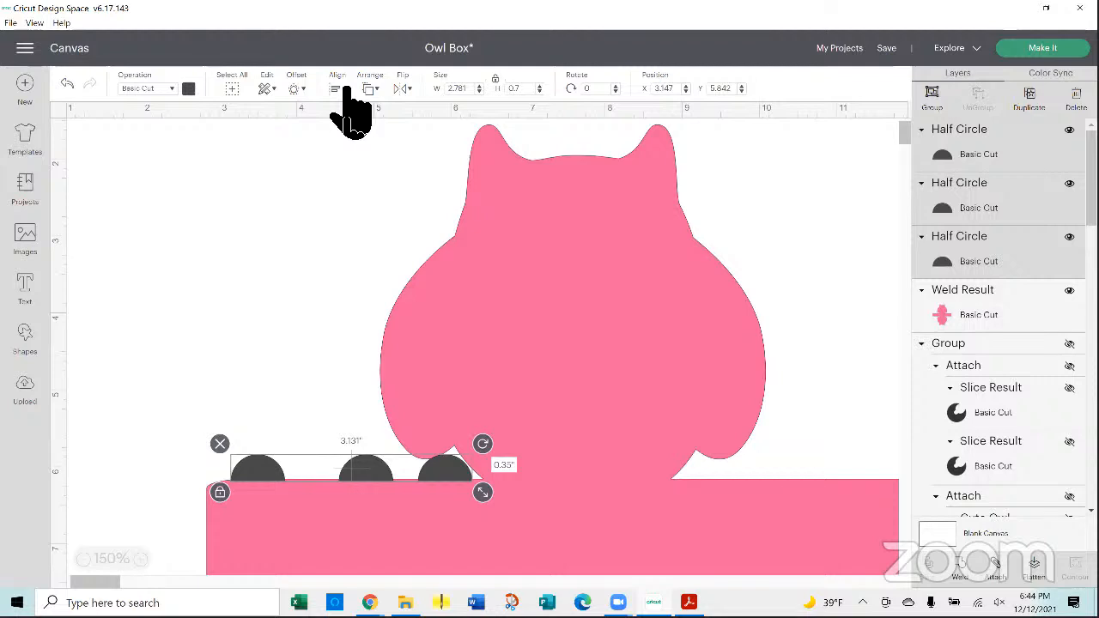
click(338, 90)
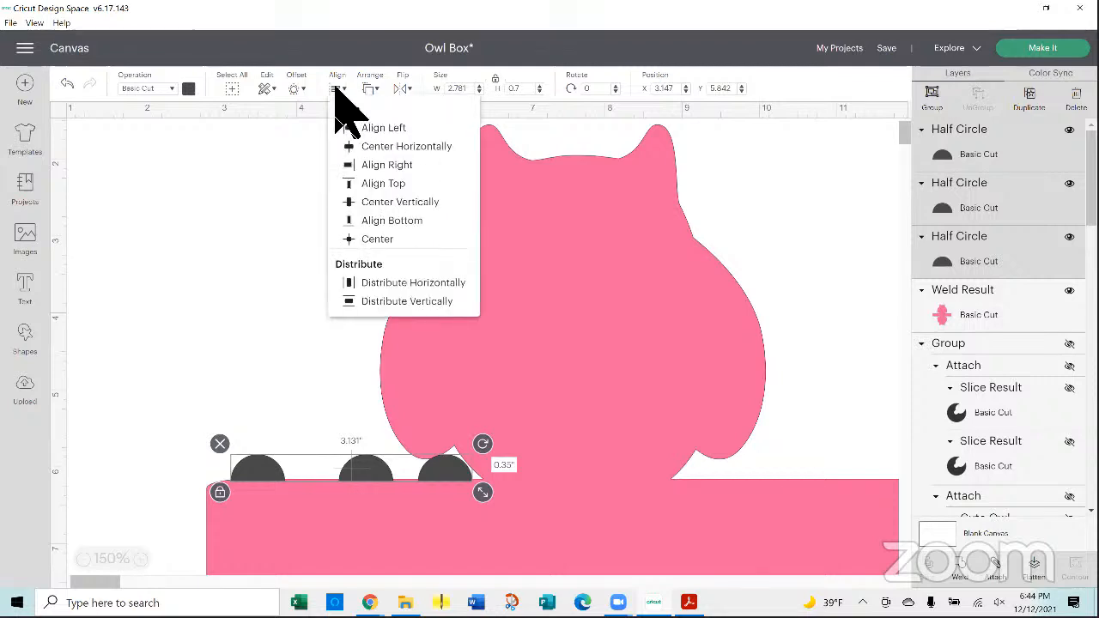
click(391, 283)
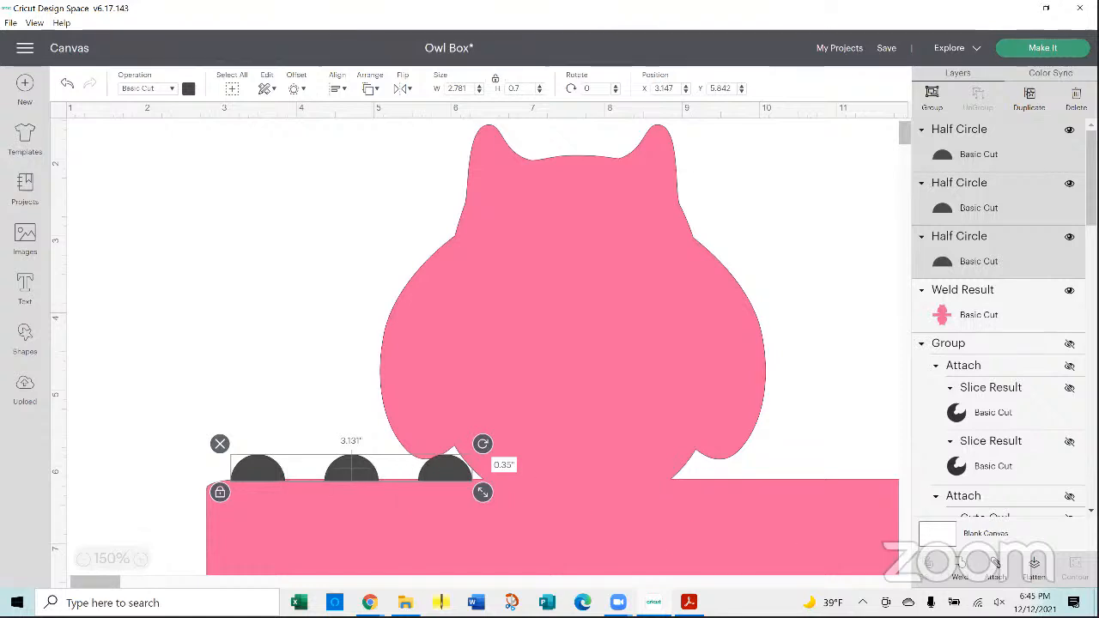
- Try welding the three half circles, first alone and again with the pink owl shape, and undo each weld
click(959, 567)
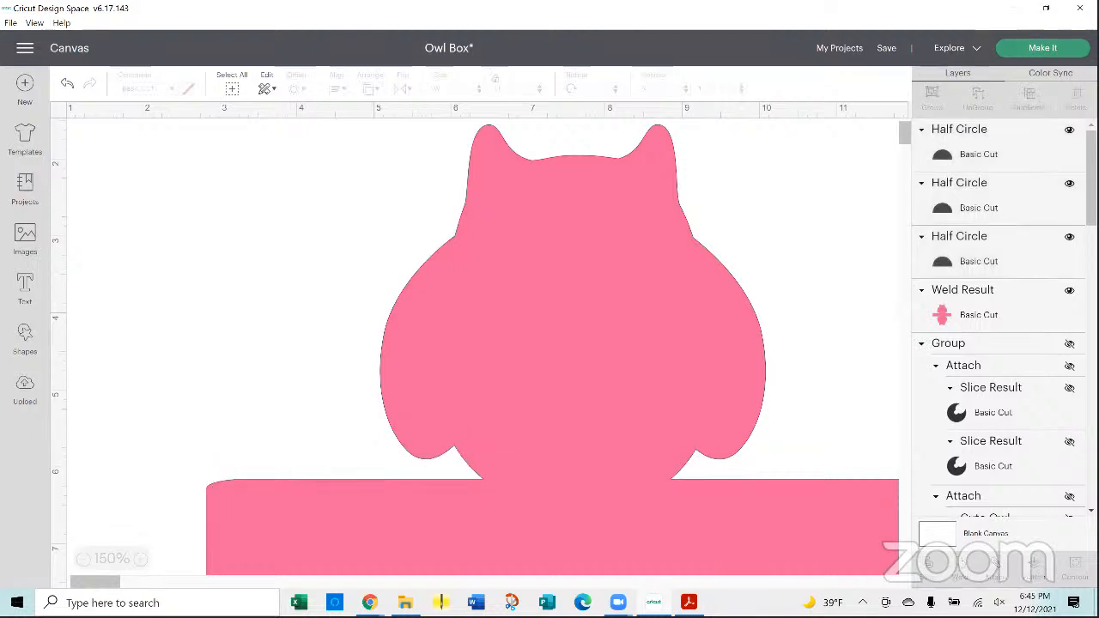
click(80, 86)
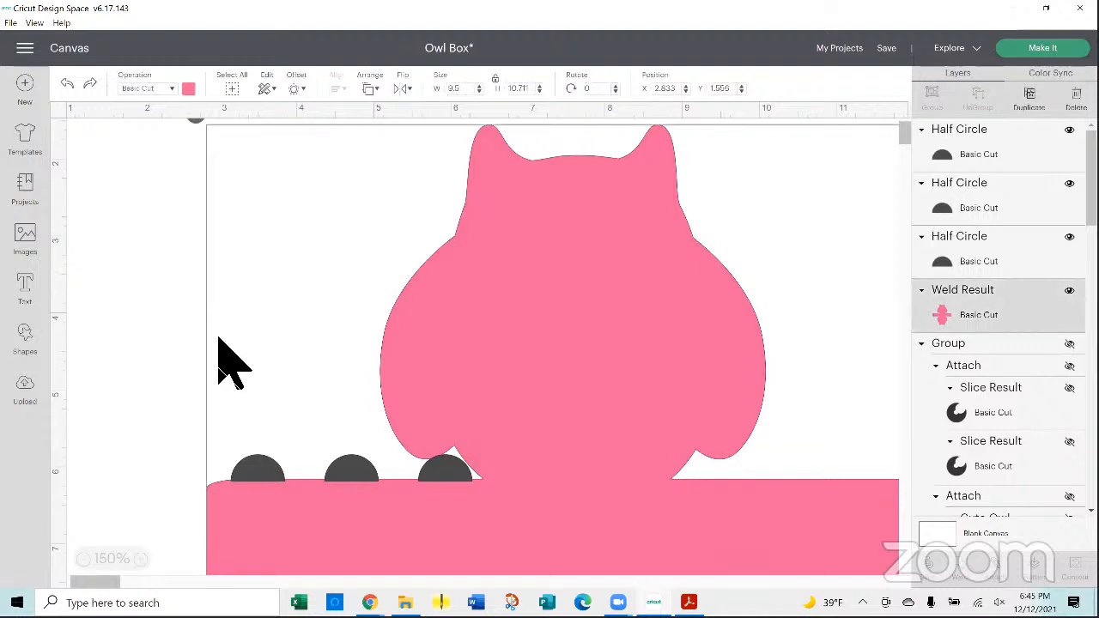
click(196, 355)
drag(431, 526, 570, 546)
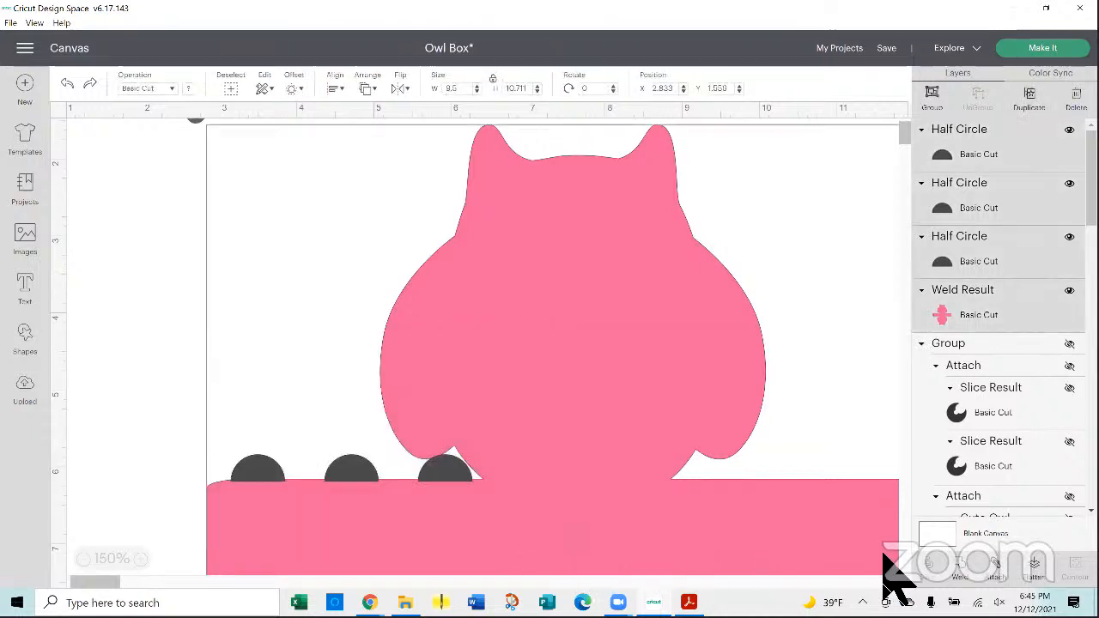
click(961, 567)
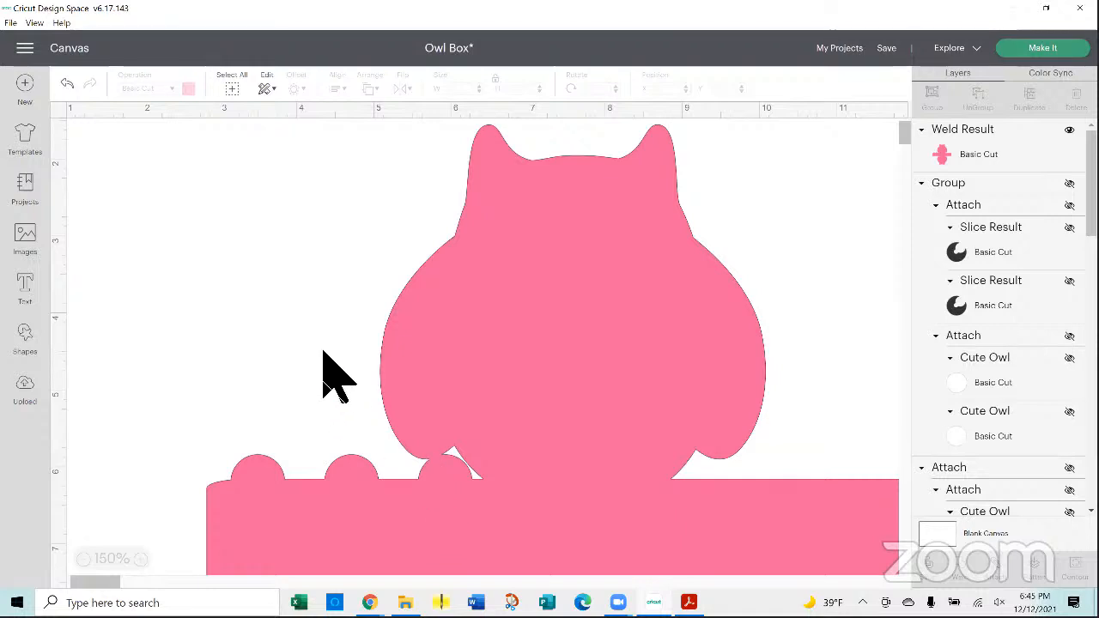
key(ctrl+z)
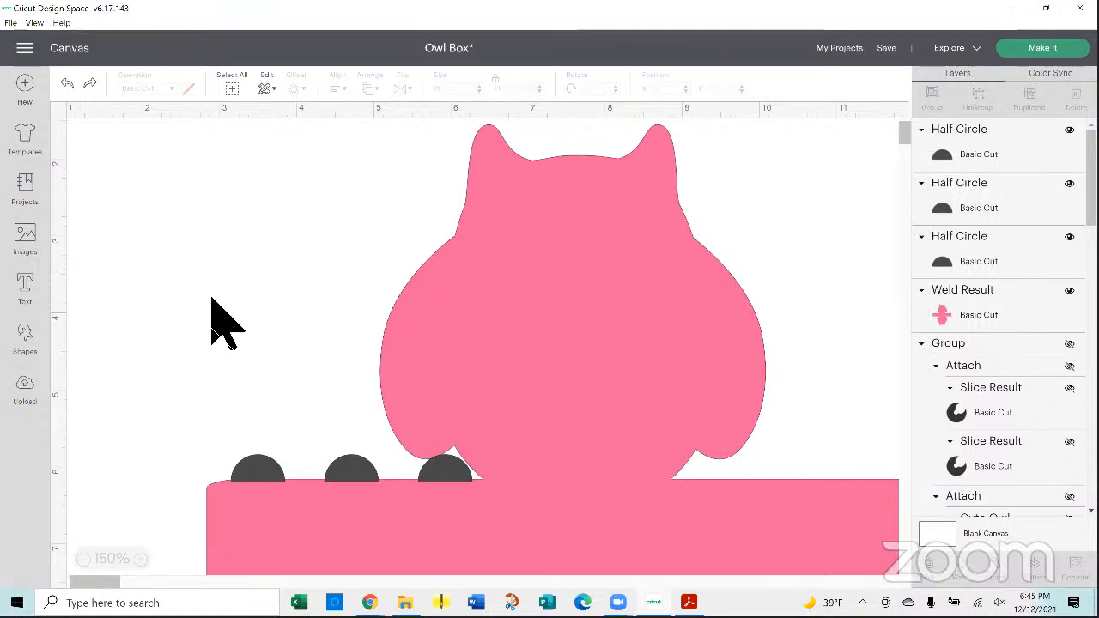
- Select only the three half circles and weld them into one row of tabs
click(262, 472)
click(265, 468)
shift+click(356, 472)
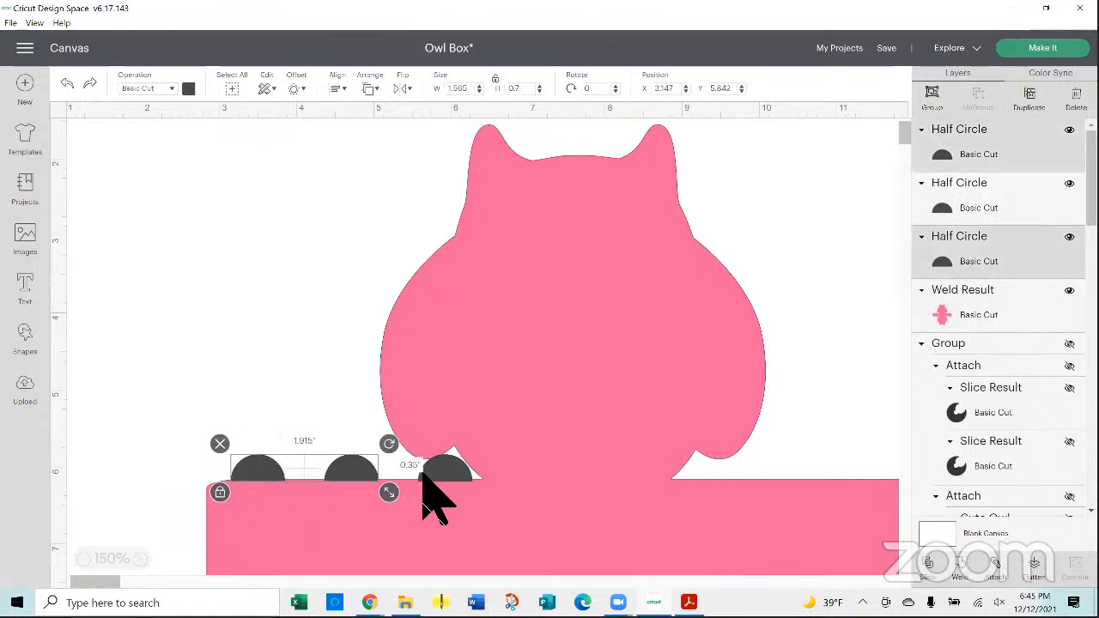
shift+click(442, 470)
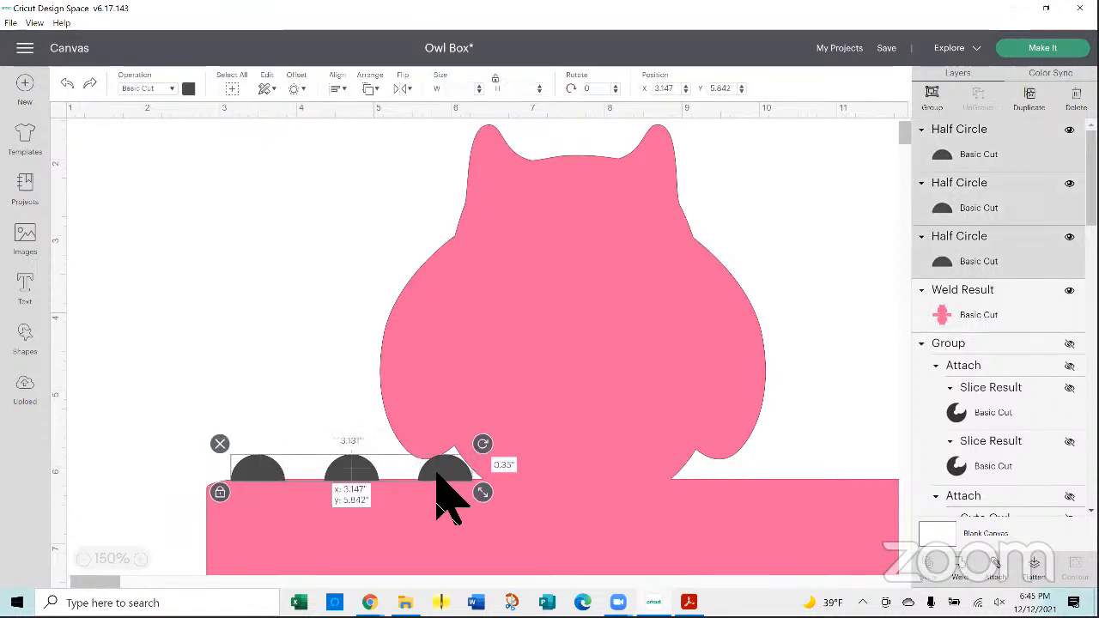
click(962, 571)
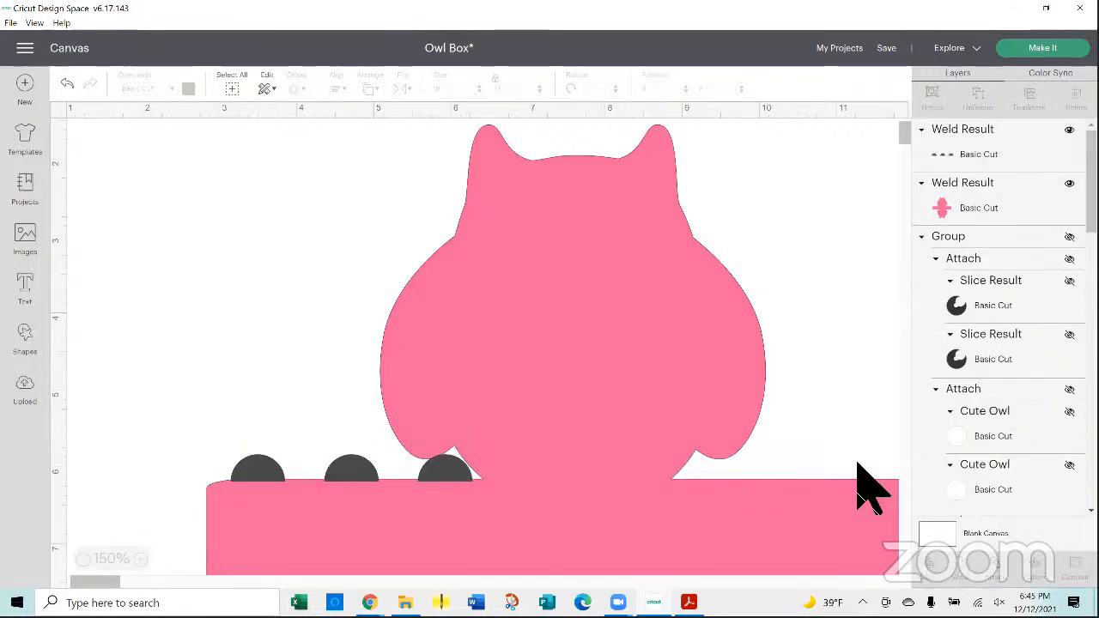
- Duplicate the welded half-circle row three times
scroll(842, 460, down, 3)
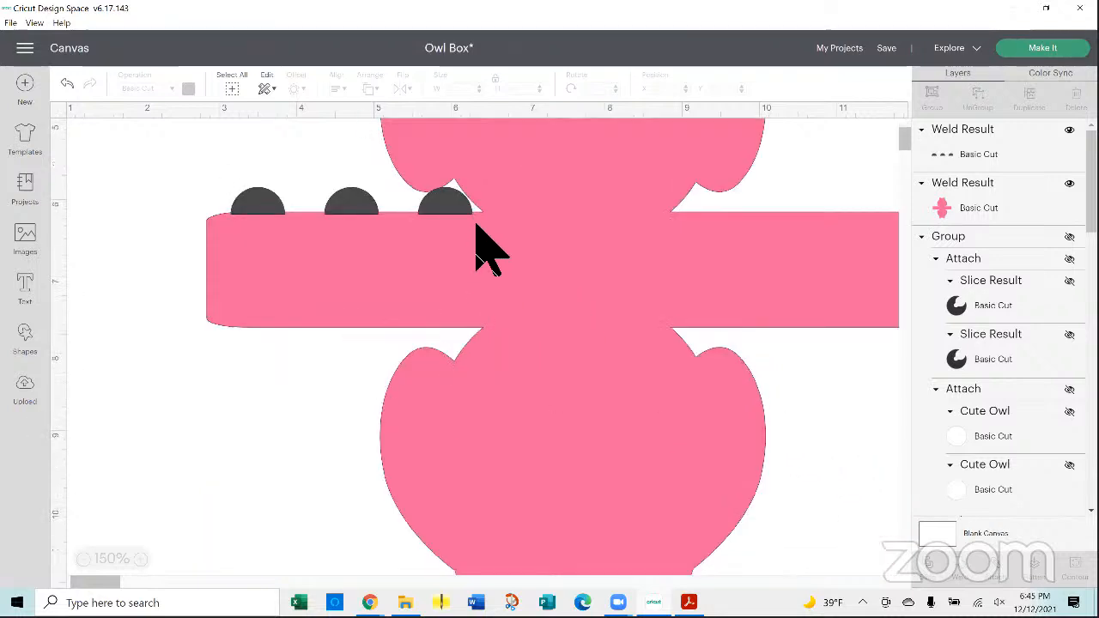
click(425, 208)
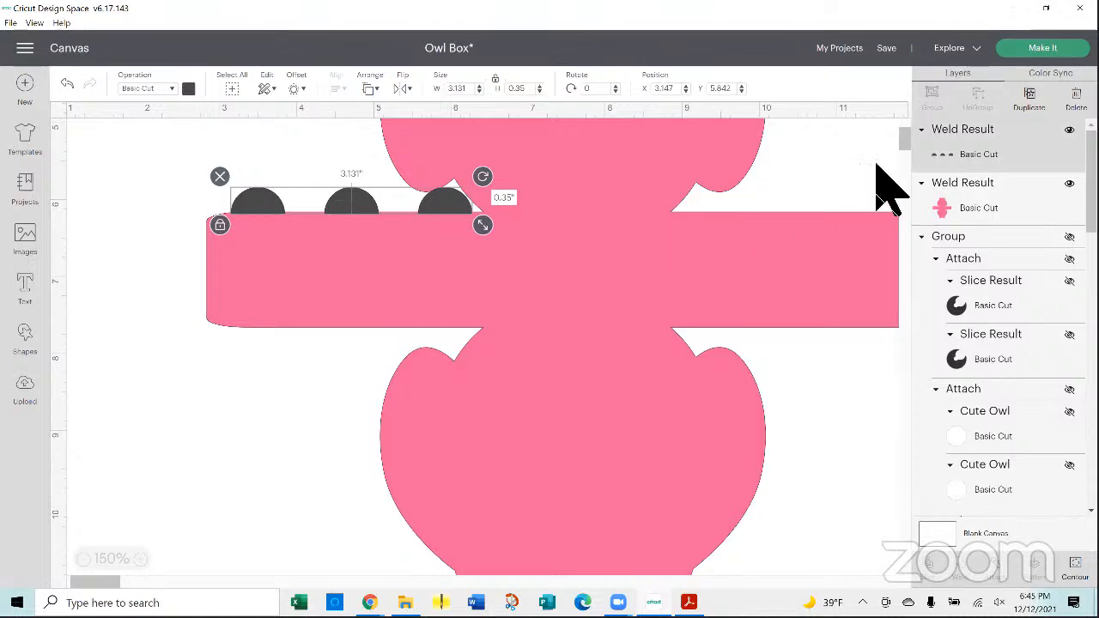
click(1037, 97)
click(1037, 97)
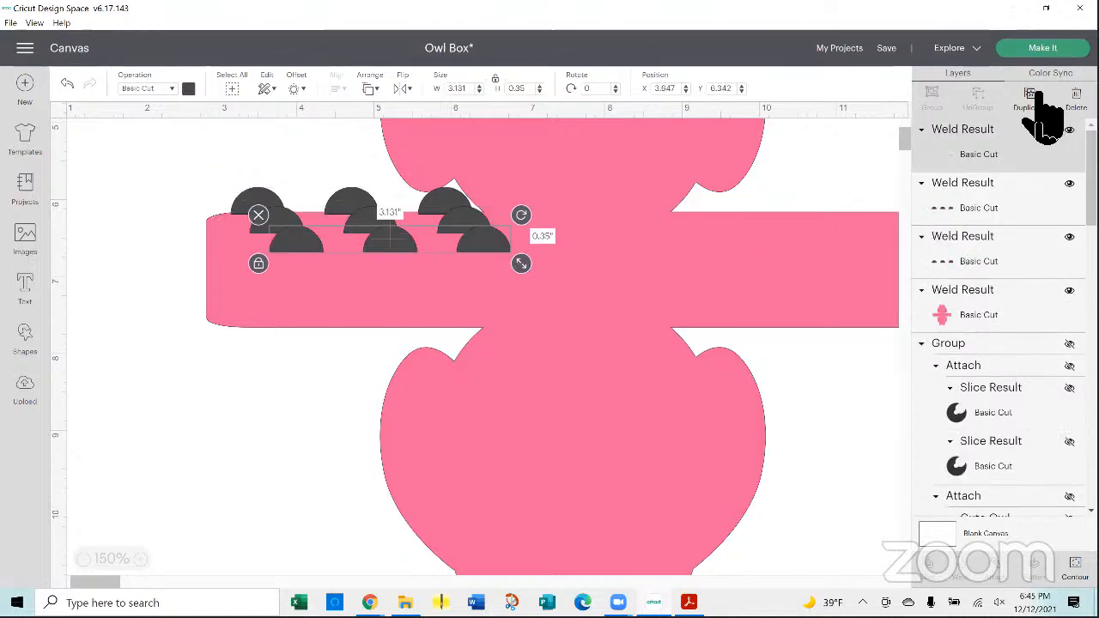
click(1037, 97)
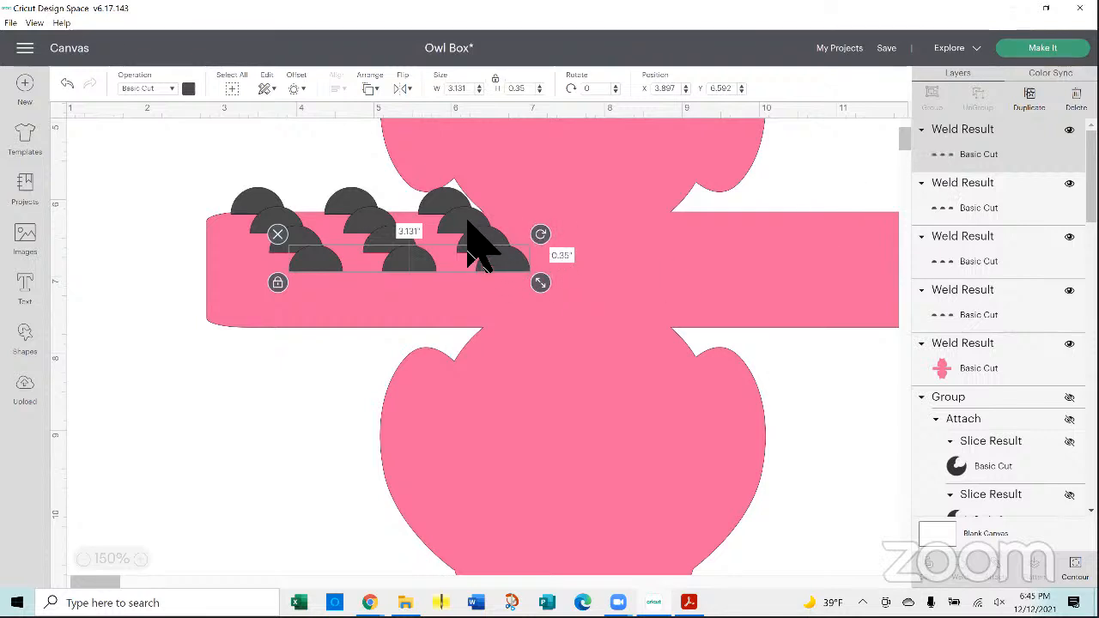
- Select two of the four half-circle rows together and rotate them 180 degrees
shift+click(485, 258)
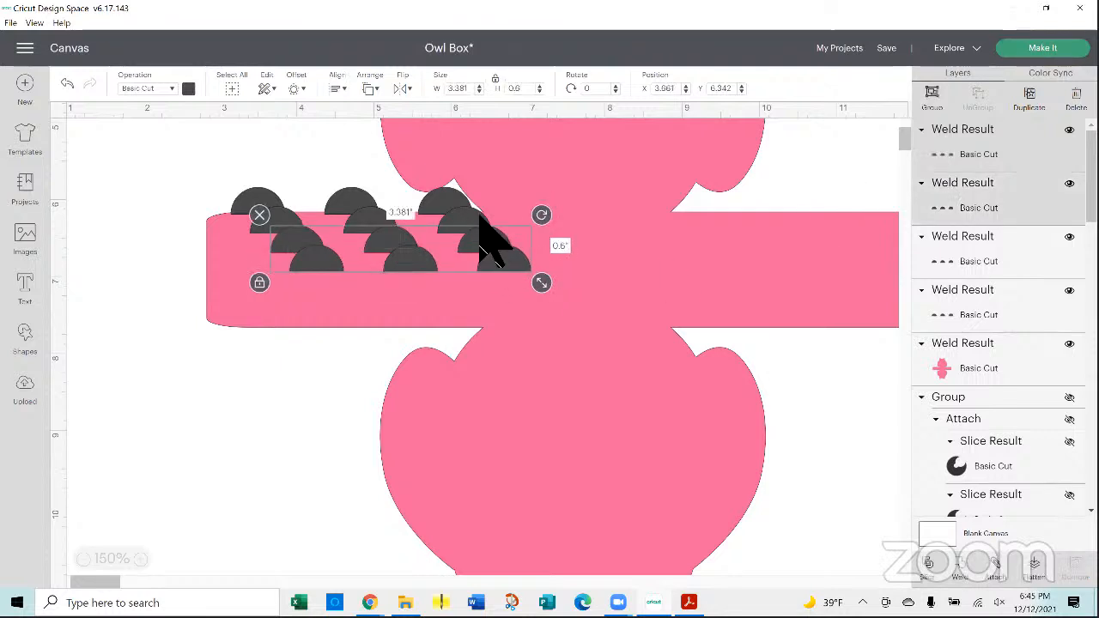
click(577, 89)
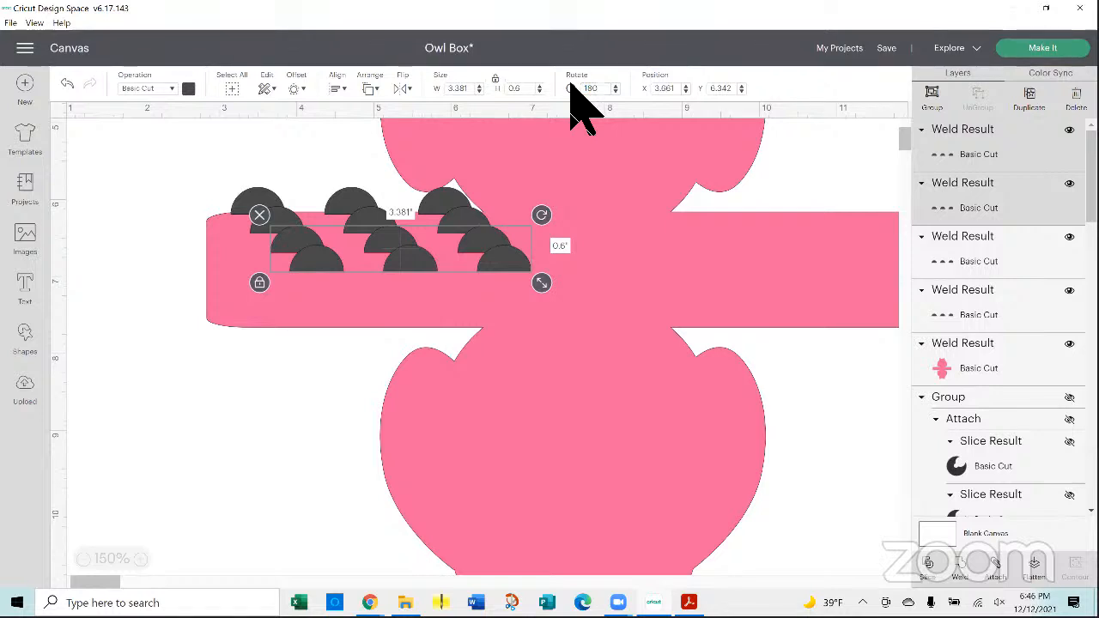
key(Return)
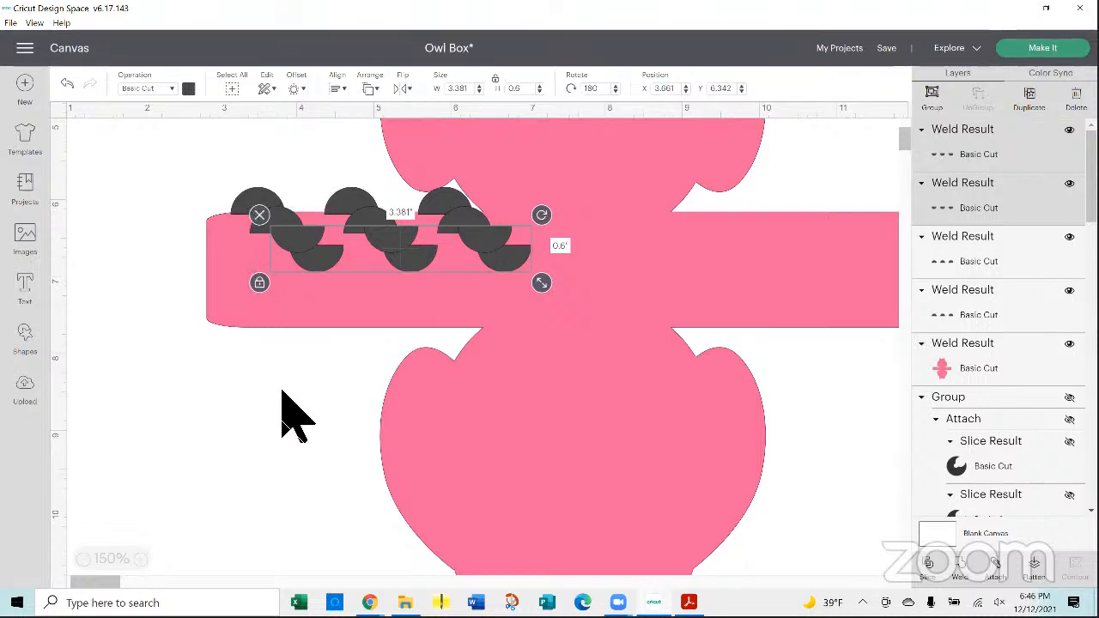
- Place one flipped half-circle row on the lower edge of the rectangle's left arm and the other on the right arm's lower edge
click(341, 245)
drag(328, 260, 272, 336)
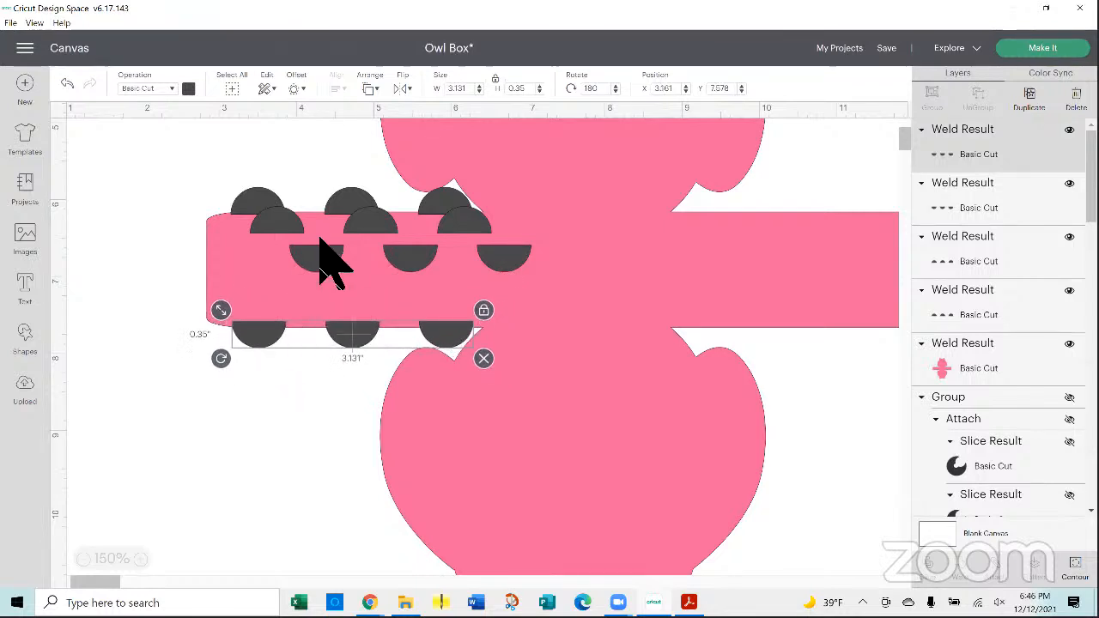
drag(319, 248, 893, 335)
click(84, 559)
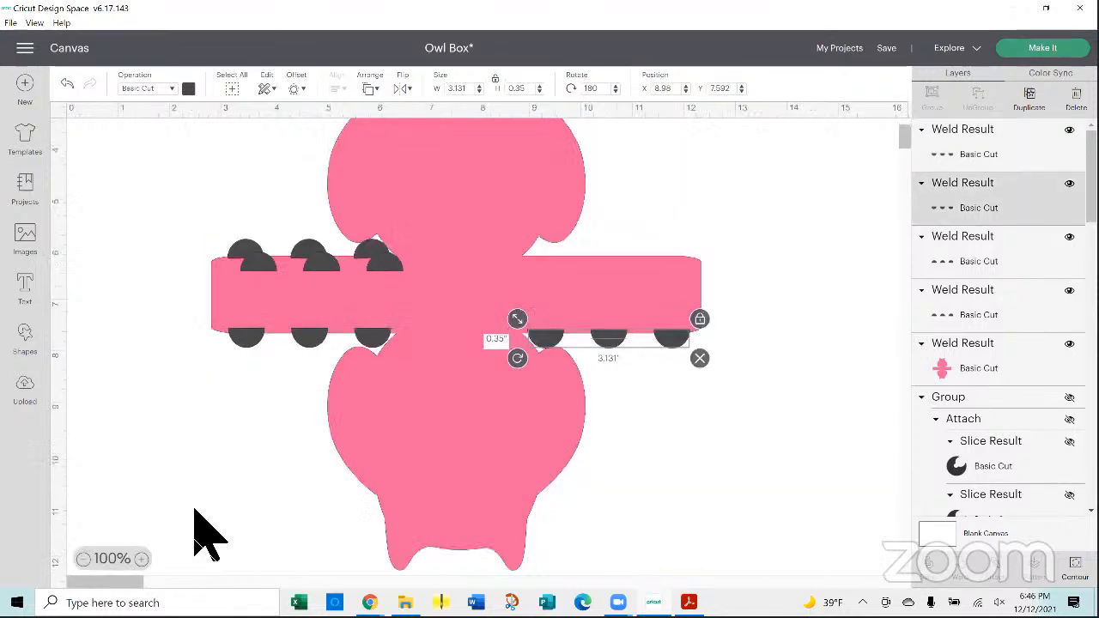
drag(609, 342, 584, 333)
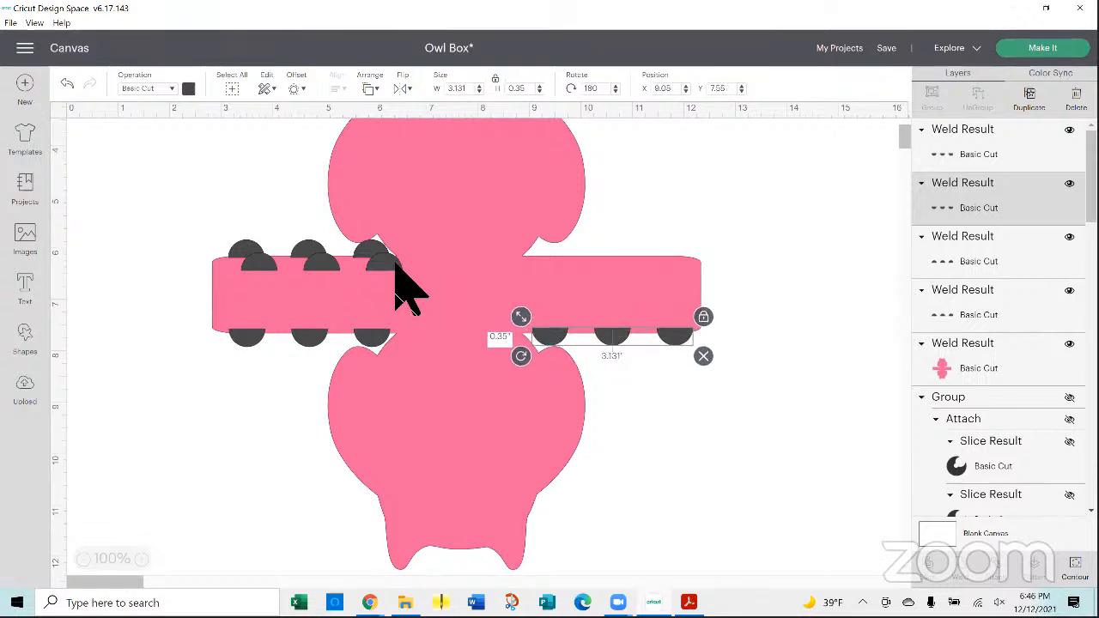
- Move one upright row onto the right arm's upper edge and shift both upper rows down so they overlap the pink rectangle
drag(392, 262, 678, 262)
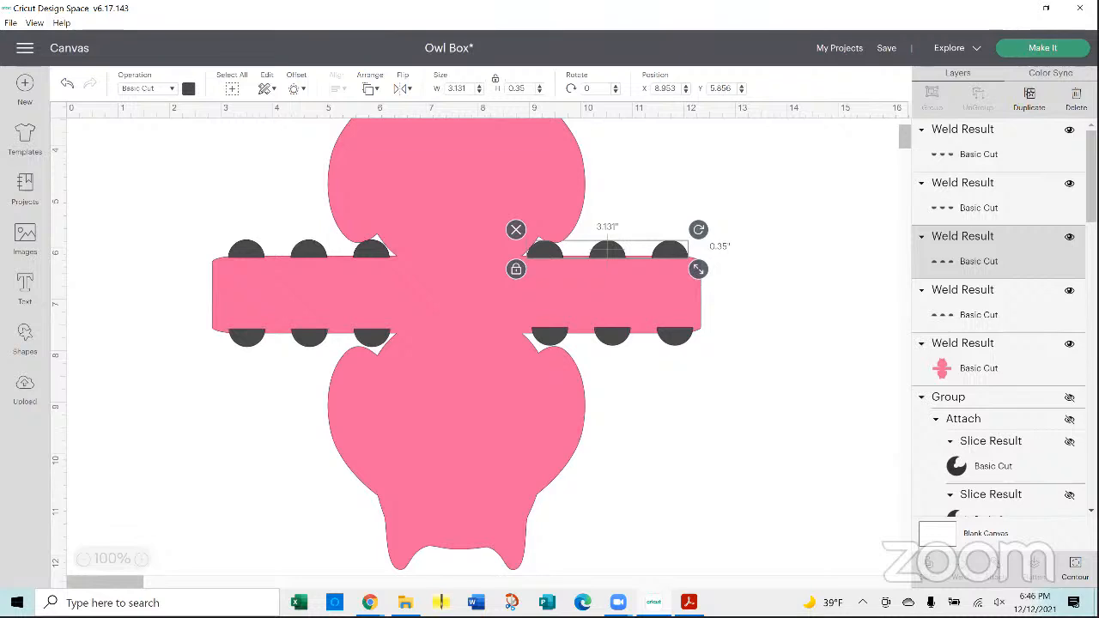
click(140, 559)
click(140, 559)
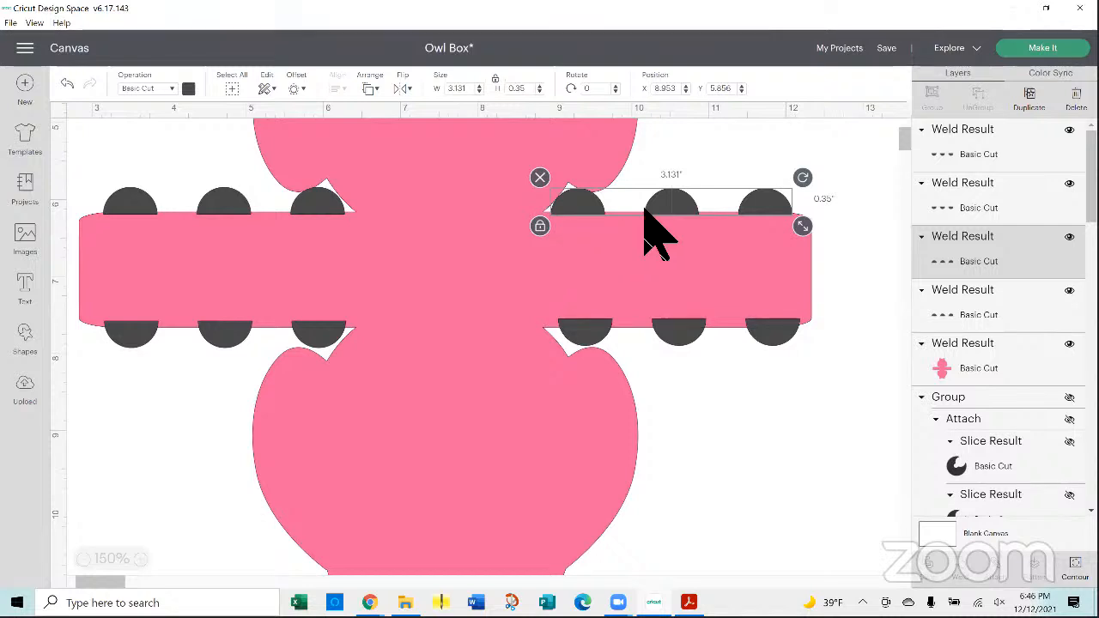
drag(677, 200, 676, 206)
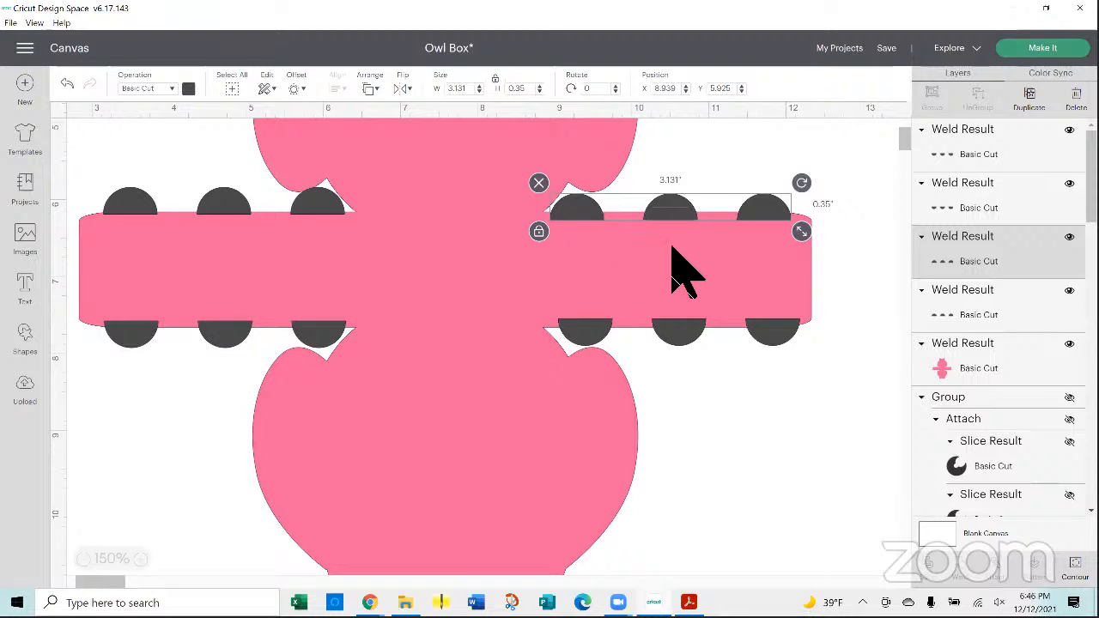
click(333, 217)
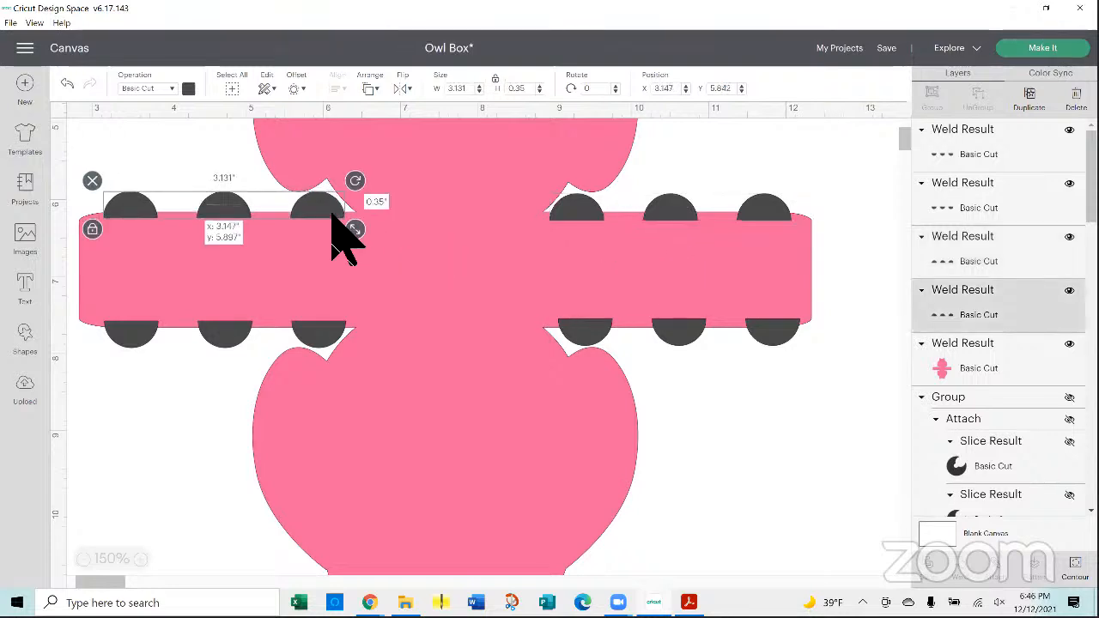
drag(331, 216, 333, 216)
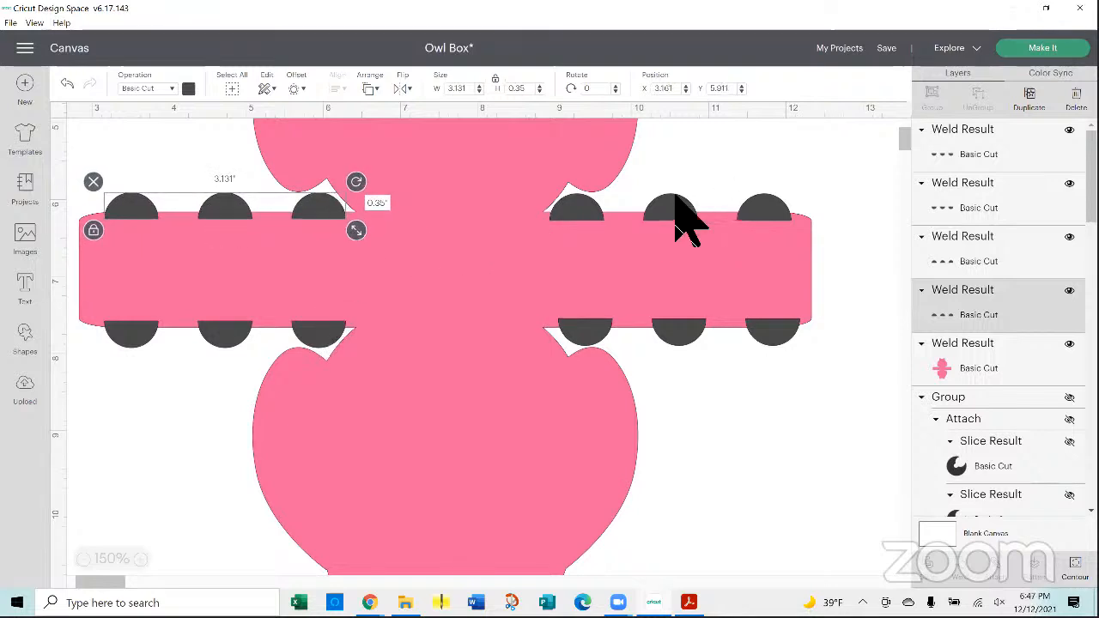
shift+click(585, 217)
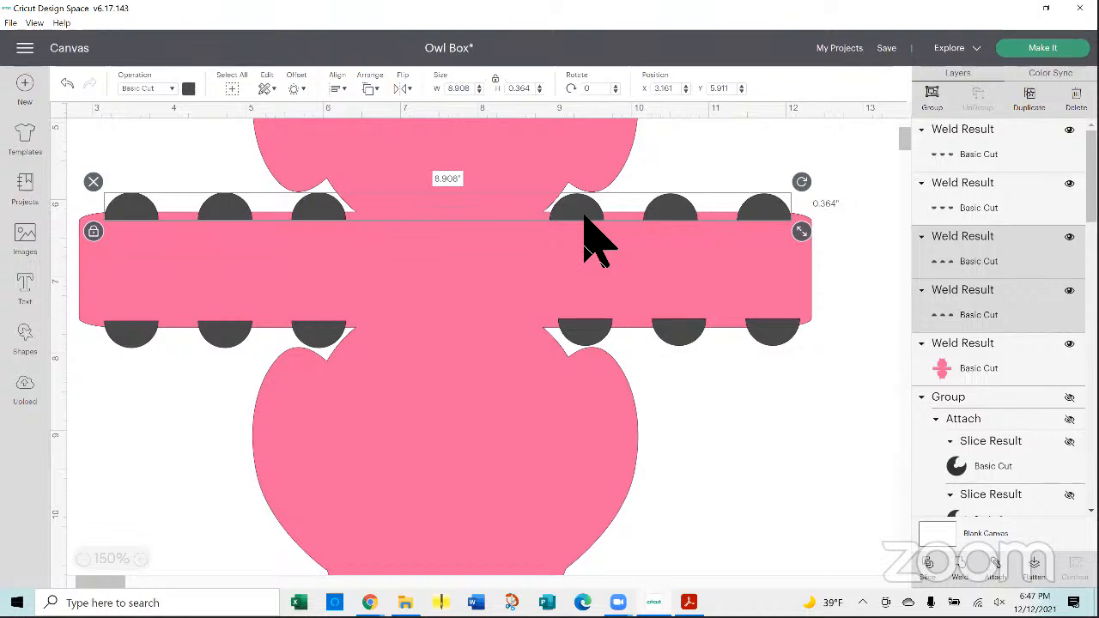
click(774, 402)
- Shift the right arm's lower tab row slightly left and center it horizontally with the row above it
click(770, 329)
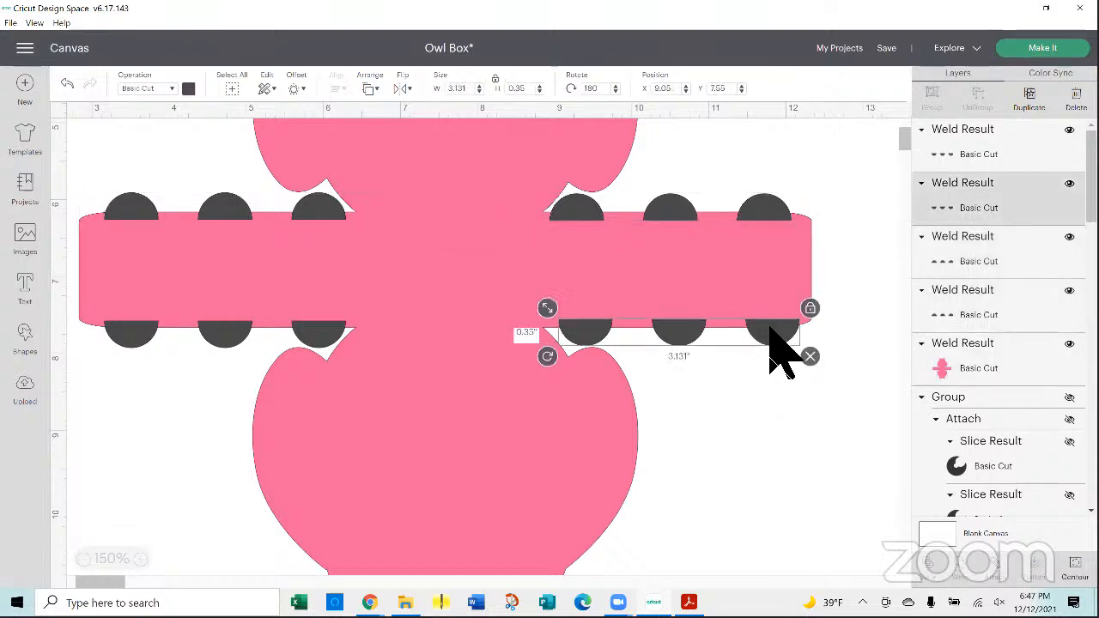
drag(770, 328, 765, 331)
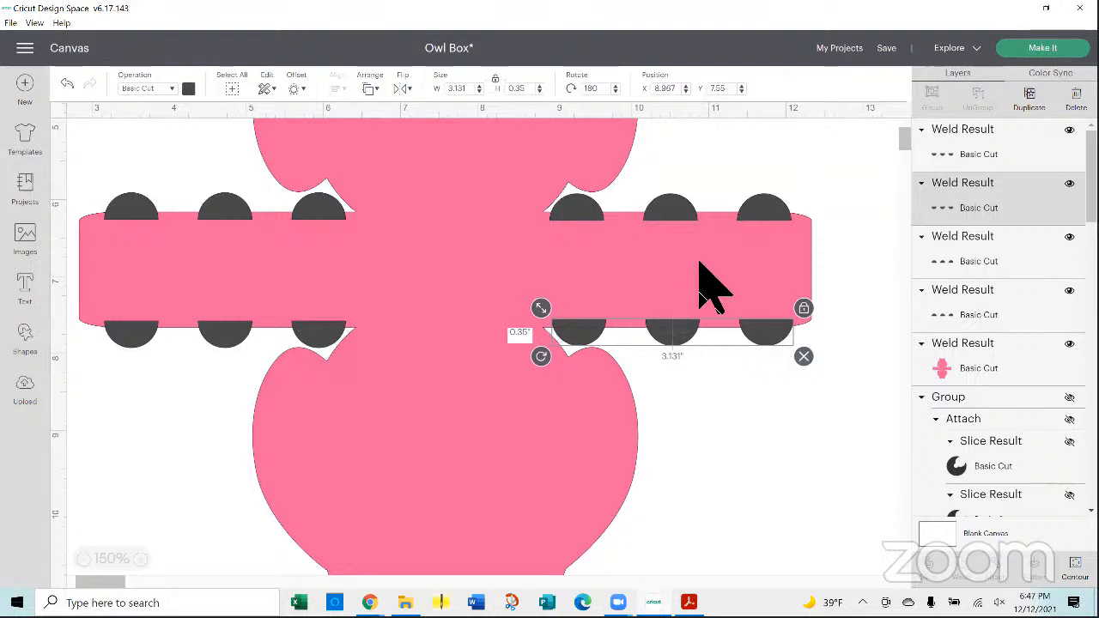
shift+click(679, 218)
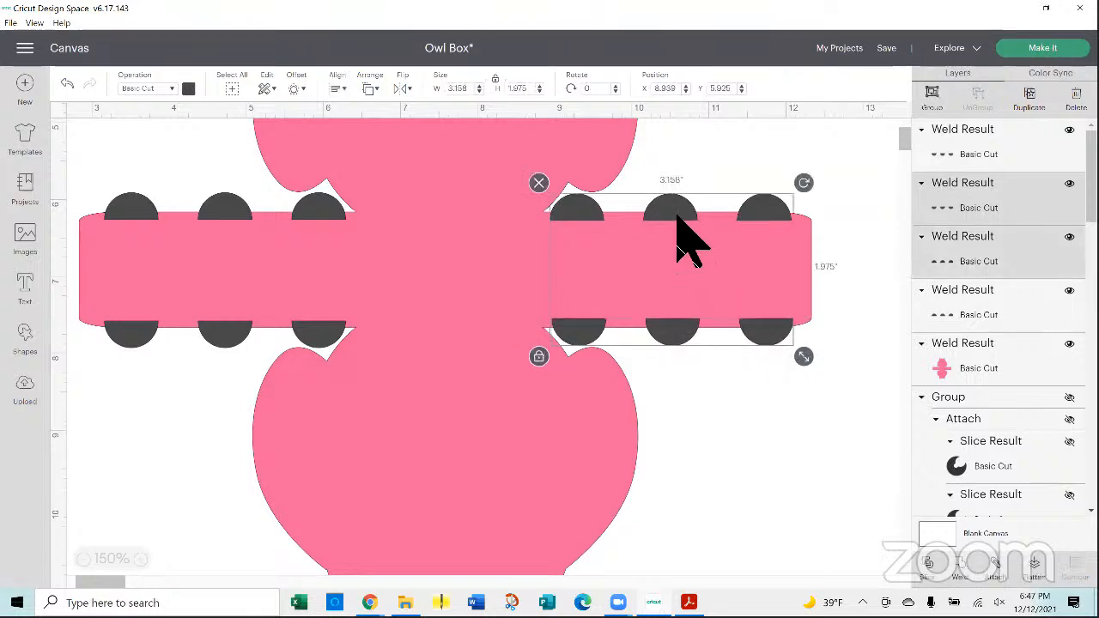
click(336, 88)
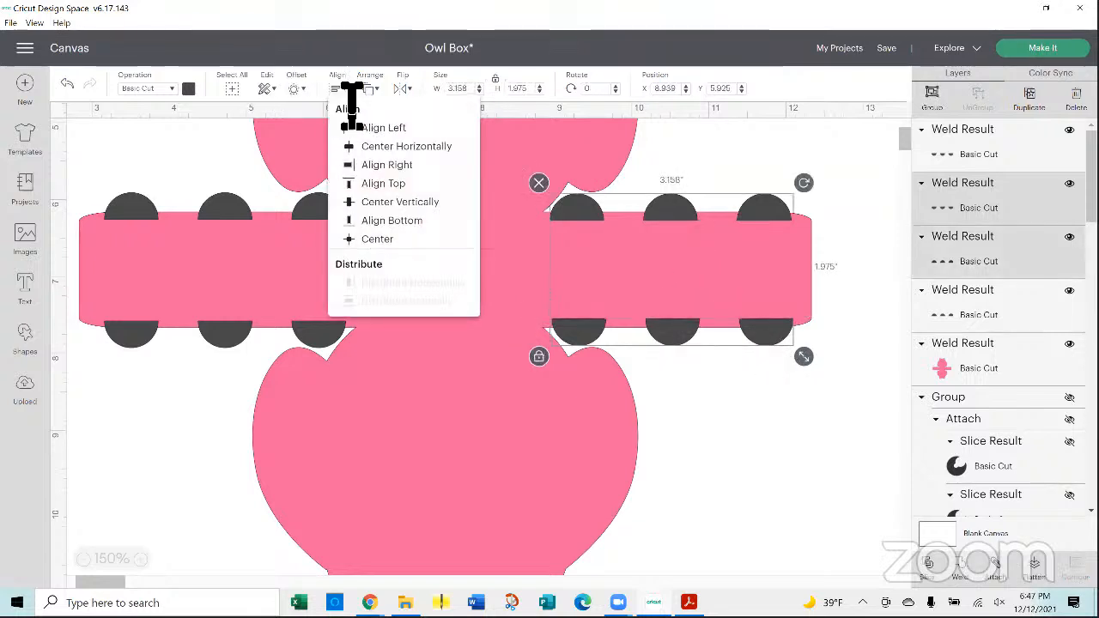
click(400, 149)
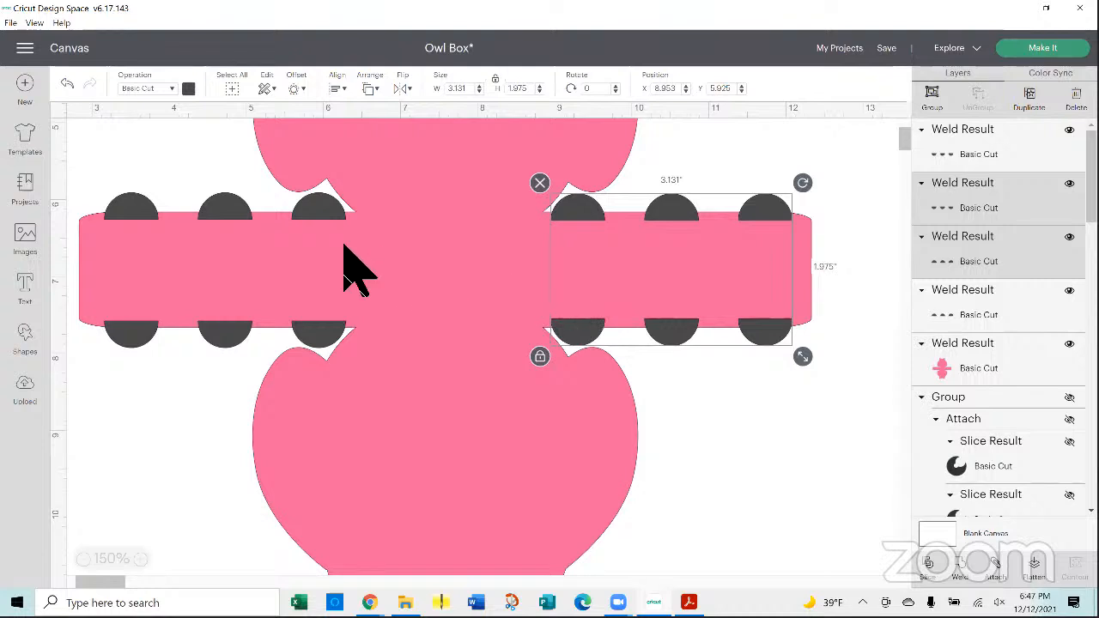
- Center the left arm's upper and lower tab rows horizontally with each other
click(331, 215)
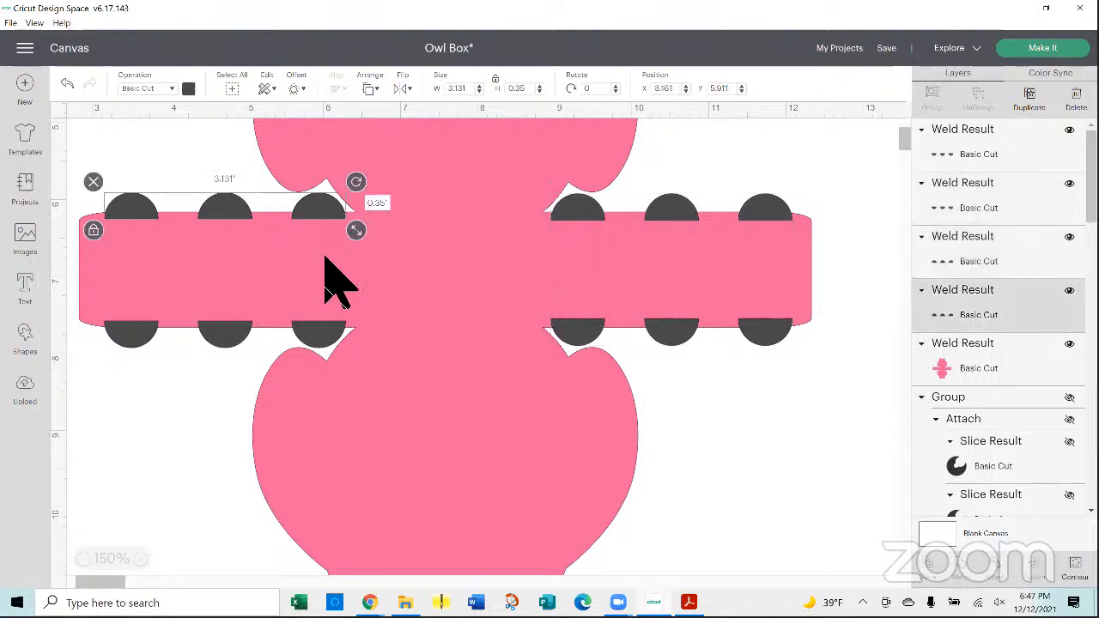
shift+click(324, 330)
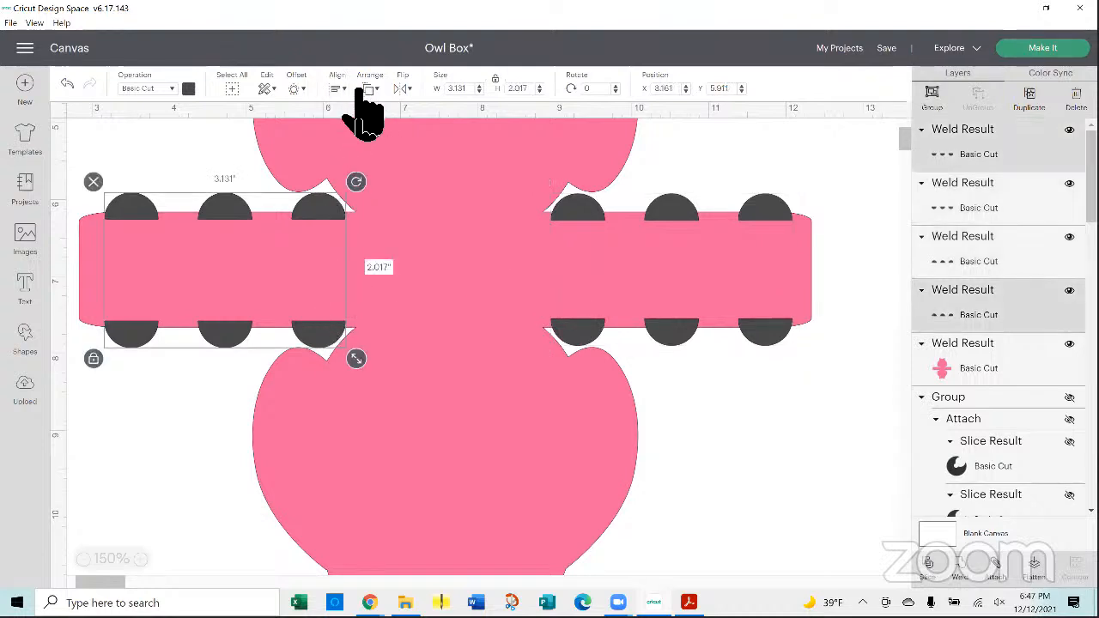
click(339, 89)
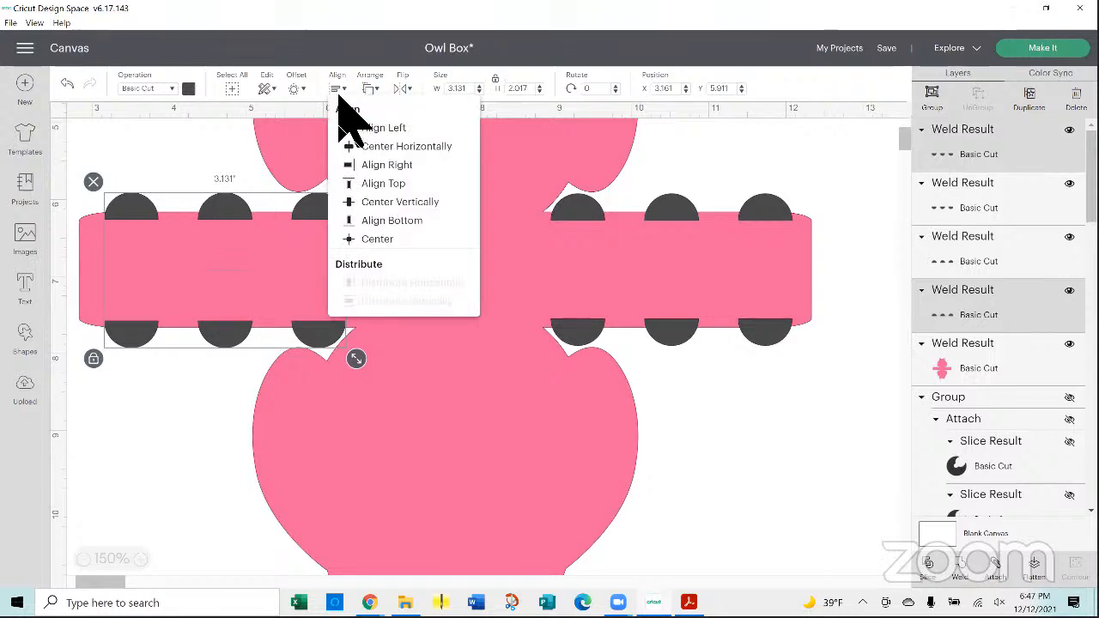
click(354, 146)
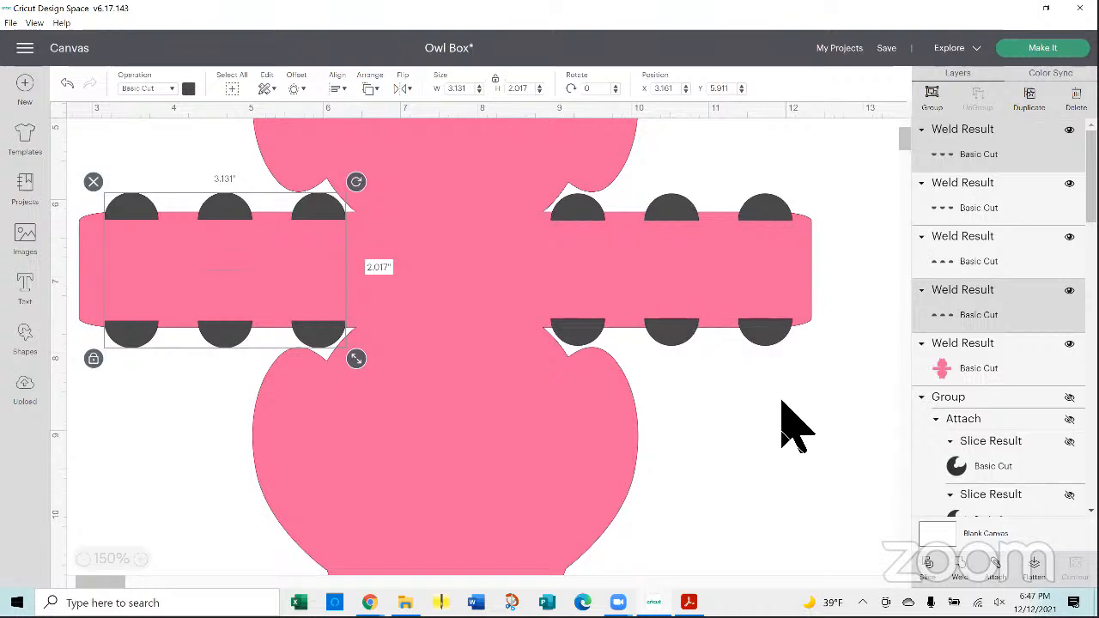
- Select both tab rows along the rectangle's lower edge and align their tops
click(761, 349)
click(763, 342)
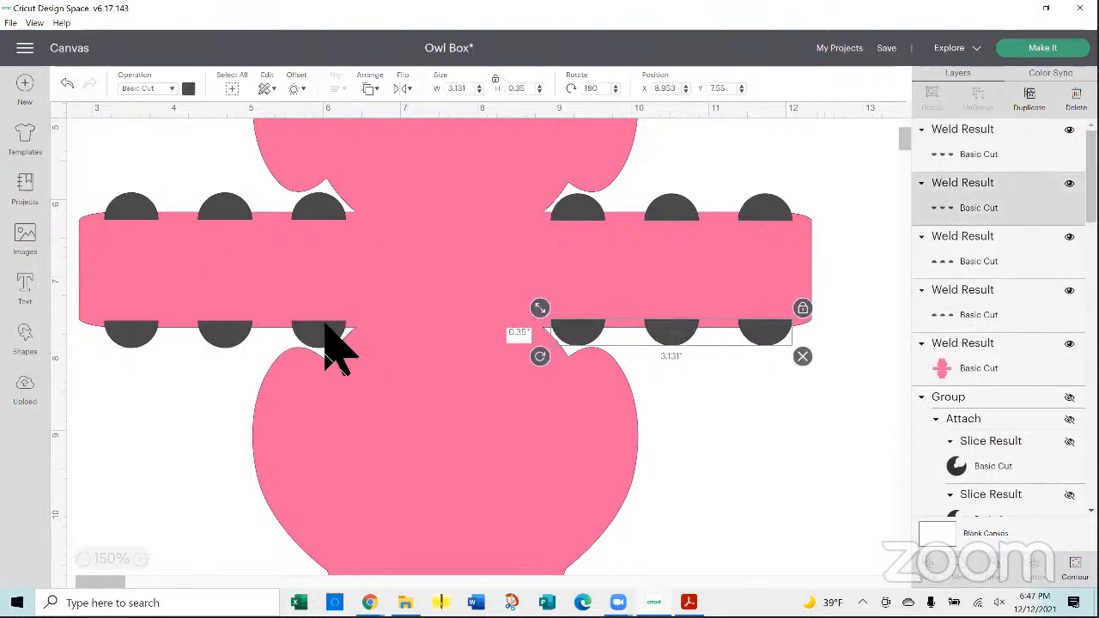
shift+click(327, 330)
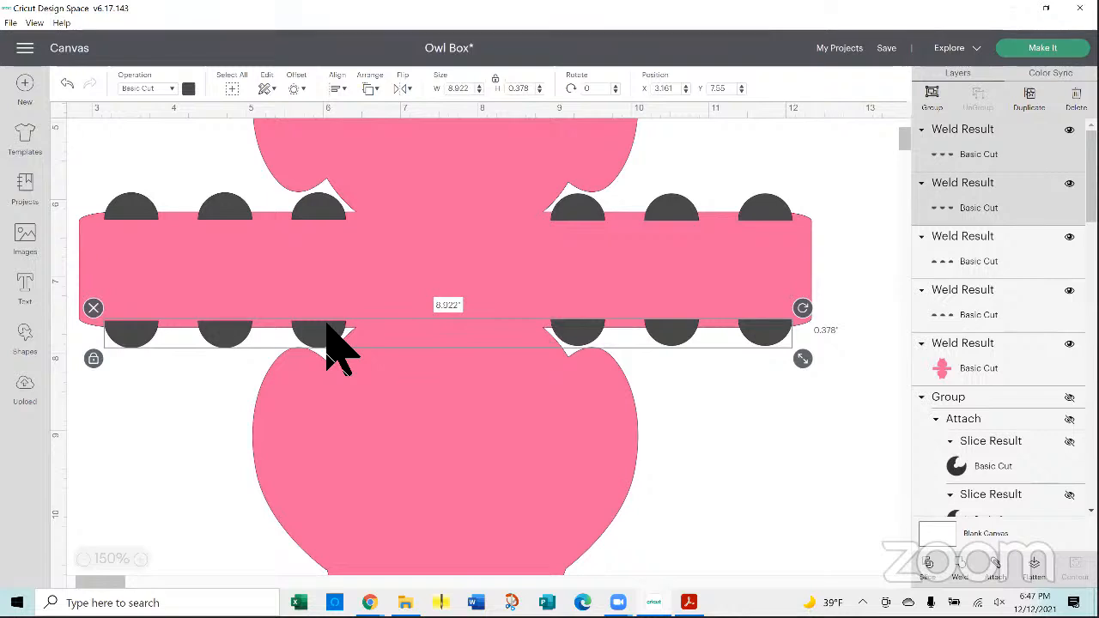
click(338, 87)
click(378, 183)
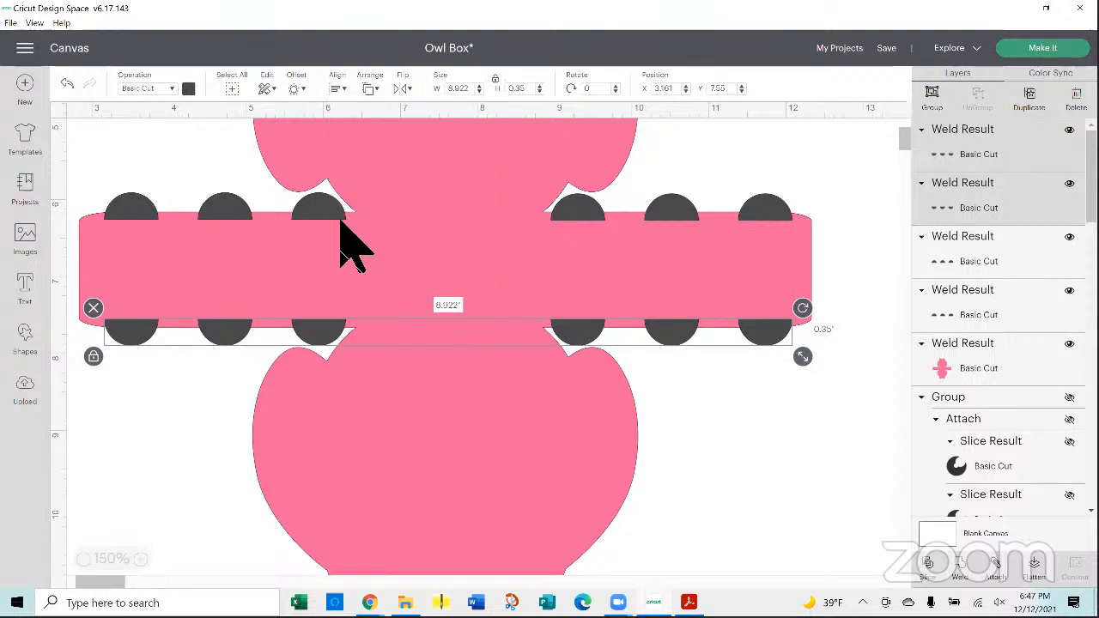
- Select both tab rows along the rectangle's upper edge and align their bottoms
click(331, 210)
shift+click(580, 219)
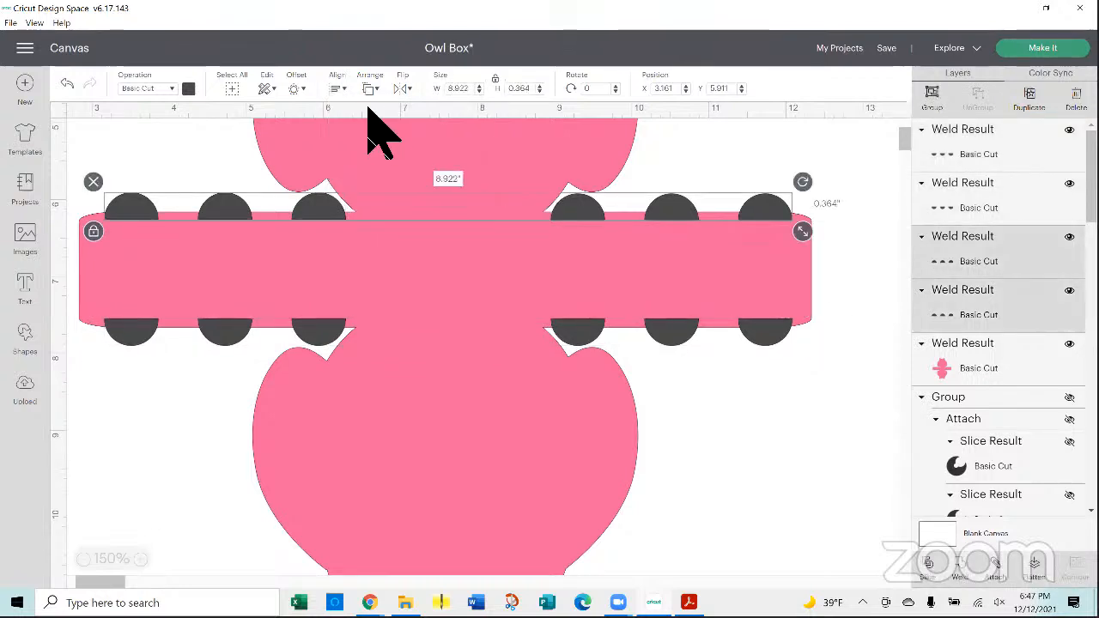
click(350, 89)
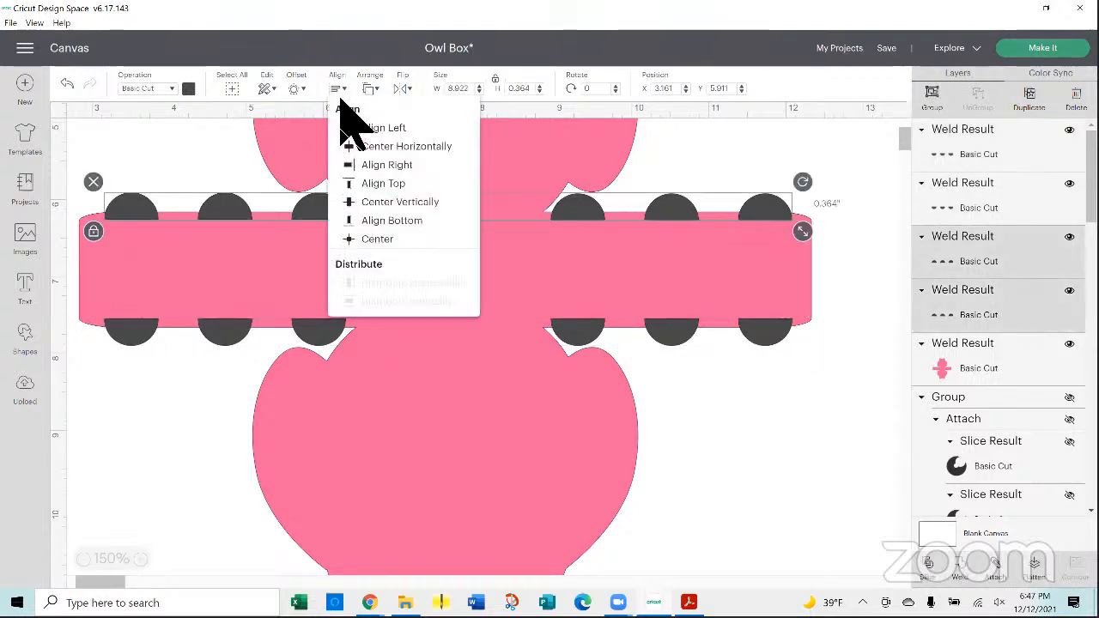
click(374, 220)
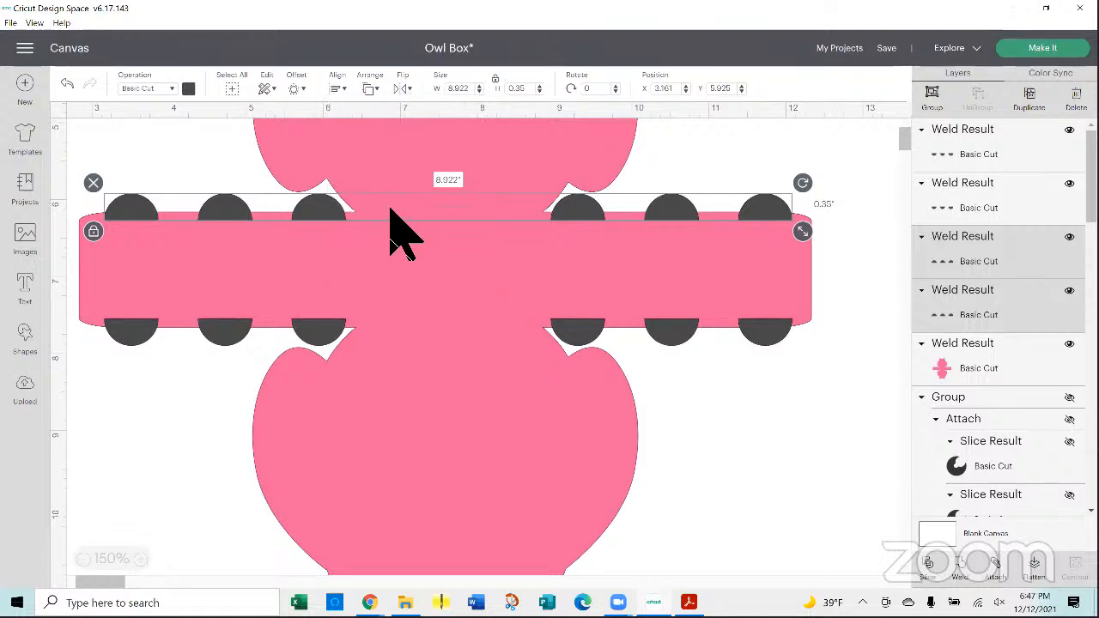
- Group the two upper-edge tab rows, and group the two lower-edge tab rows separately
click(945, 102)
click(751, 316)
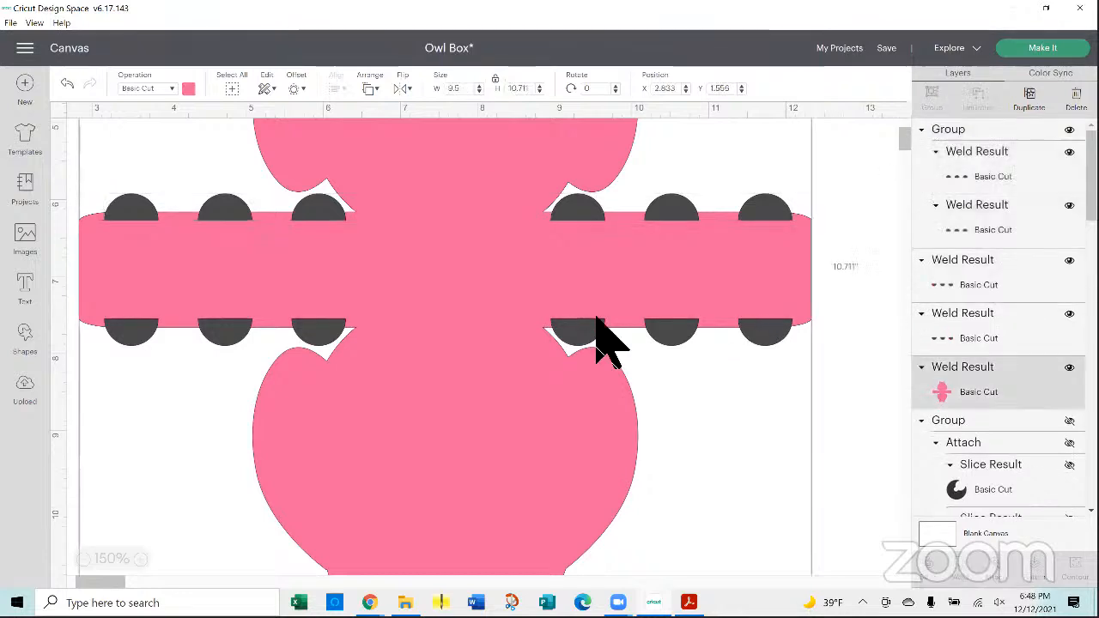
click(337, 344)
shift+click(602, 339)
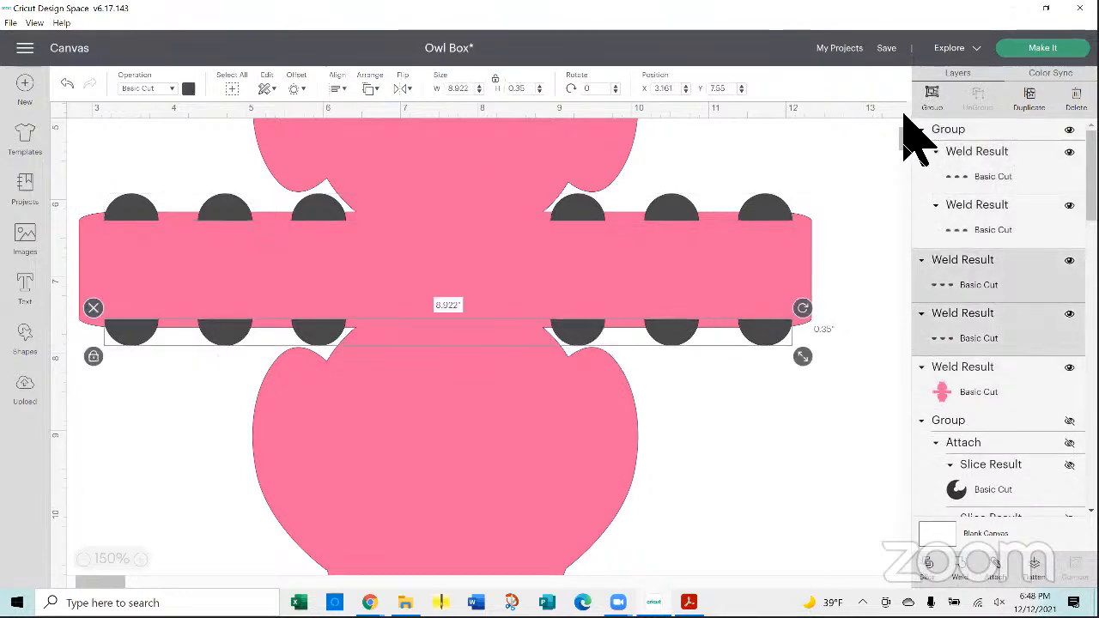
click(937, 102)
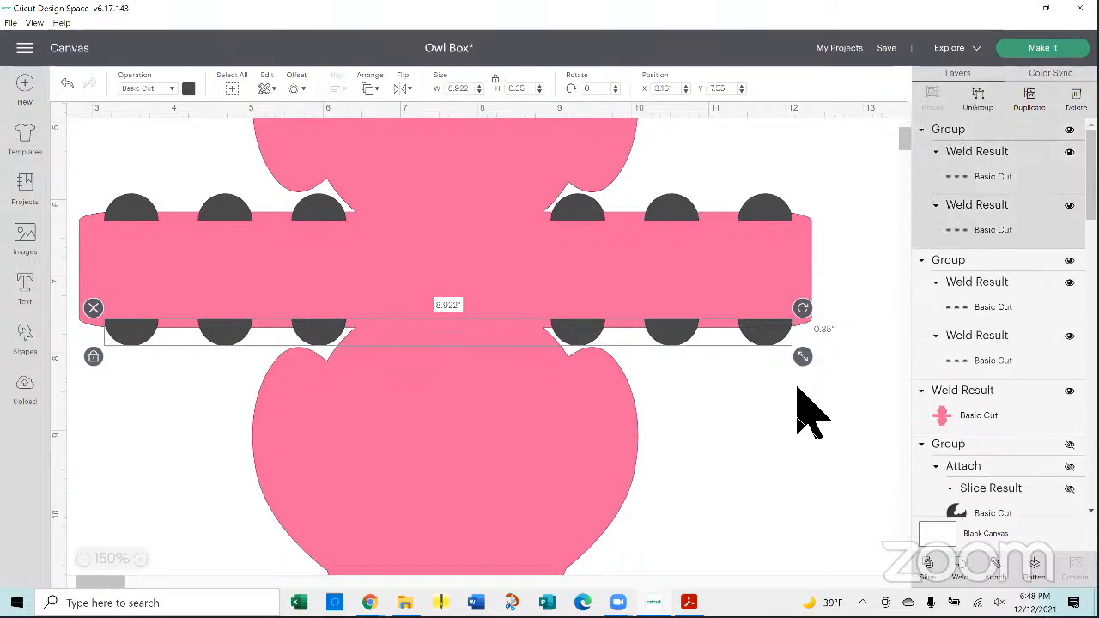
- Try centering both tab groups horizontally with the pink owl shape, and undo the alignment
click(805, 416)
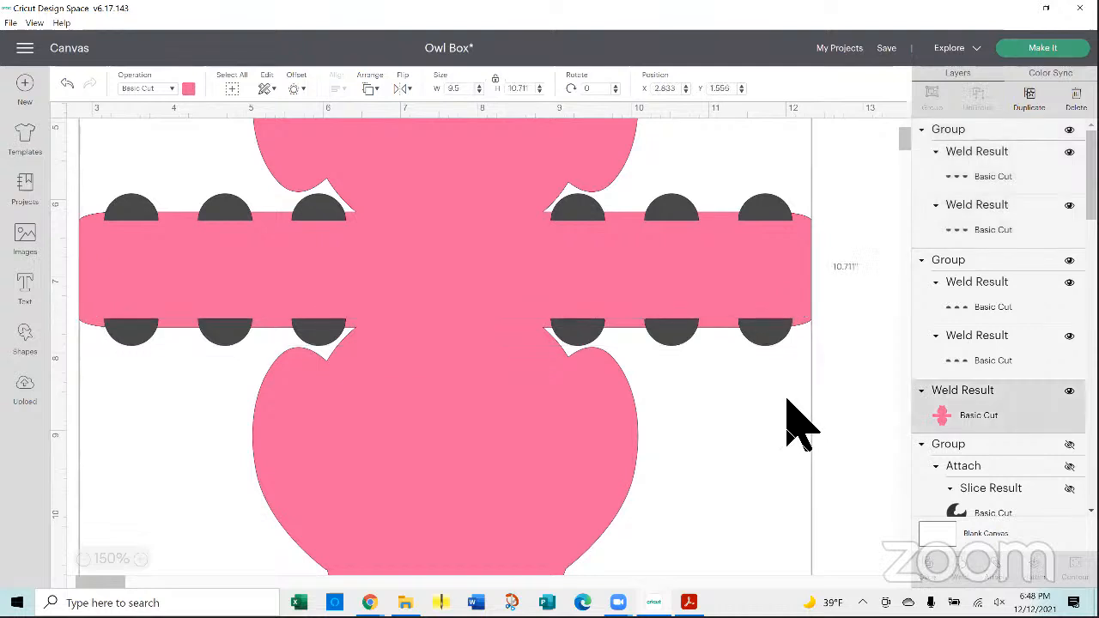
drag(563, 266, 153, 135)
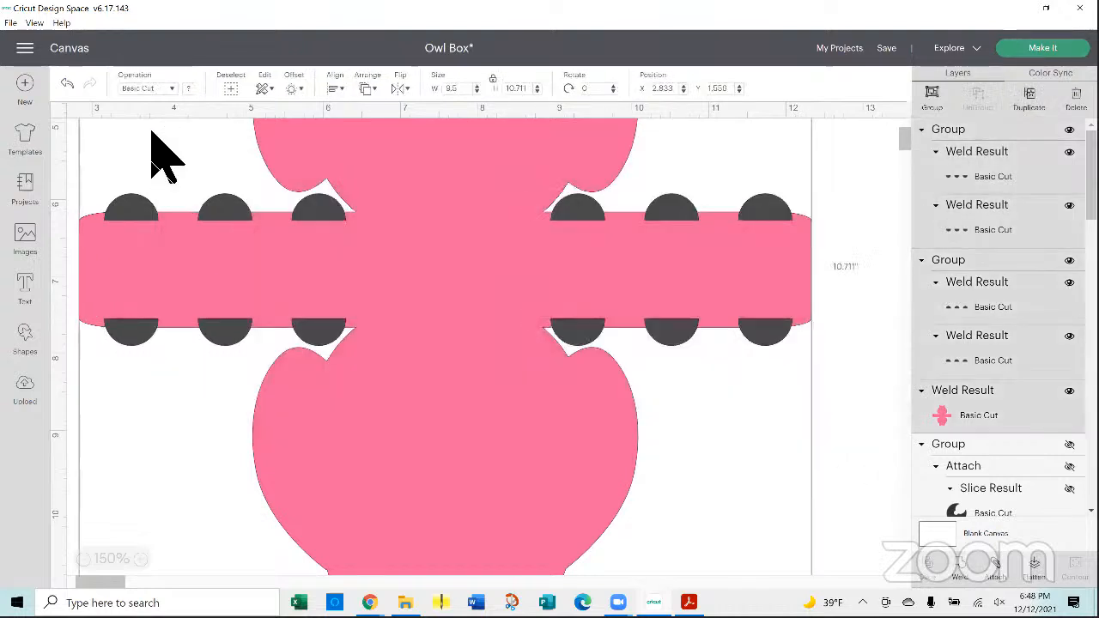
click(335, 86)
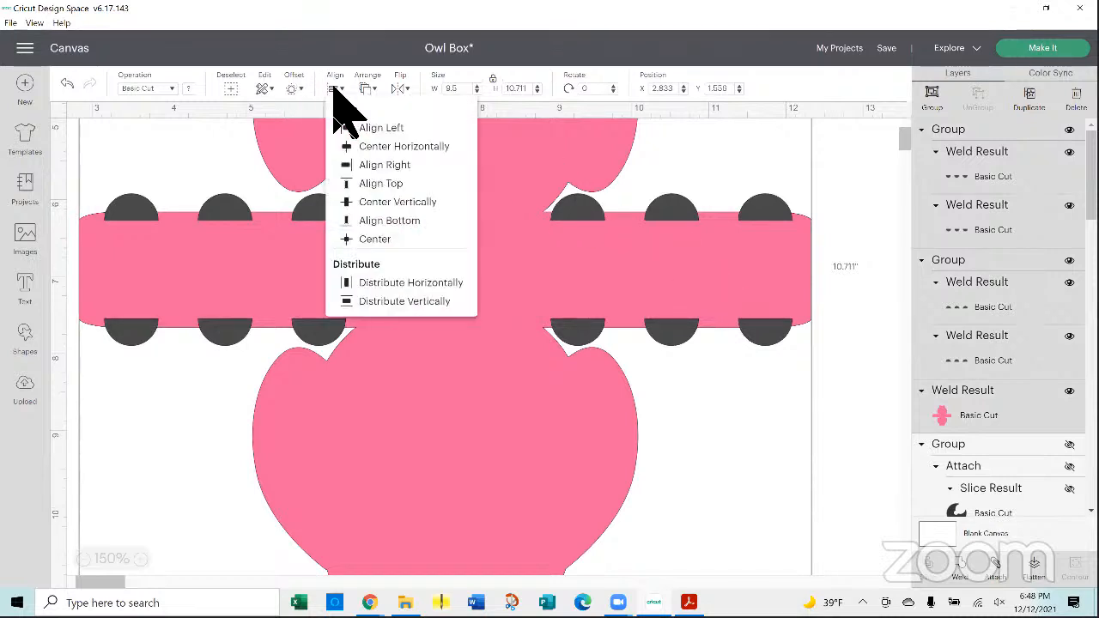
click(375, 148)
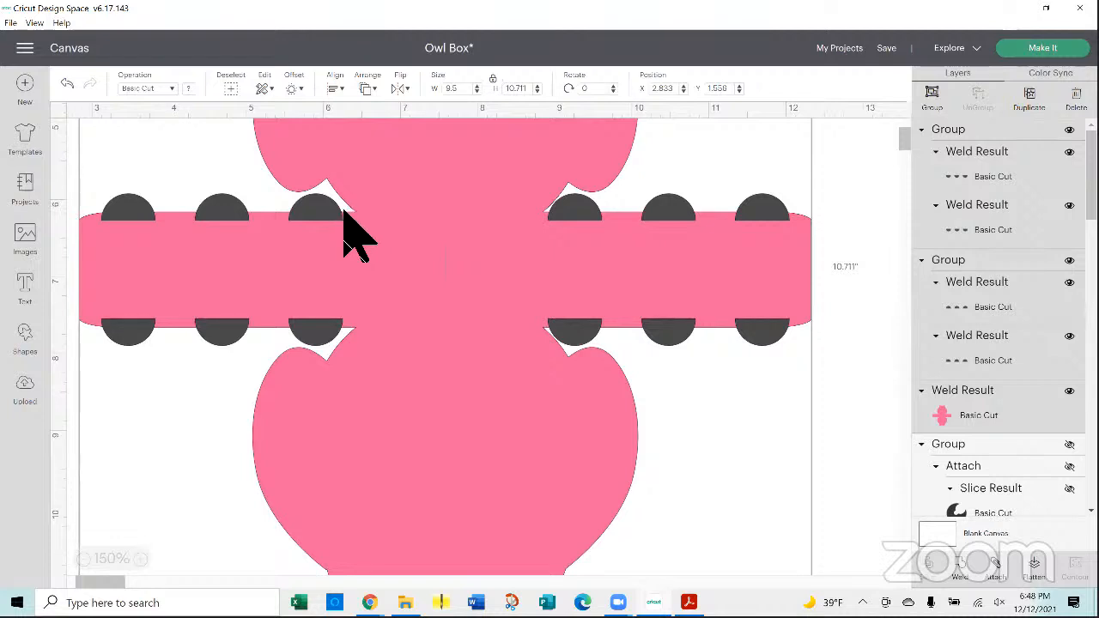
key(ctrl+z)
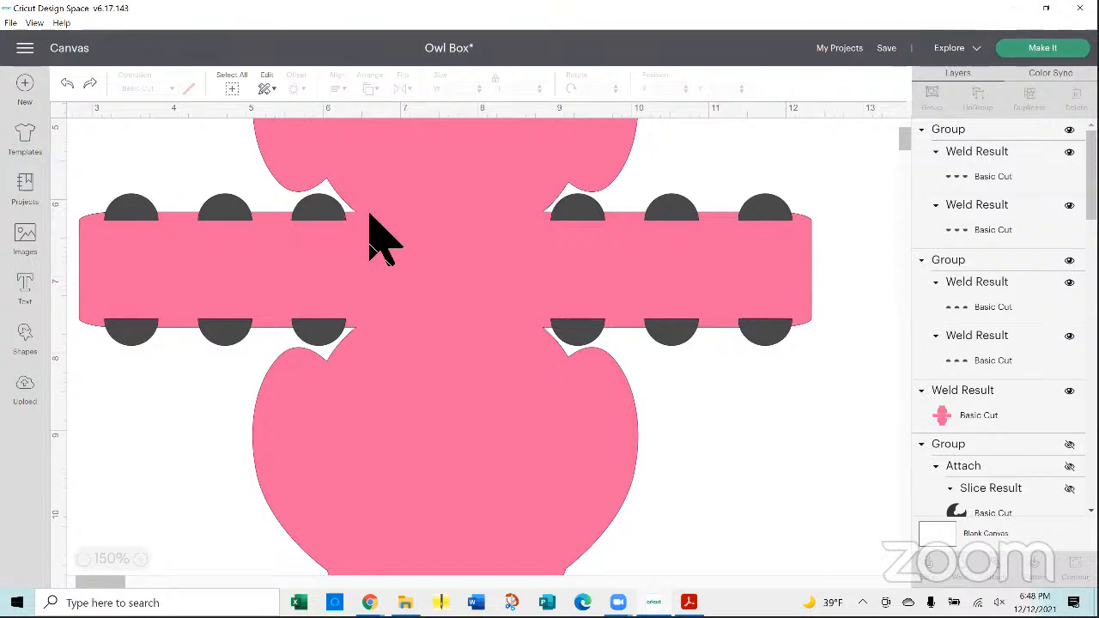
- Weld the pink owl shape and both half-circle tab groups into one box piece
click(123, 167)
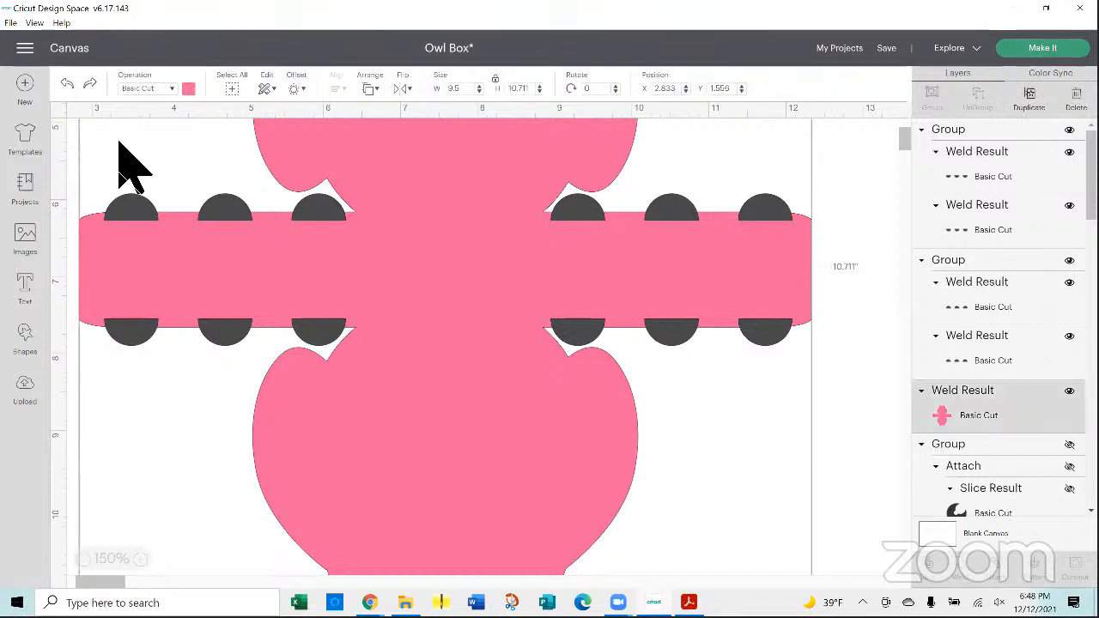
drag(852, 484, 151, 140)
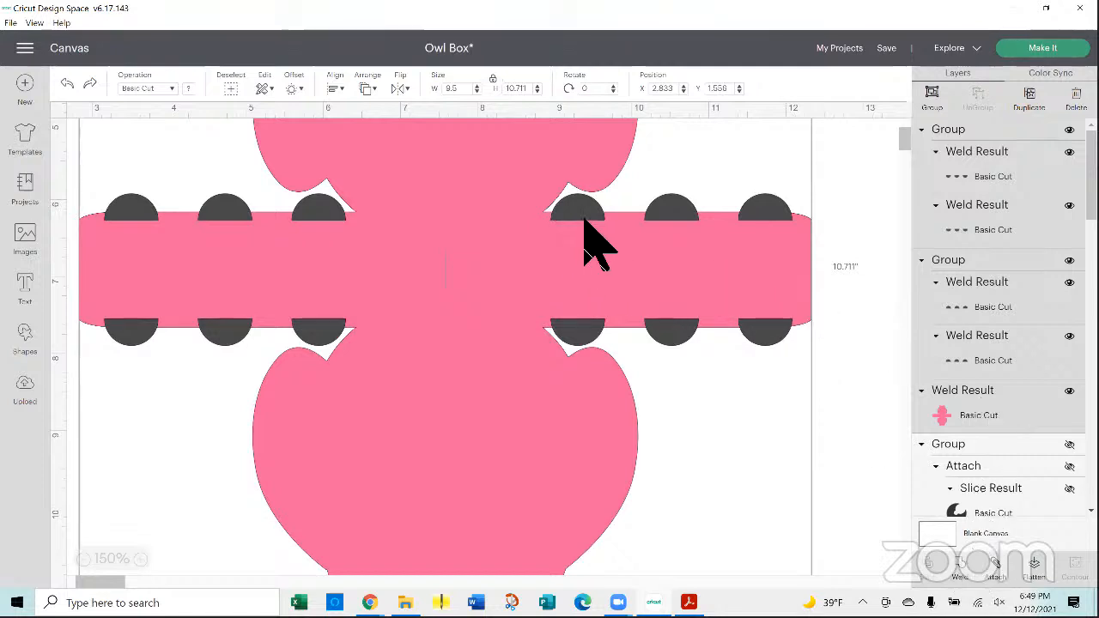
click(961, 563)
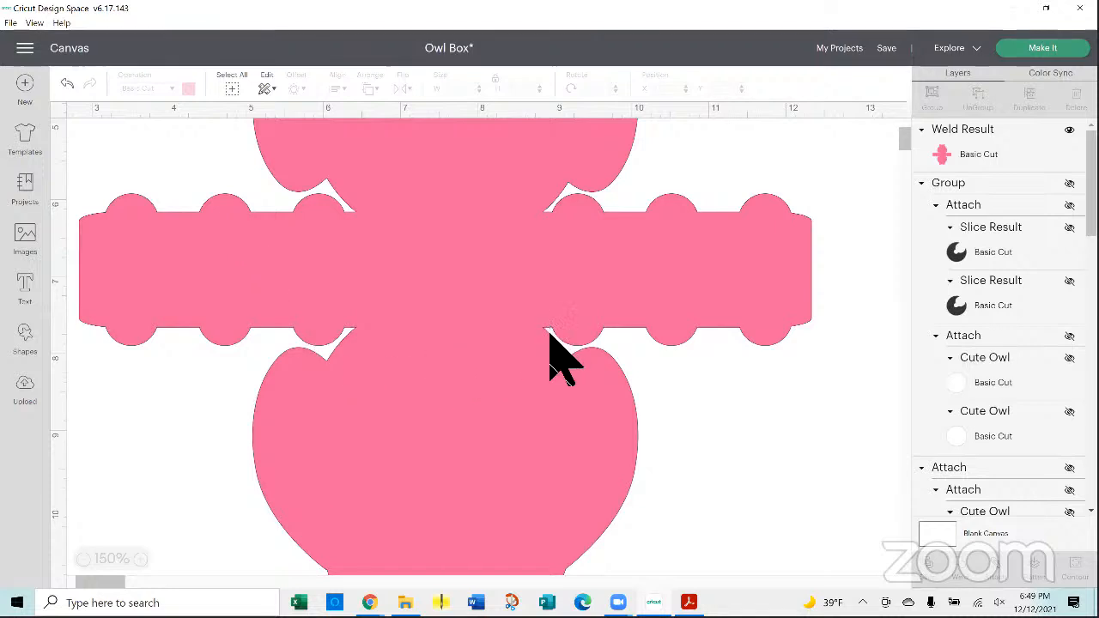
- Duplicate the welded owl box piece and change the copy's material color to green
click(579, 236)
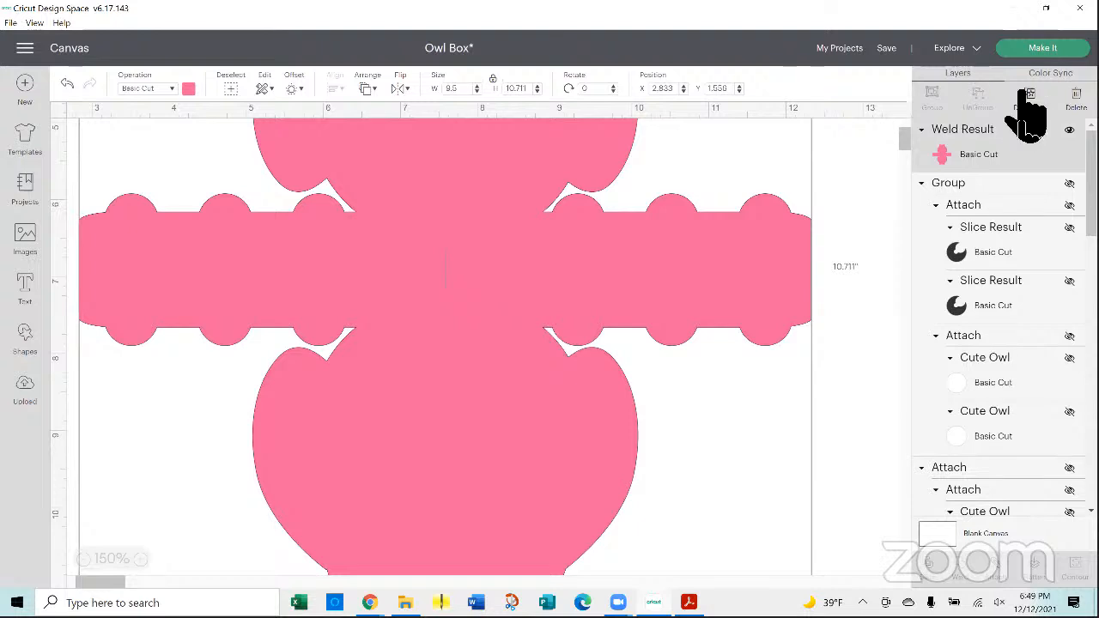
click(113, 557)
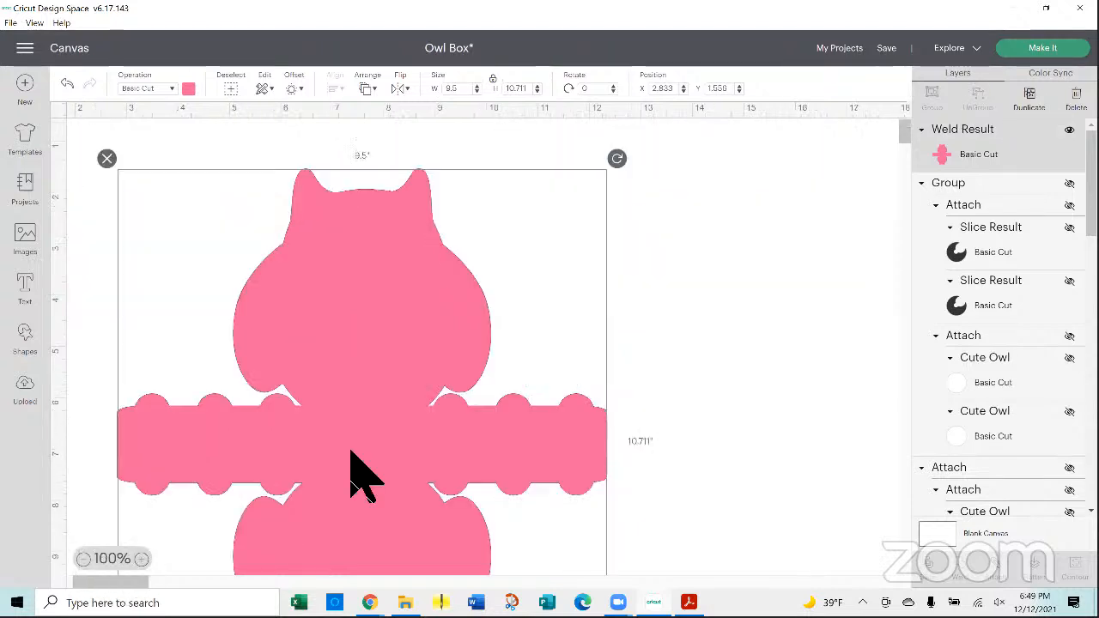
click(1032, 97)
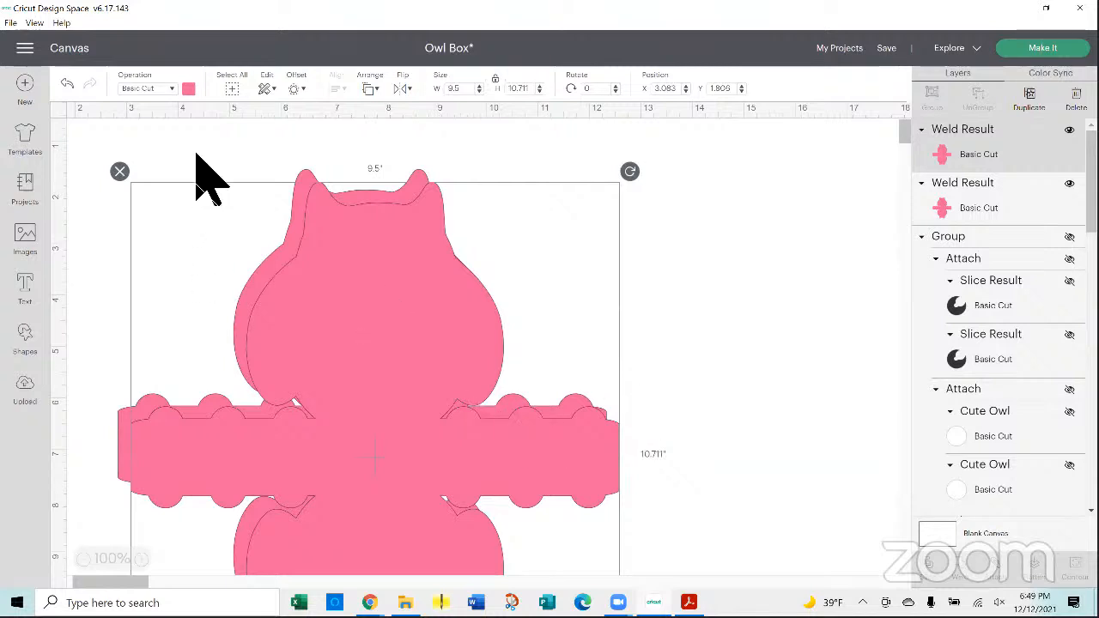
click(188, 88)
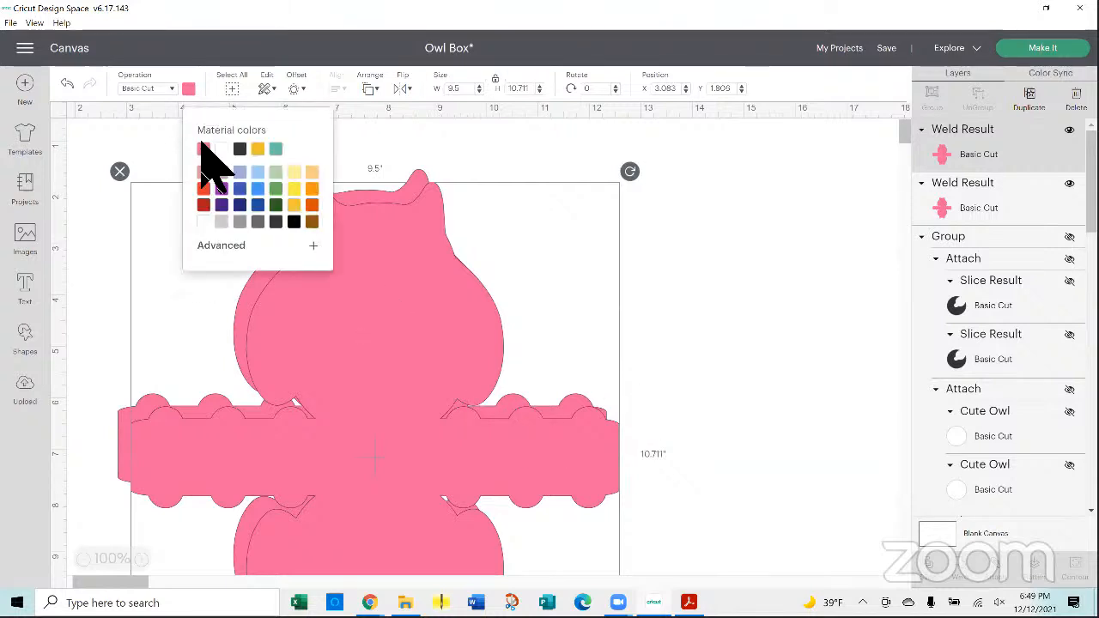
click(285, 190)
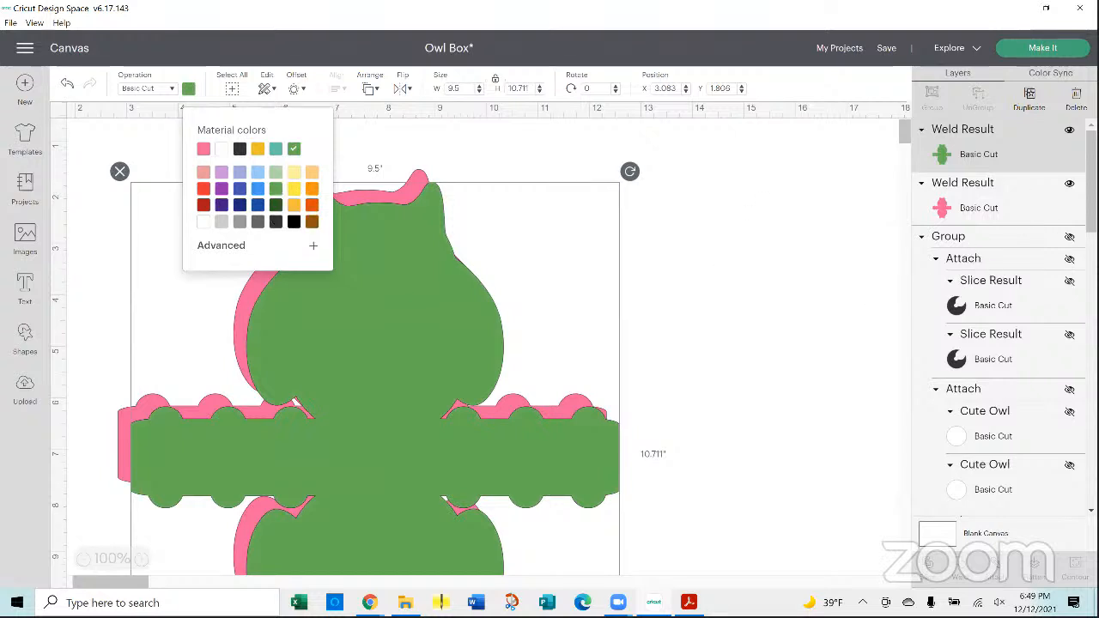
- Hide the green box copy and save the project
click(1069, 129)
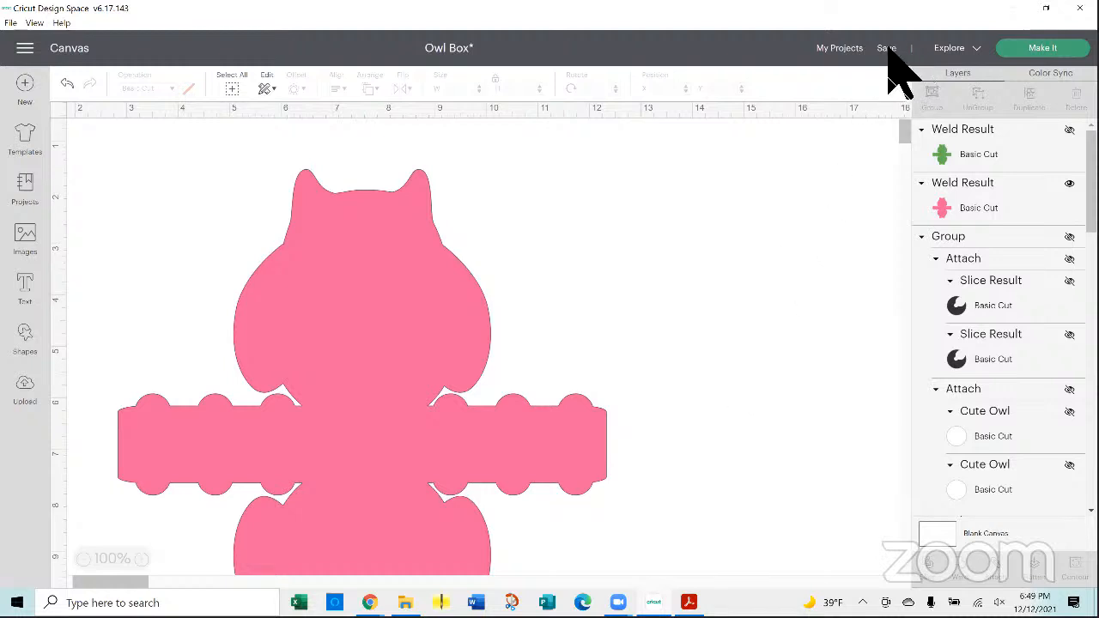
click(889, 51)
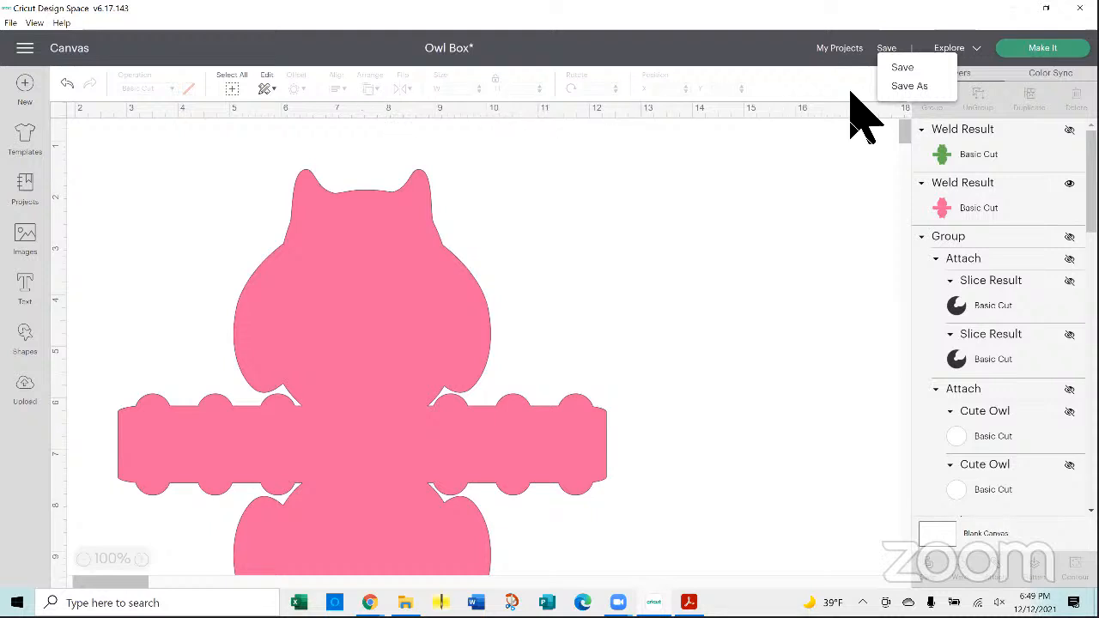
click(903, 68)
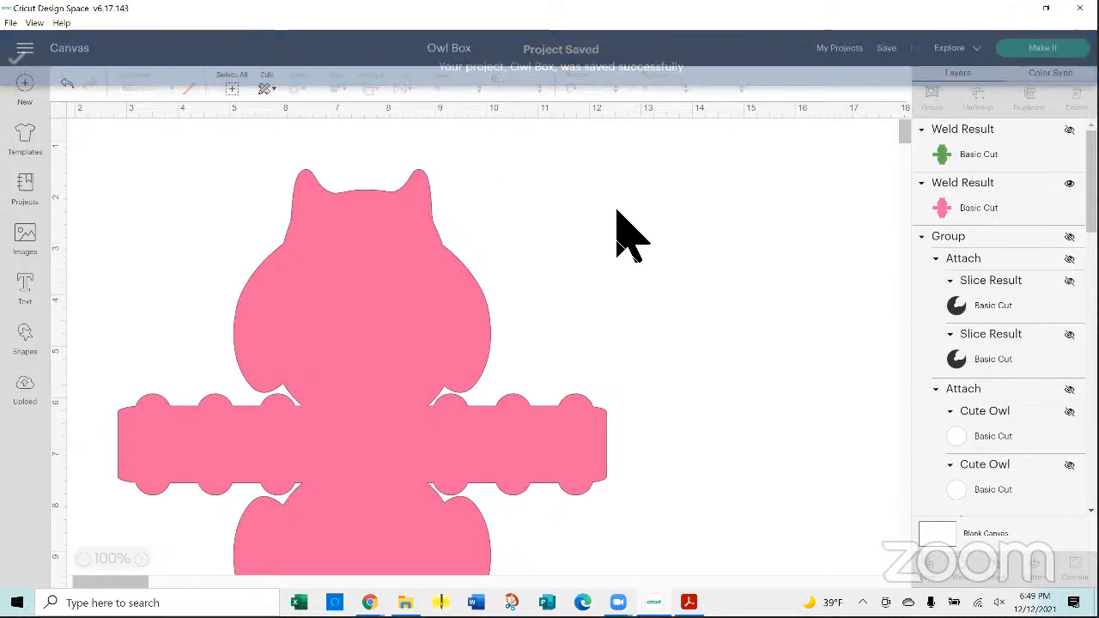
- Quit and relaunch Cricut Design Space, and reopen the saved Owl Box project for customizing
click(1080, 7)
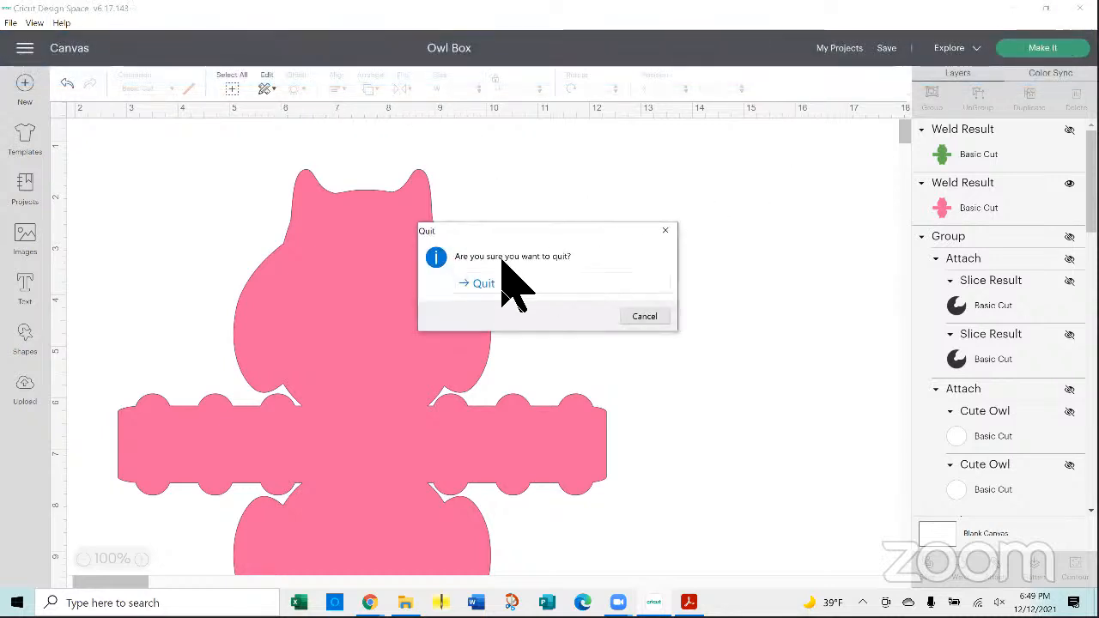
click(479, 282)
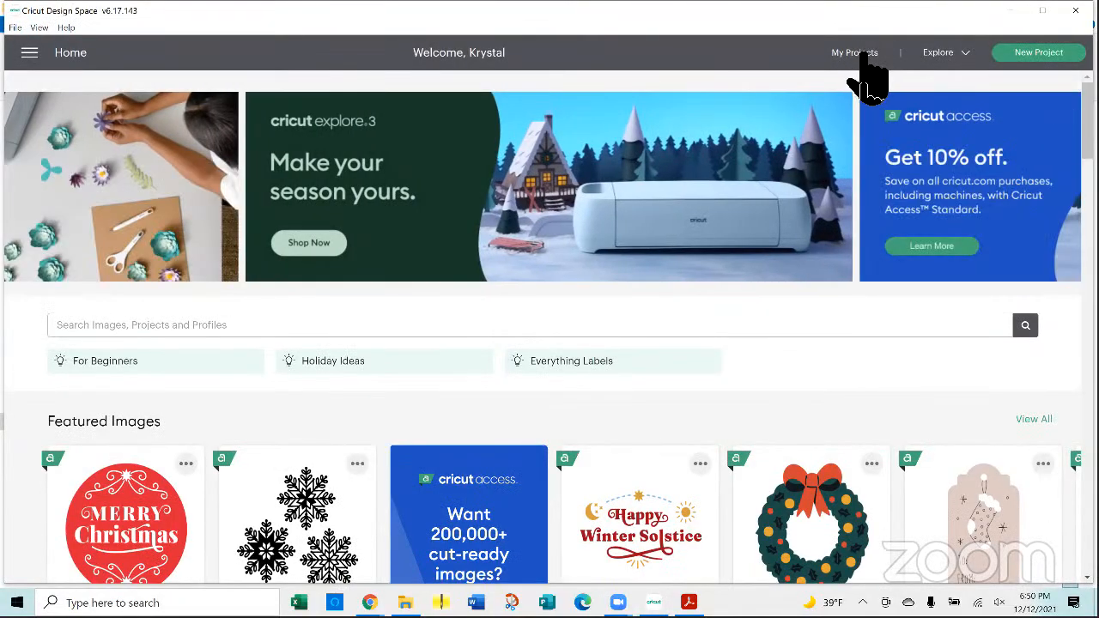
click(862, 58)
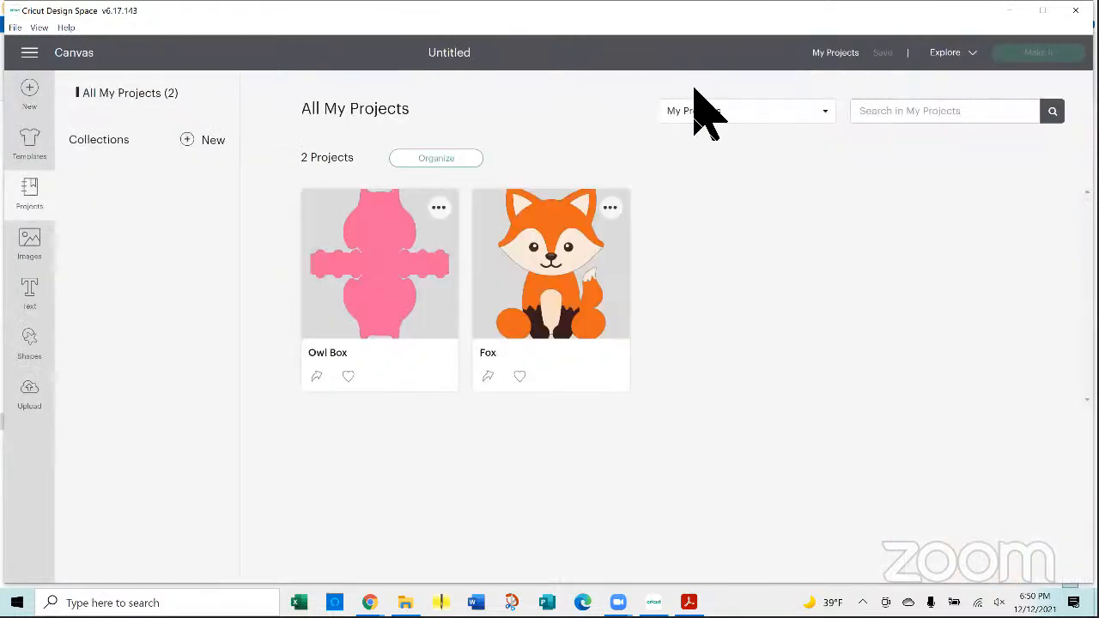
click(395, 247)
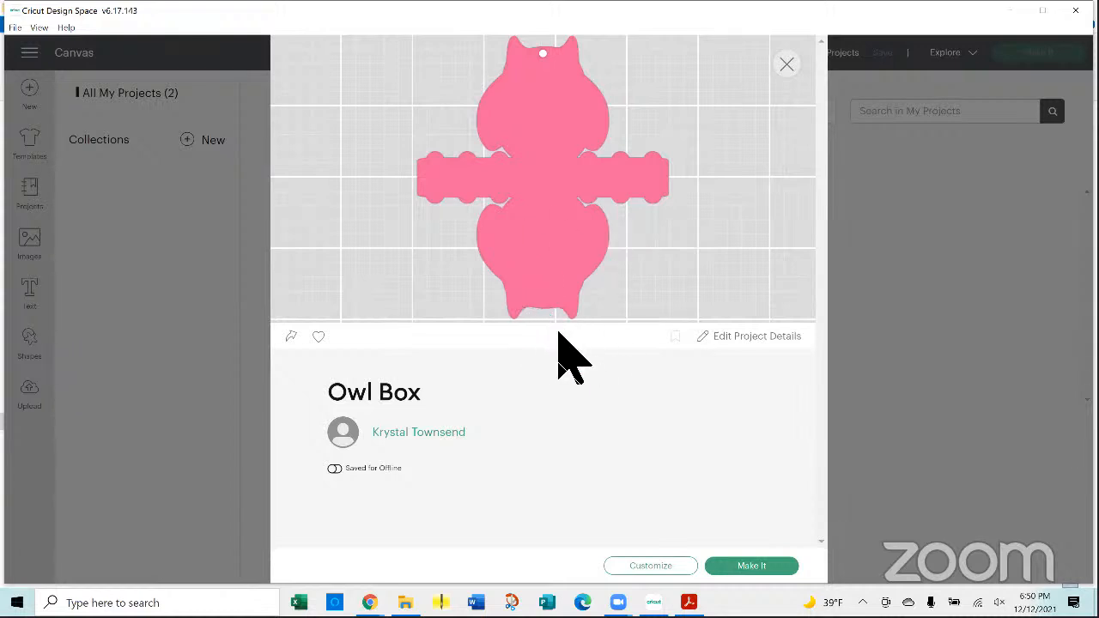
click(680, 570)
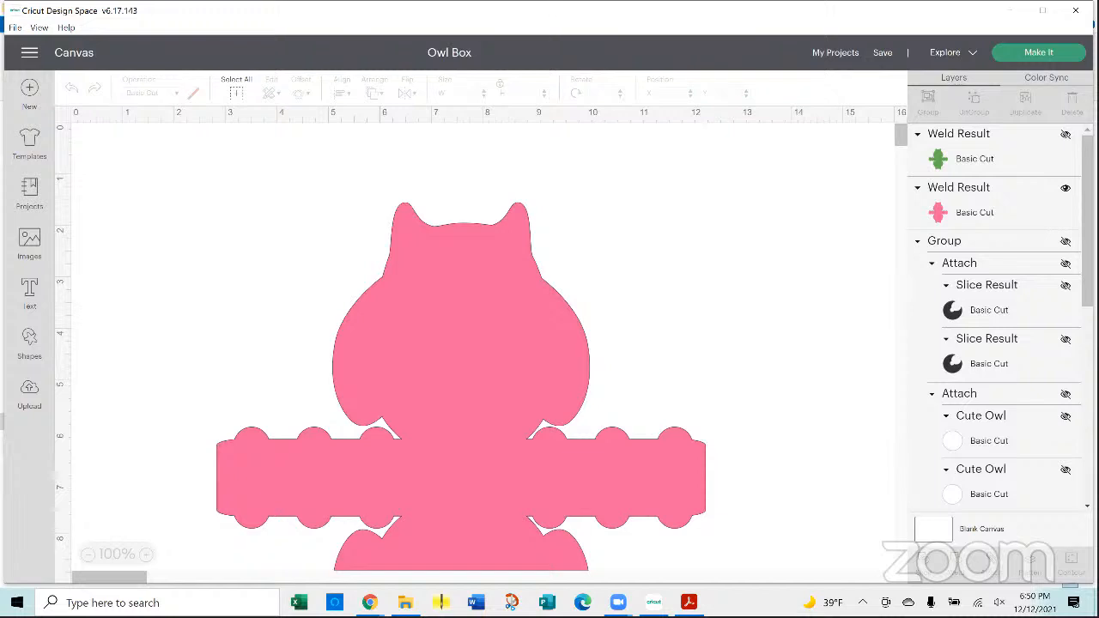
- Unhide the layered eyes, the yellow feet and beak, and the two teal wings
click(1065, 241)
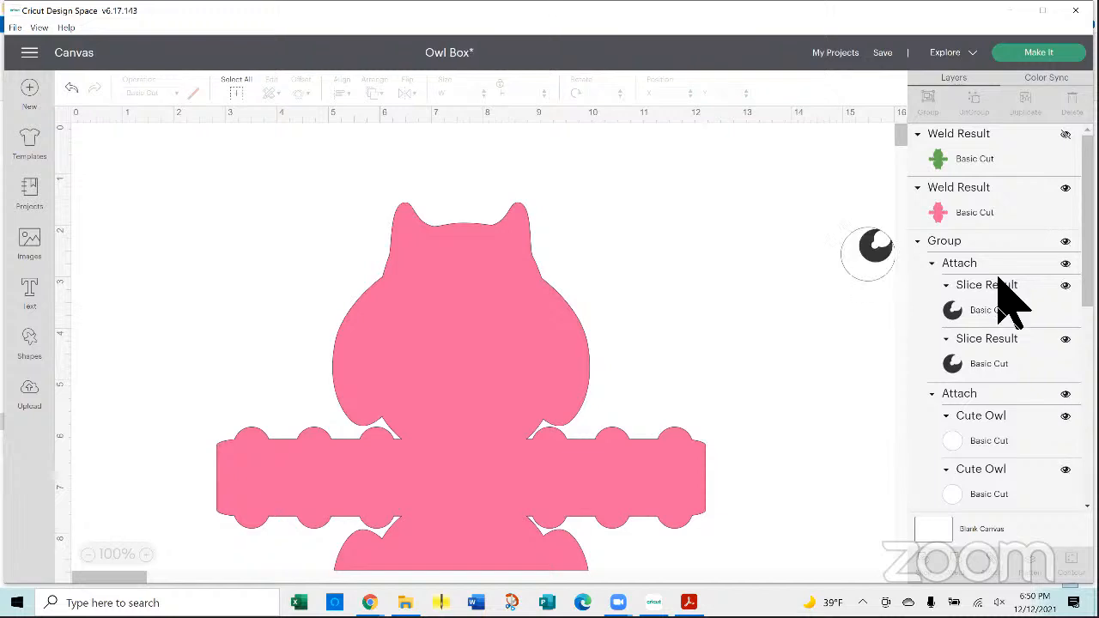
scroll(998, 279, down, 3)
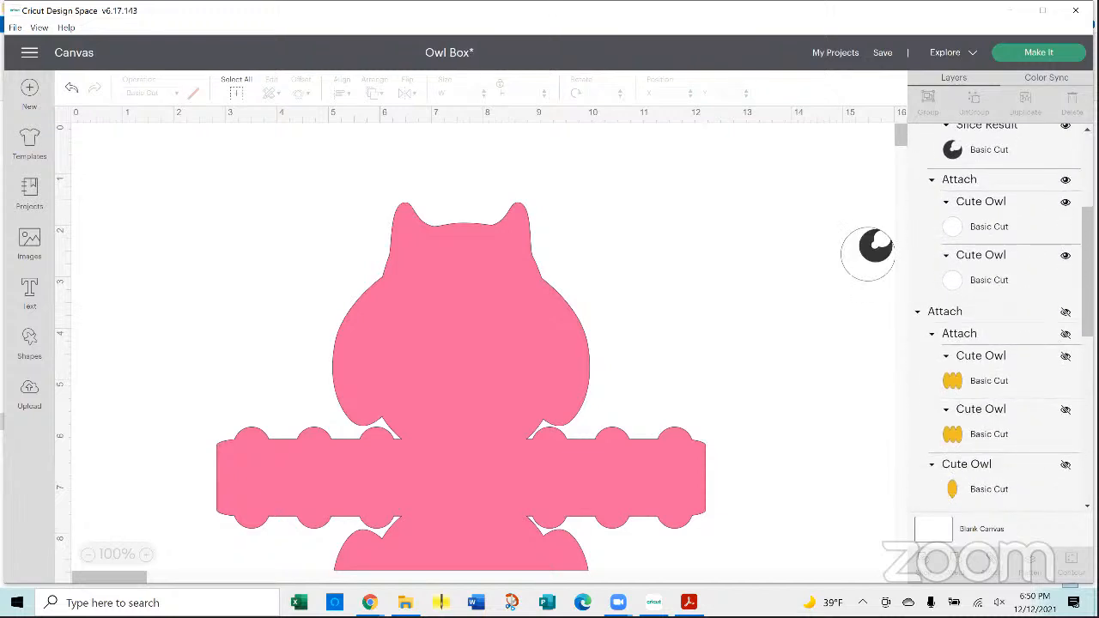
click(1065, 312)
scroll(1066, 312, down, 4)
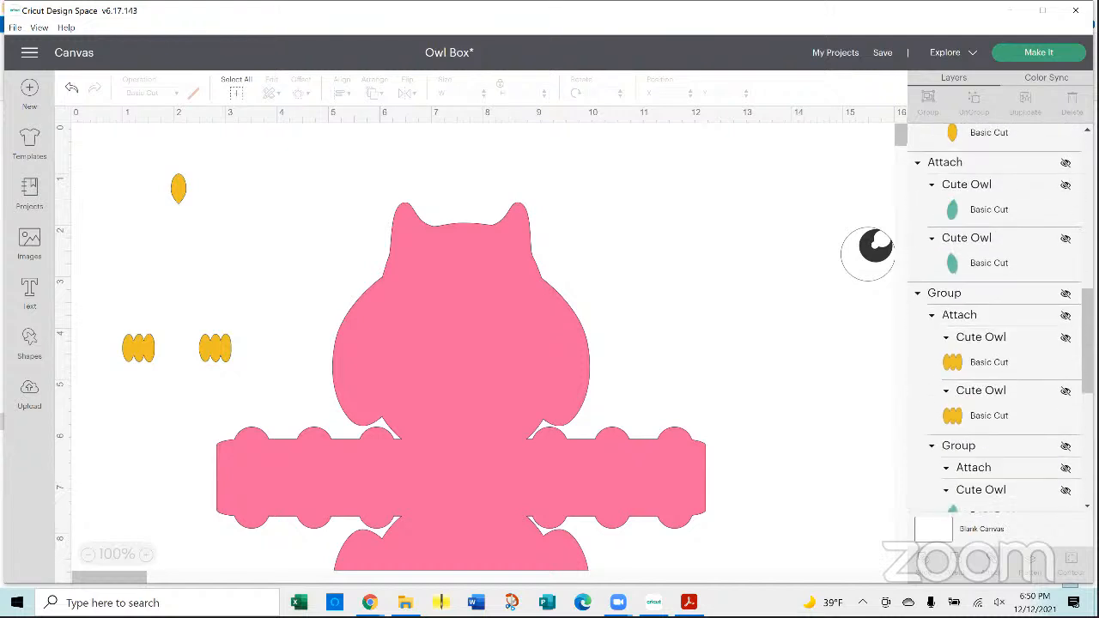
scroll(998, 319, up, 1)
click(1066, 234)
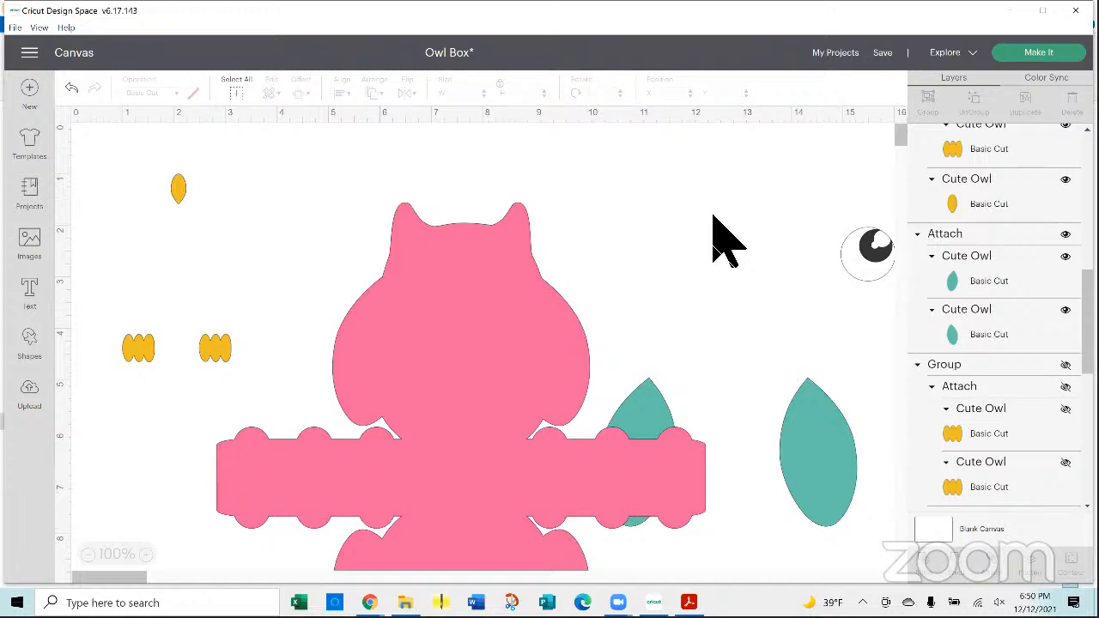
- Try syncing the teal wings to the owl box's pink, and undo the color change
click(1046, 77)
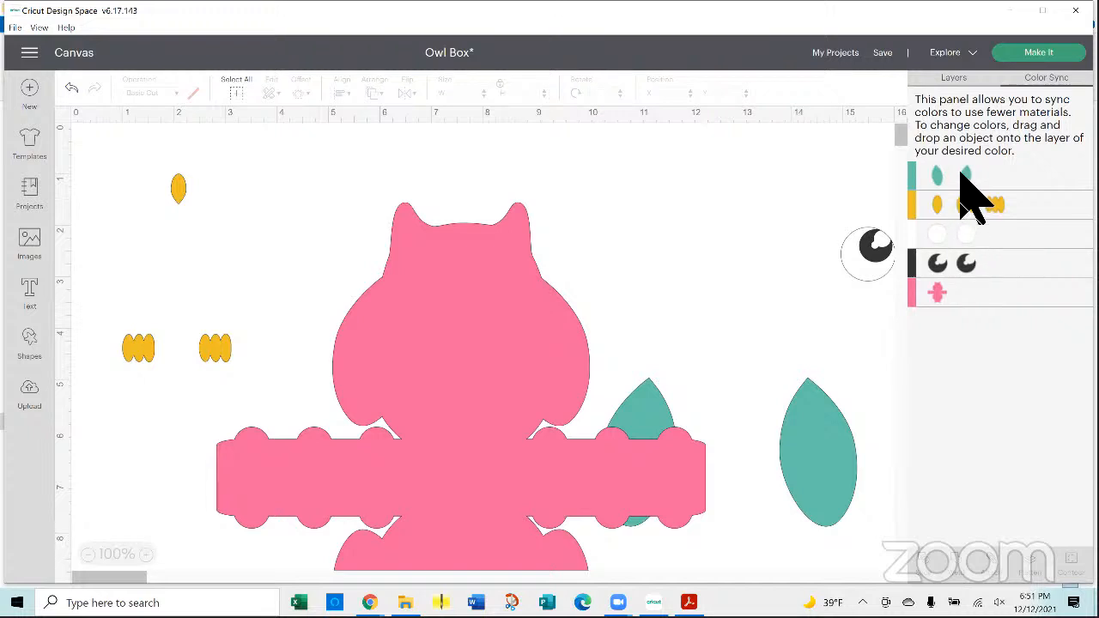
drag(960, 172, 957, 297)
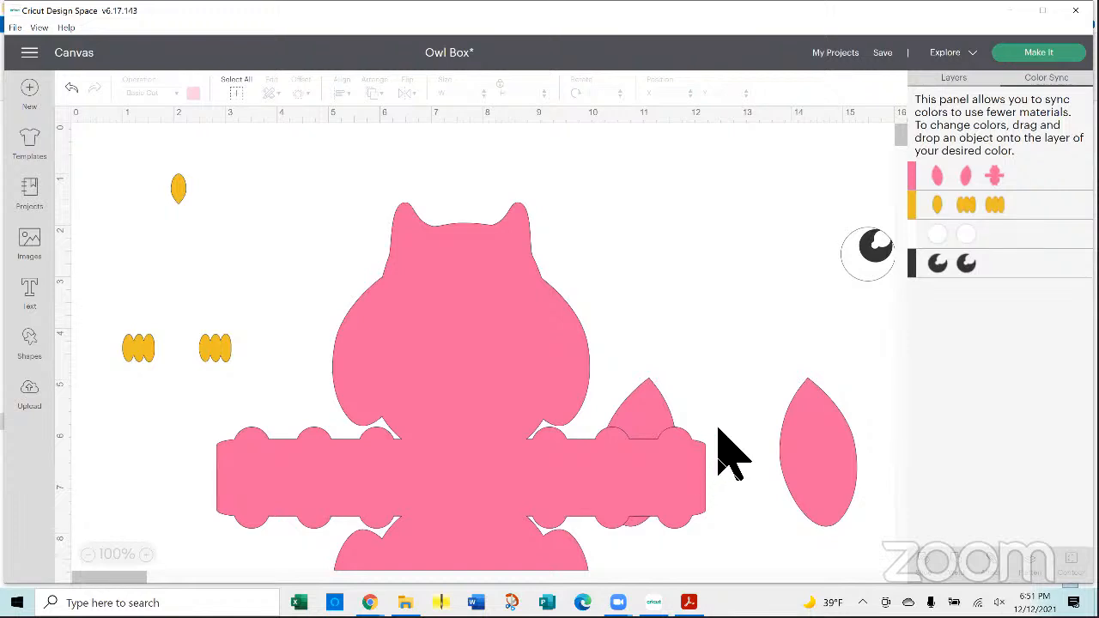
click(72, 87)
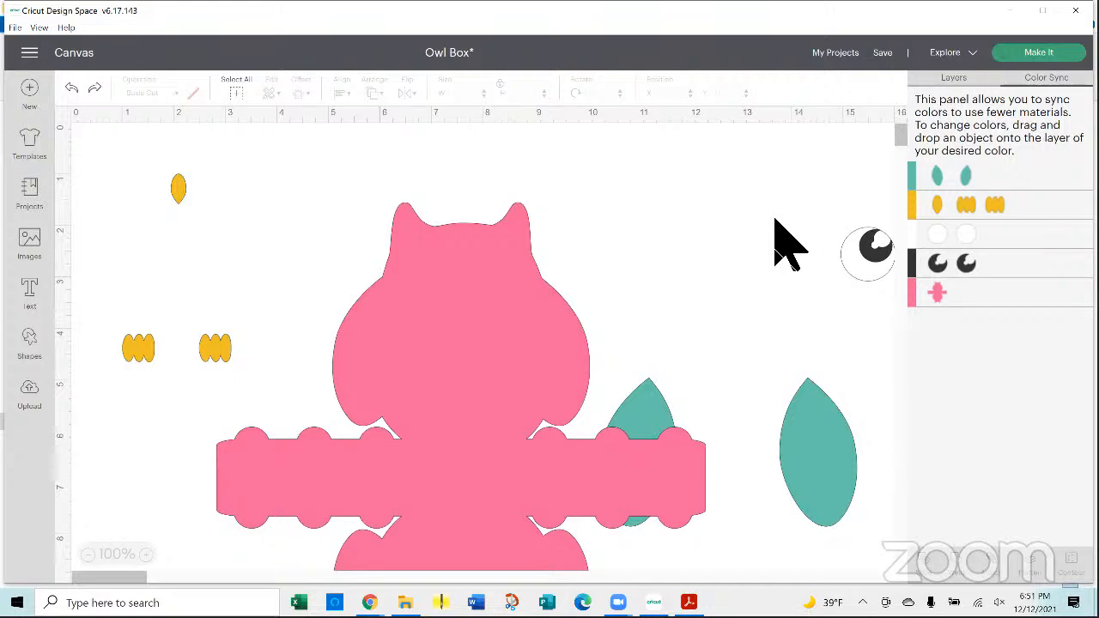
- Unhide the green box copy, check the pieces by color, and save the project
click(961, 79)
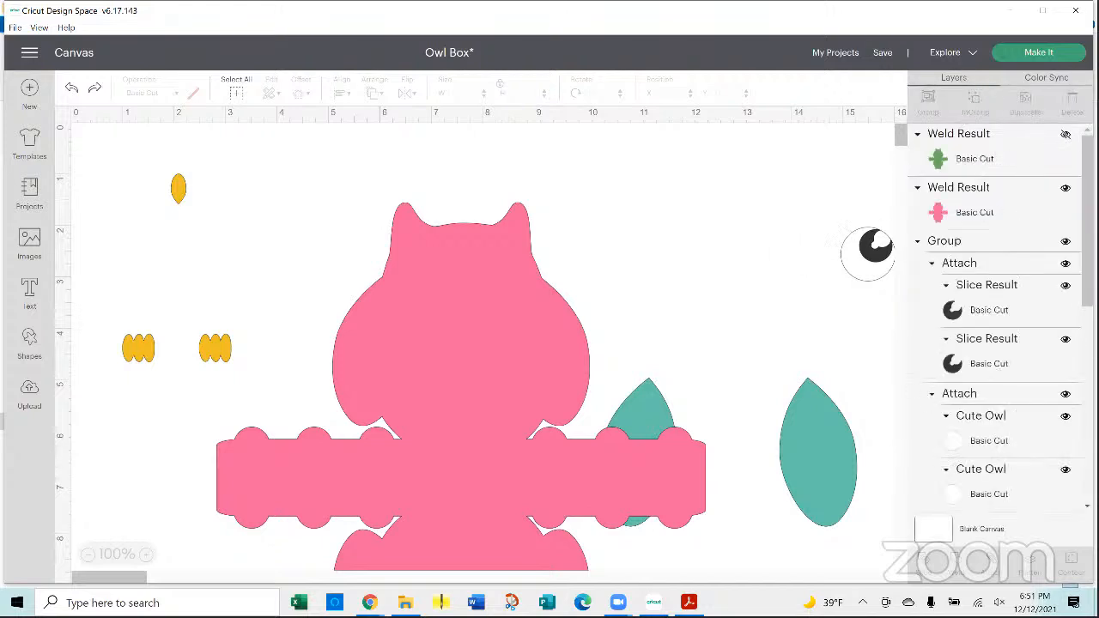
key(ctrl+y)
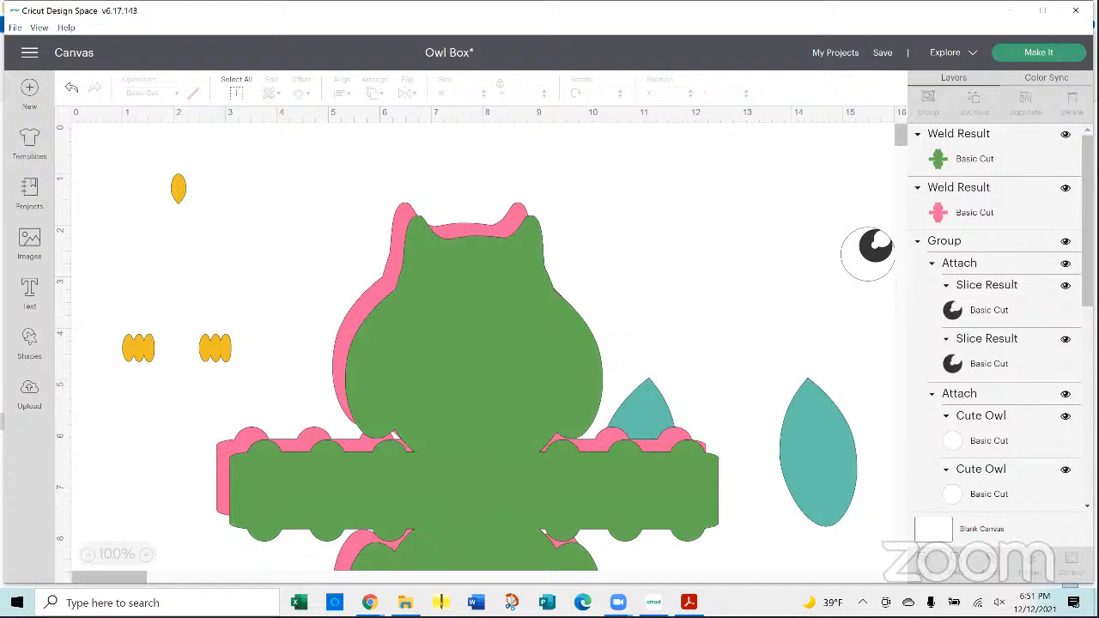
click(1053, 84)
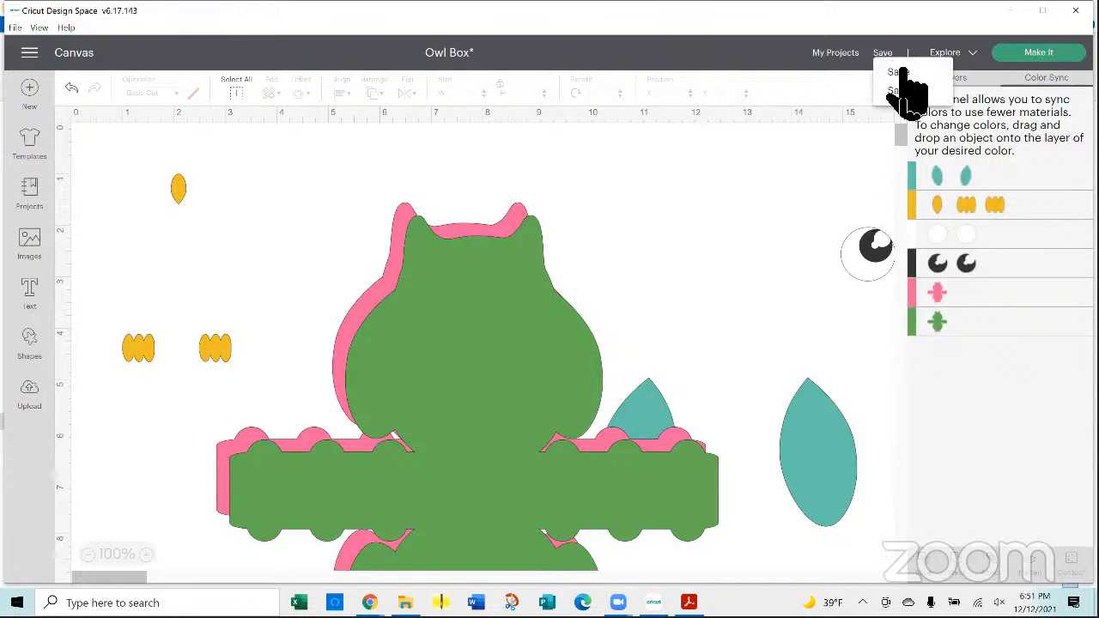
click(897, 72)
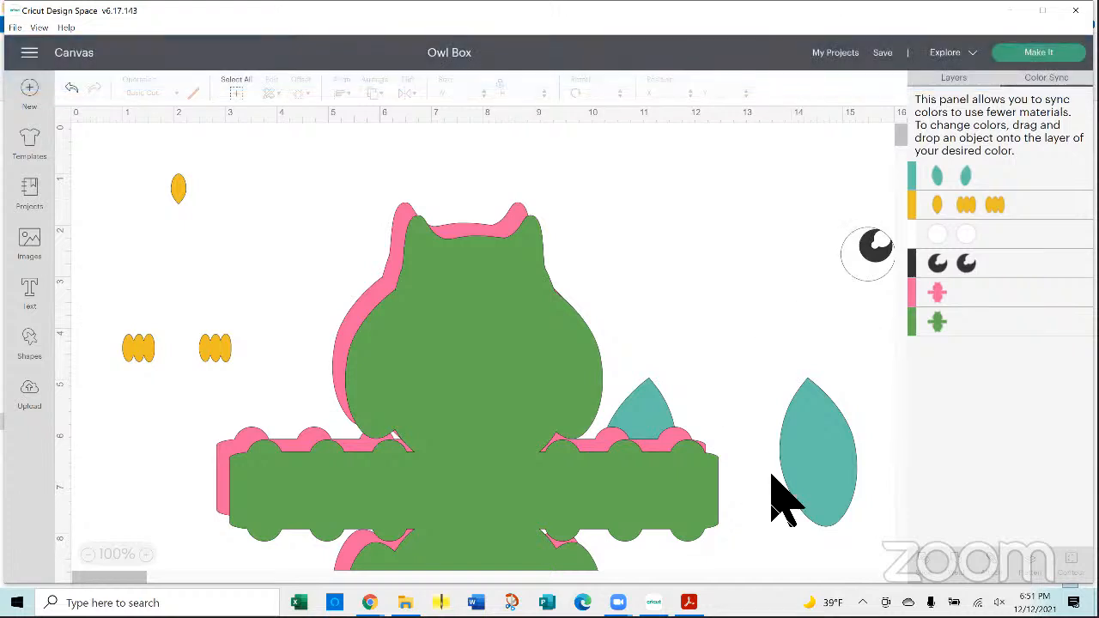
- Unhide the nested group containing the complete assembled owl, leaving its feet hidden
click(967, 79)
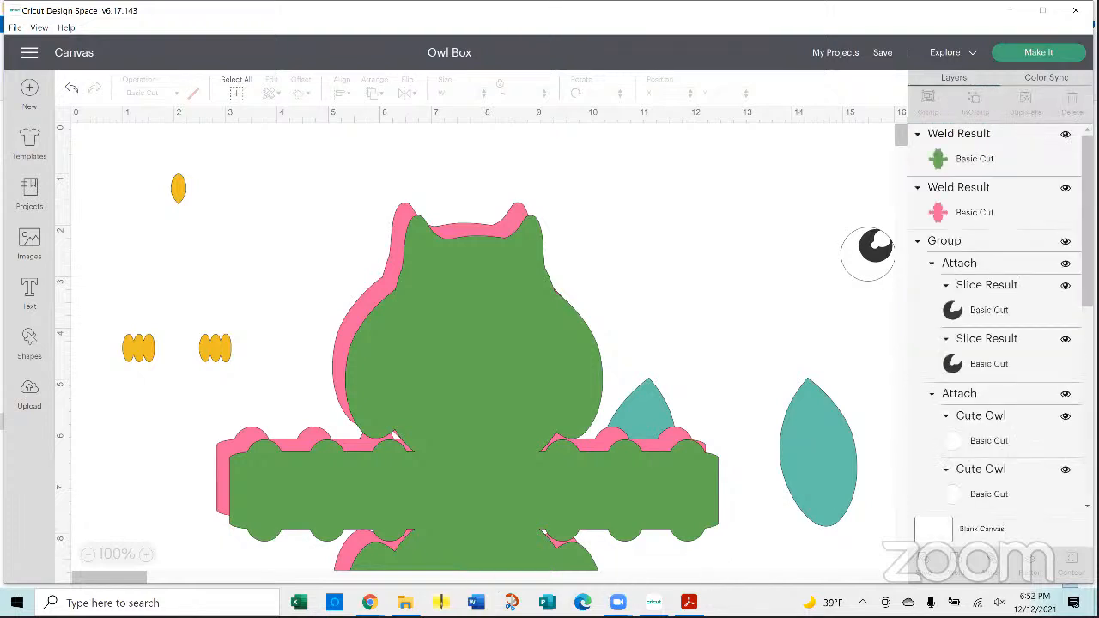
scroll(1026, 348, down, 5)
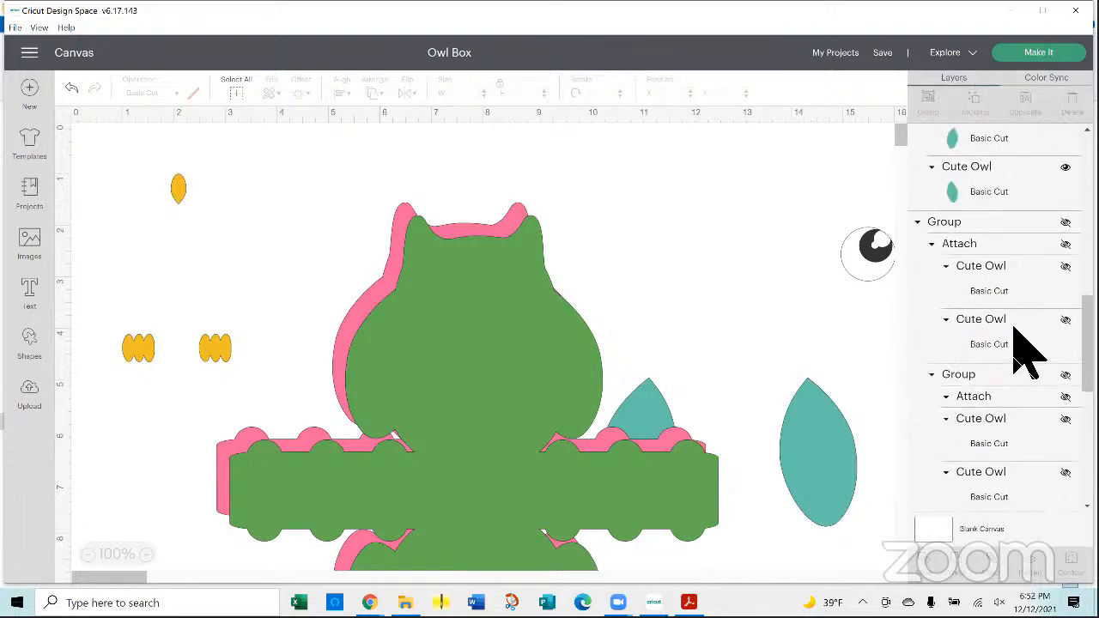
scroll(1026, 348, down, 5)
scroll(1031, 352, up, 5)
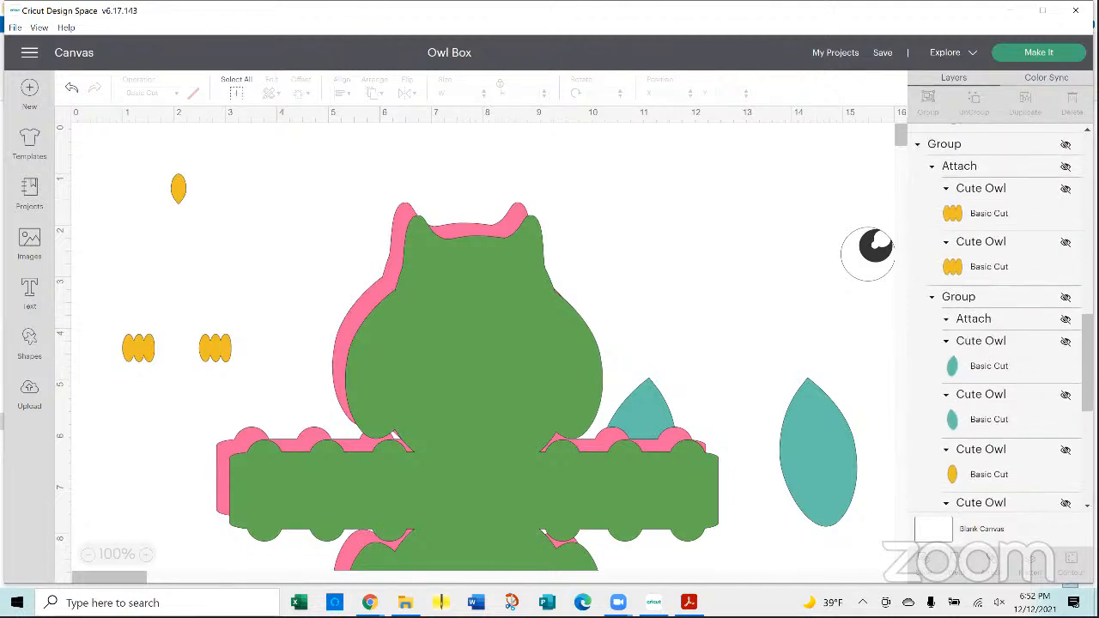
click(1066, 319)
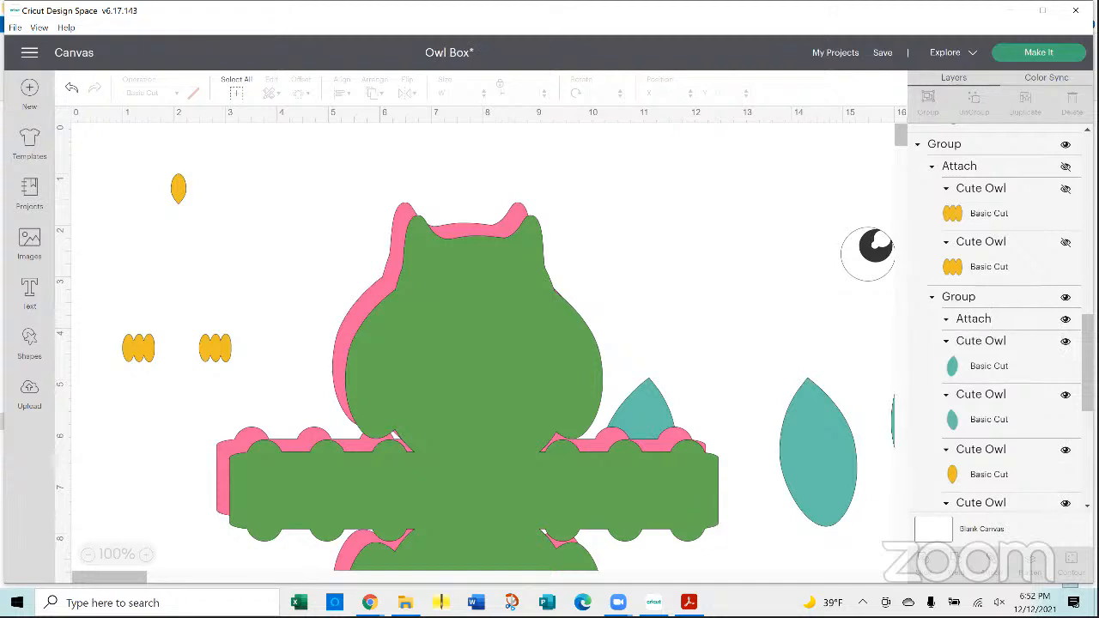
- Move the complete 5-inch owl clear of the loose eyes and flatten it into a Print Then Cut image
click(974, 296)
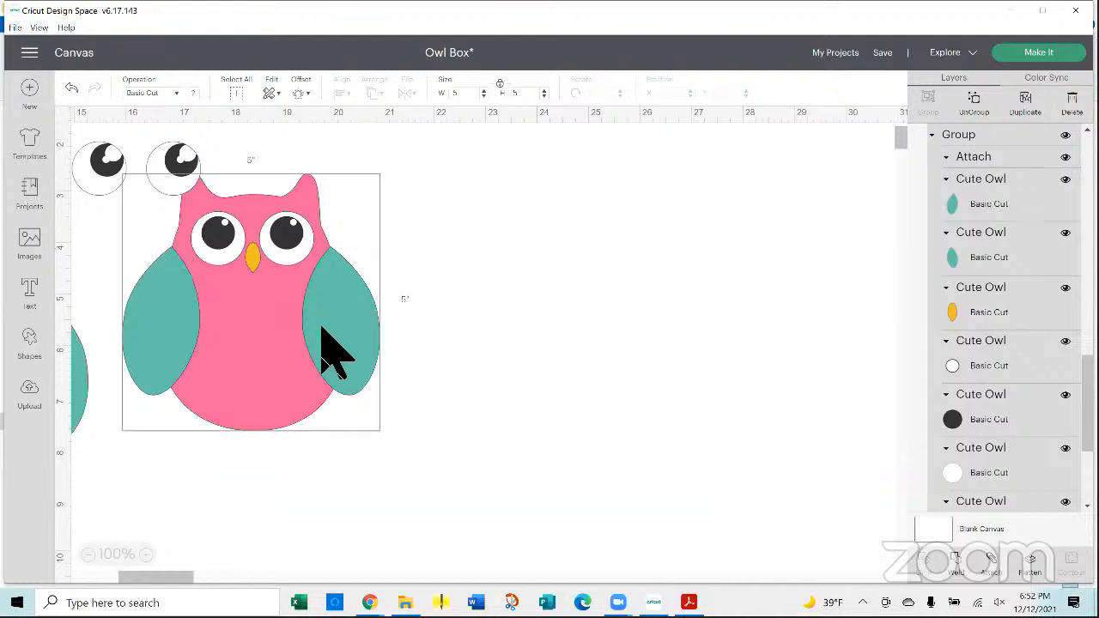
drag(357, 371, 515, 421)
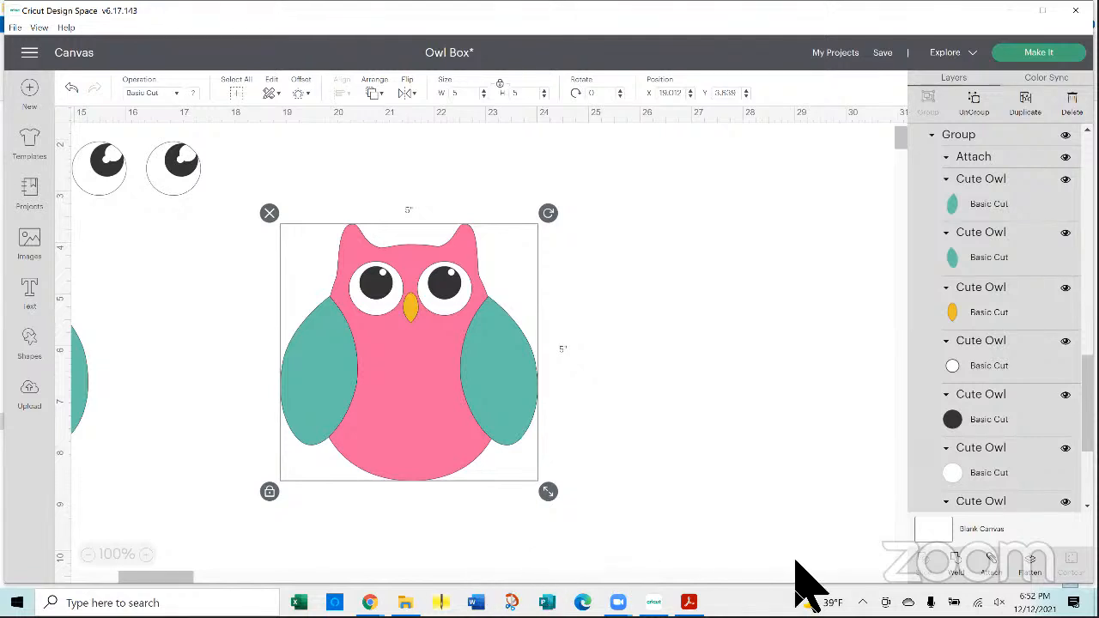
click(1041, 562)
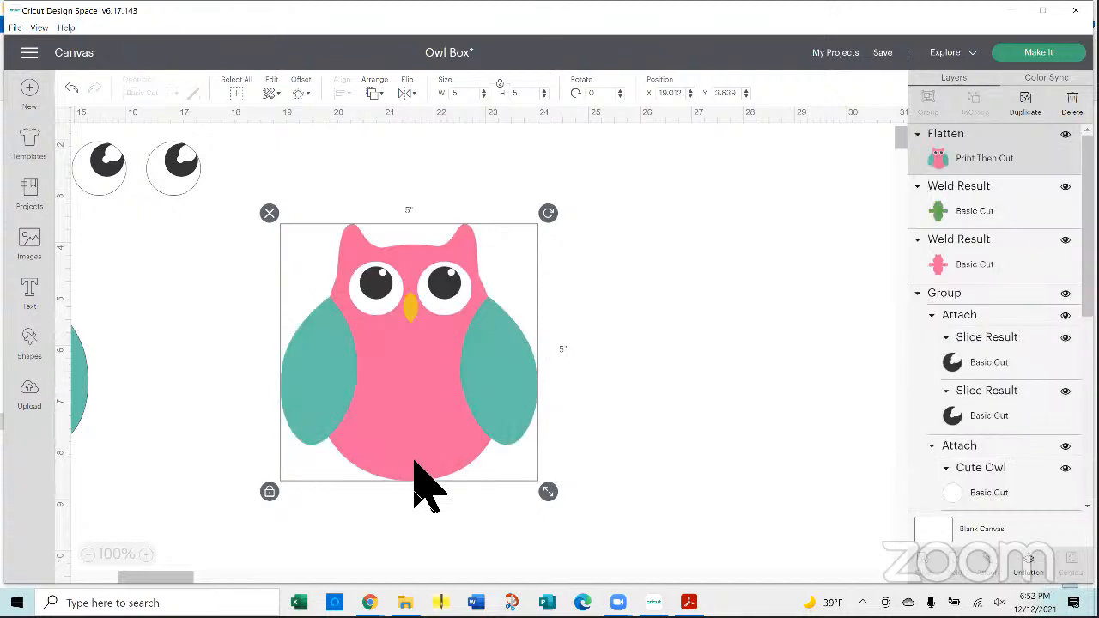
mouse_move(156, 577)
mouse_down()
mouse_move(173, 577)
mouse_move(121, 577)
mouse_move(158, 577)
mouse_move(134, 577)
mouse_up()
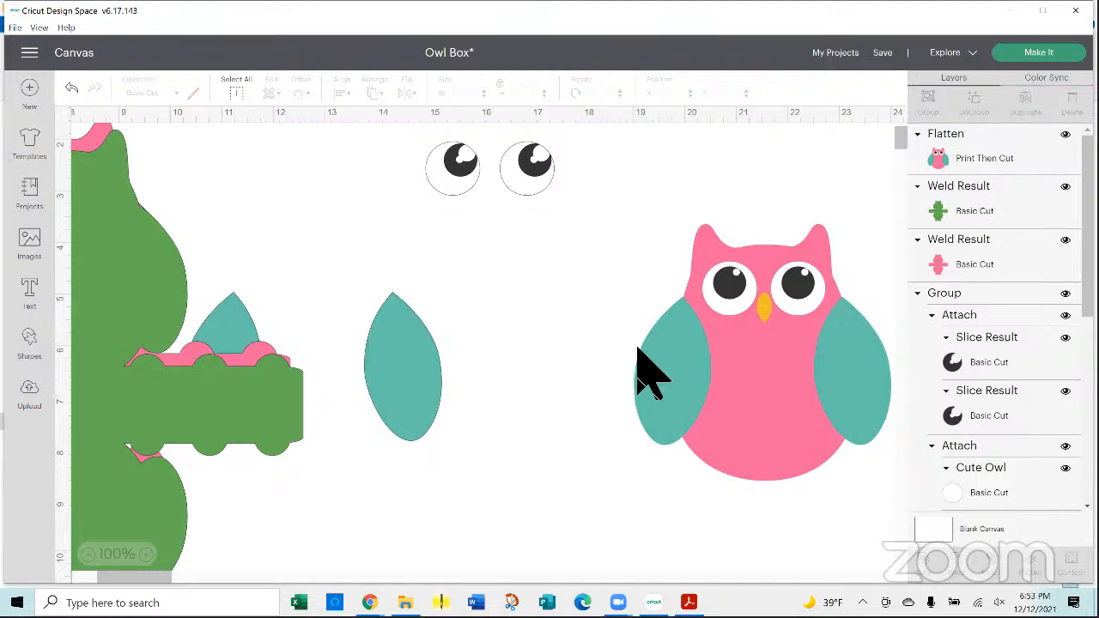
- Hide the flattened Print Then Cut owl and select Cricut Explore Family as the cutting machine
click(681, 341)
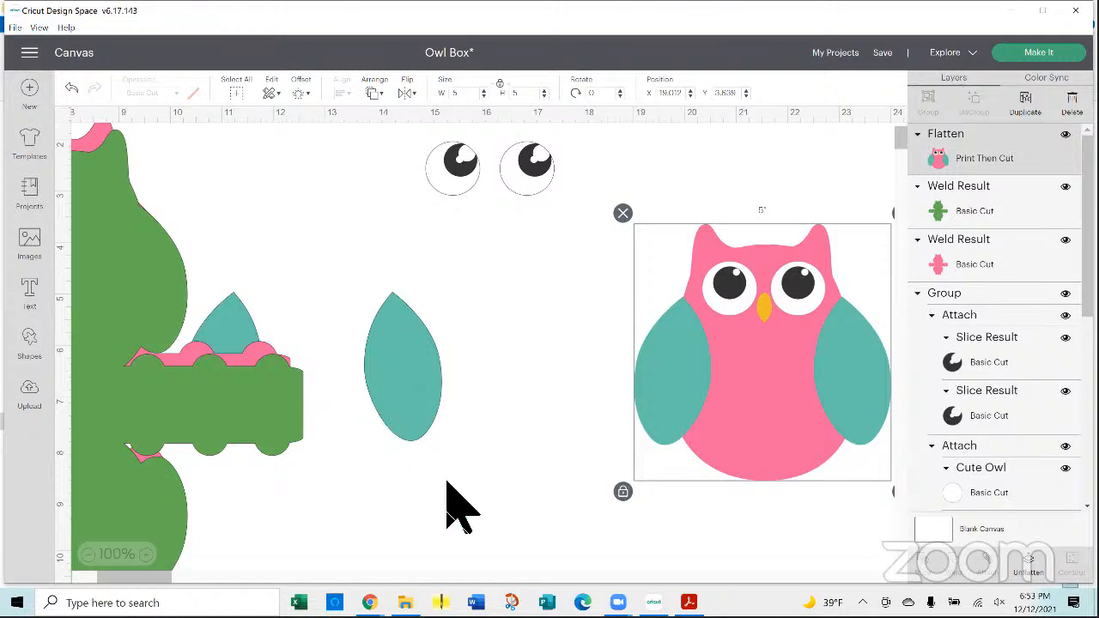
click(477, 489)
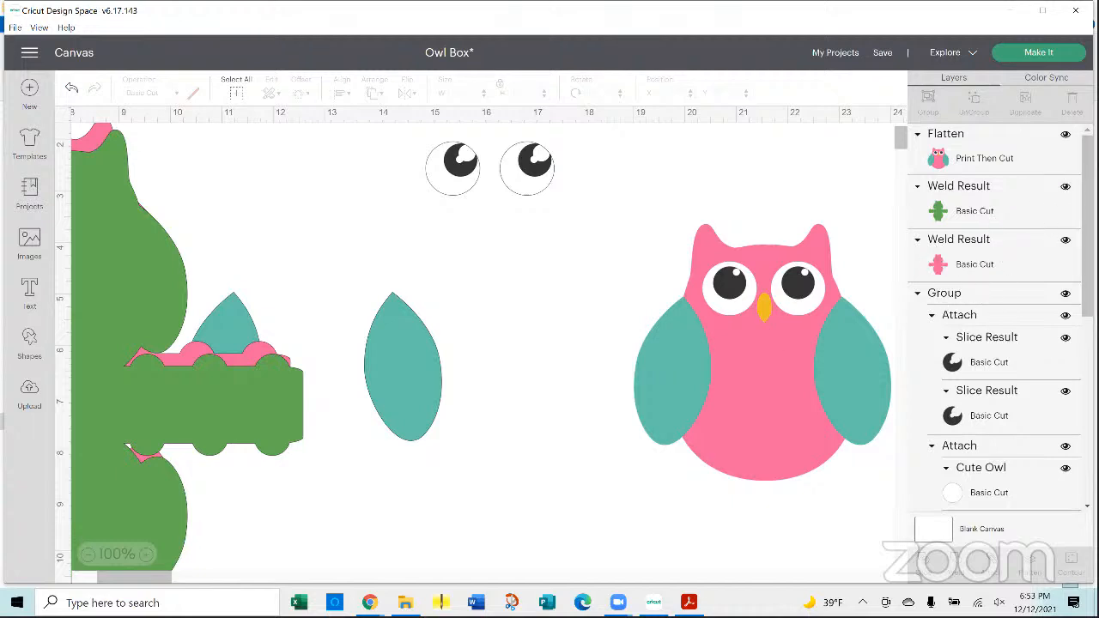
click(1065, 134)
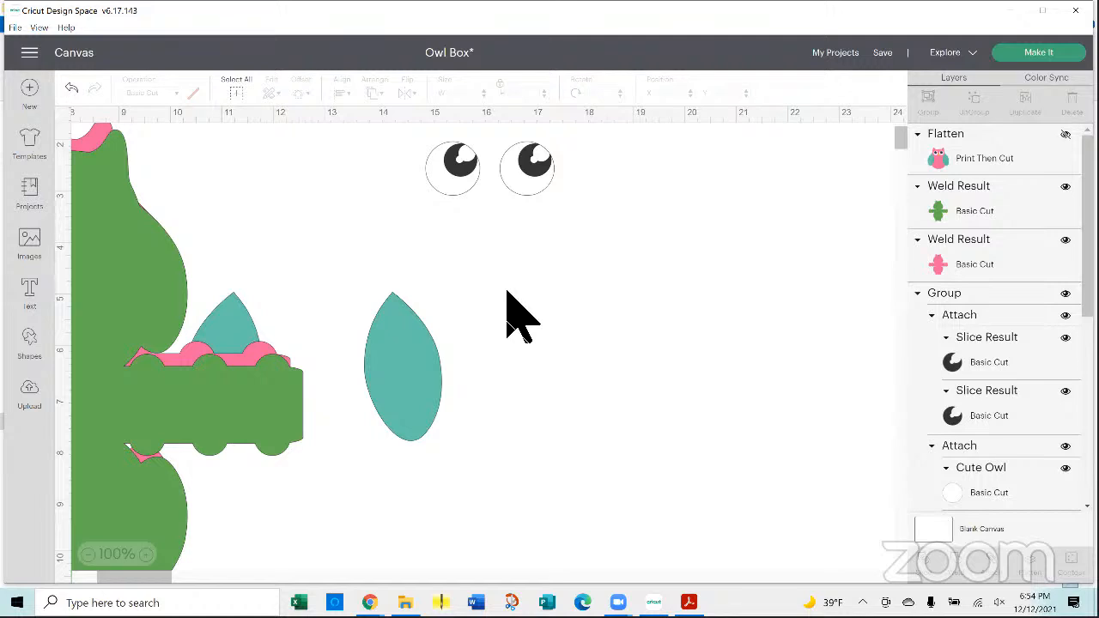
click(962, 57)
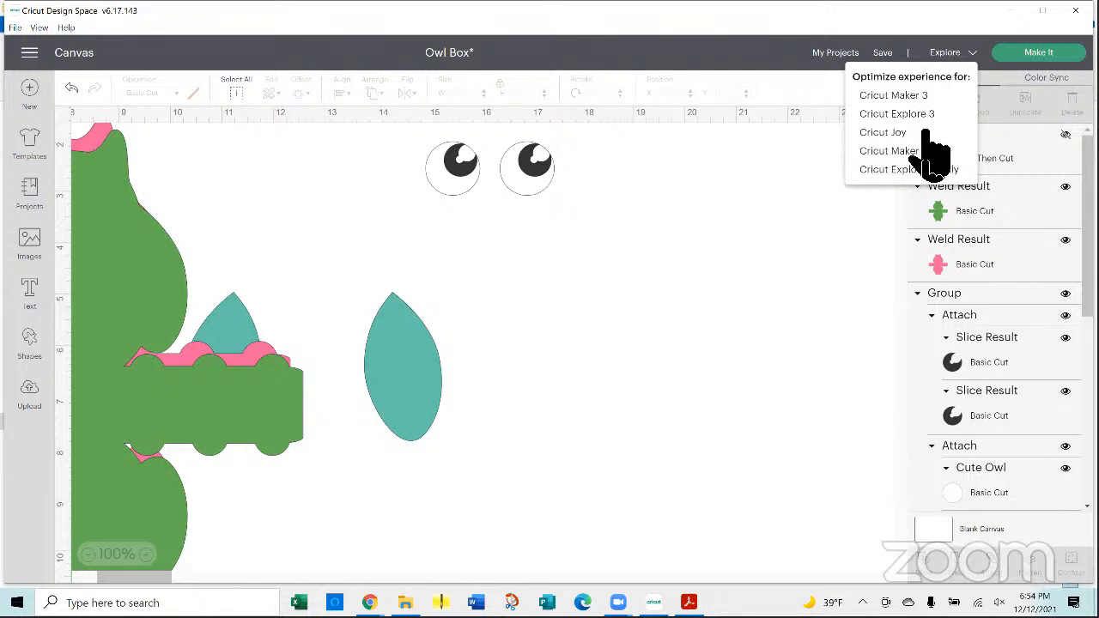
click(917, 171)
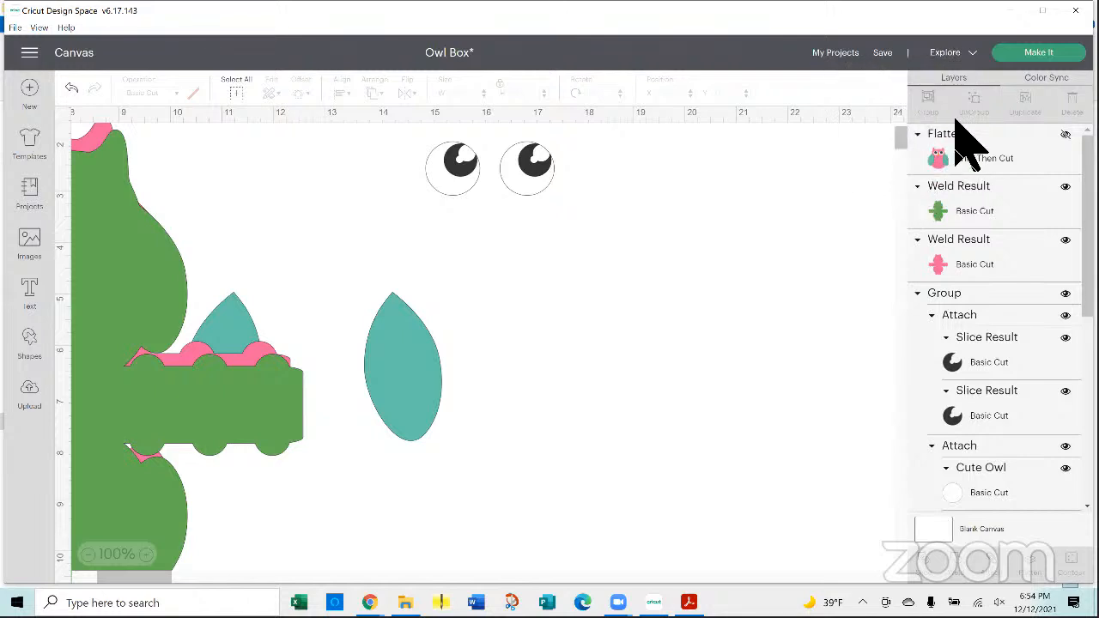
- Send the project to mat preparation, review the mats for each color, and continue to the machine and material setup
click(1039, 54)
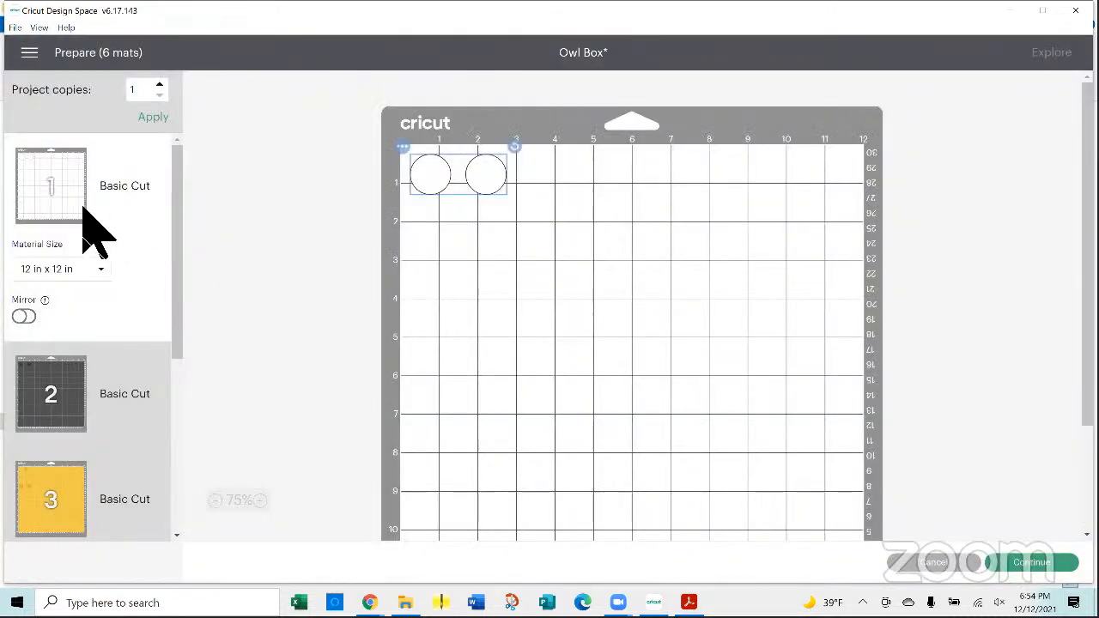
scroll(94, 309, down, 5)
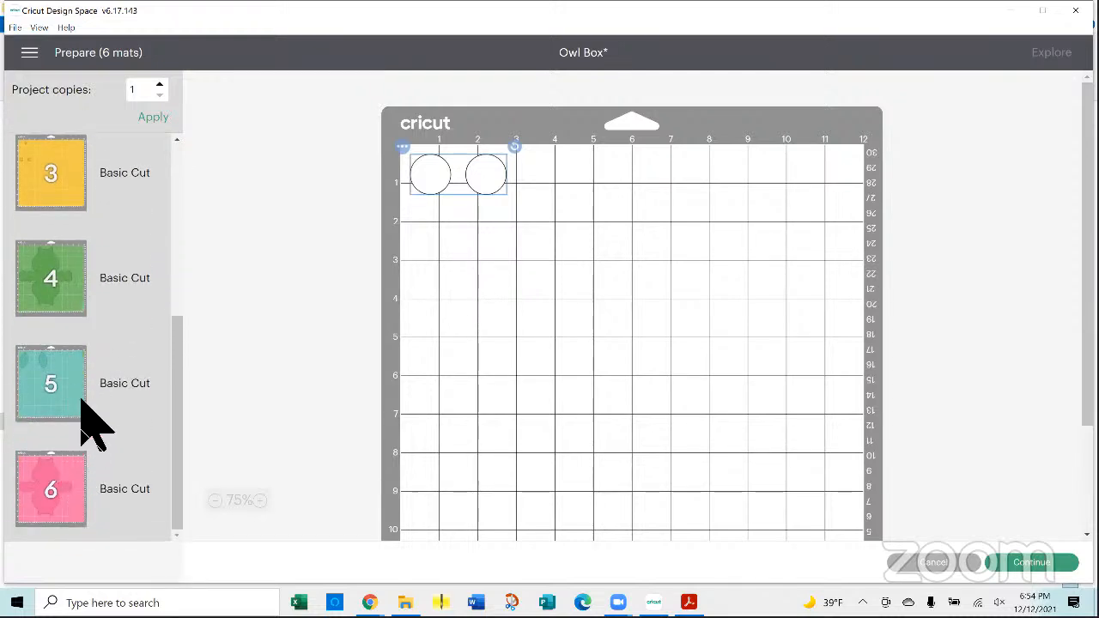
scroll(150, 361, up, 5)
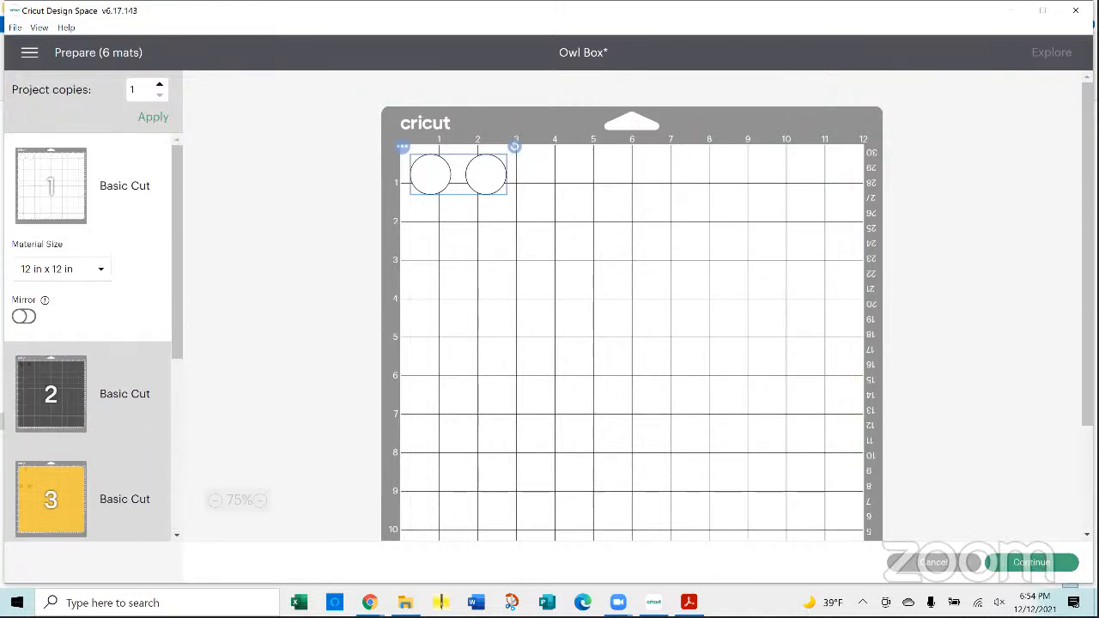
click(1034, 564)
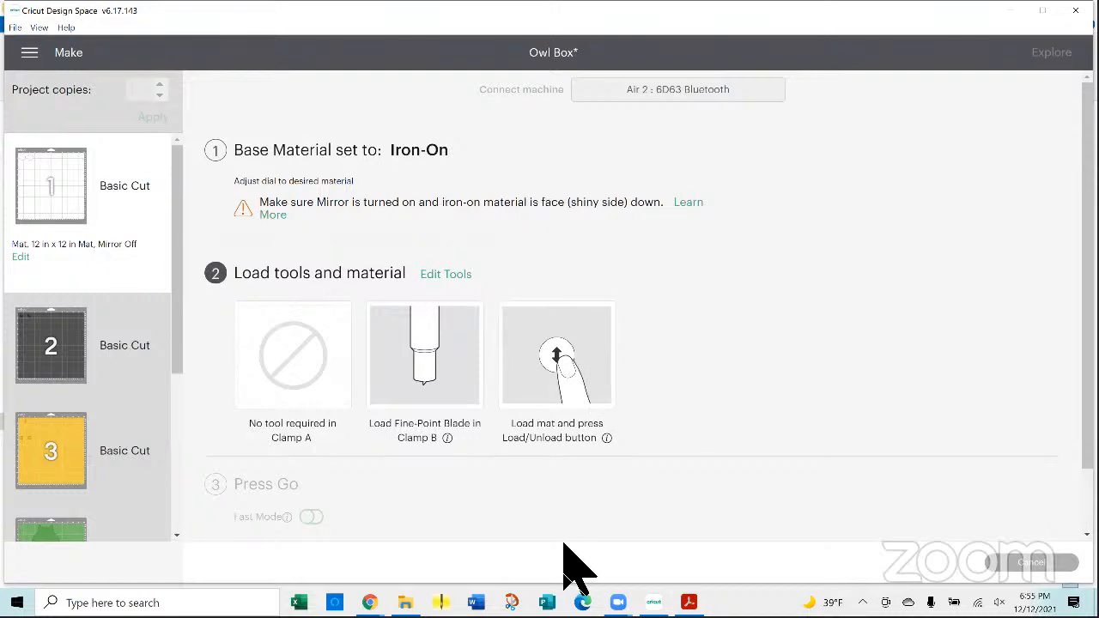
mouse_move(618, 602)
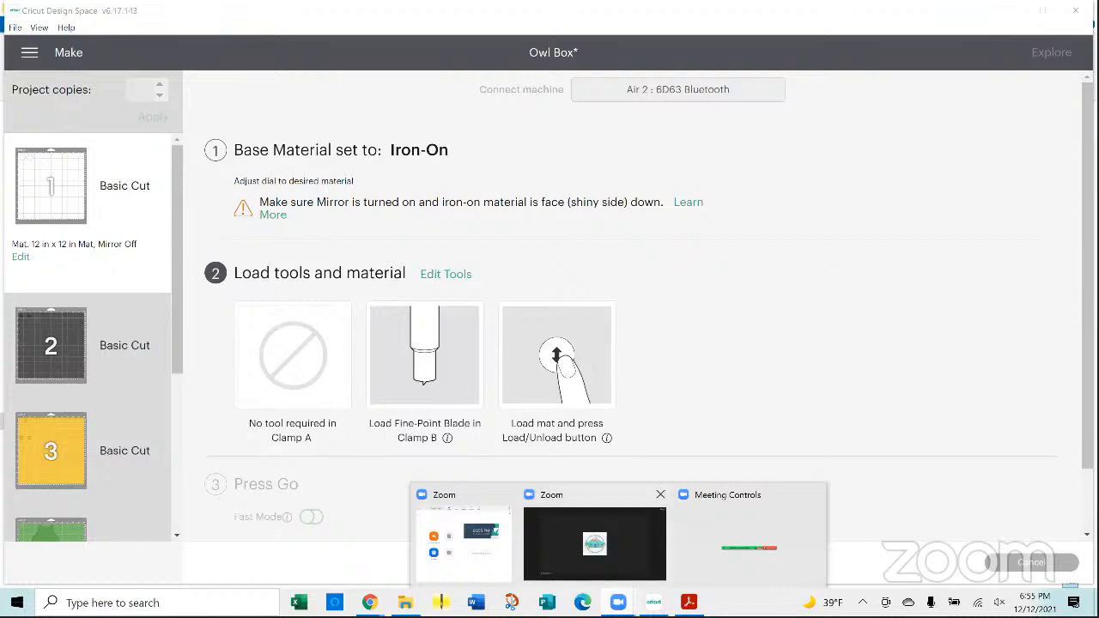